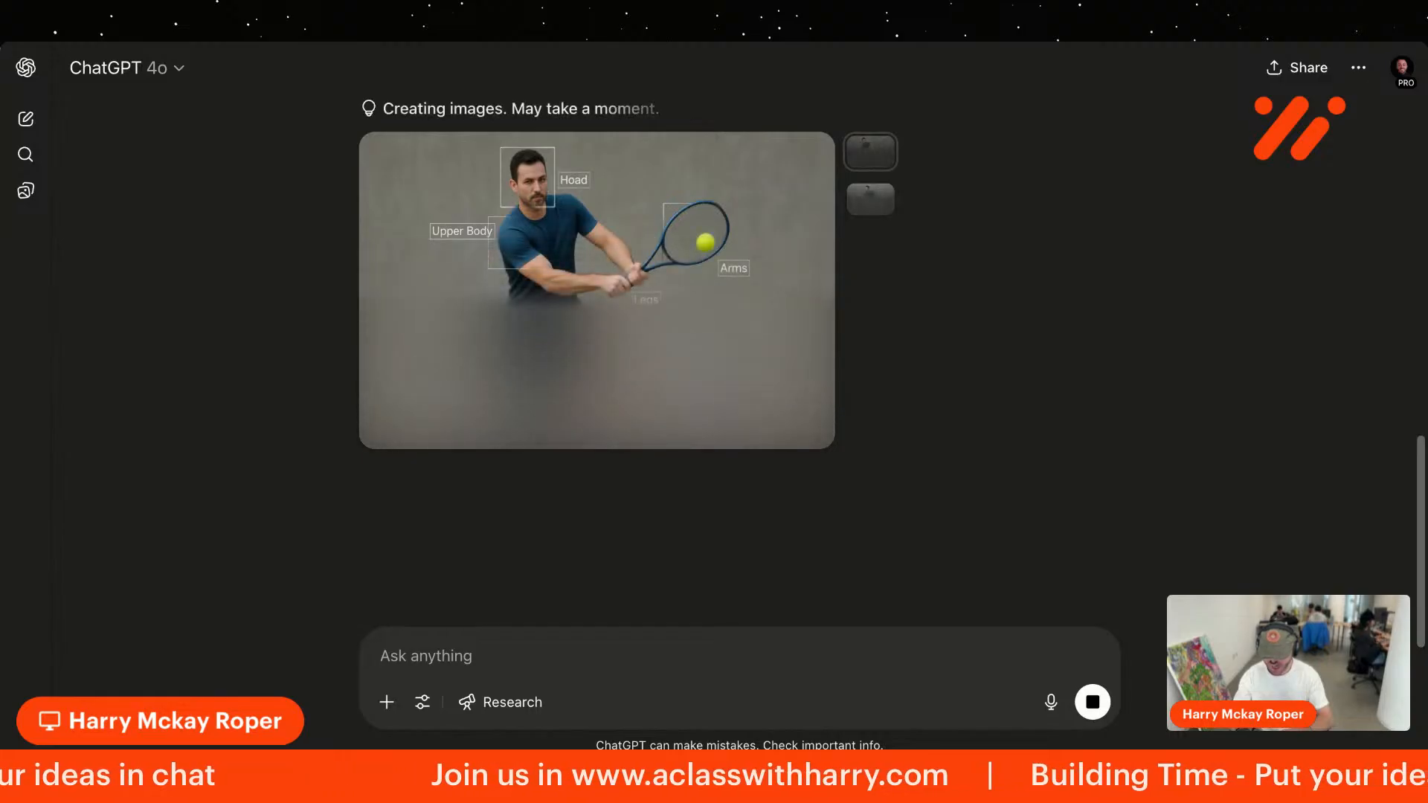
Step: Compare the two generated tennis player images, ending on the second version
left_click(874, 211)
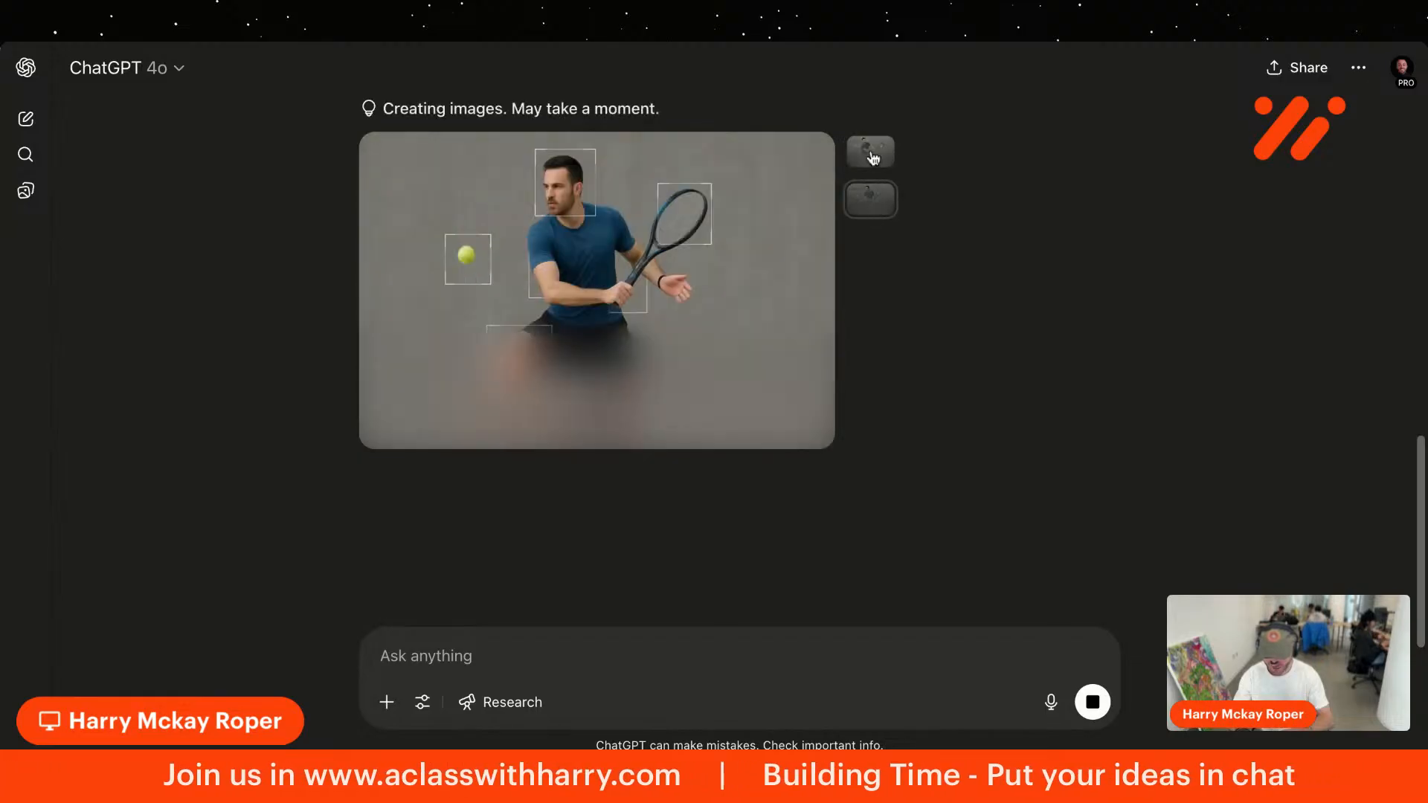
left_click(872, 151)
left_click(868, 209)
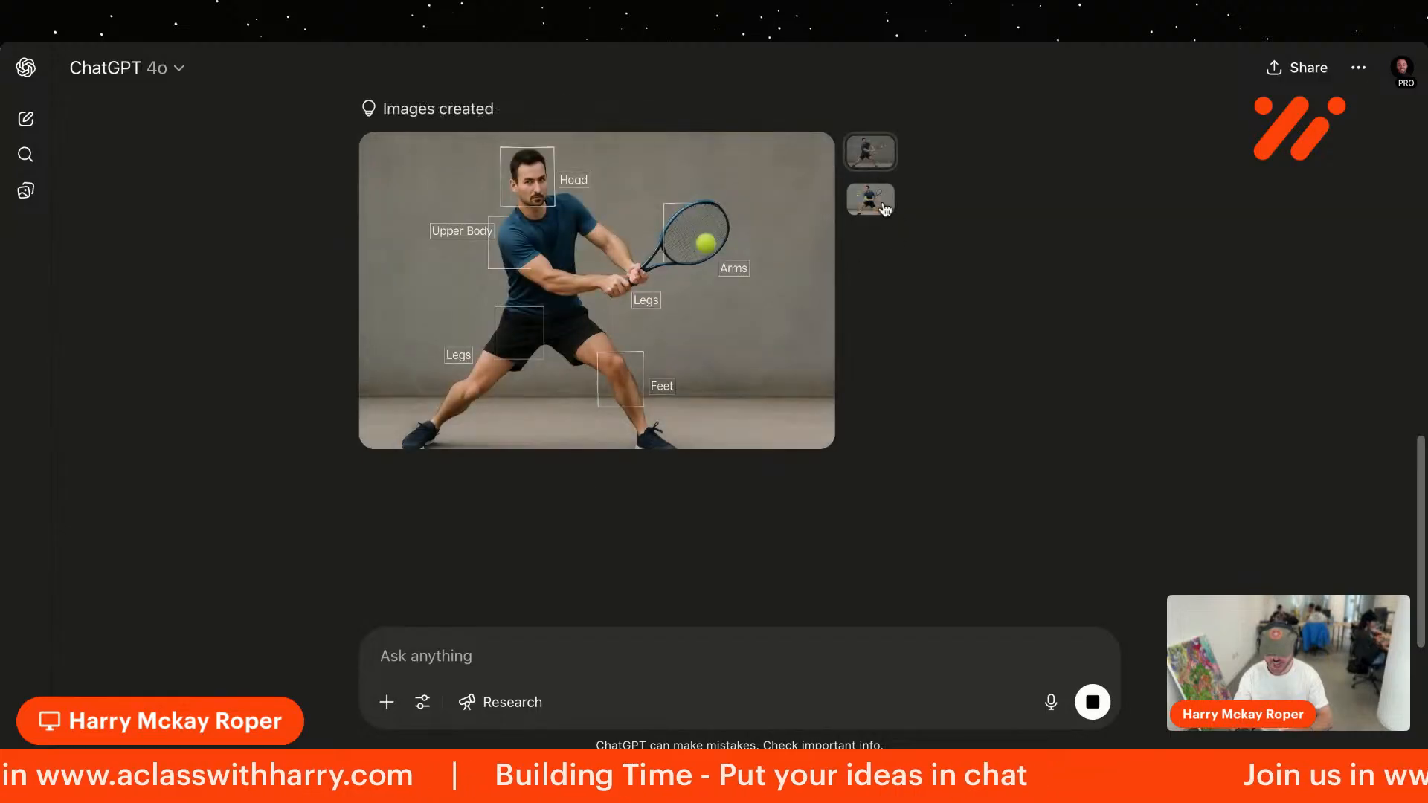
left_click(883, 208)
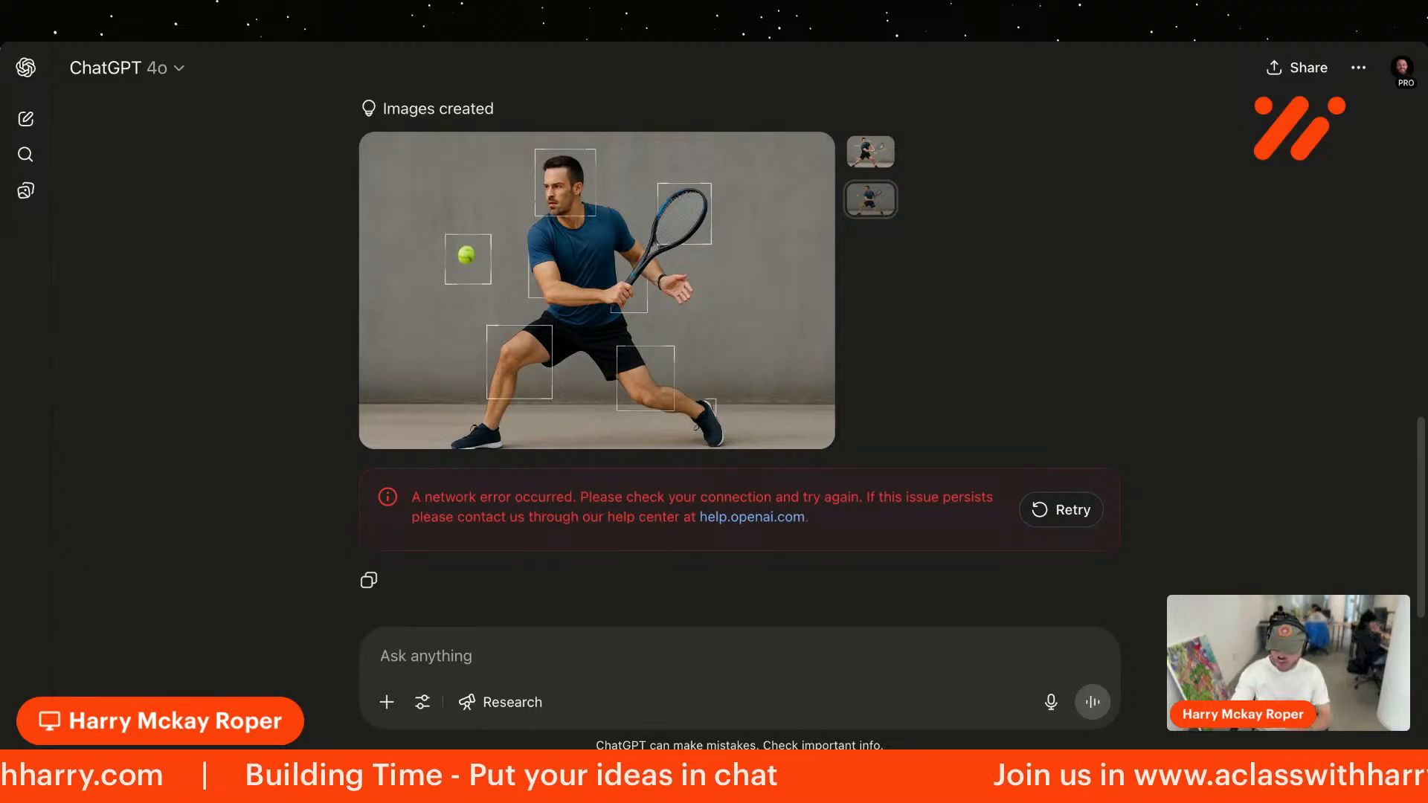
Step: Switch to the Lovable project empty-canvas-style and examine the smooth scroll section's image replacement in the preview
key("ctrl+Tab")
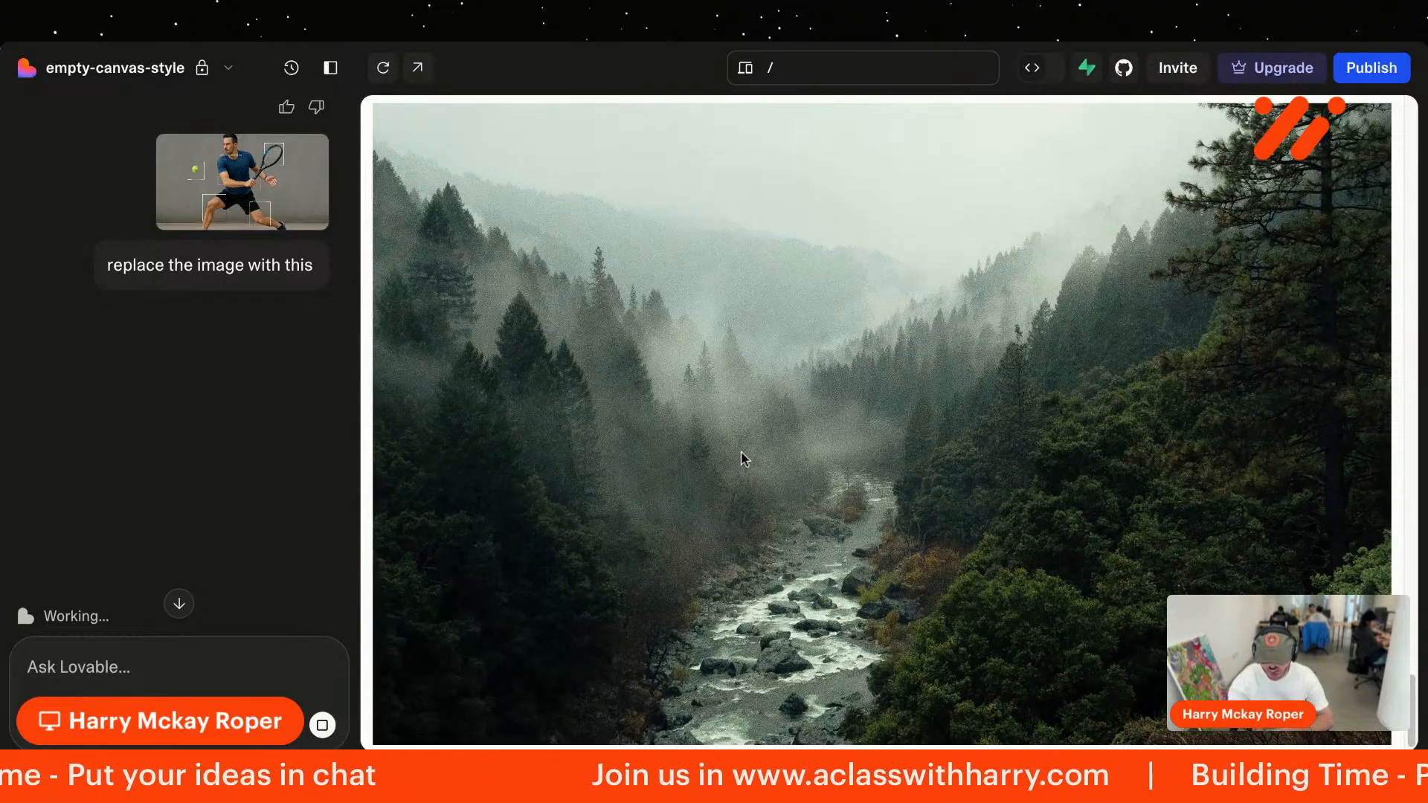
scroll(741, 454, "up", 10)
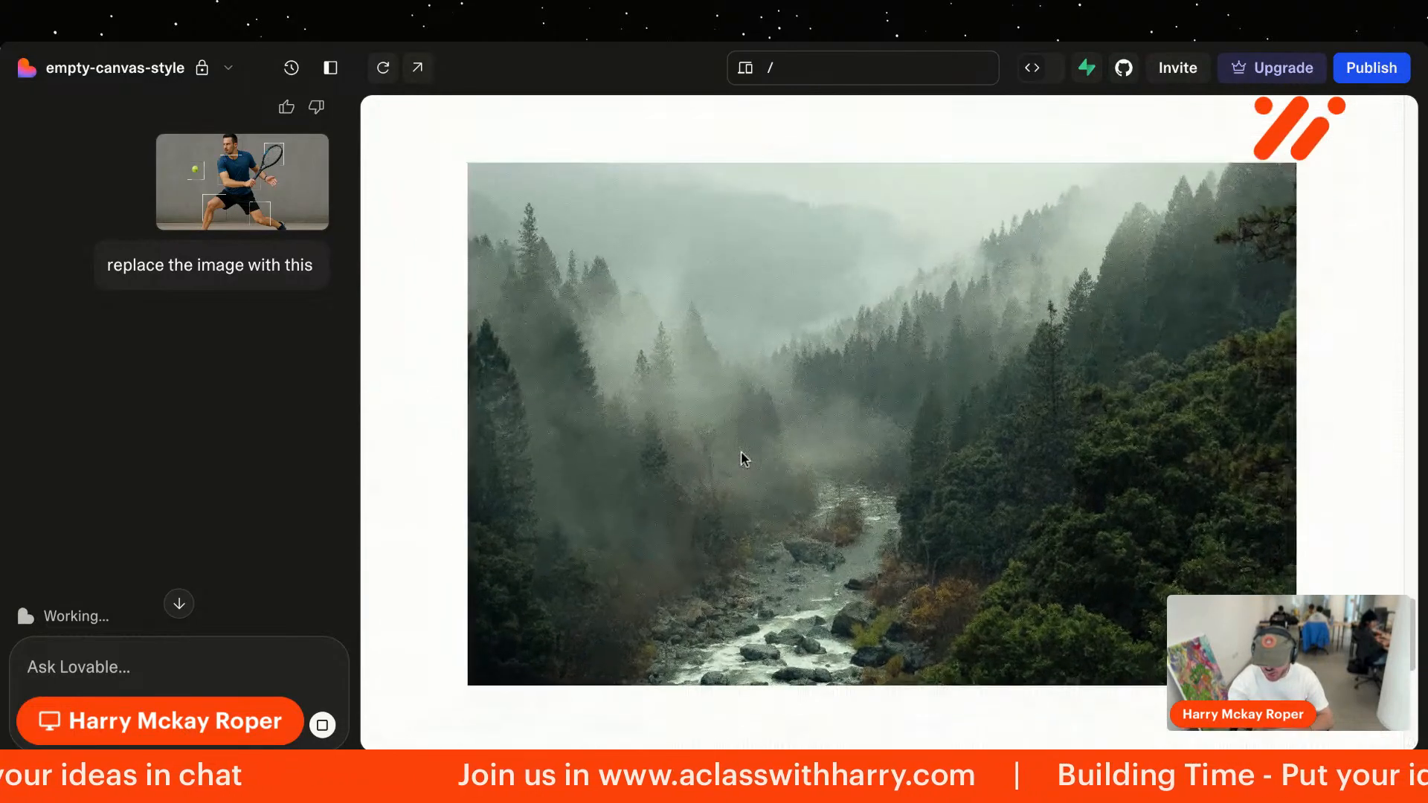
scroll(743, 460, "down", 10)
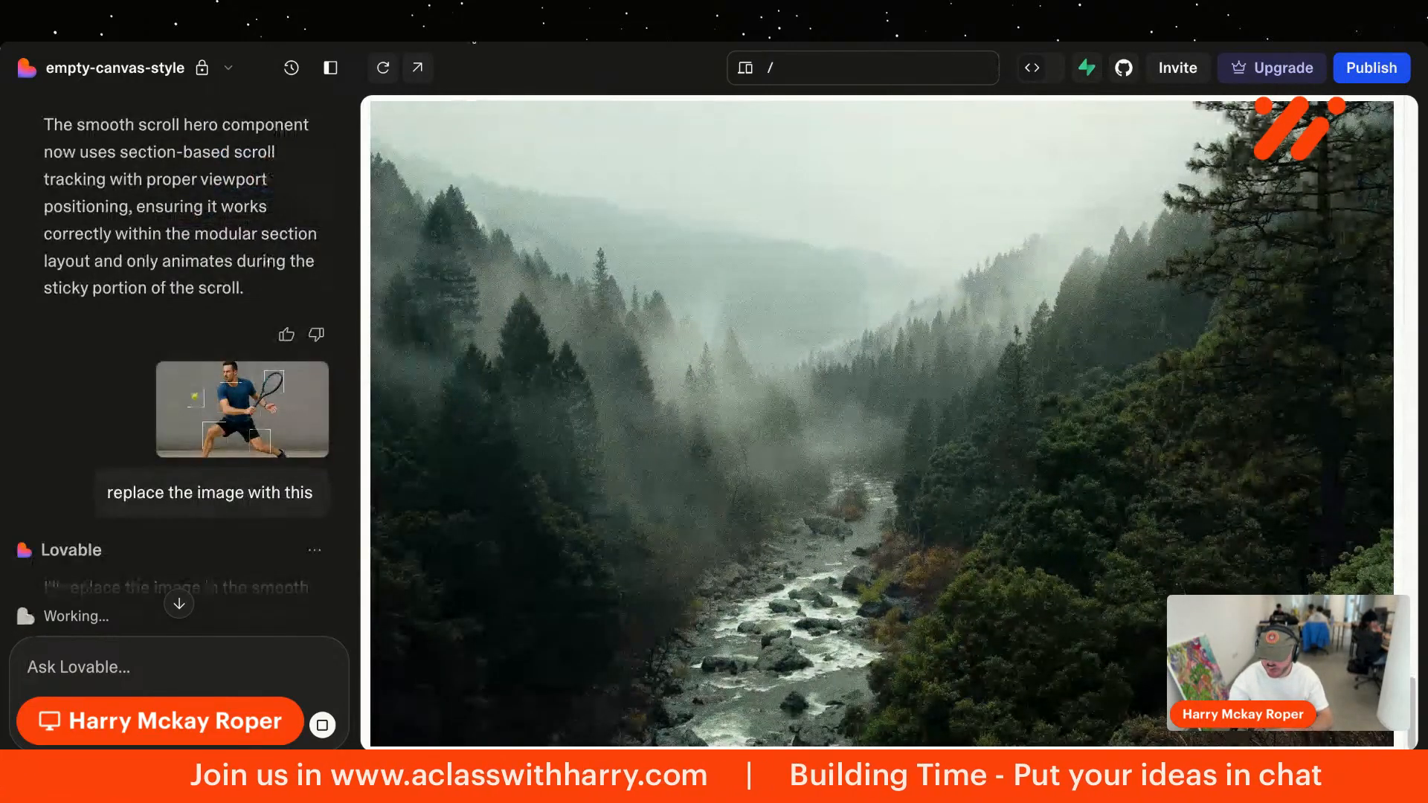
scroll(192, 463, "down", 4)
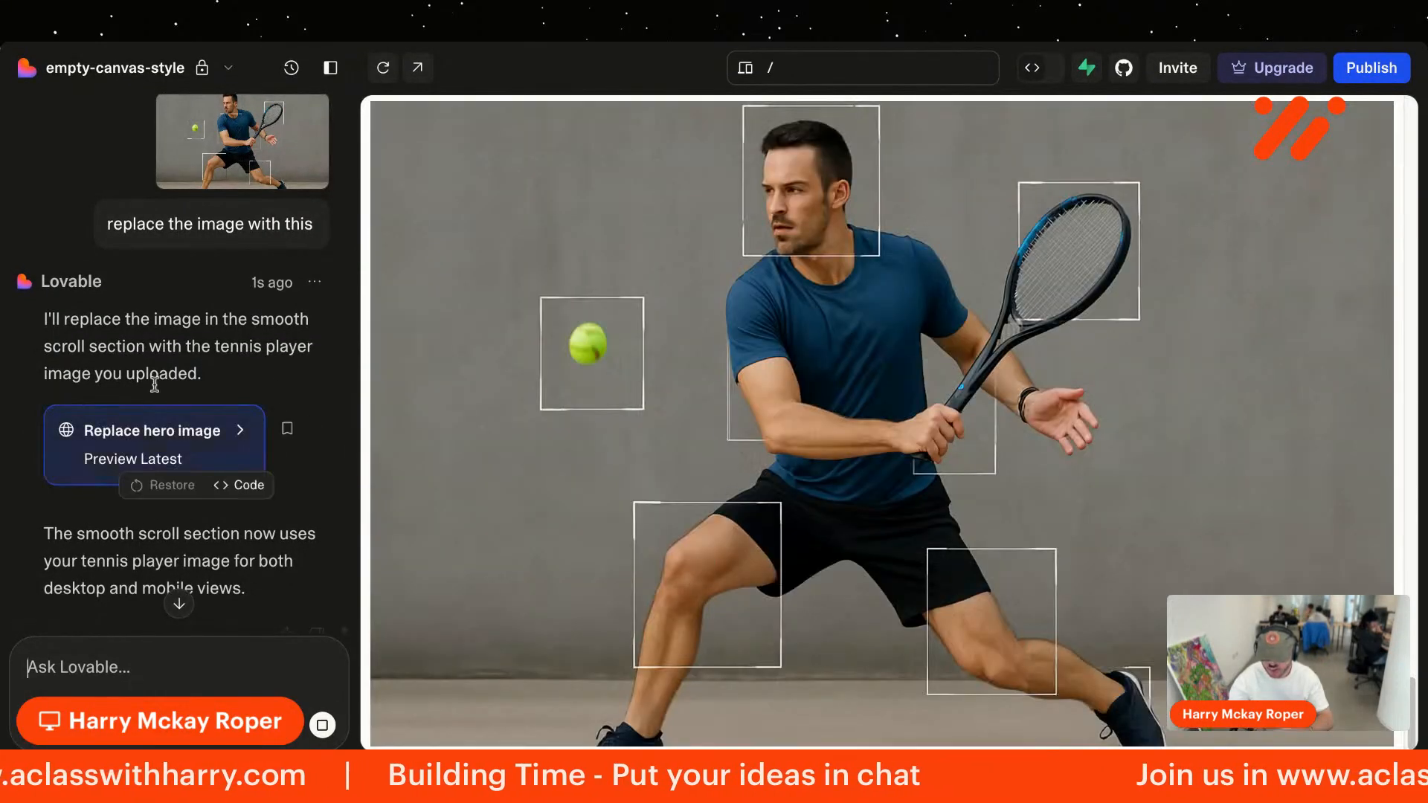
scroll(799, 378, "down", 15)
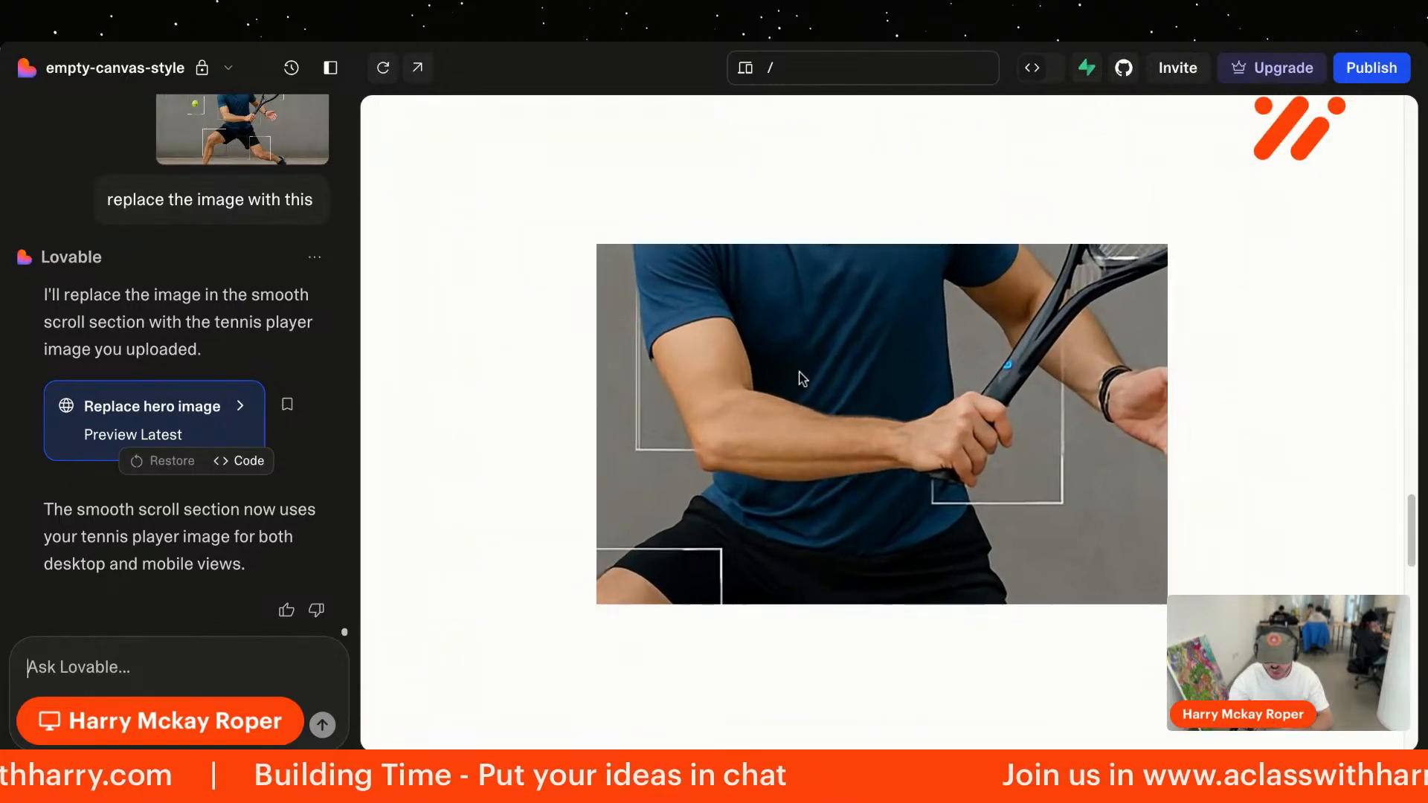
scroll(825, 357, "down", 15)
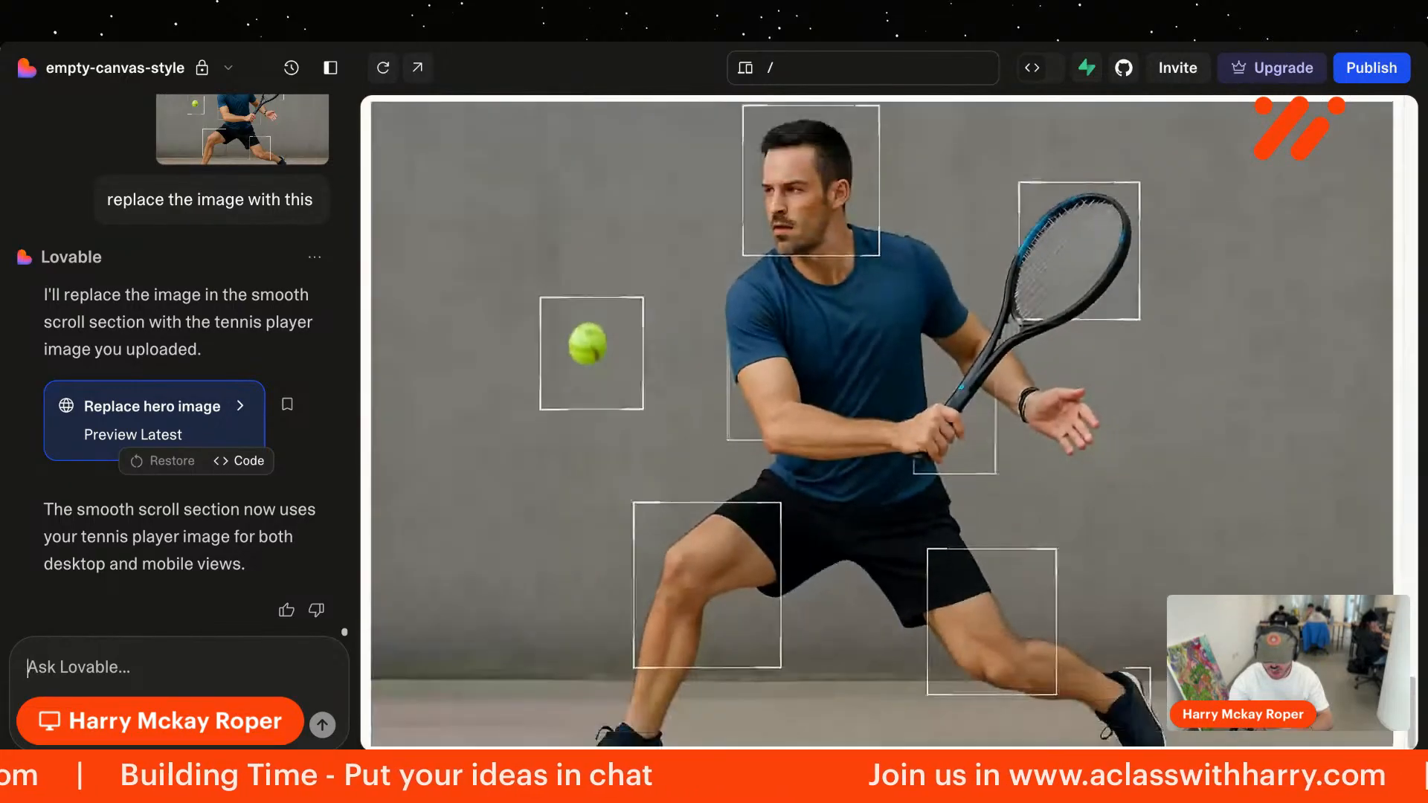
Step: Ask Lovable to overlay text on the image once fully expanded, at the end of the sticky scroll section, that gets people excited about this technology
type("l")
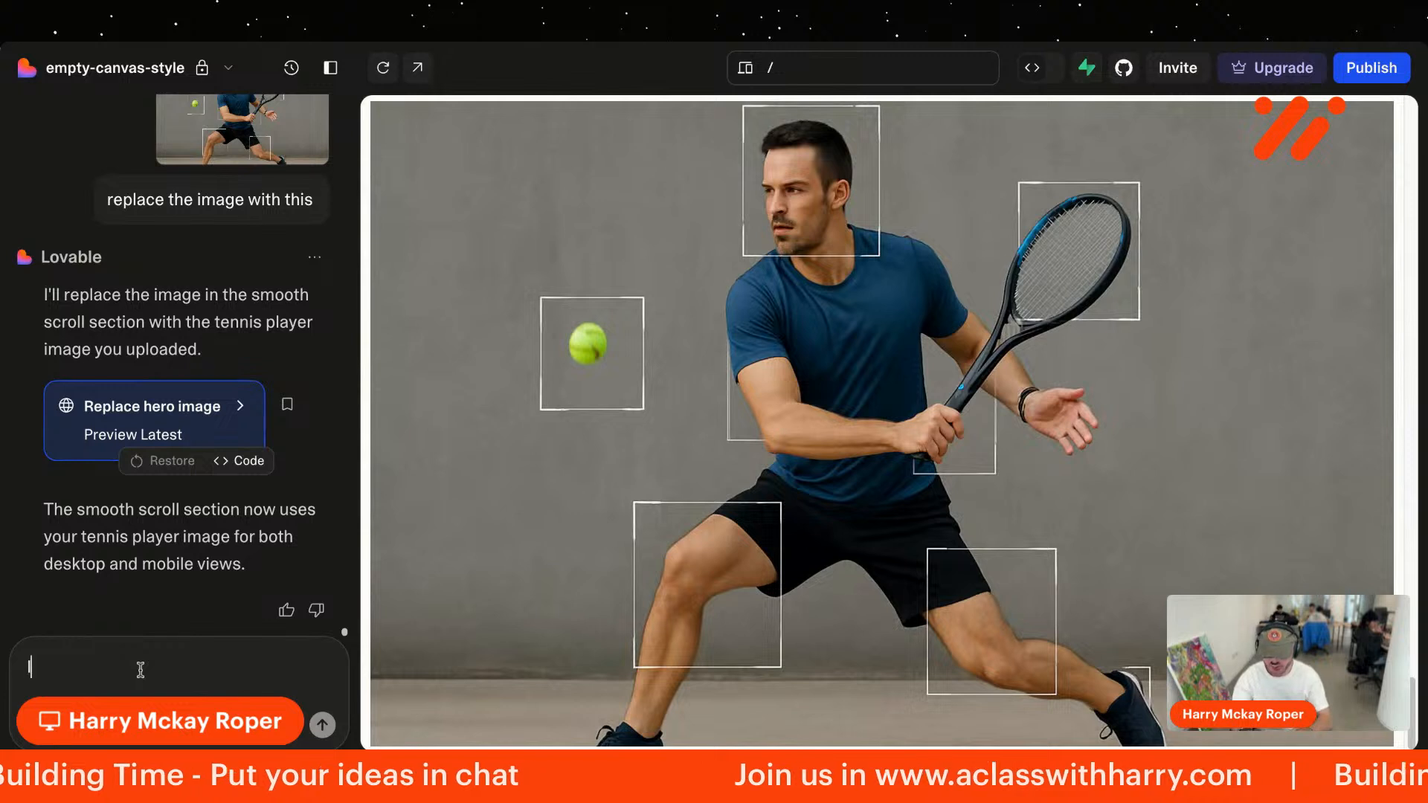
type("ets add some text")
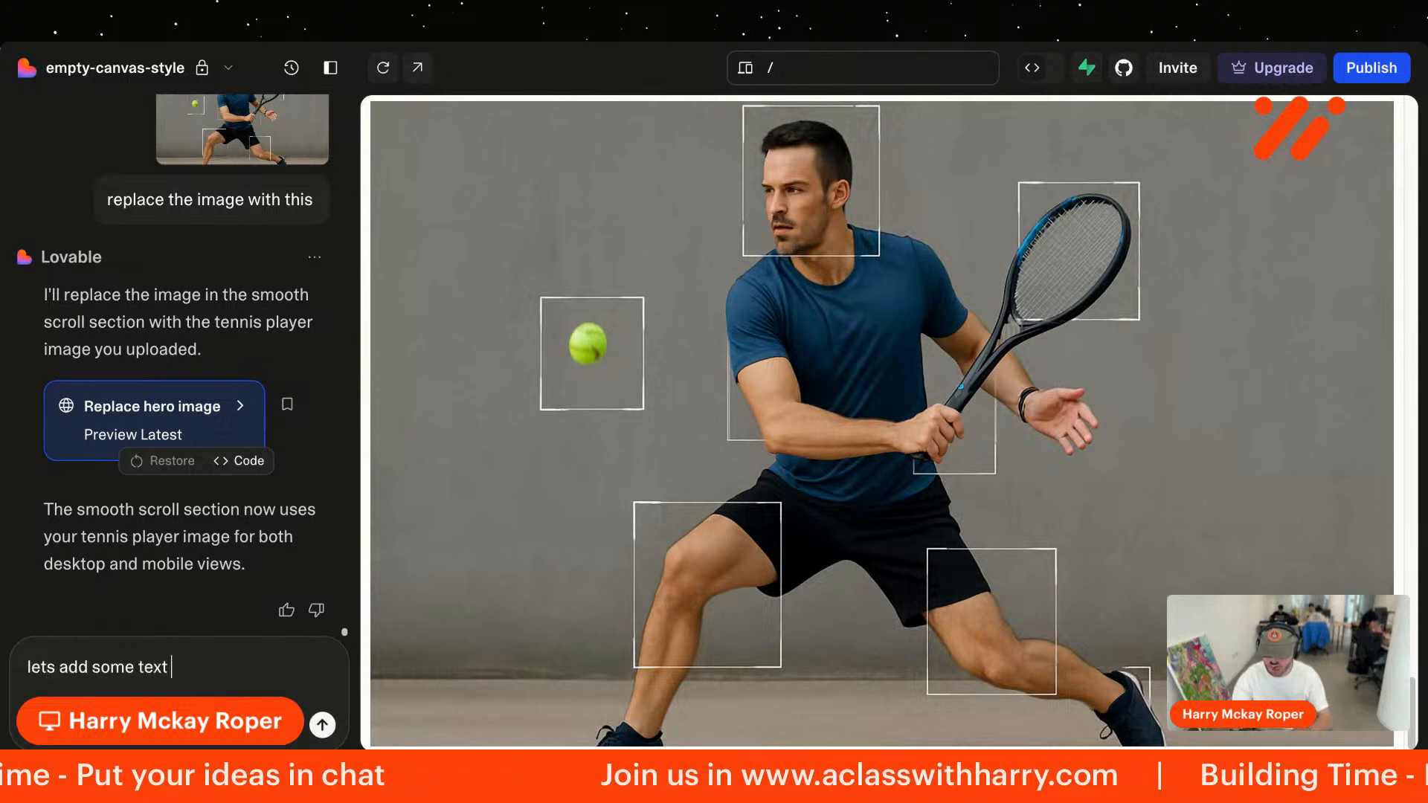
type(" that overlays the im")
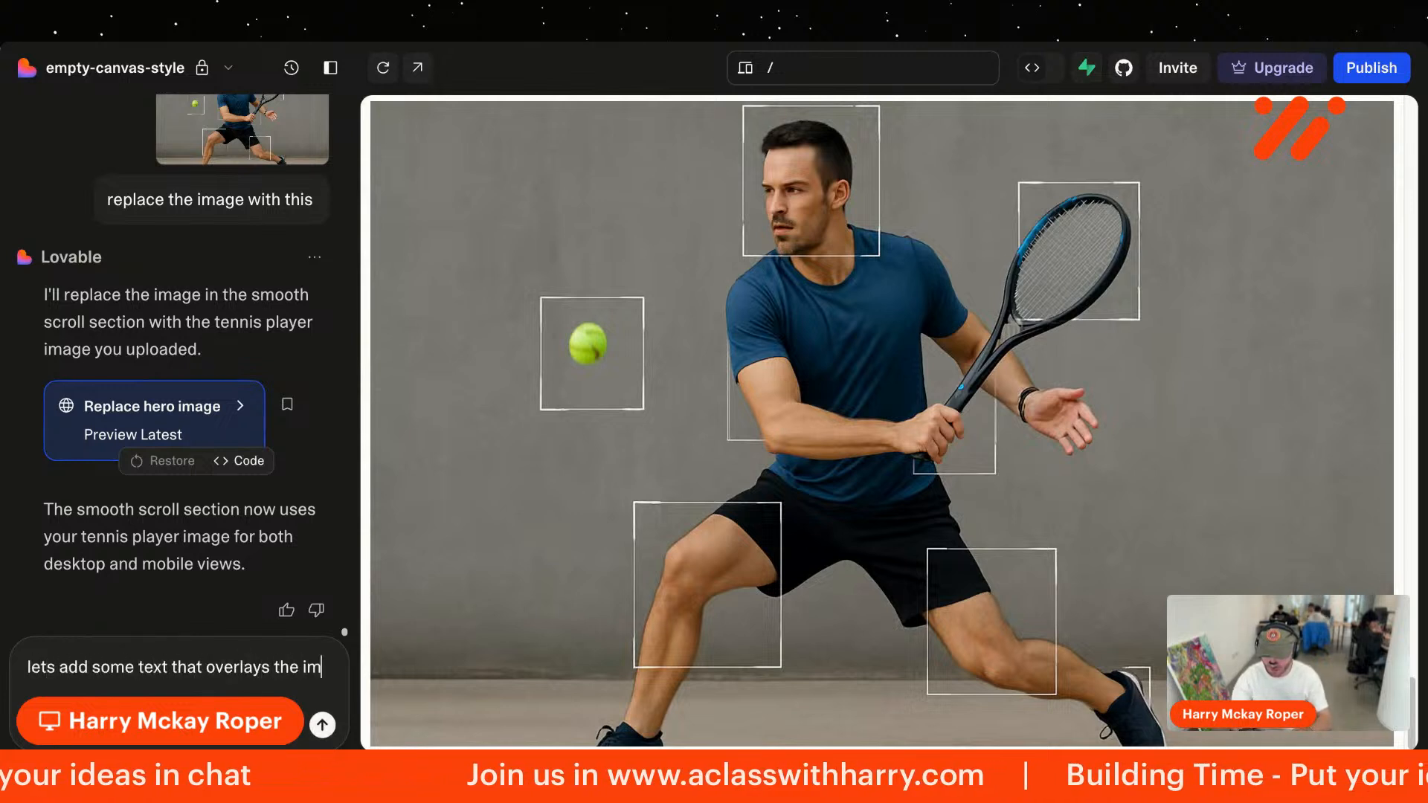
type("age once its full")
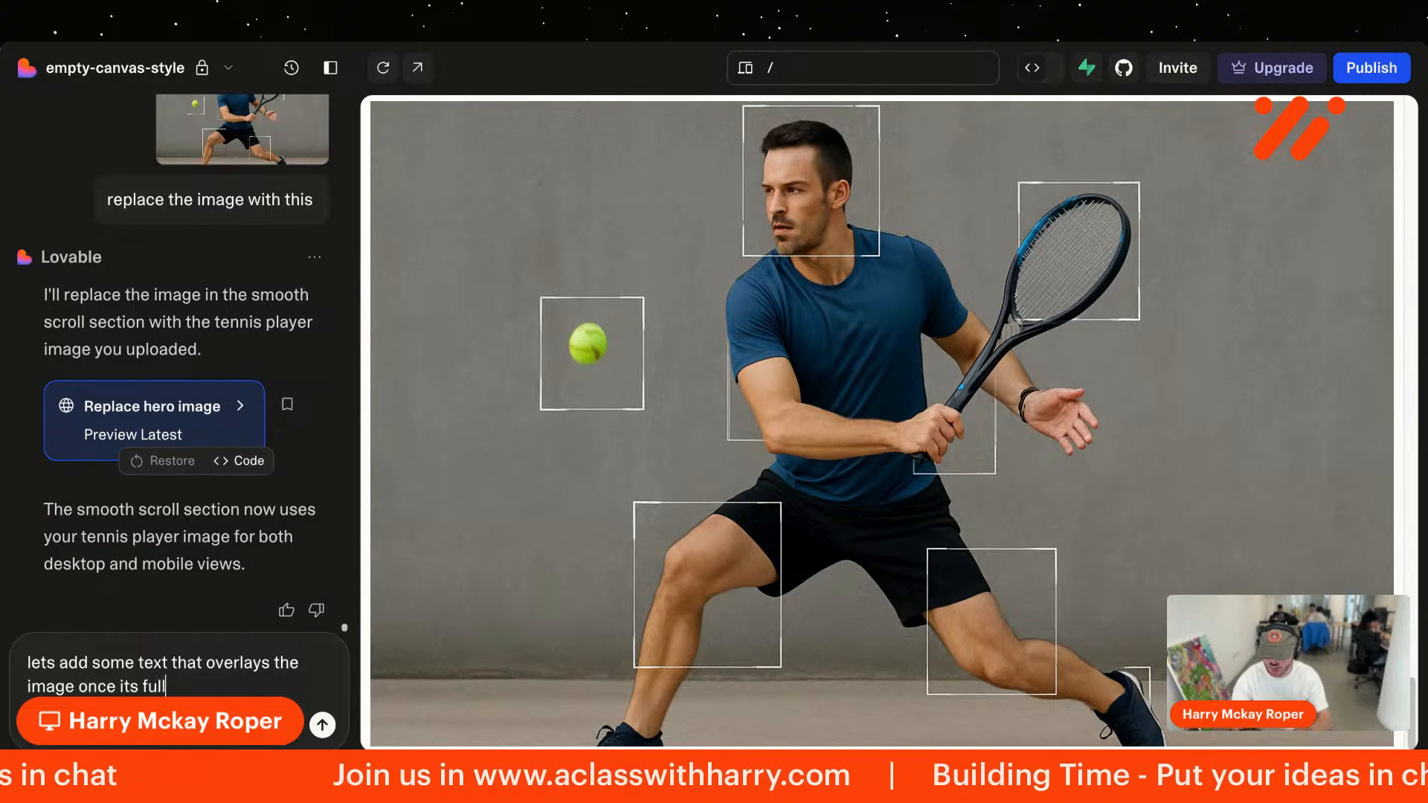
type("y expanded (")
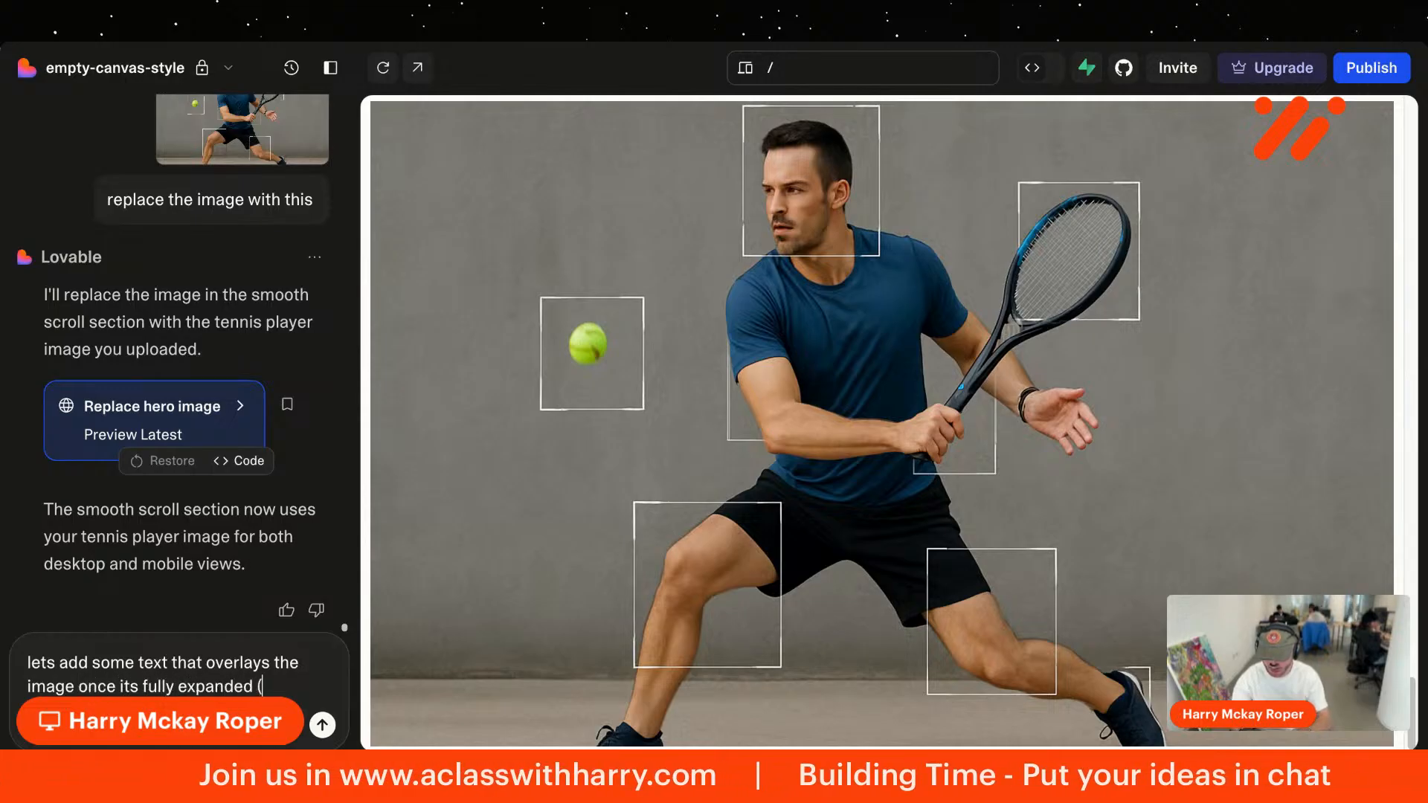
type("so end of sticky scroll section")
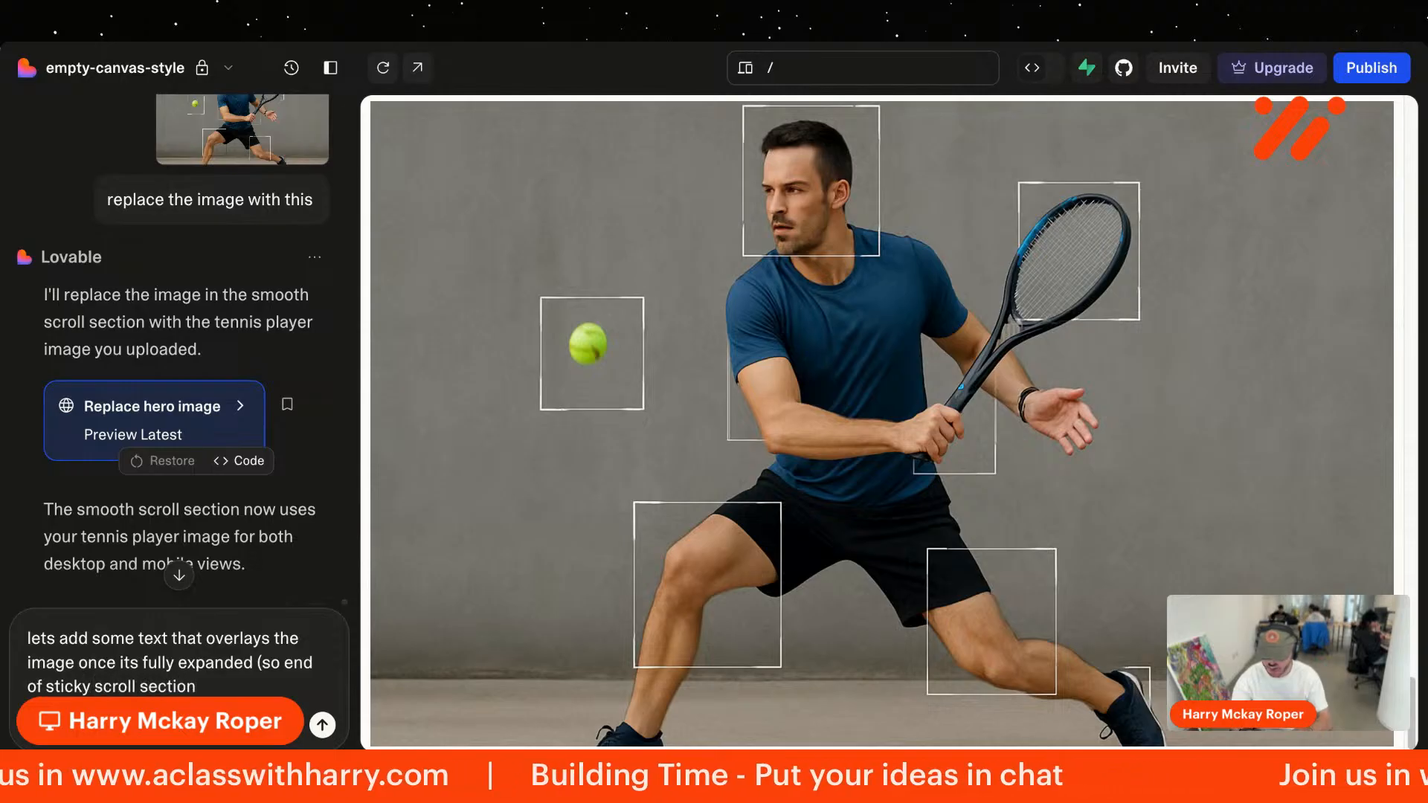
type(") that get")
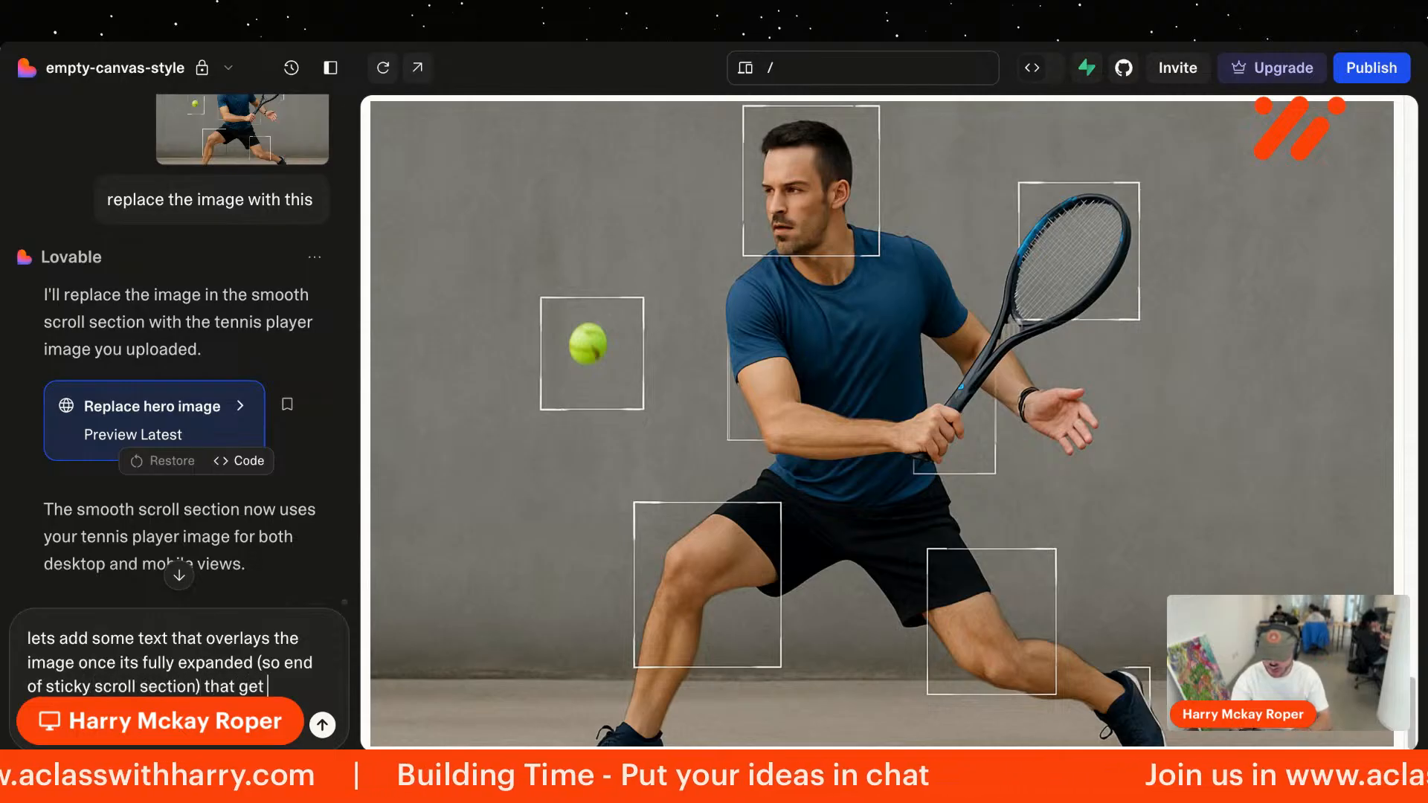
type(" speople excited ")
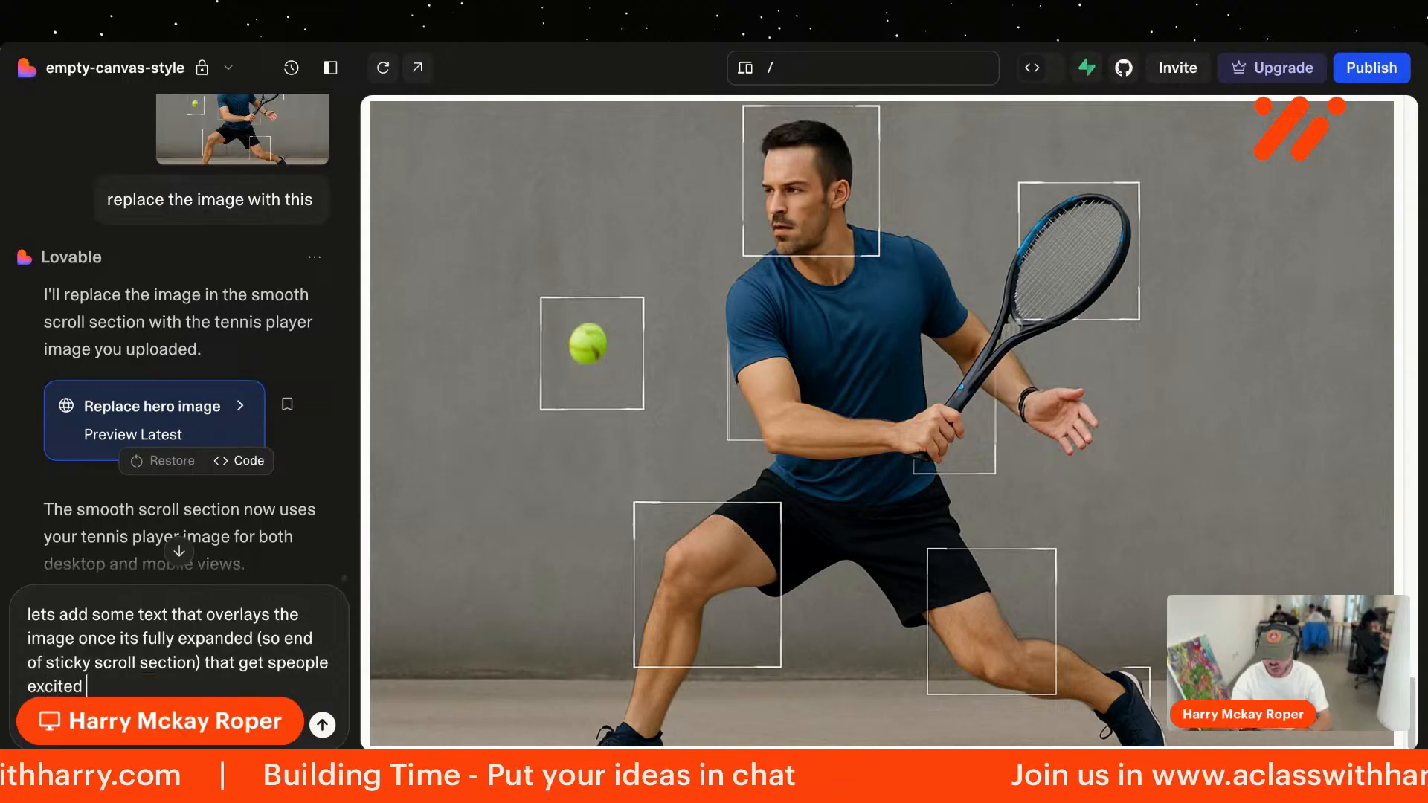
type("about this technolog")
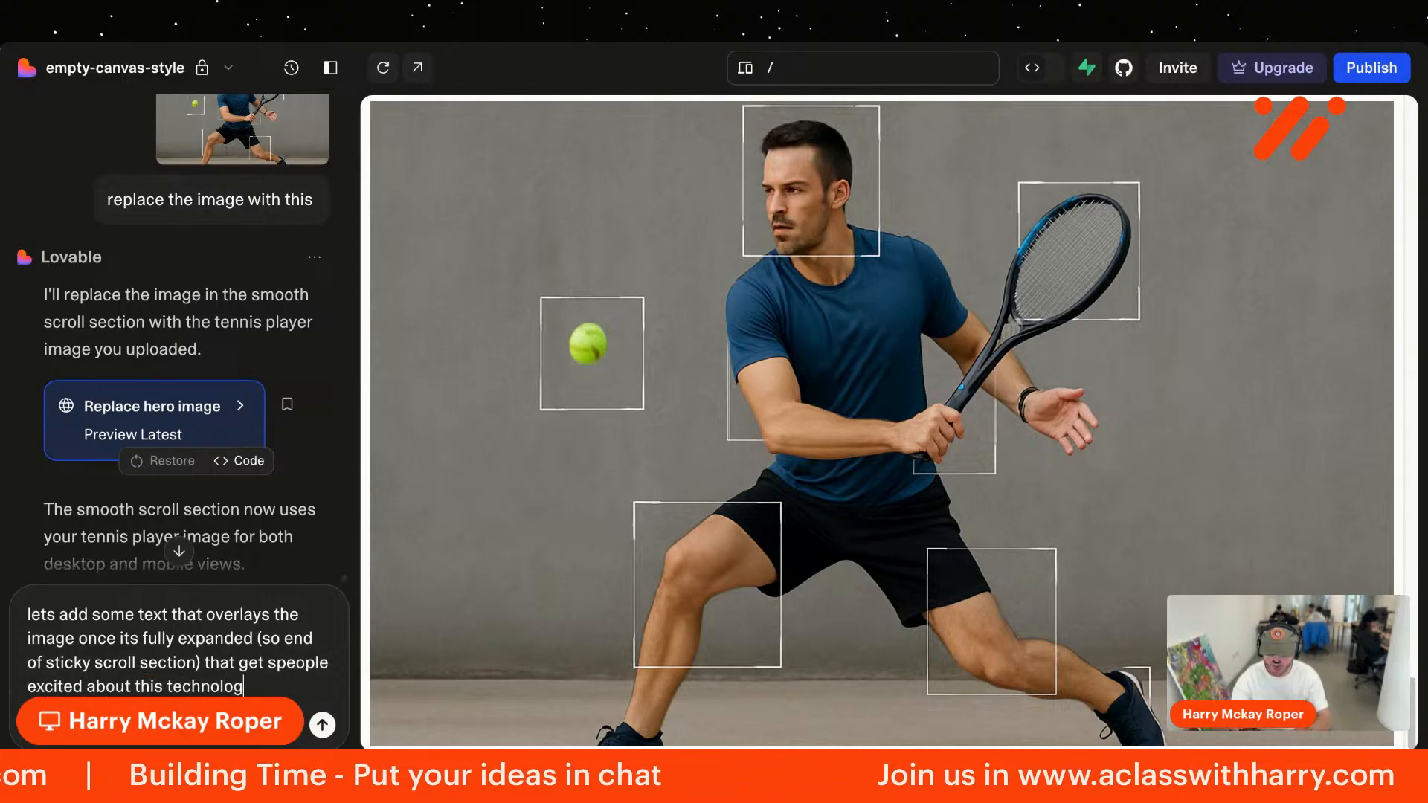
key("Return")
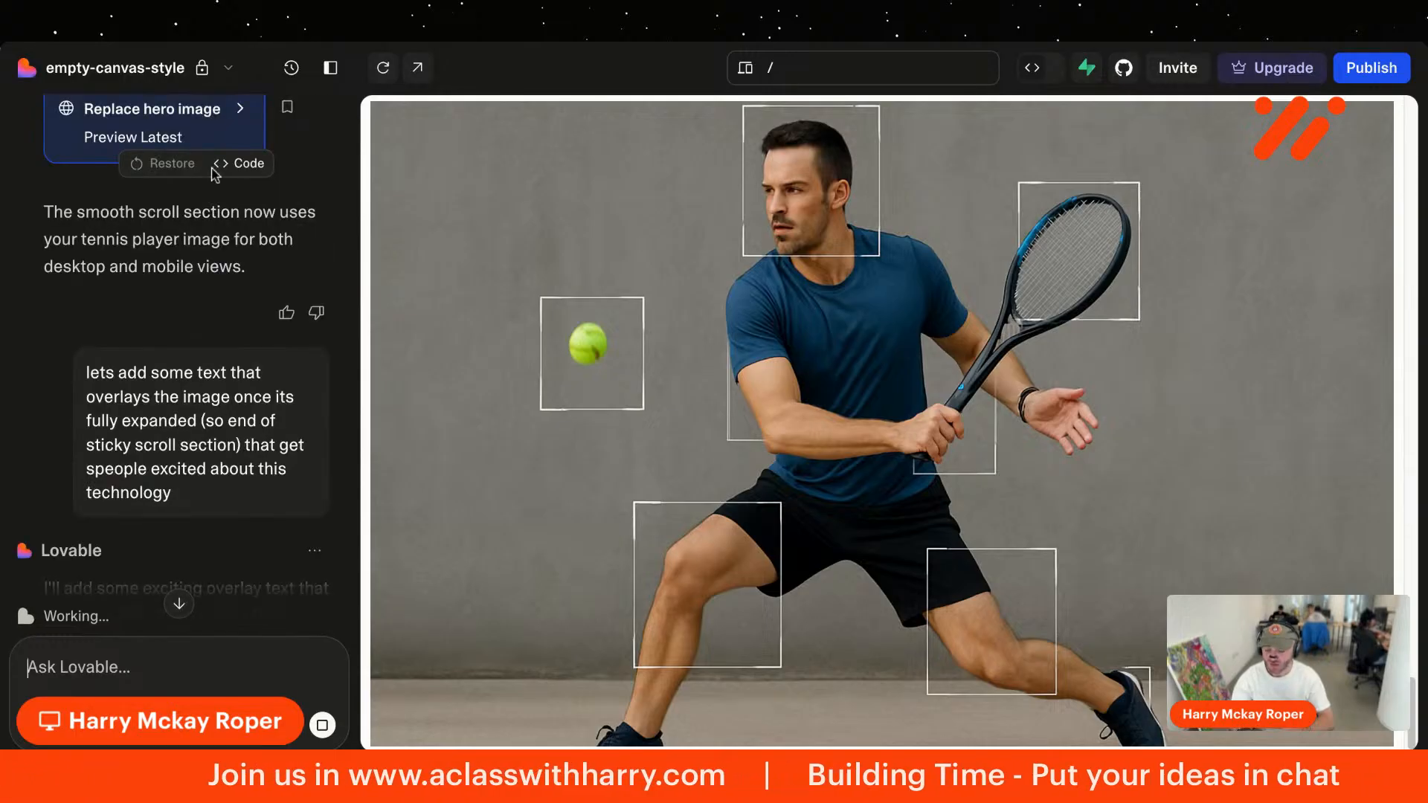
Step: Examine the overlay text on the tennis image and how it behaves while the page scrolls
scroll(179, 290, "down", 3)
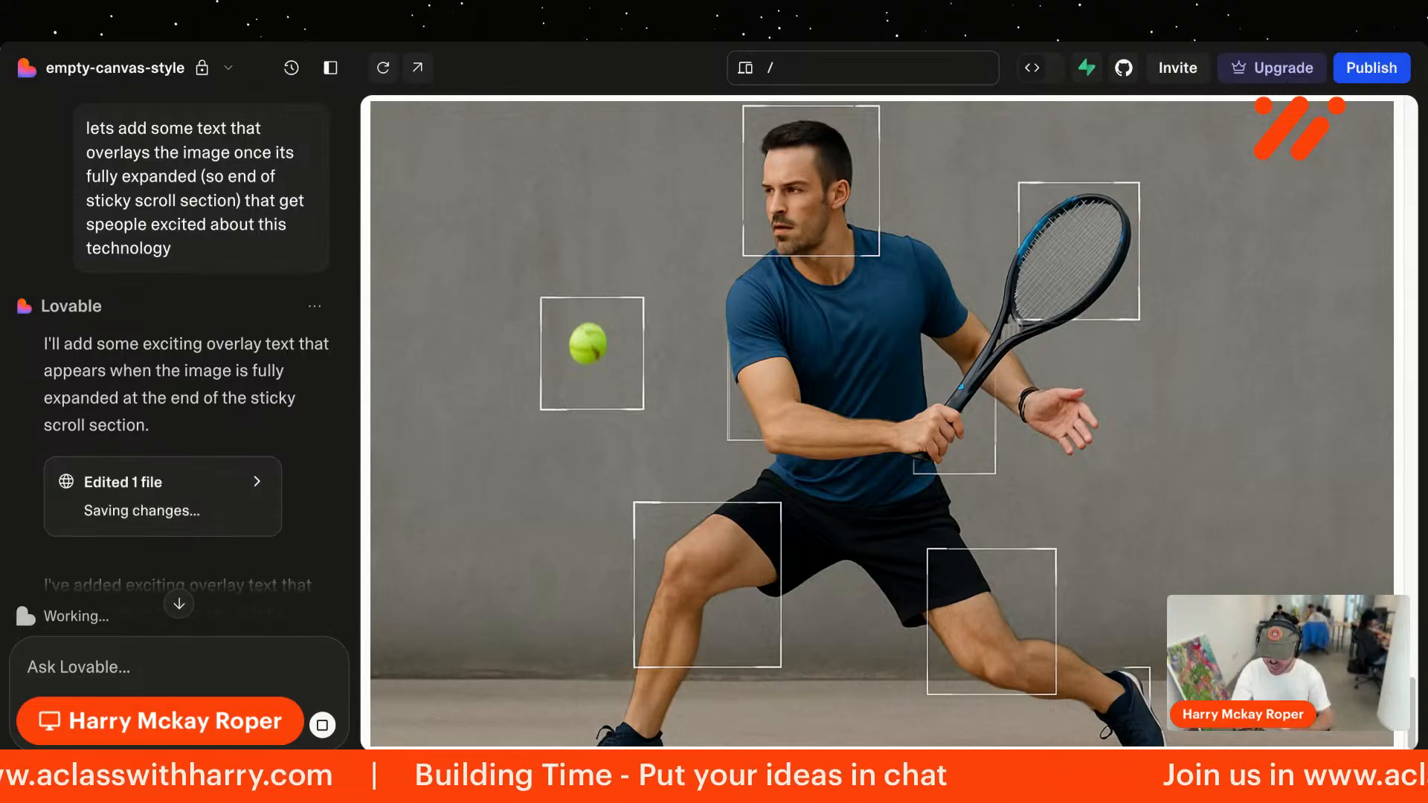
scroll(685, 381, "up", 16)
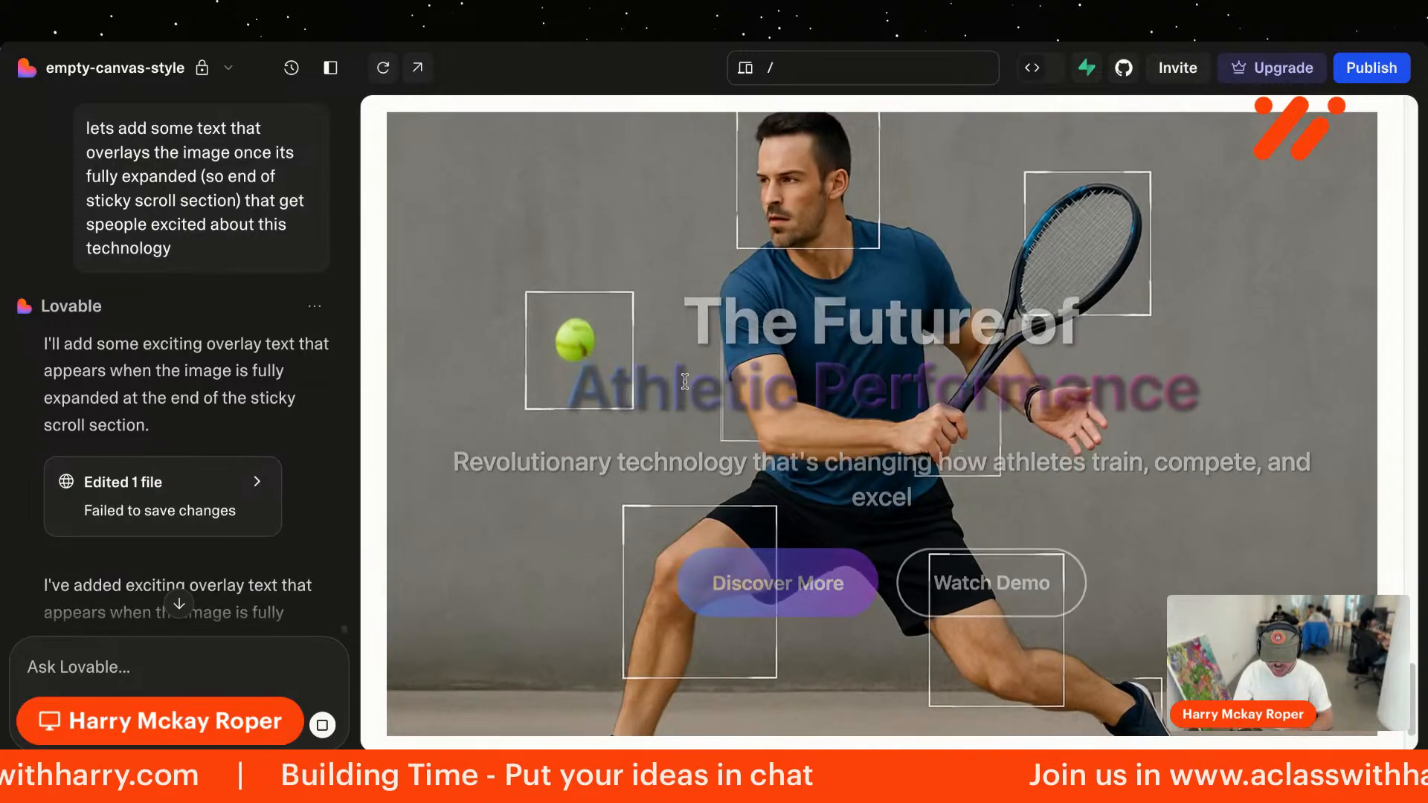
scroll(685, 381, "up", 13)
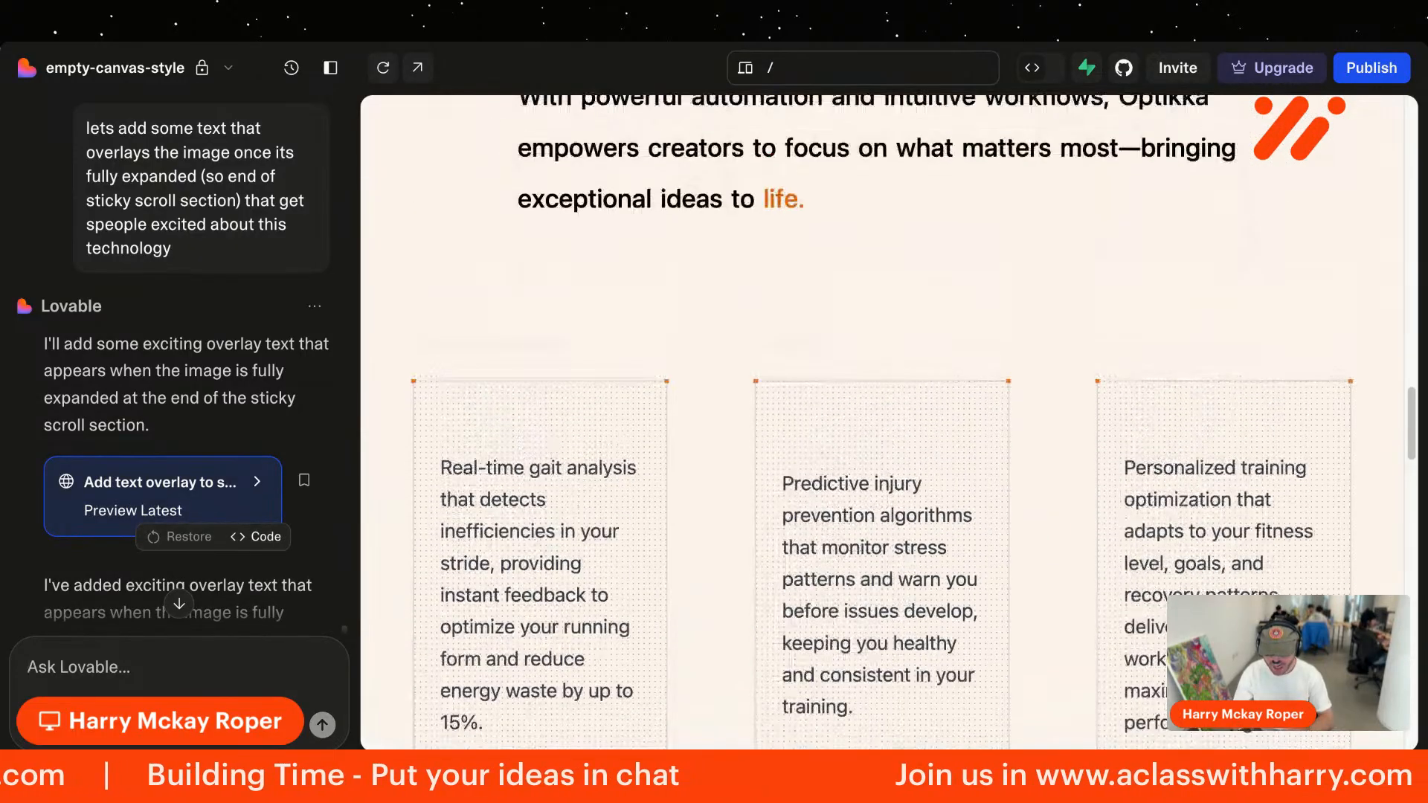
scroll(685, 382, "down", 20)
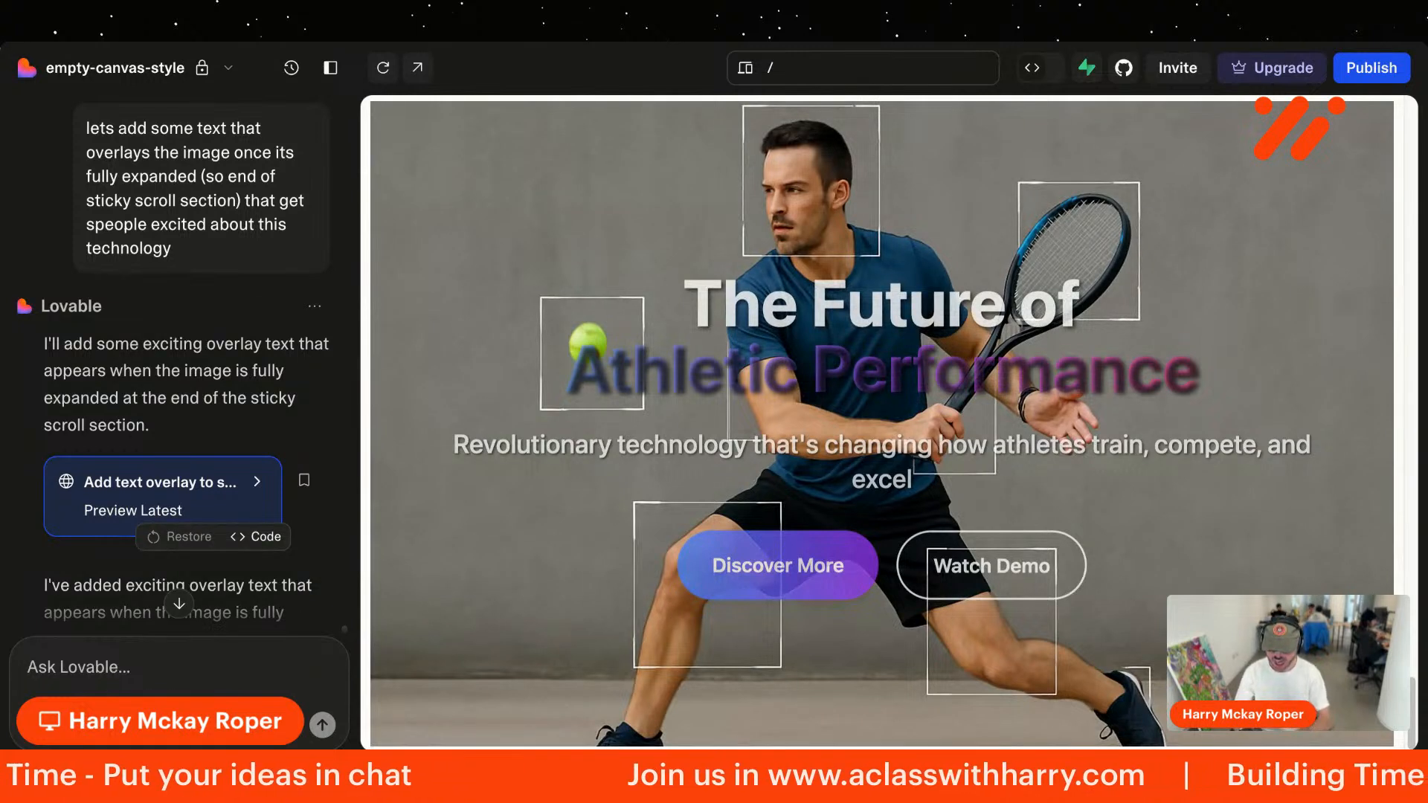
type("lets change the te")
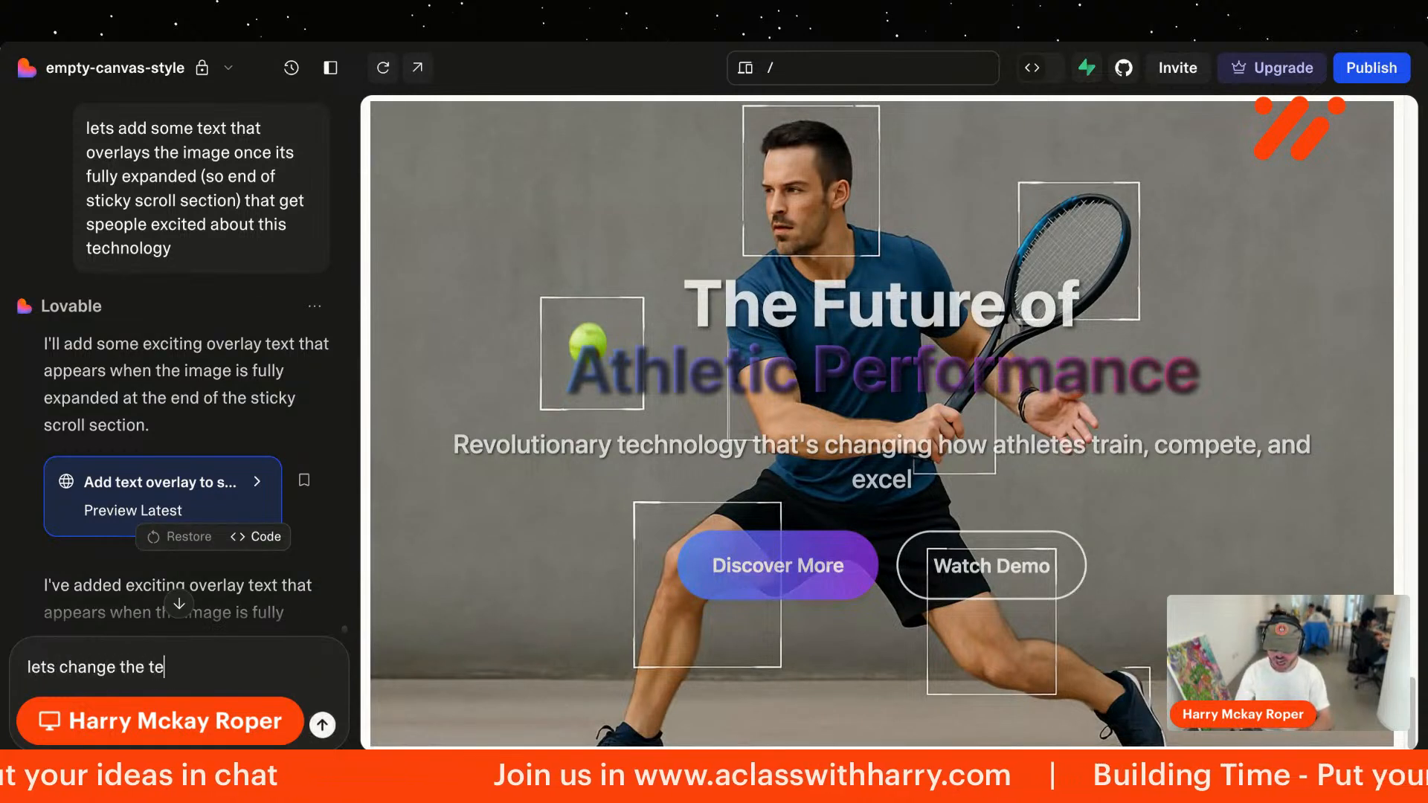
type("xt to be")
key("BackSpace")
key("BackSpace")
key("BackSpace")
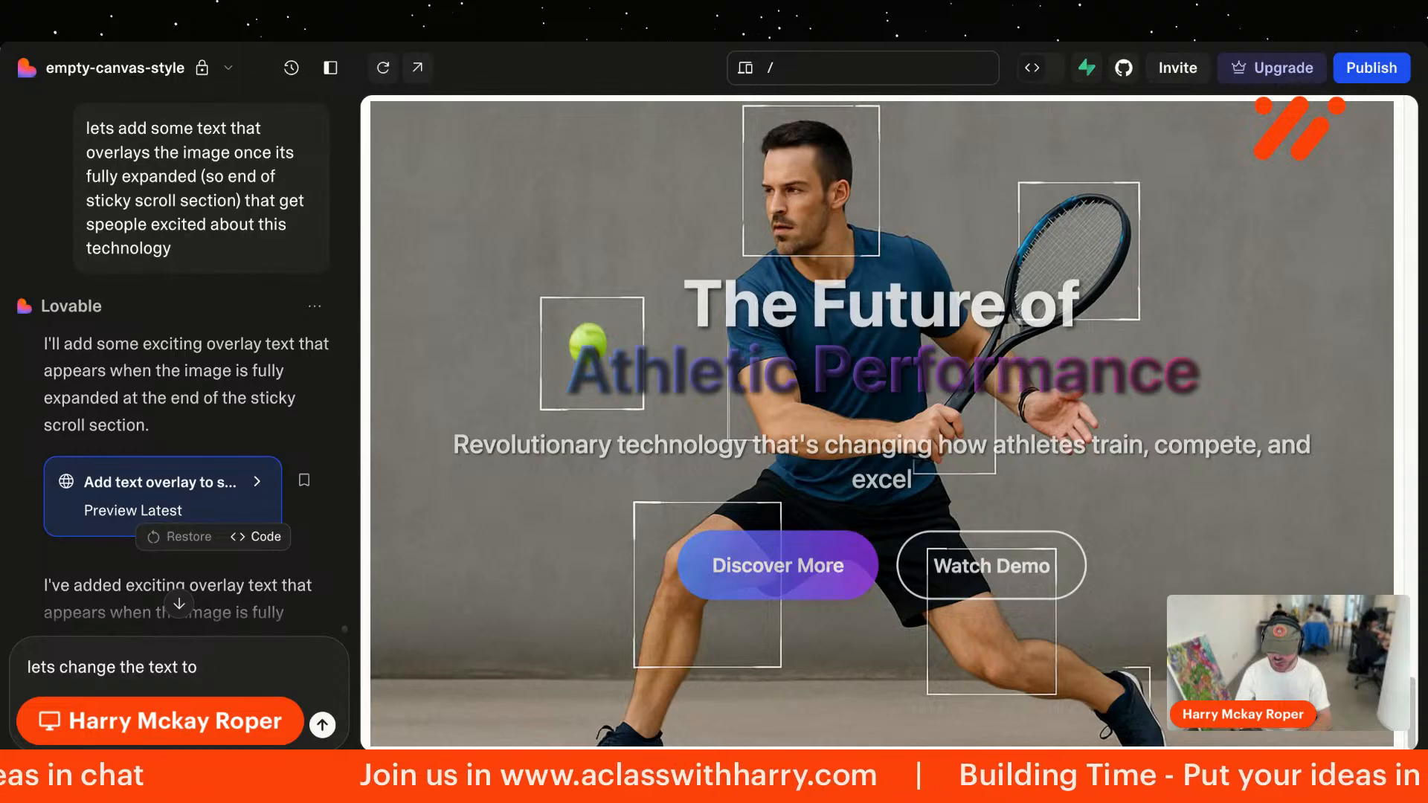
key("BackSpace")
key("BackSpace")
key("BackSpace")
key("BackSpace")
key("BackSpace")
key("BackSpace")
key("BackSpace")
key("BackSpace")
key("BackSpace")
key("BackSpace")
key("BackSpace")
key("BackSpace")
key("BackSpace")
key("BackSpace")
key("BackSpace")
key("BackSpace")
key("BackSpace")
key("BackSpace")
key("BackSpace")
key("BackSpace")
Step: Draft a prompt "lets change the section style to match that of the page:" with the separate lines "grid background" and "colored bg"
type("lets cha")
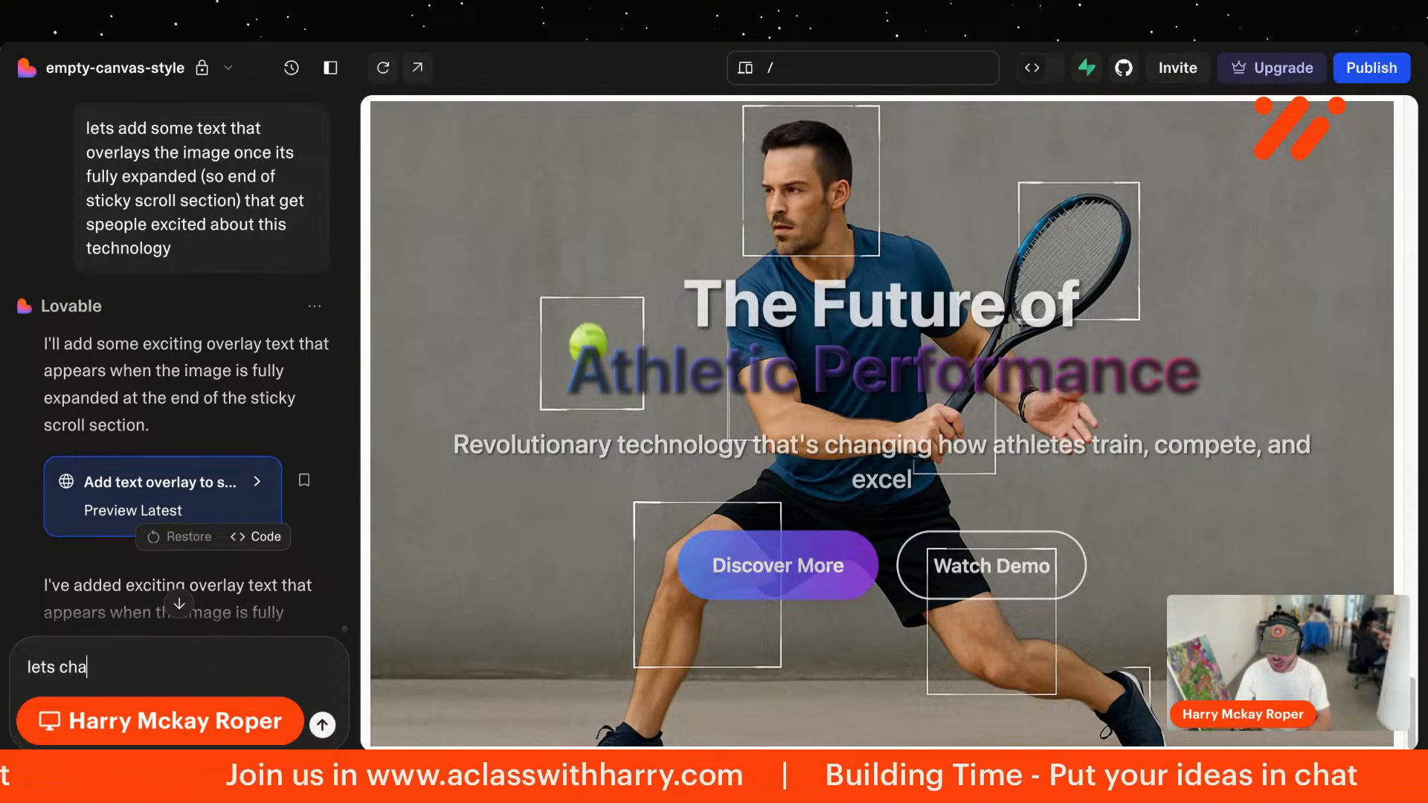
type("nge the section st")
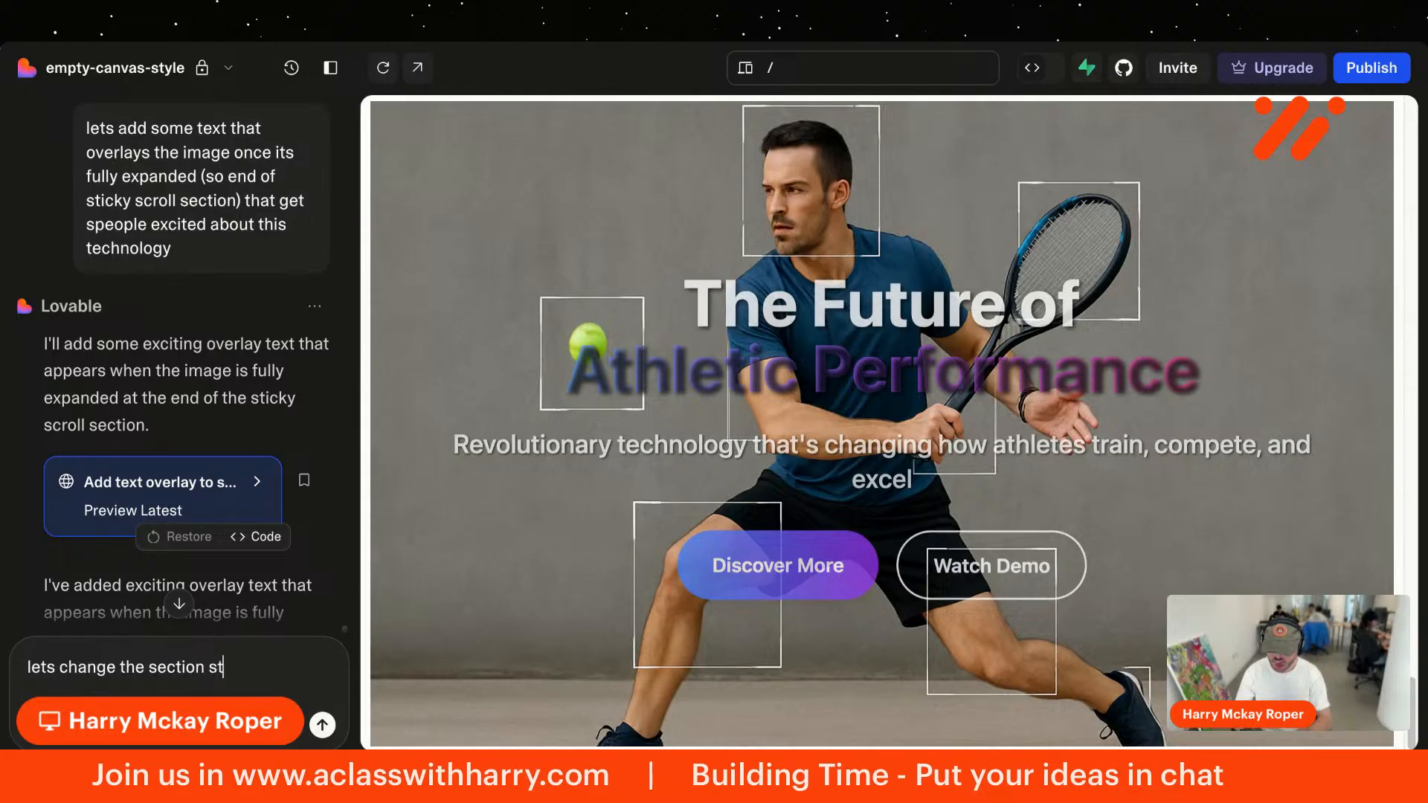
type("yle to match that of the page:")
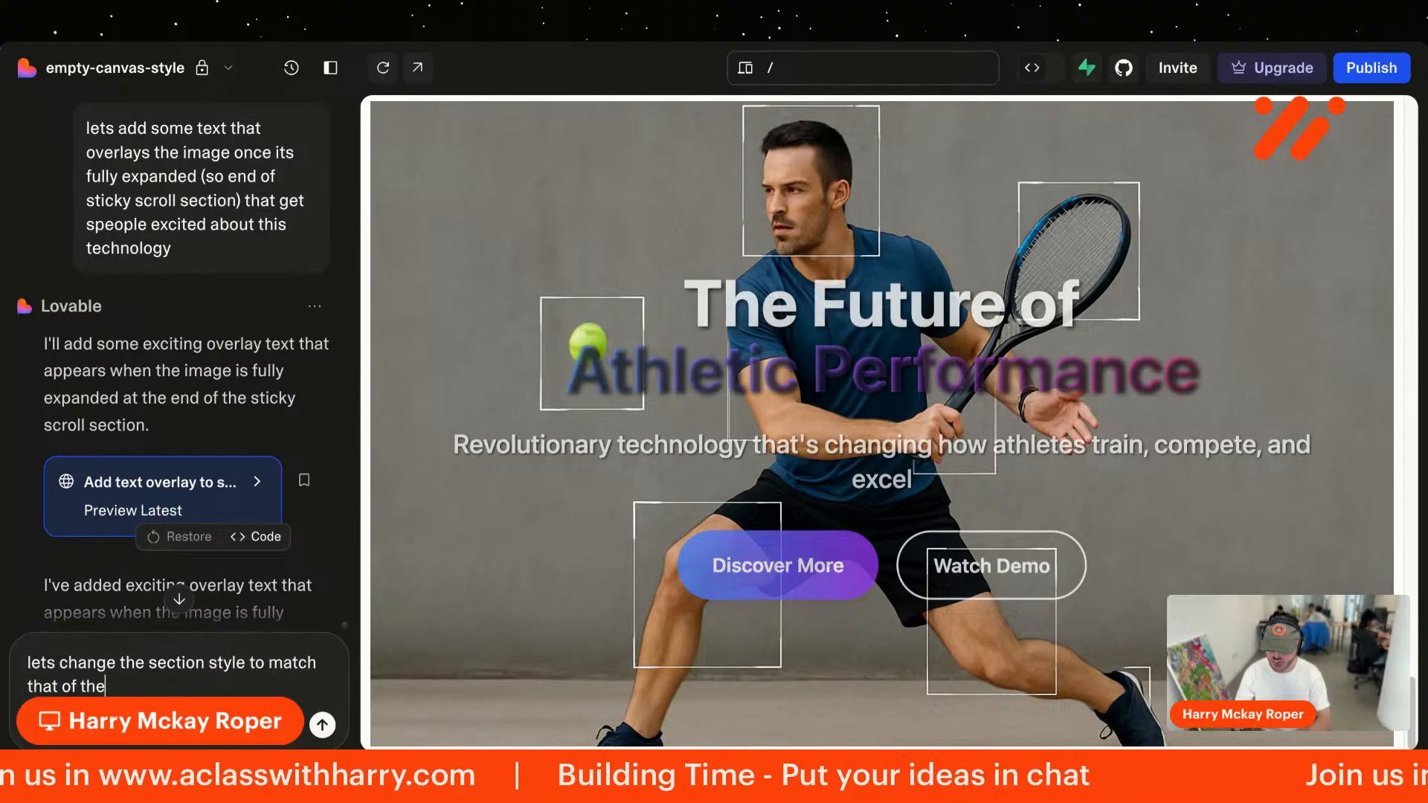
key("shift+Return")
key("shift+Return")
type("grid back")
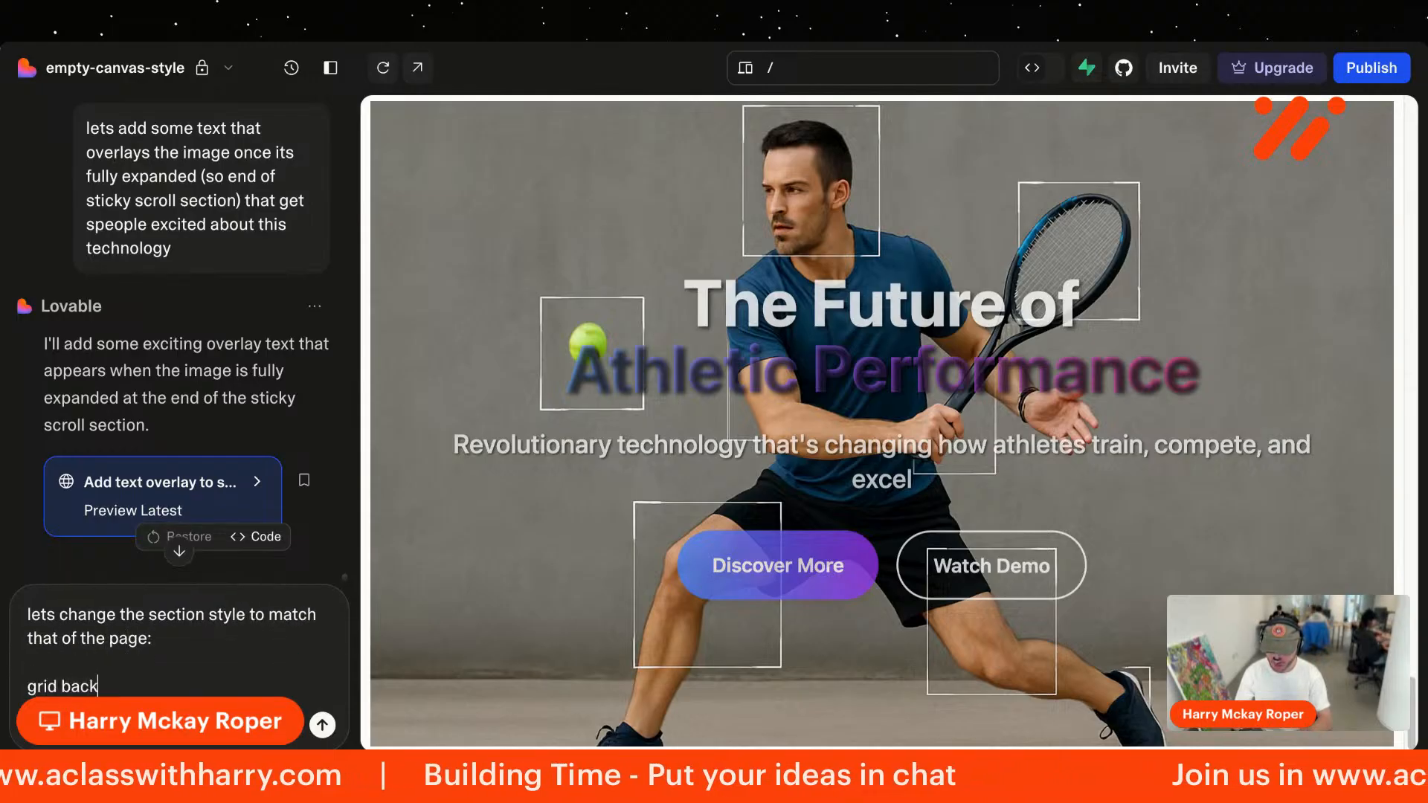
type("ground")
key("shift+Return")
type("ckgr")
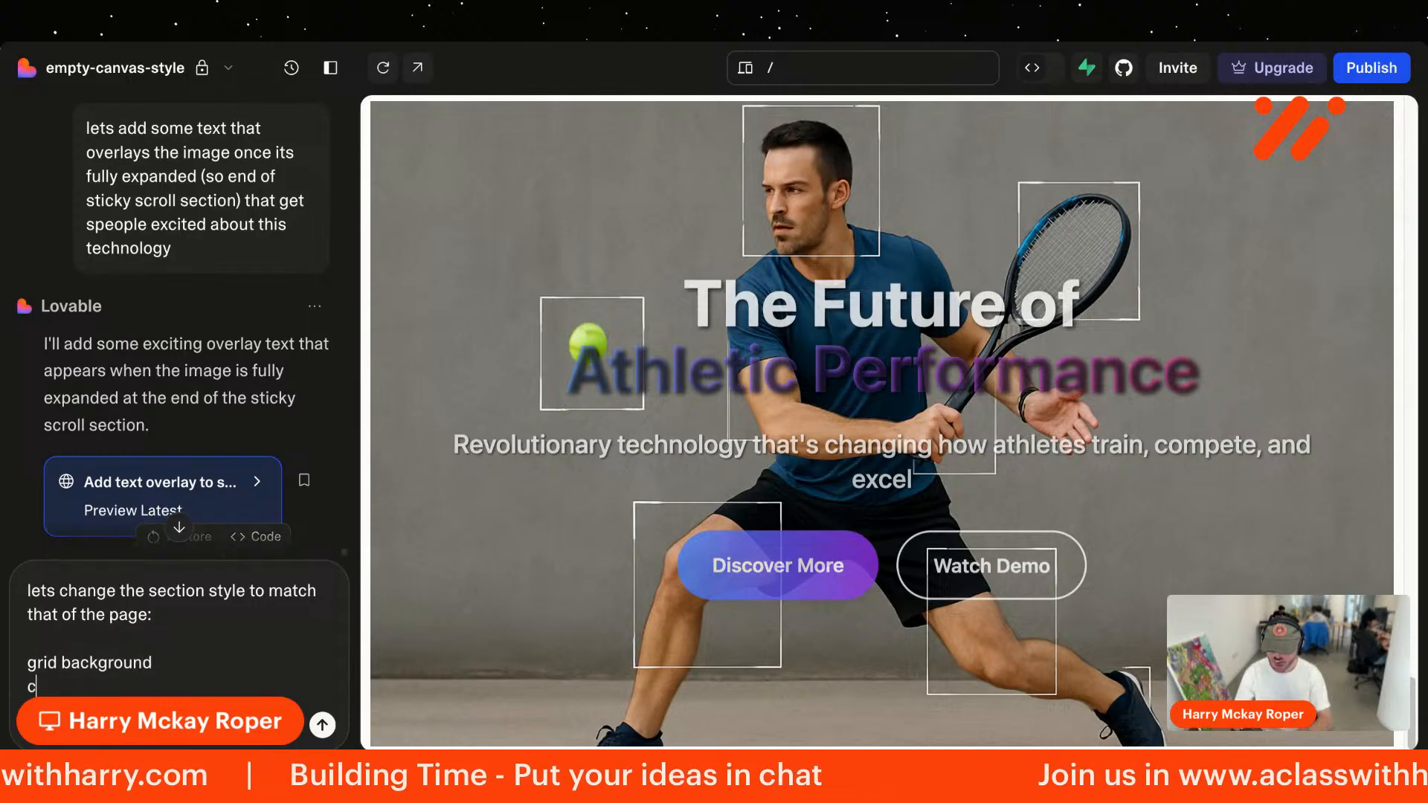
type("ound colored bg")
key("shift+Return")
Step: Complete the section-style prompt with the line "text is the same as the hero text (with new copy of course)" and send it
type("tex")
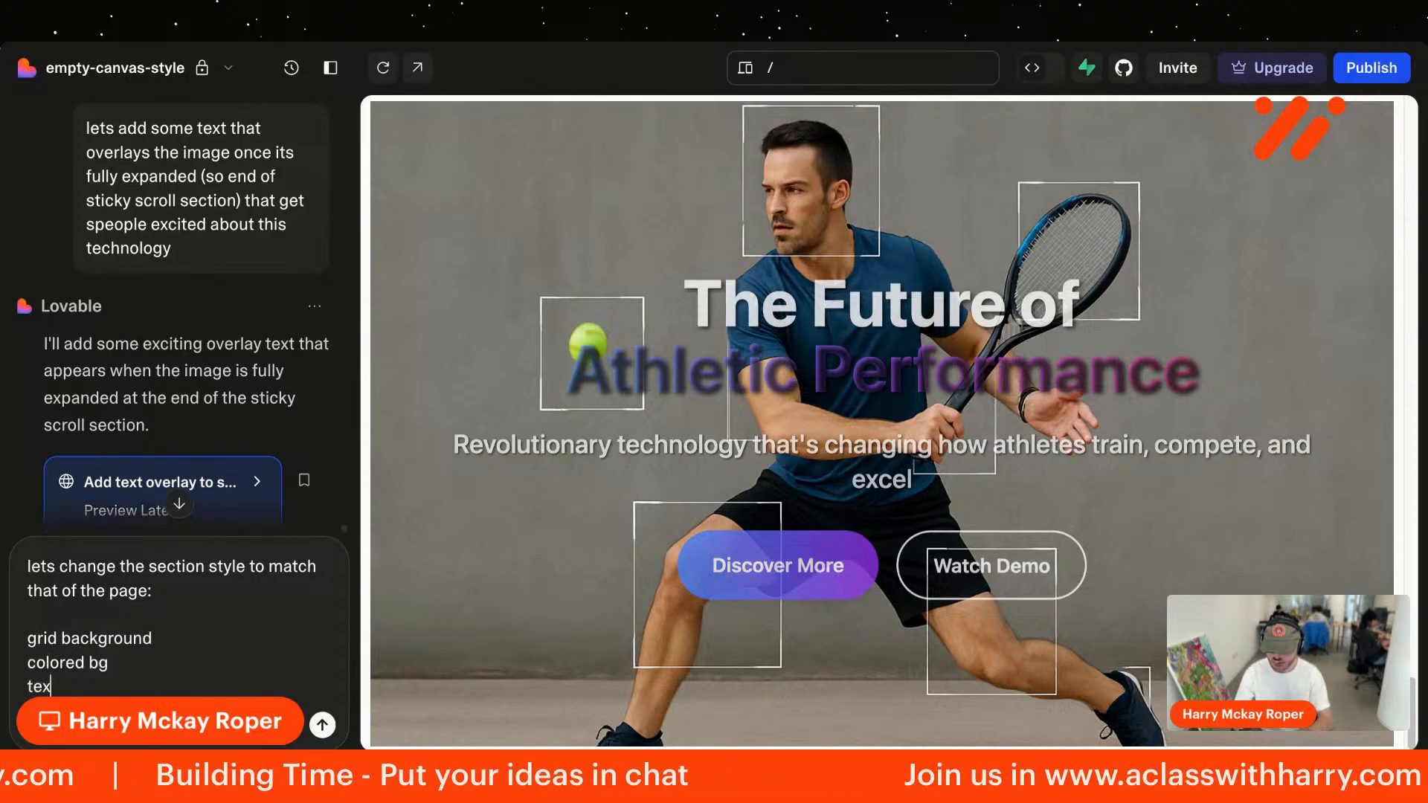
type("t is the same as the h")
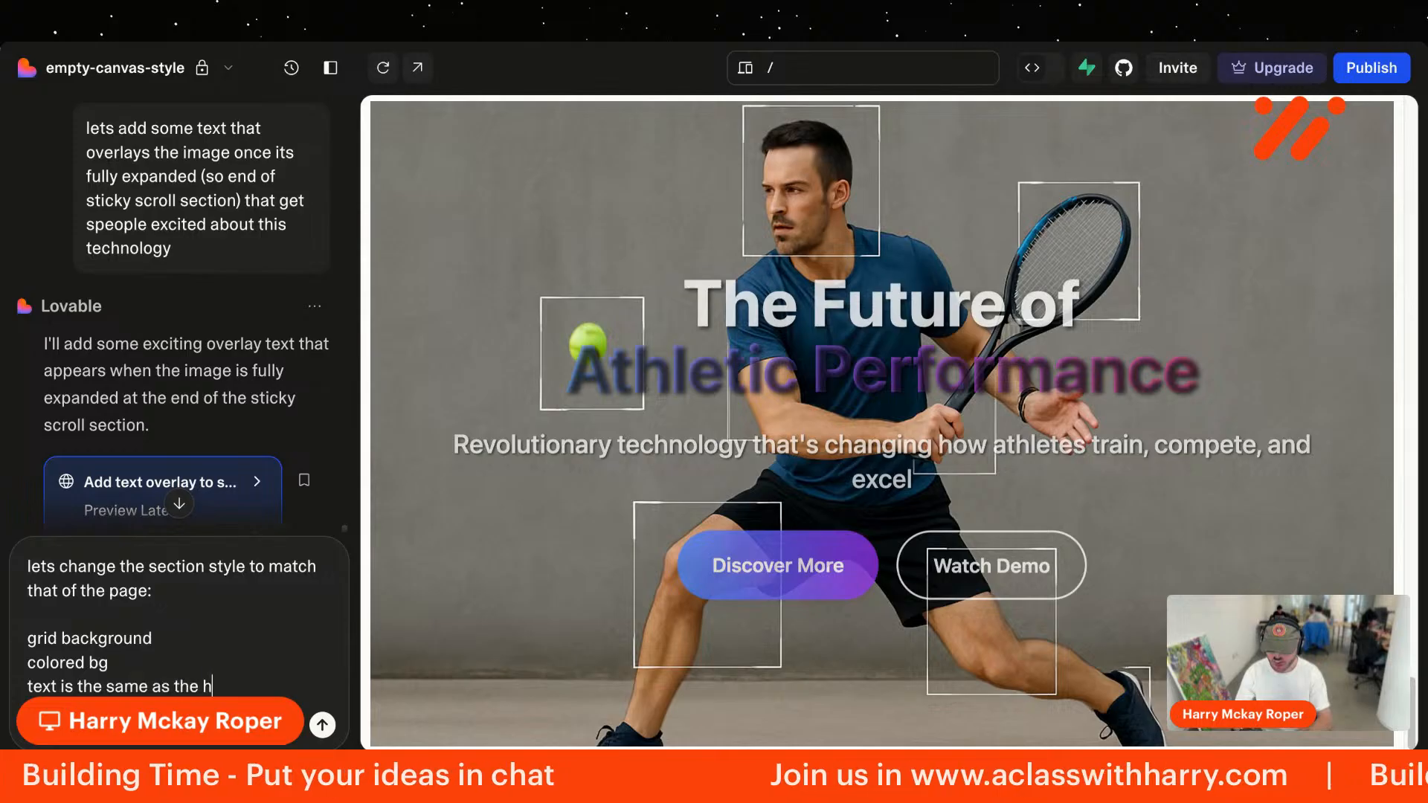
type("ero text (")
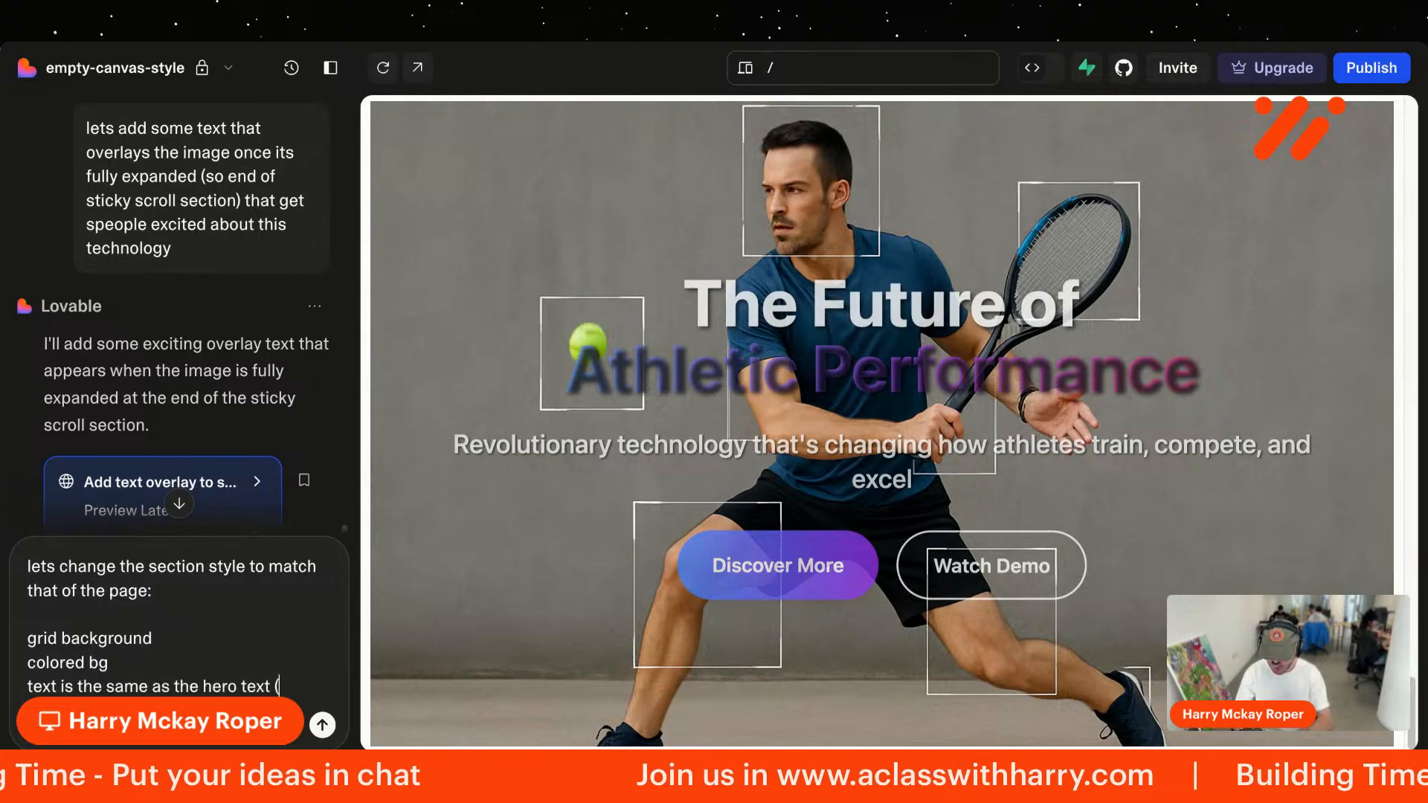
type("with new")
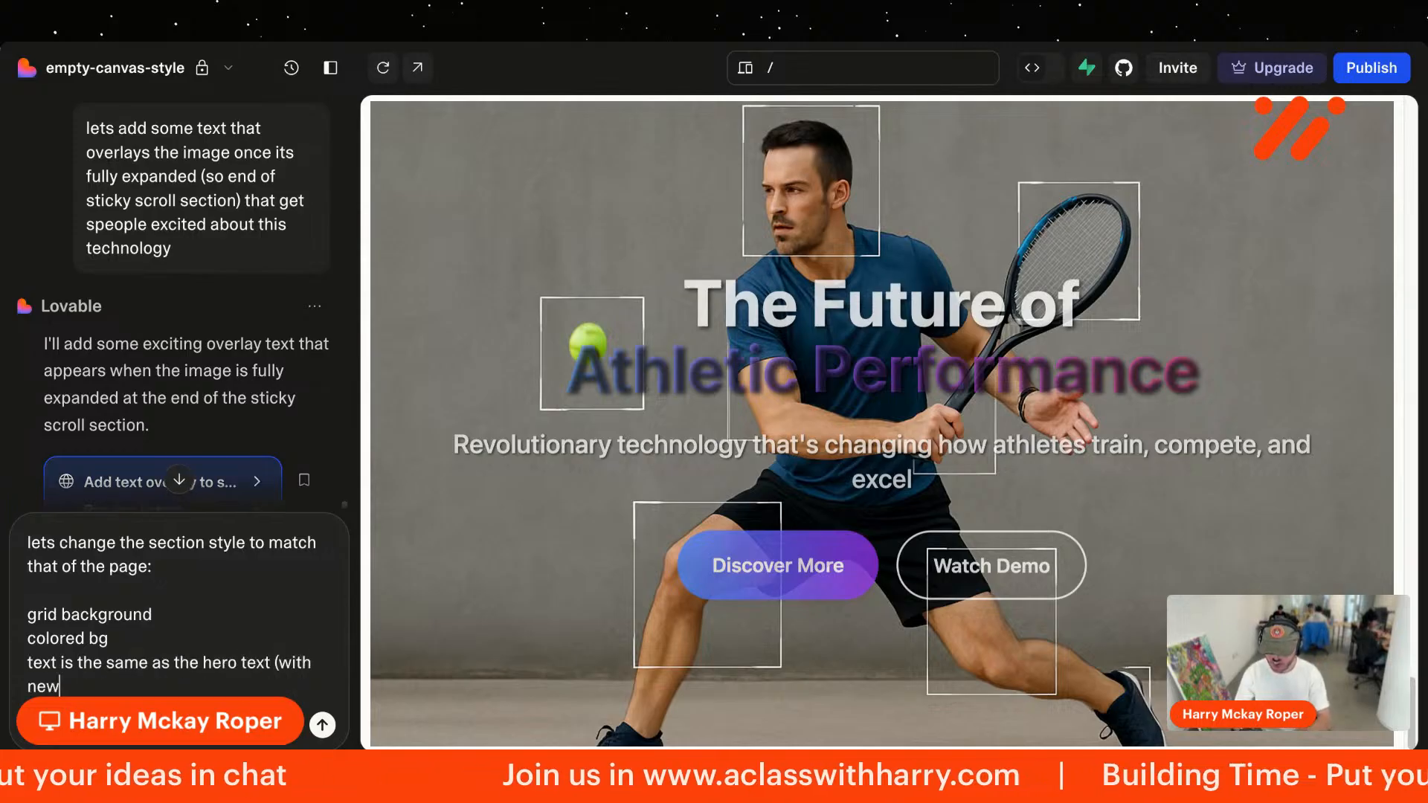
type(" copy of course")
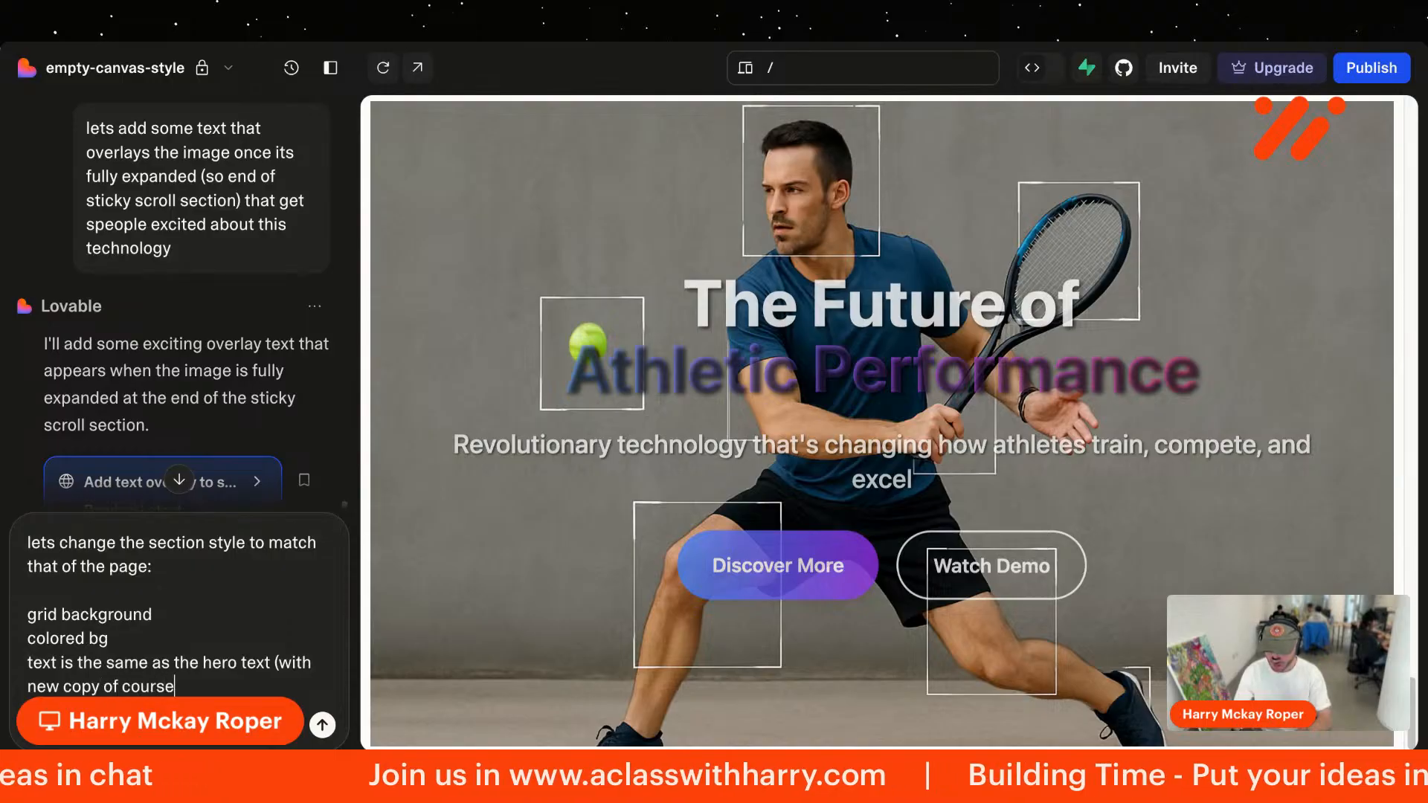
key("Return")
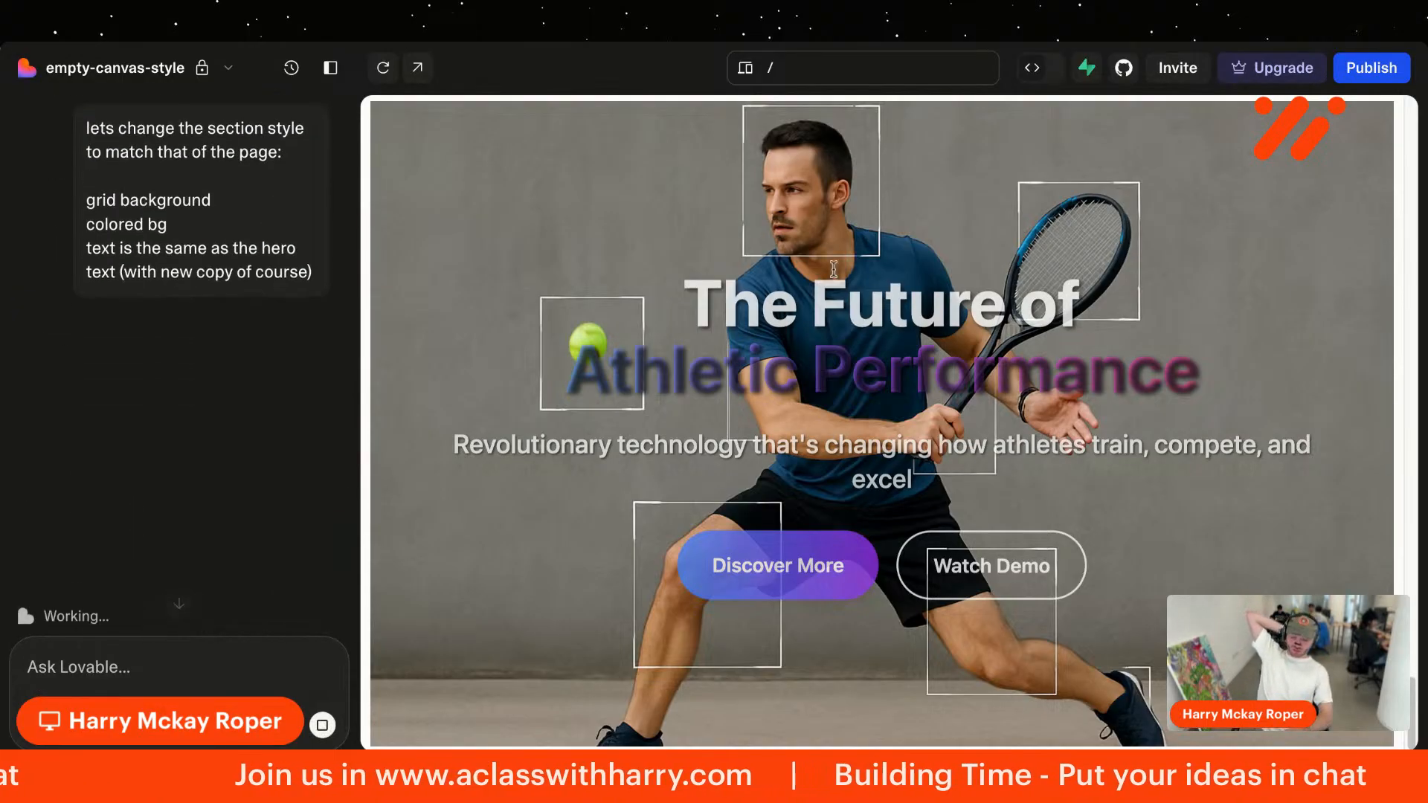
Step: Examine the intro text, feature cards and expanding tennis image section in the preview, including at full width with the chat hidden
scroll(834, 269, "down", 10)
scroll(834, 269, "down", 6)
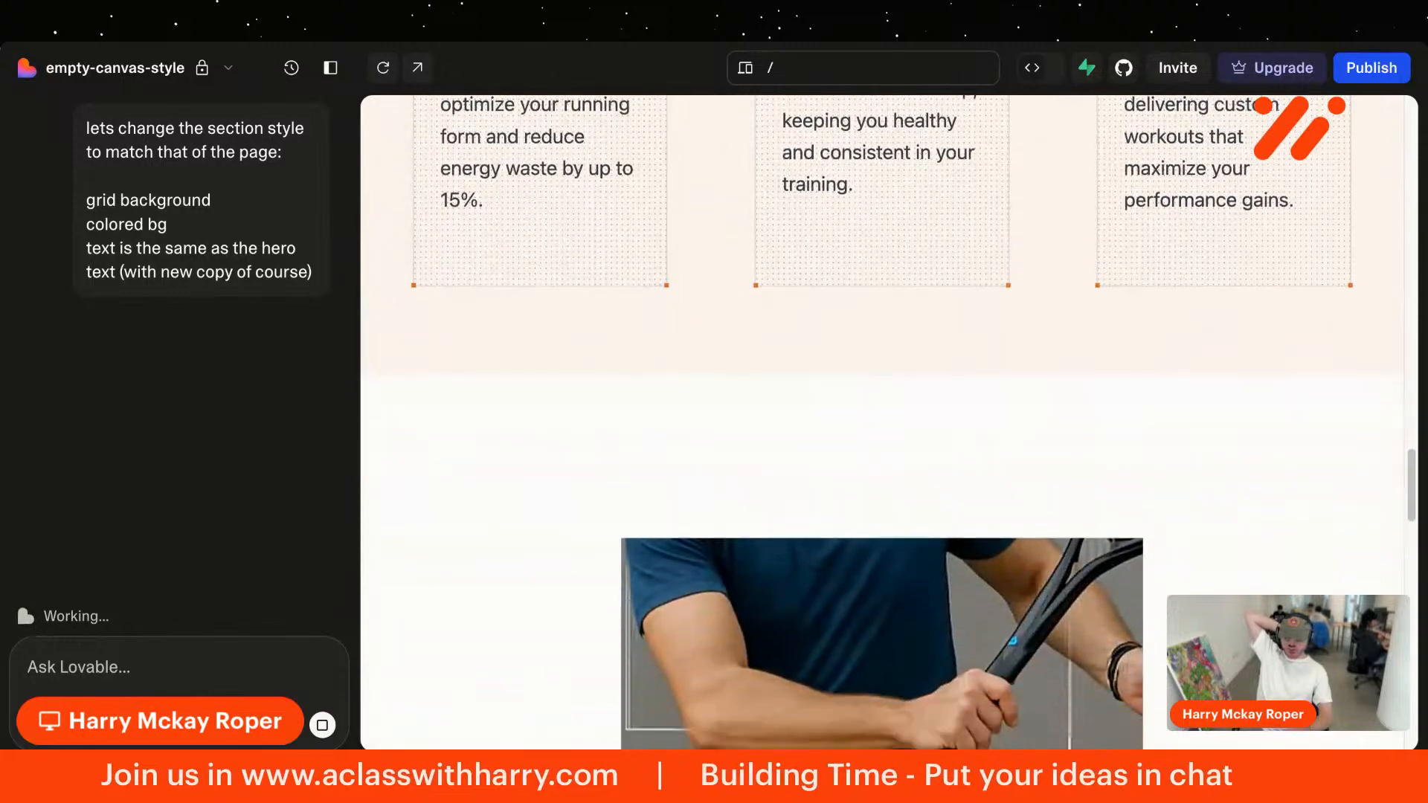
scroll(933, 500, "up", 16)
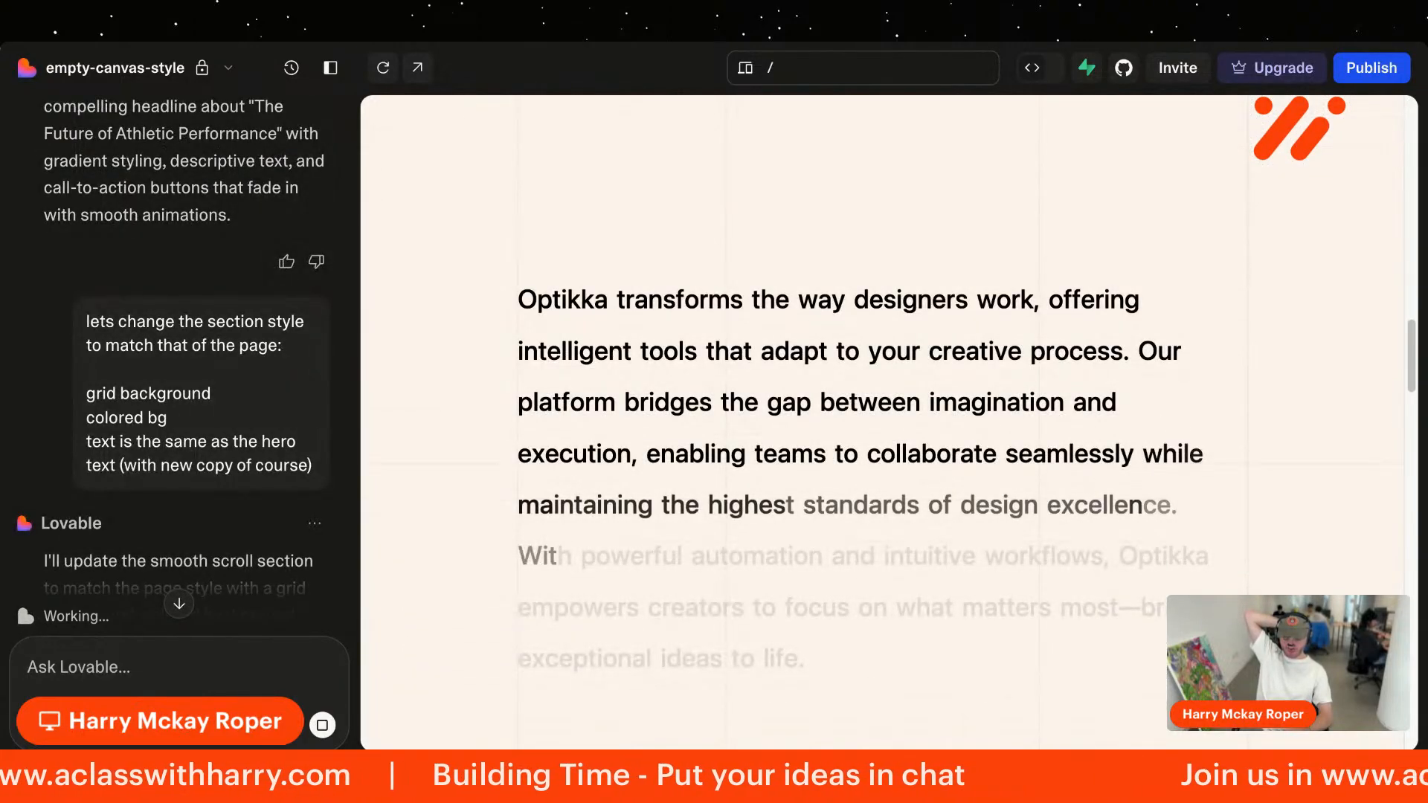
scroll(881, 423, "down", 9)
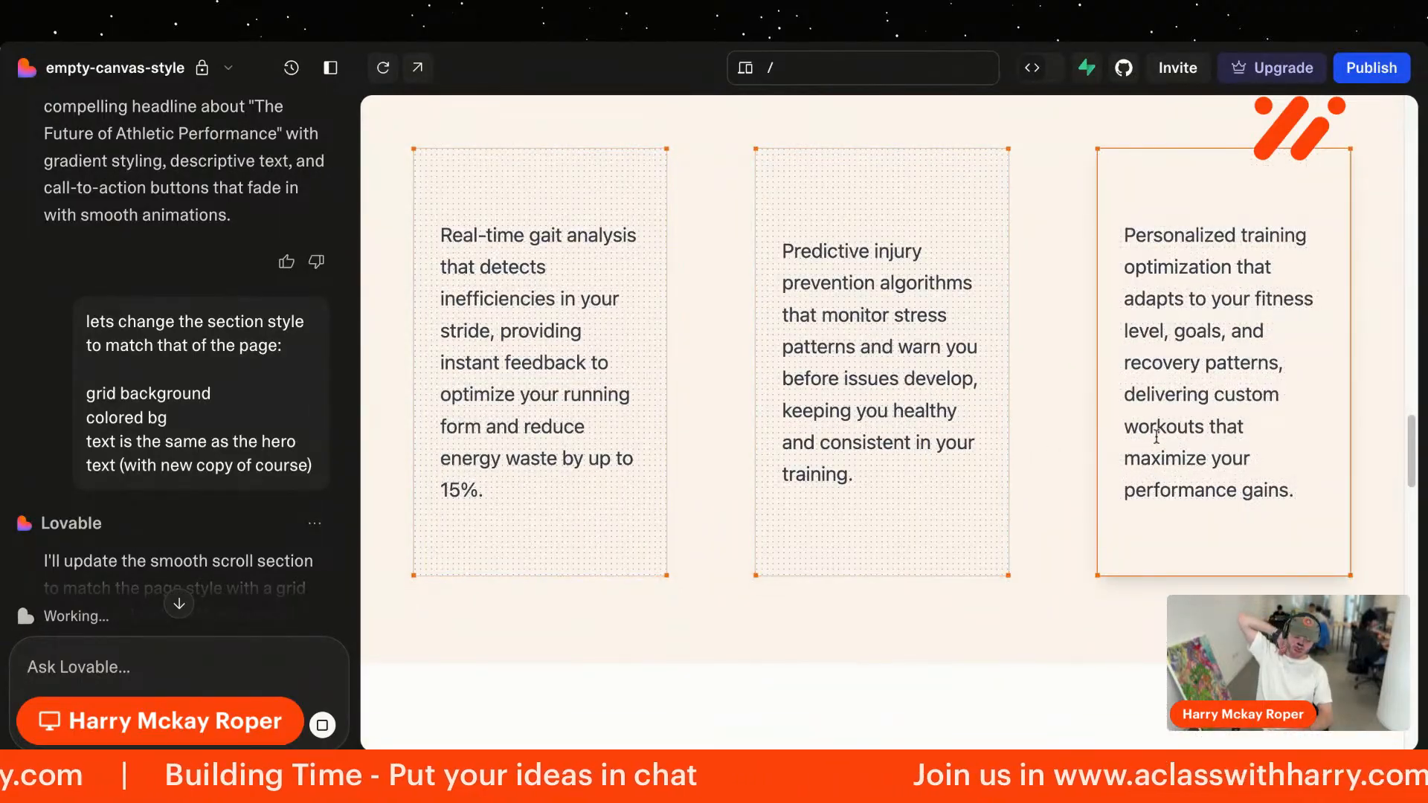
left_click(331, 68)
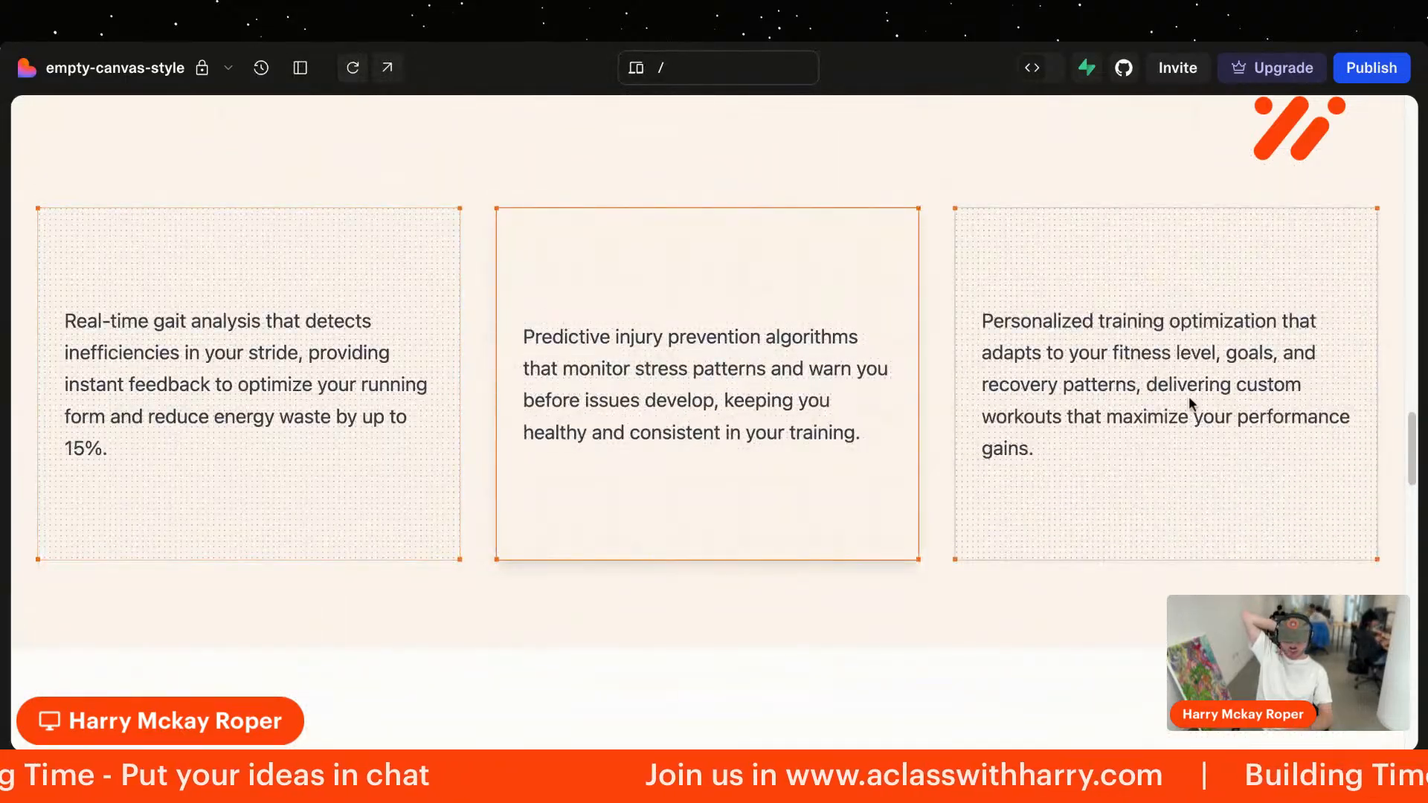
scroll(1198, 406, "down", 2)
scroll(1198, 405, "down", 6)
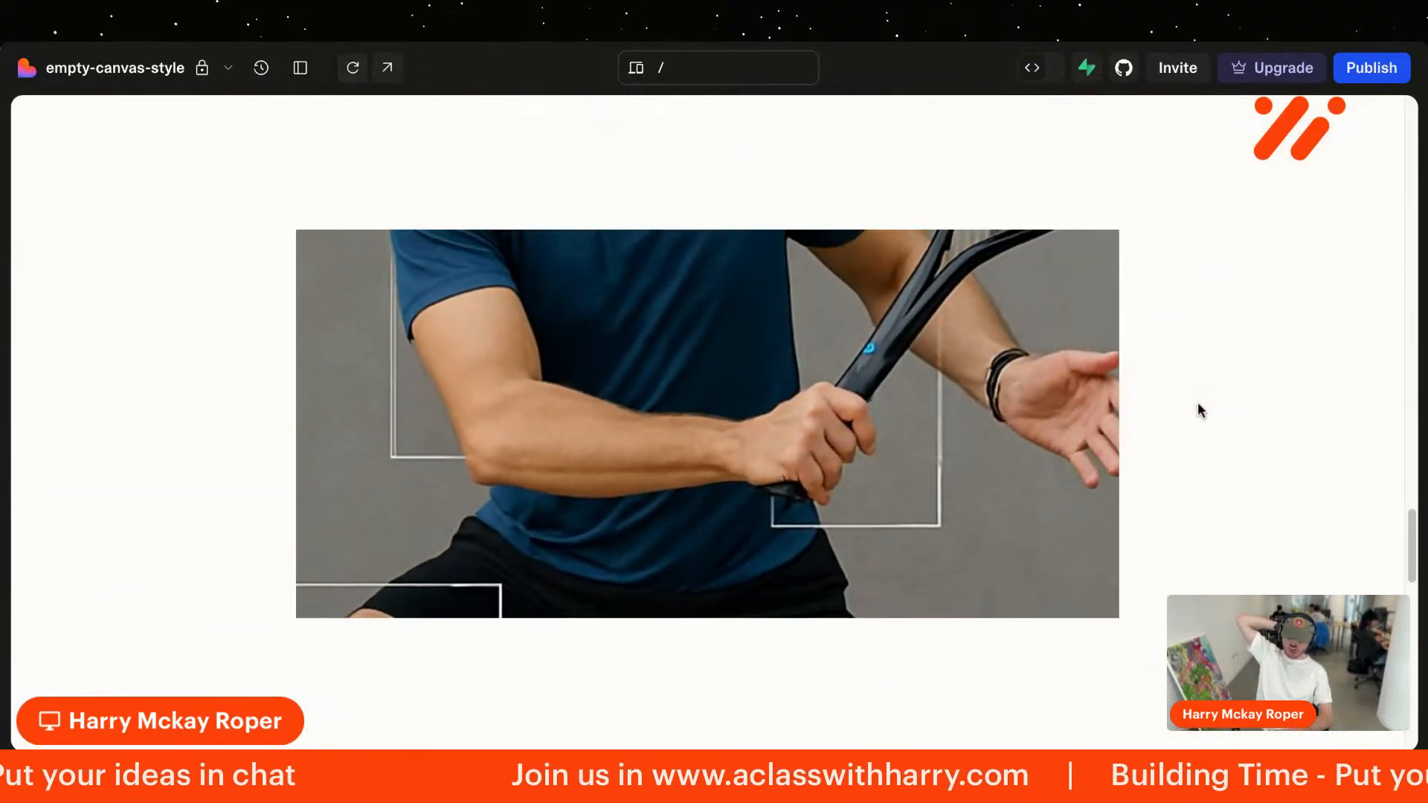
scroll(714, 423, "down", 5)
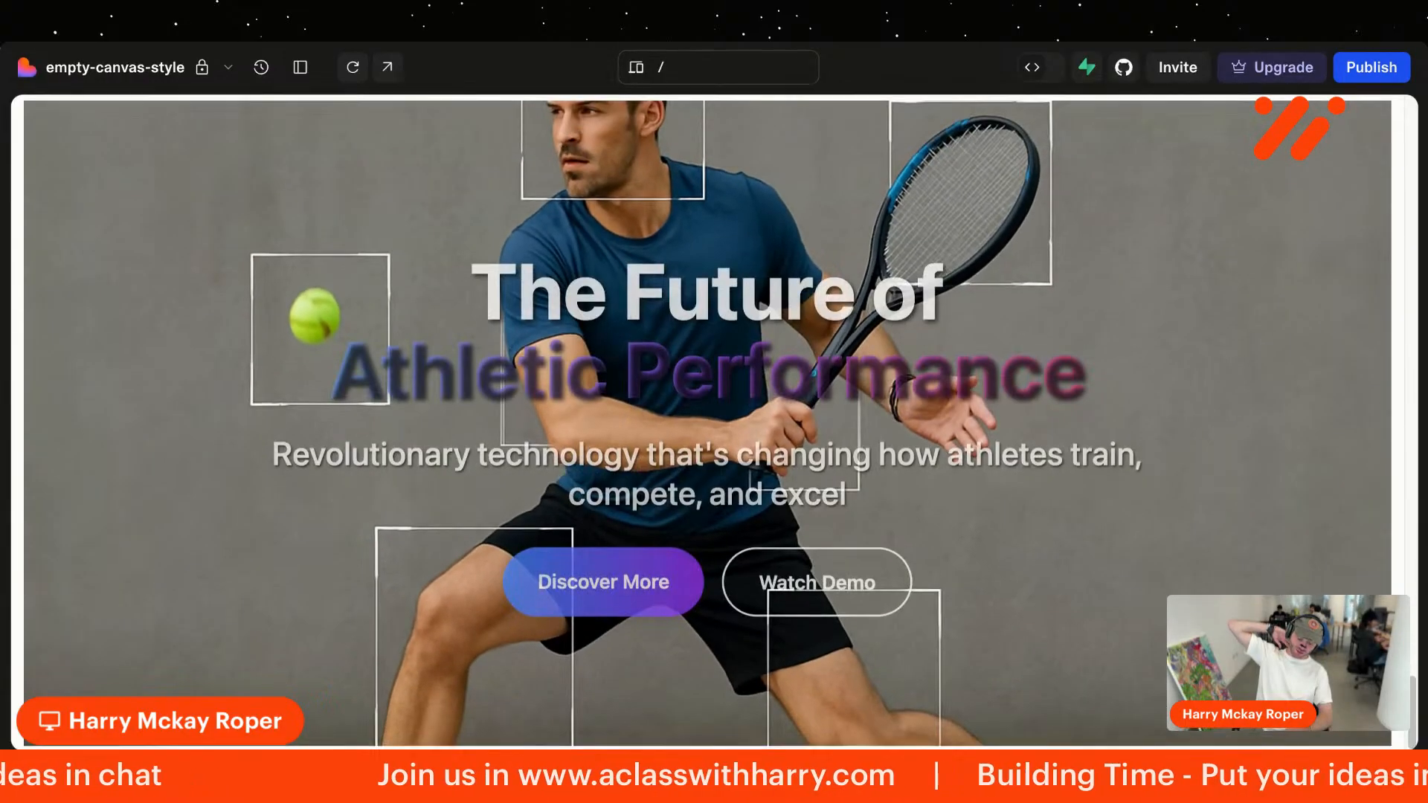
left_click(300, 68)
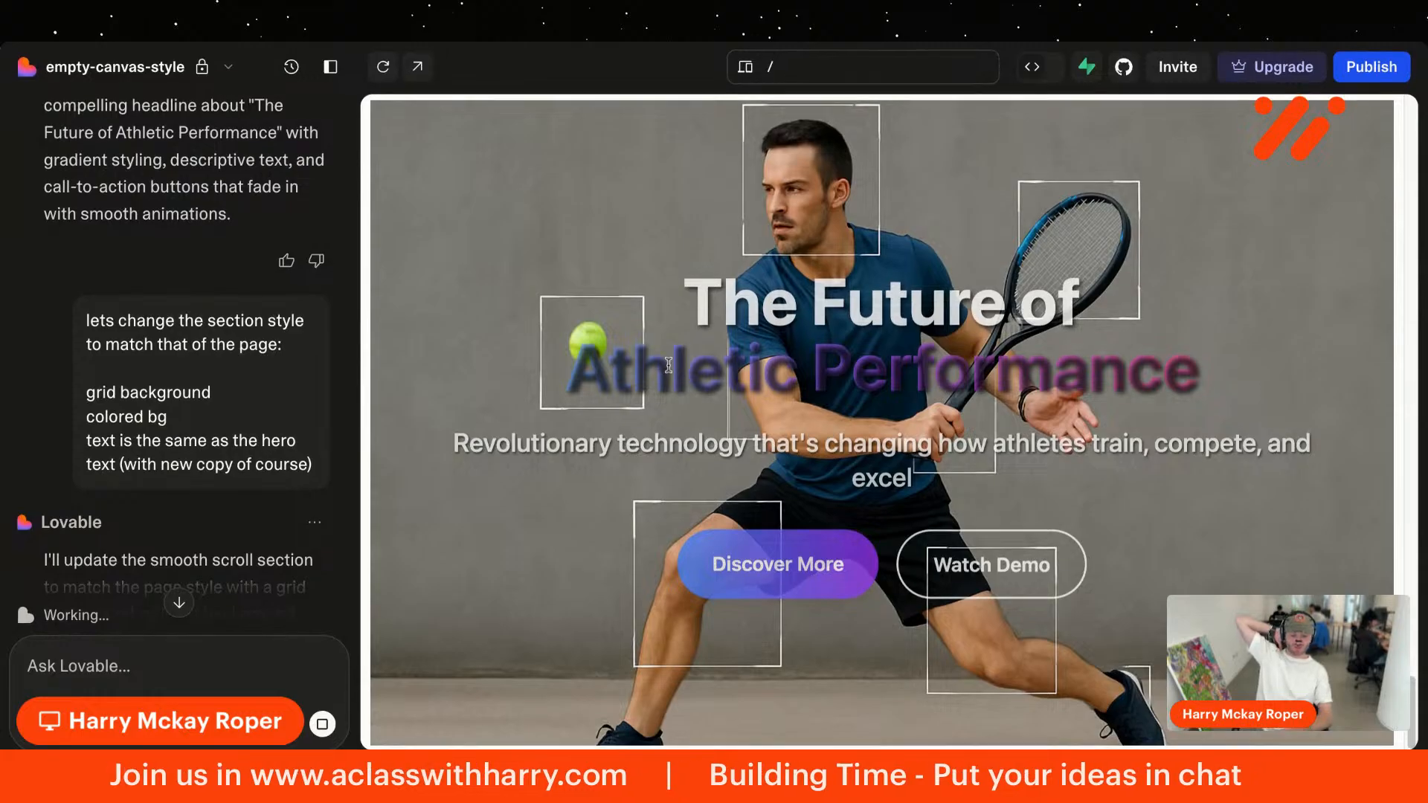
Step: Review the page's styling from the smooth scroll section back up to the hero
scroll(216, 608, "down", 3)
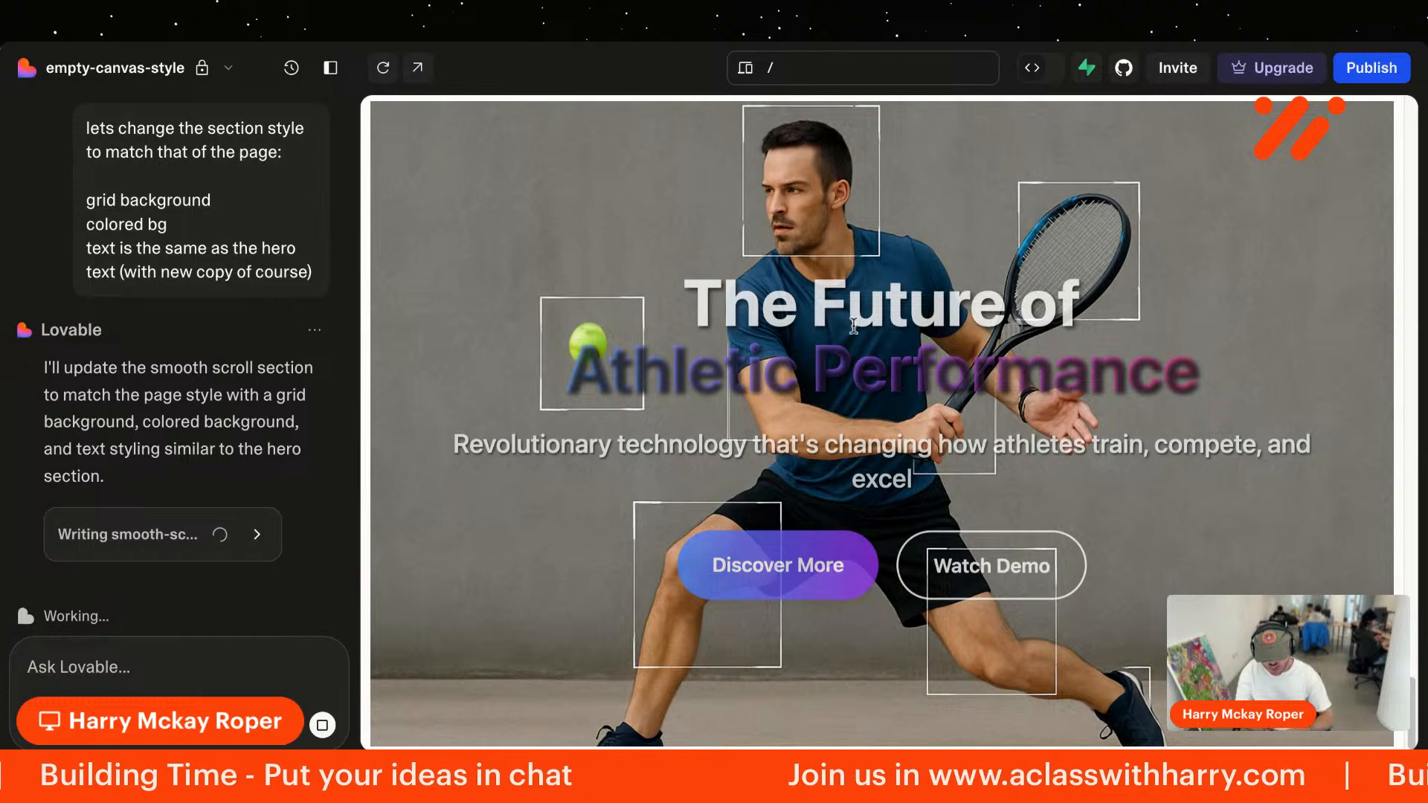
scroll(854, 326, "up", 10)
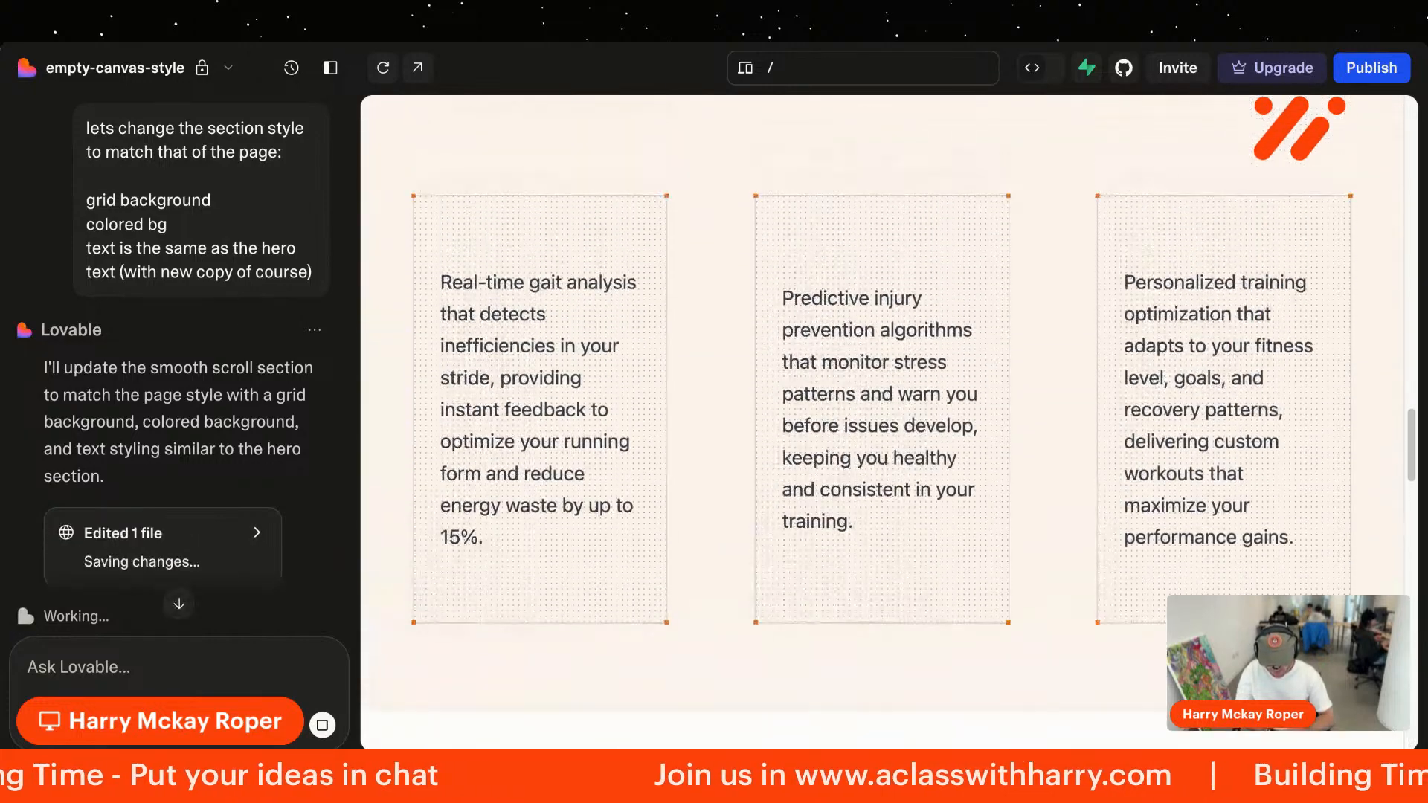
scroll(853, 416, "up", 10)
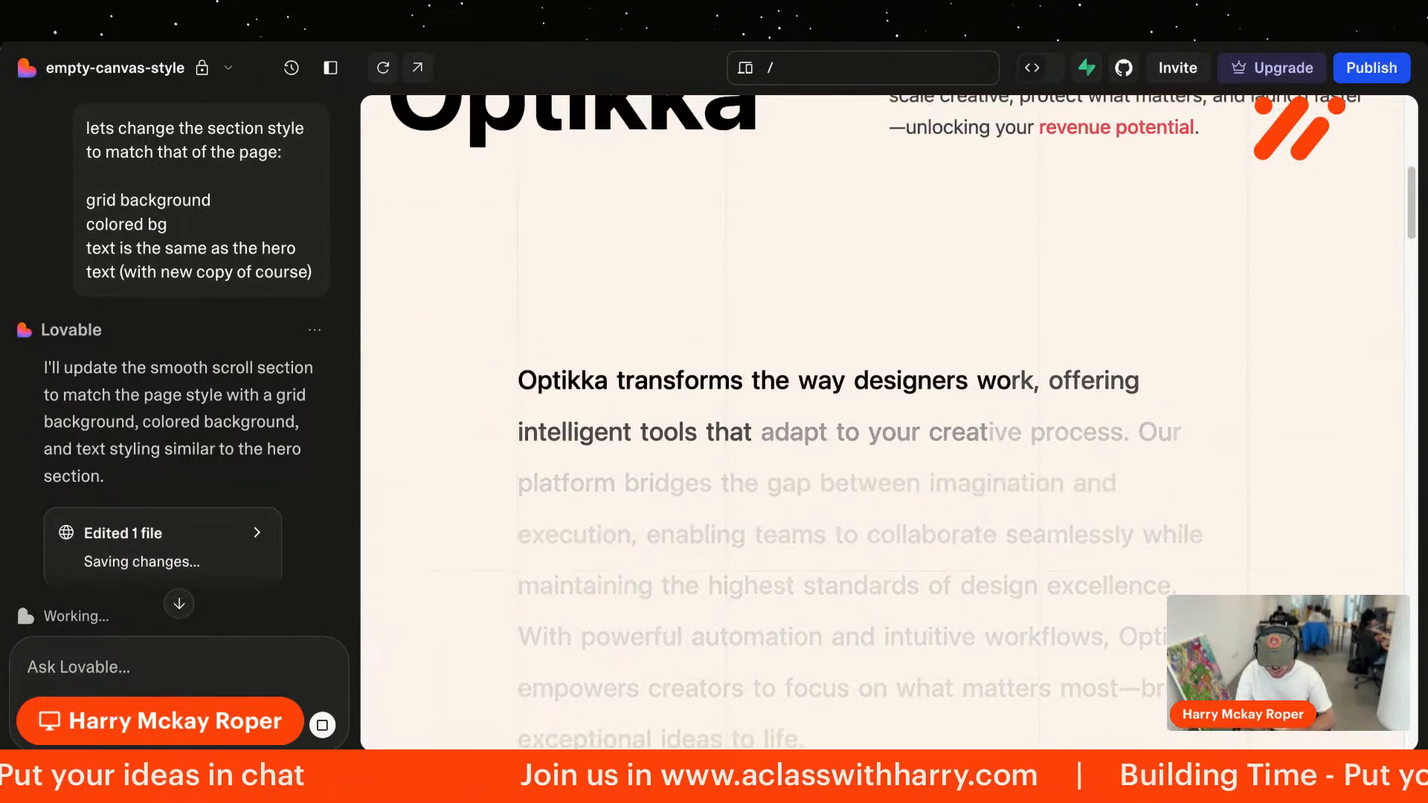
scroll(897, 373, "up", 8)
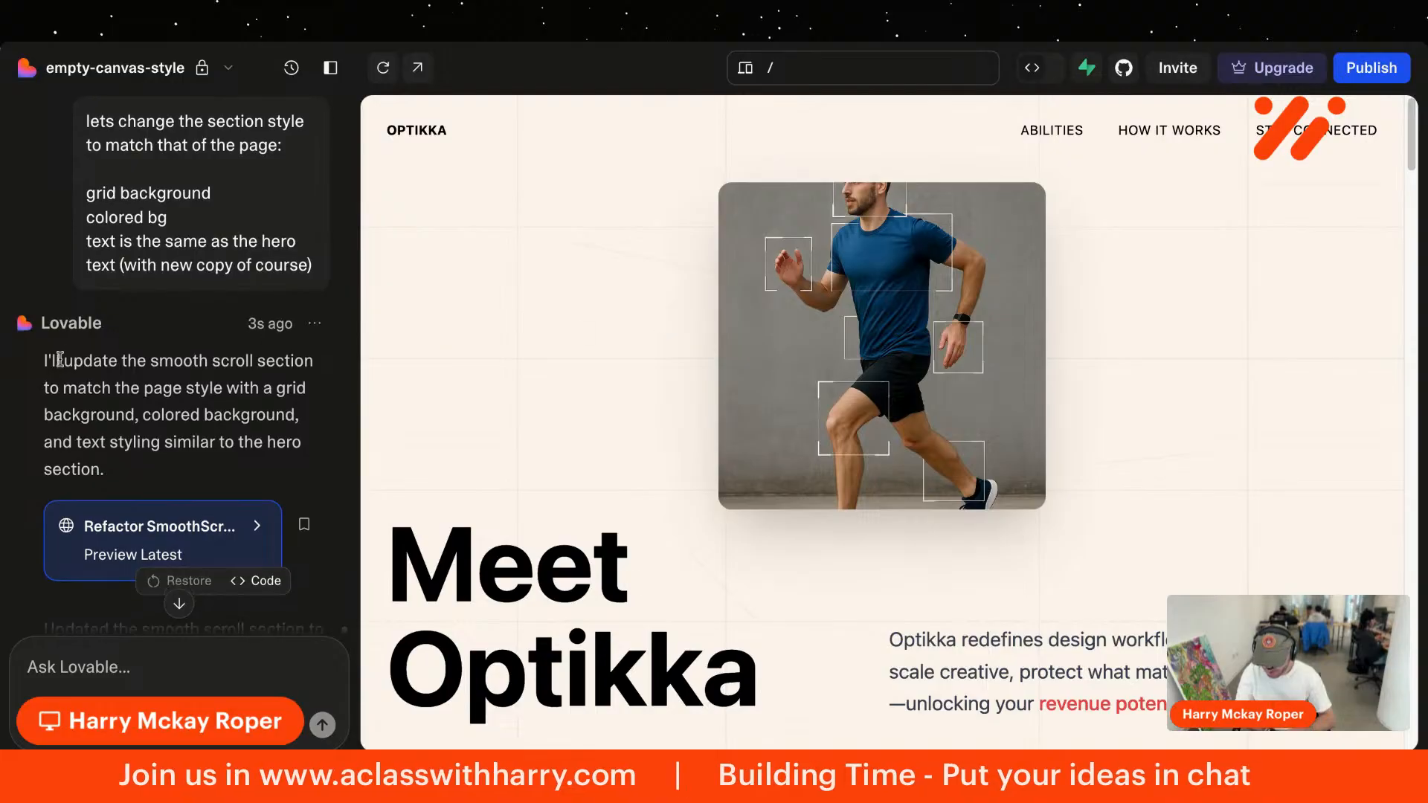
Step: Examine the restyled smooth scroll section and how its grid background and hero-style text behave during scrolling
scroll(59, 360, "down", 3)
scroll(565, 425, "down", 10)
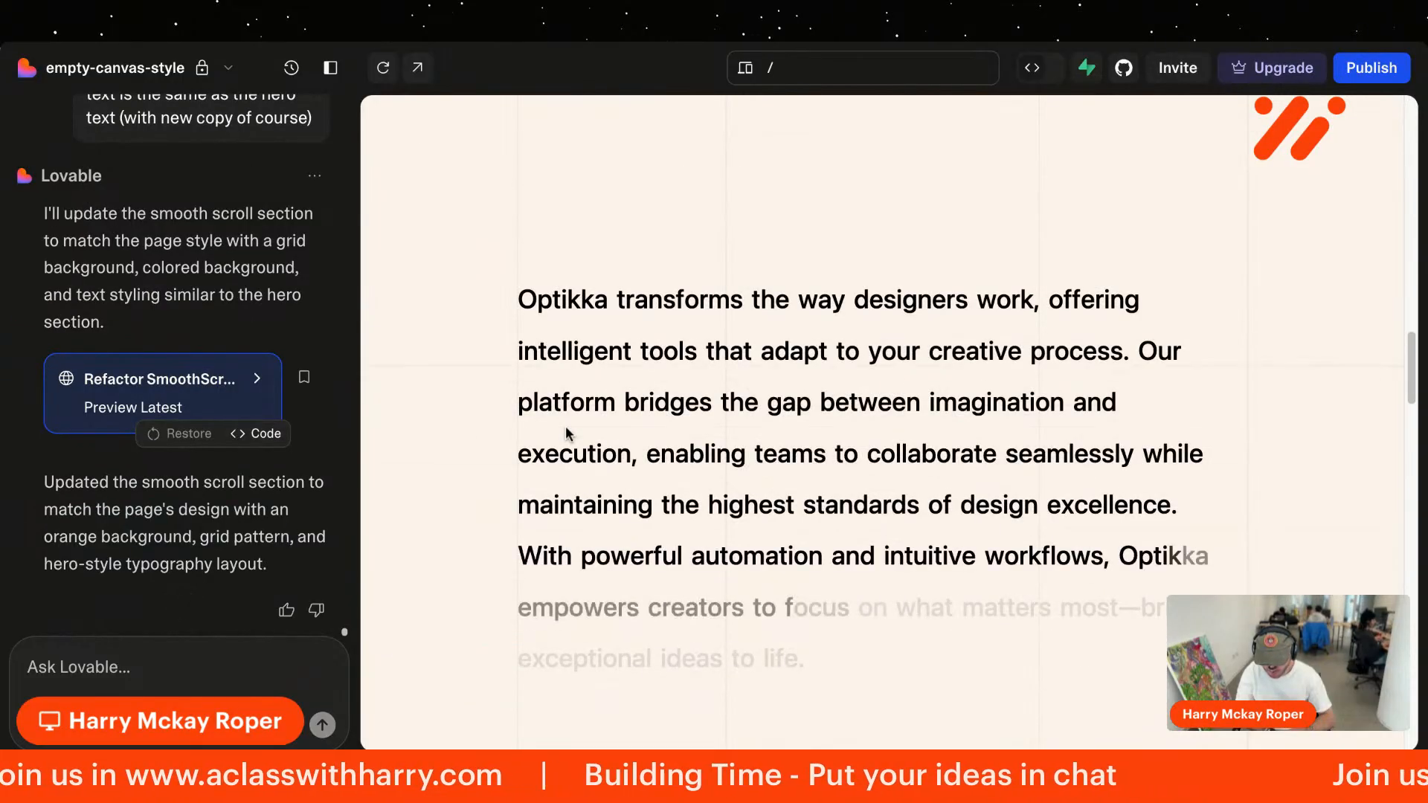
scroll(565, 426, "down", 10)
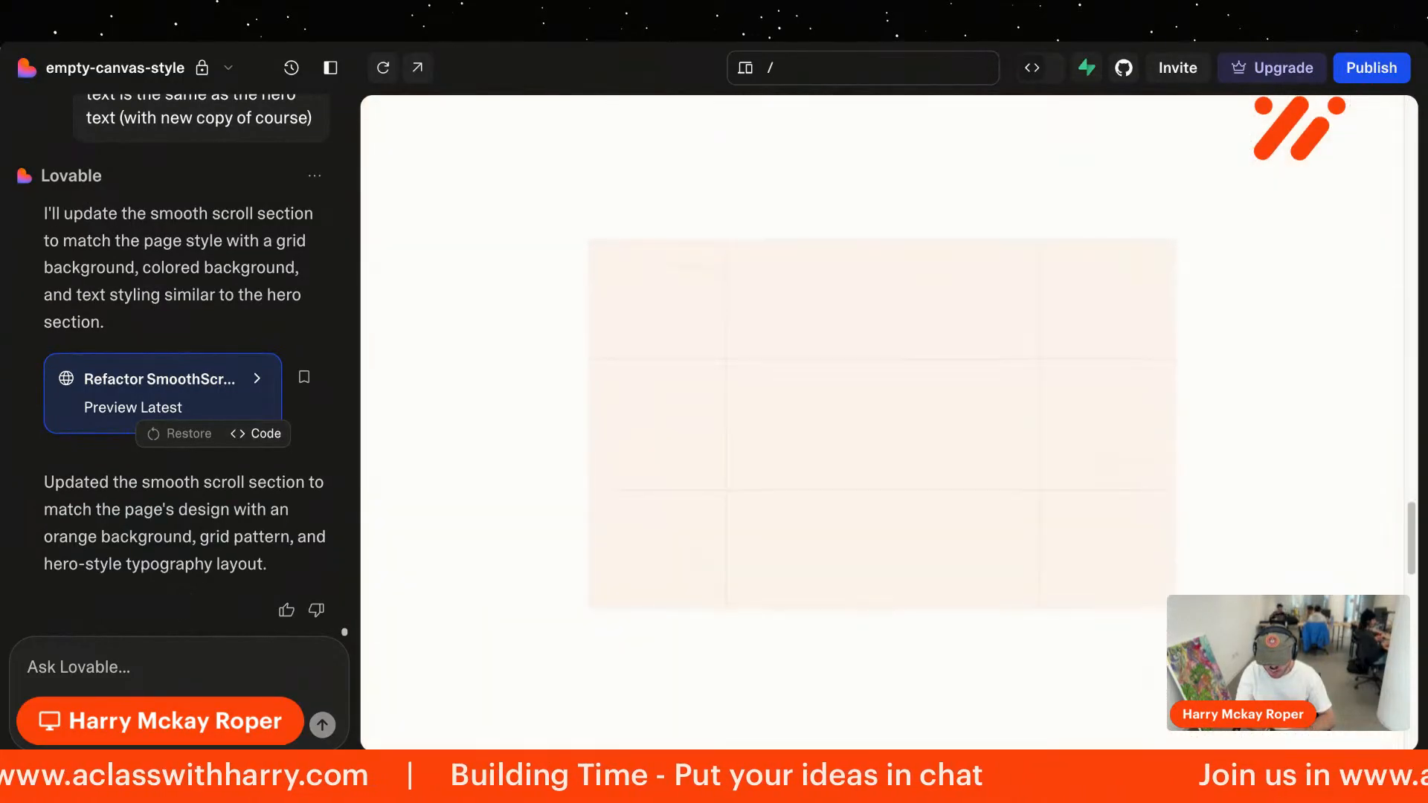
scroll(888, 422, "down", 5)
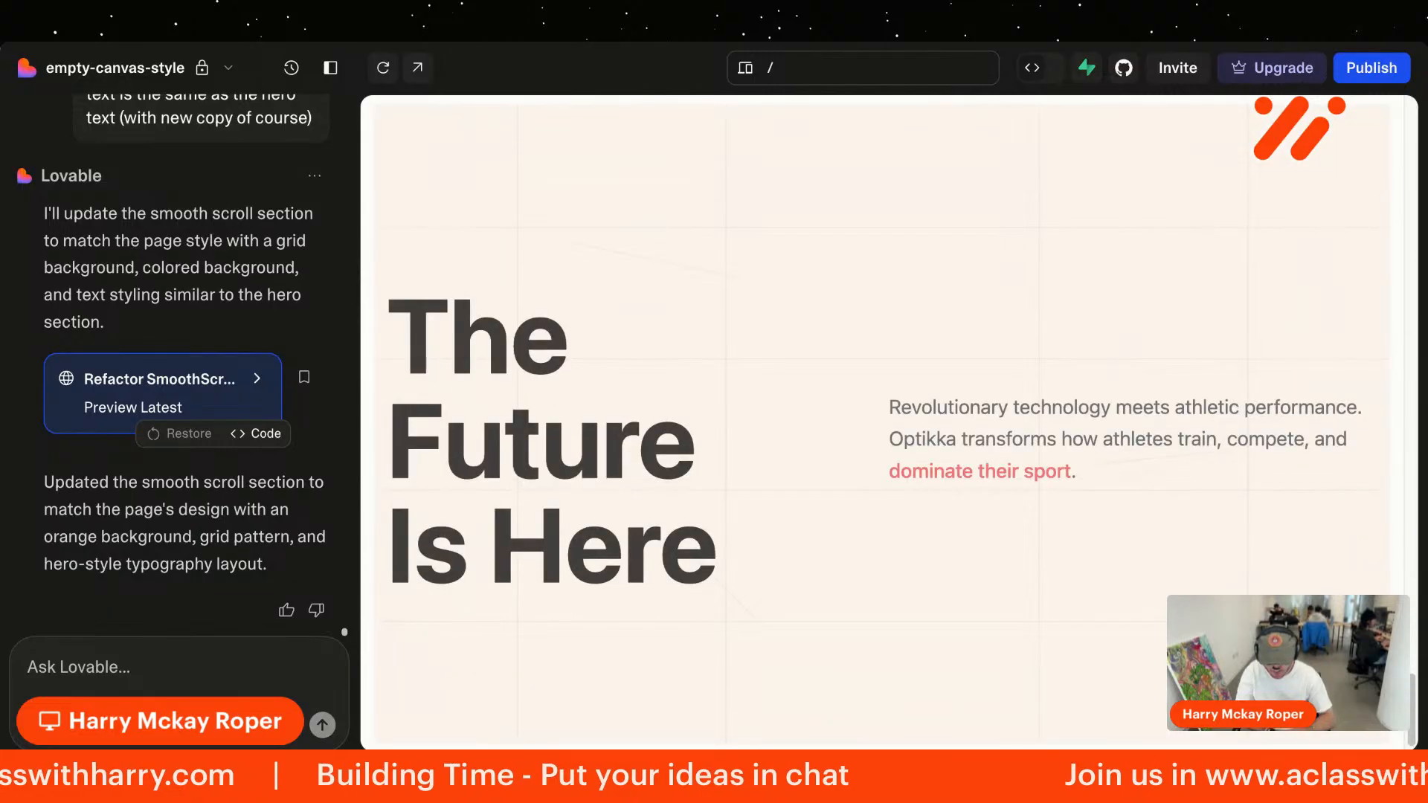
scroll(888, 421, "up", 10)
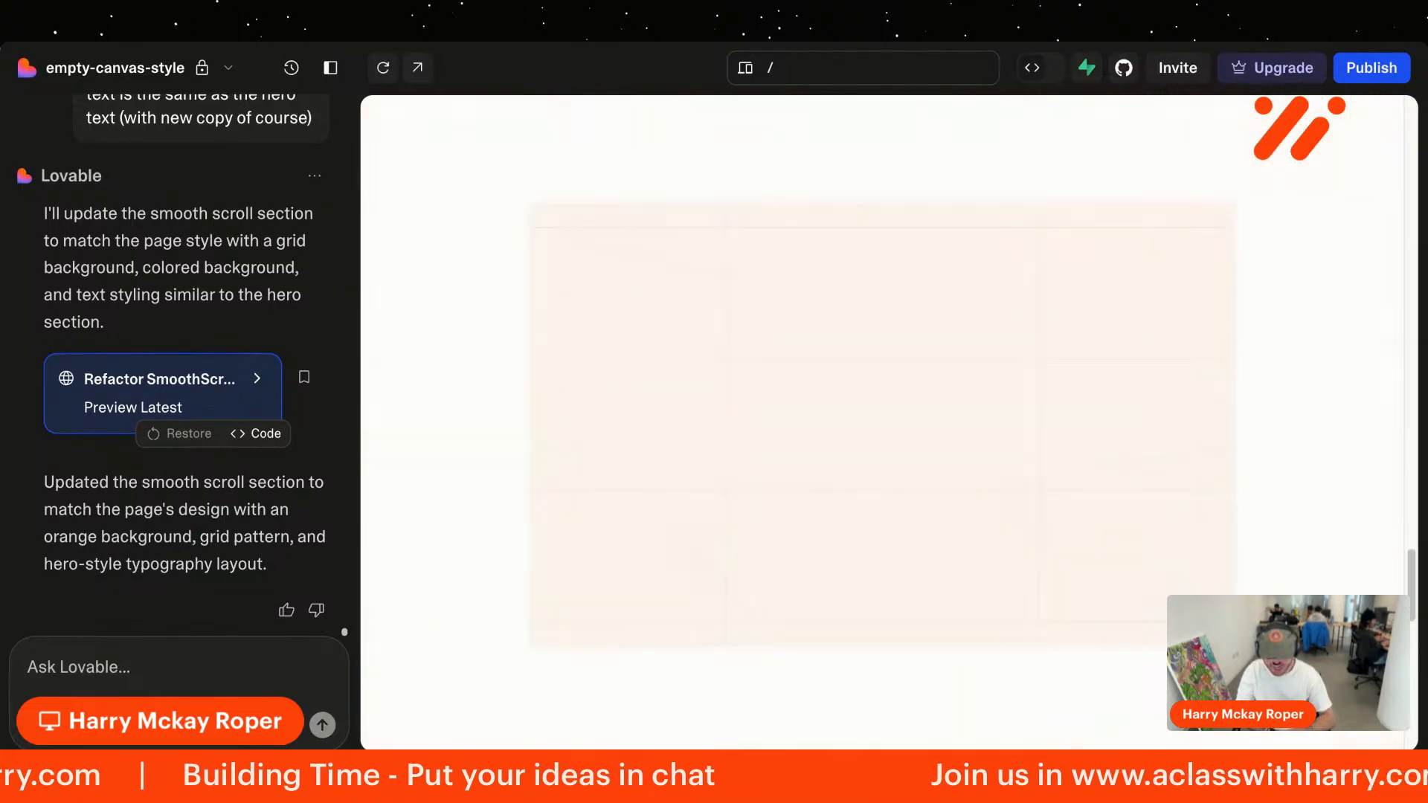
Step: Recheck how the smooth scroll section expands and tell Lovable "i still wanted to keep the image inside"
scroll(889, 422, "down", 5)
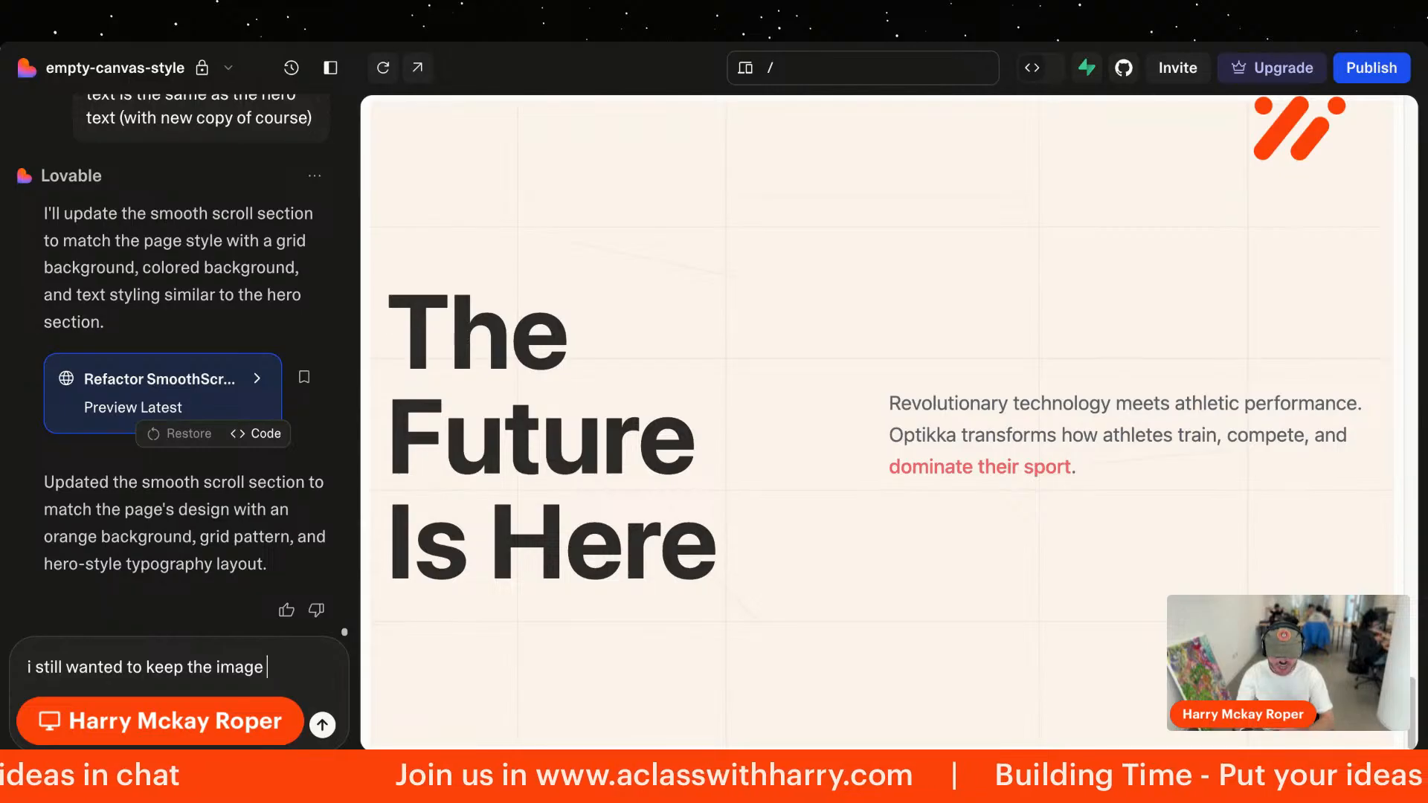
scroll(379, 580, "up", 3)
scroll(771, 351, "up", 8)
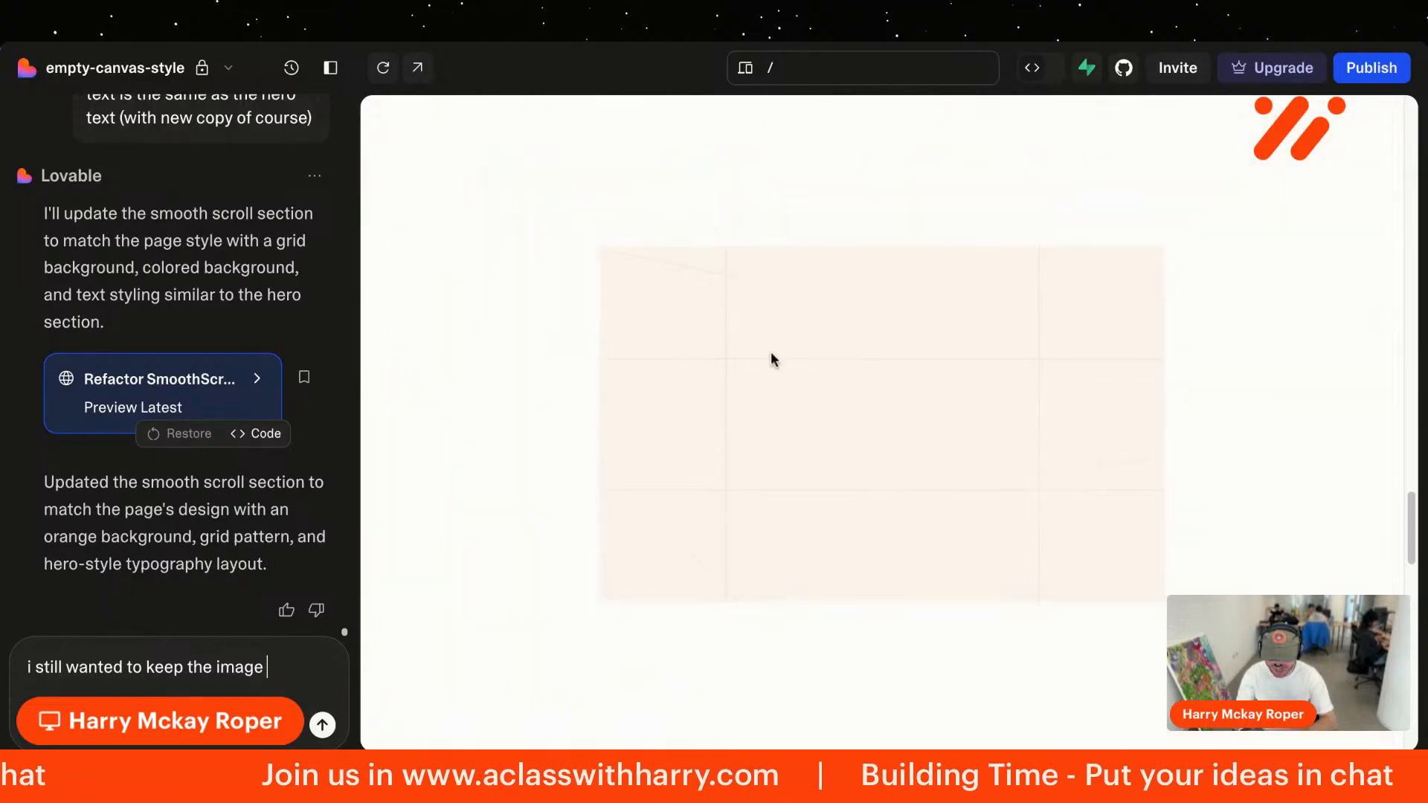
scroll(771, 351, "down", 6)
scroll(885, 416, "down", 5)
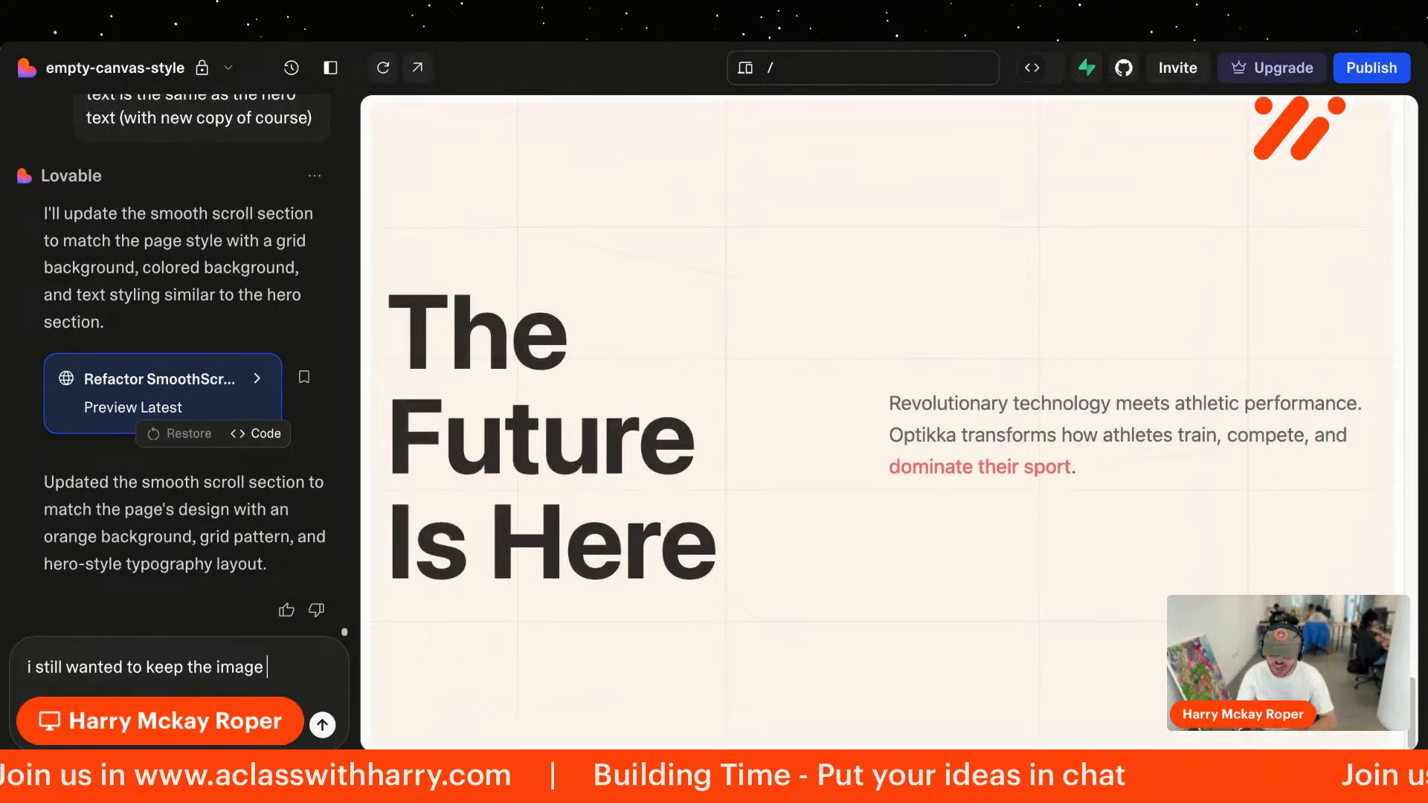
scroll(885, 417, "up", 8)
scroll(885, 417, "down", 8)
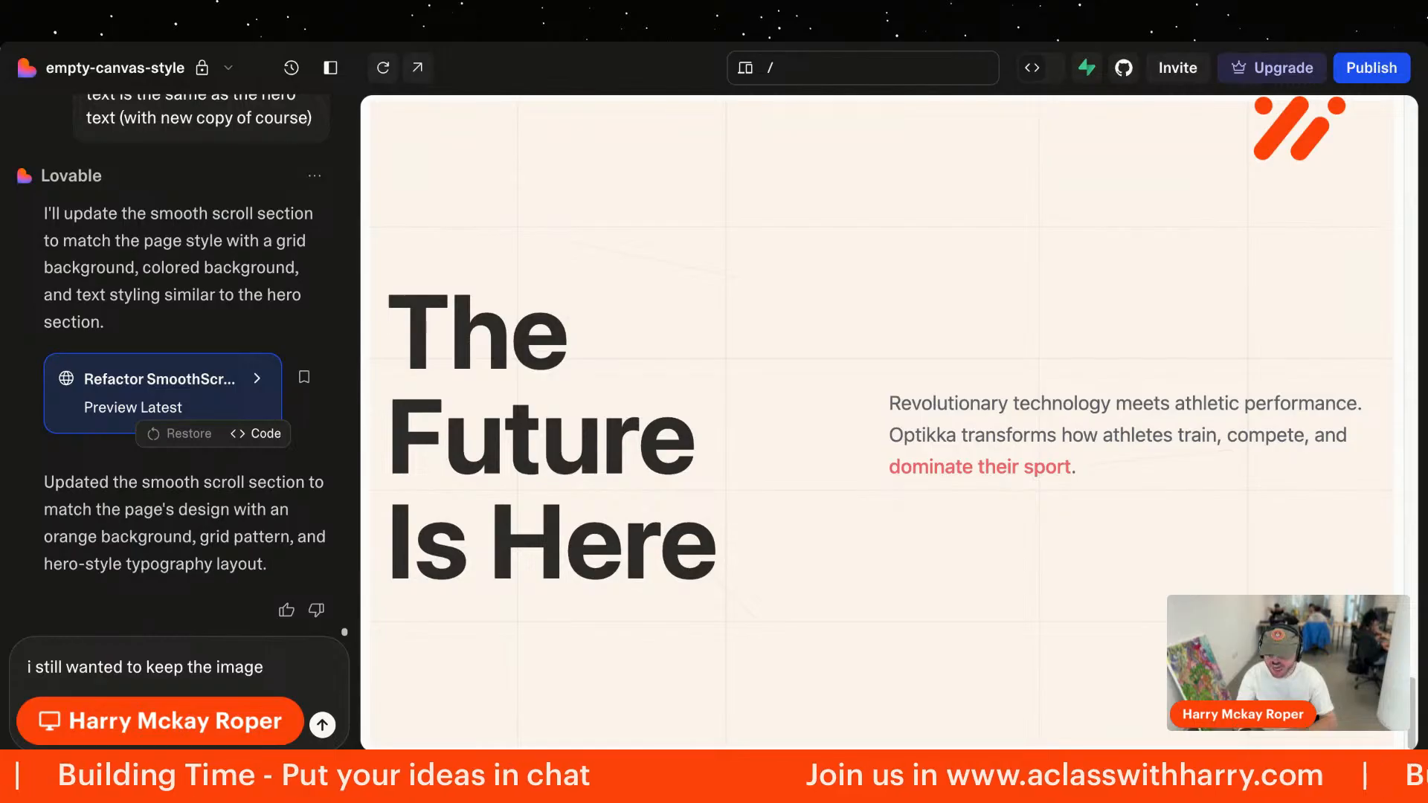
scroll(573, 340, "up", 8)
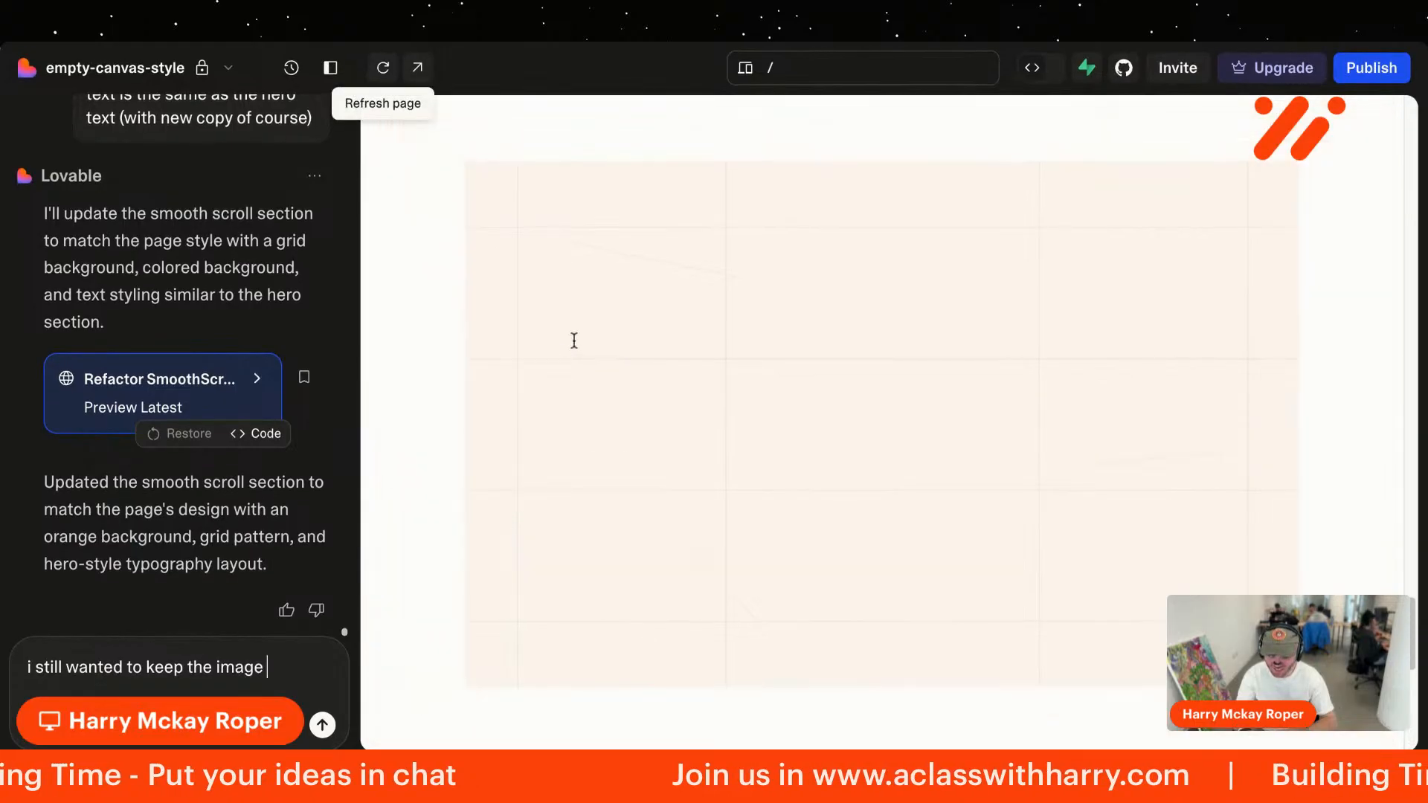
scroll(885, 416, "up", 20)
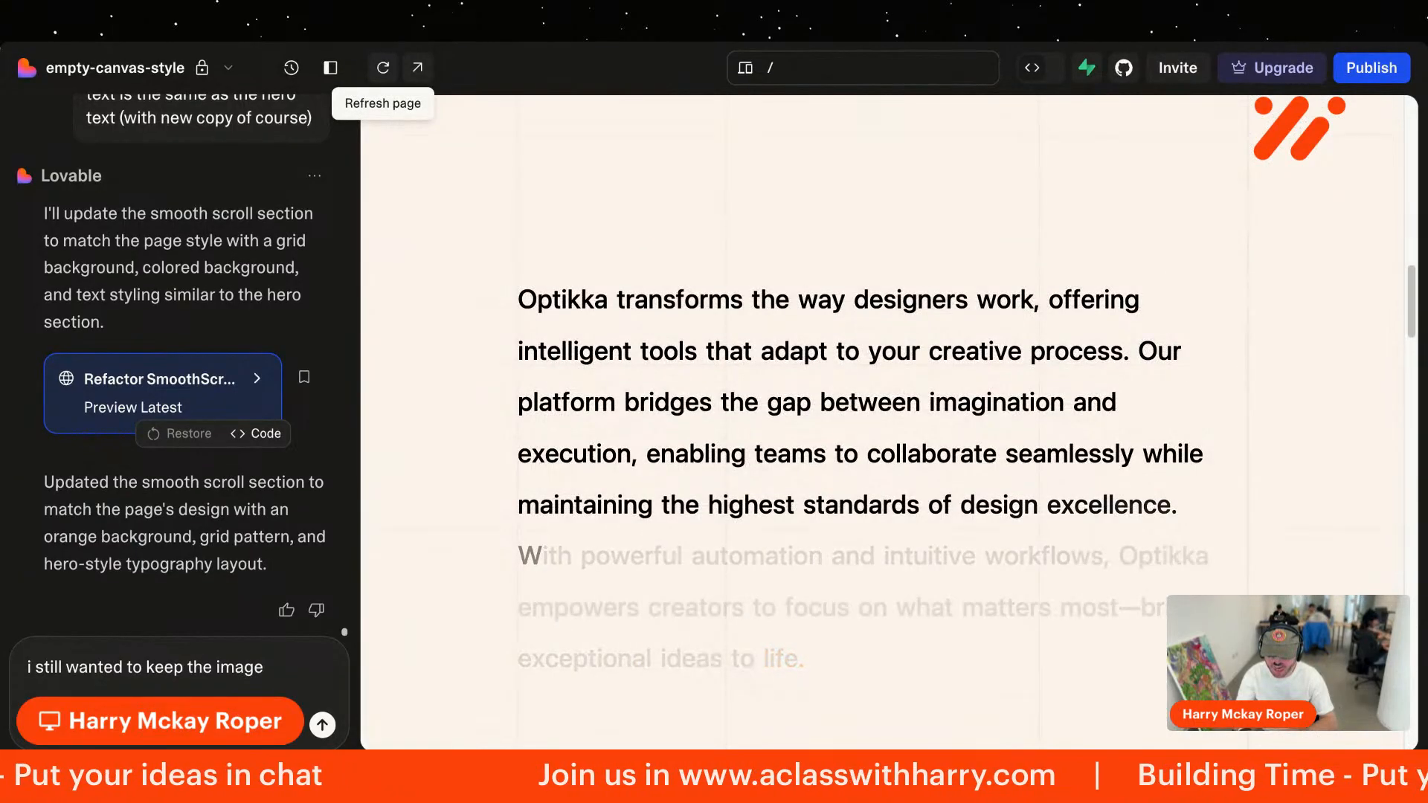
scroll(885, 417, "down", 10)
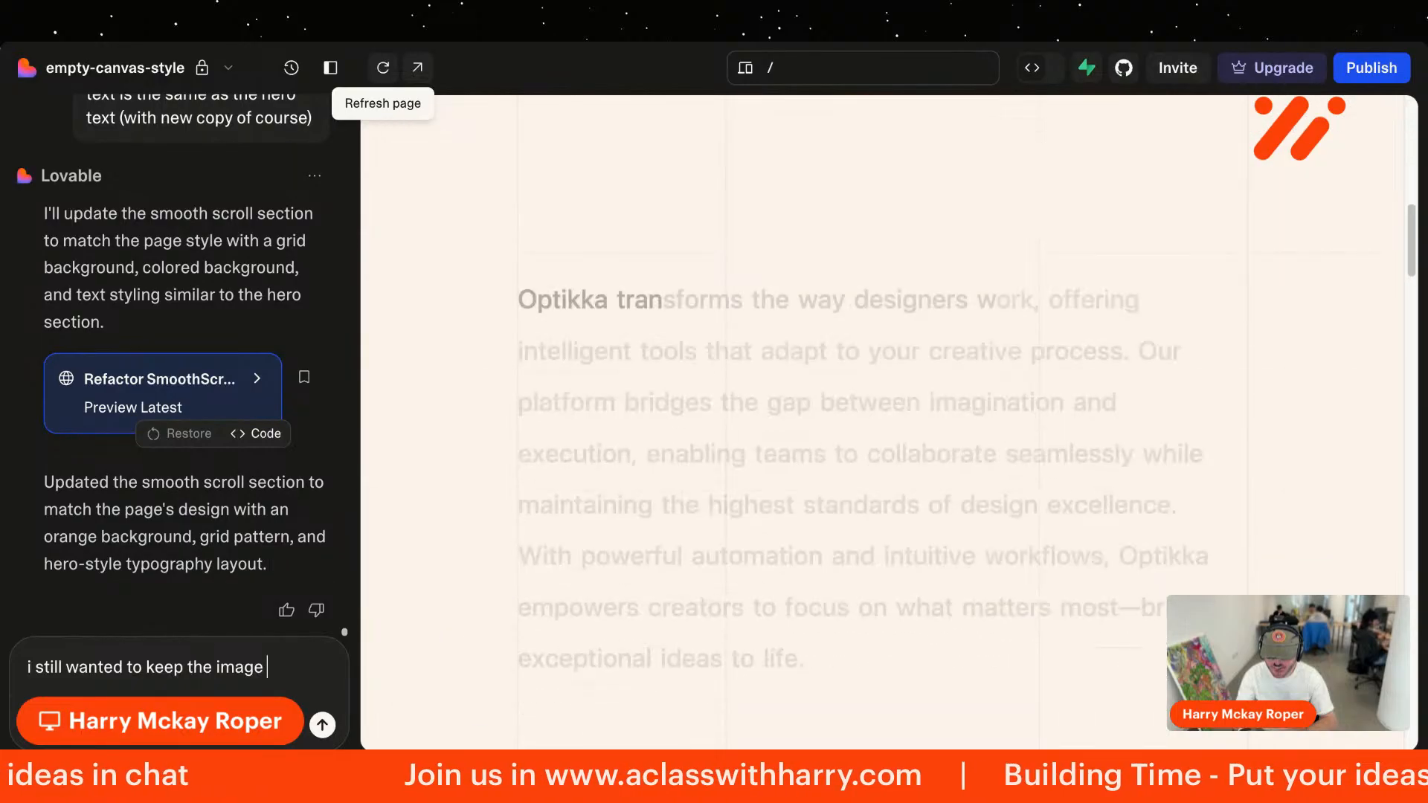
scroll(885, 416, "down", 10)
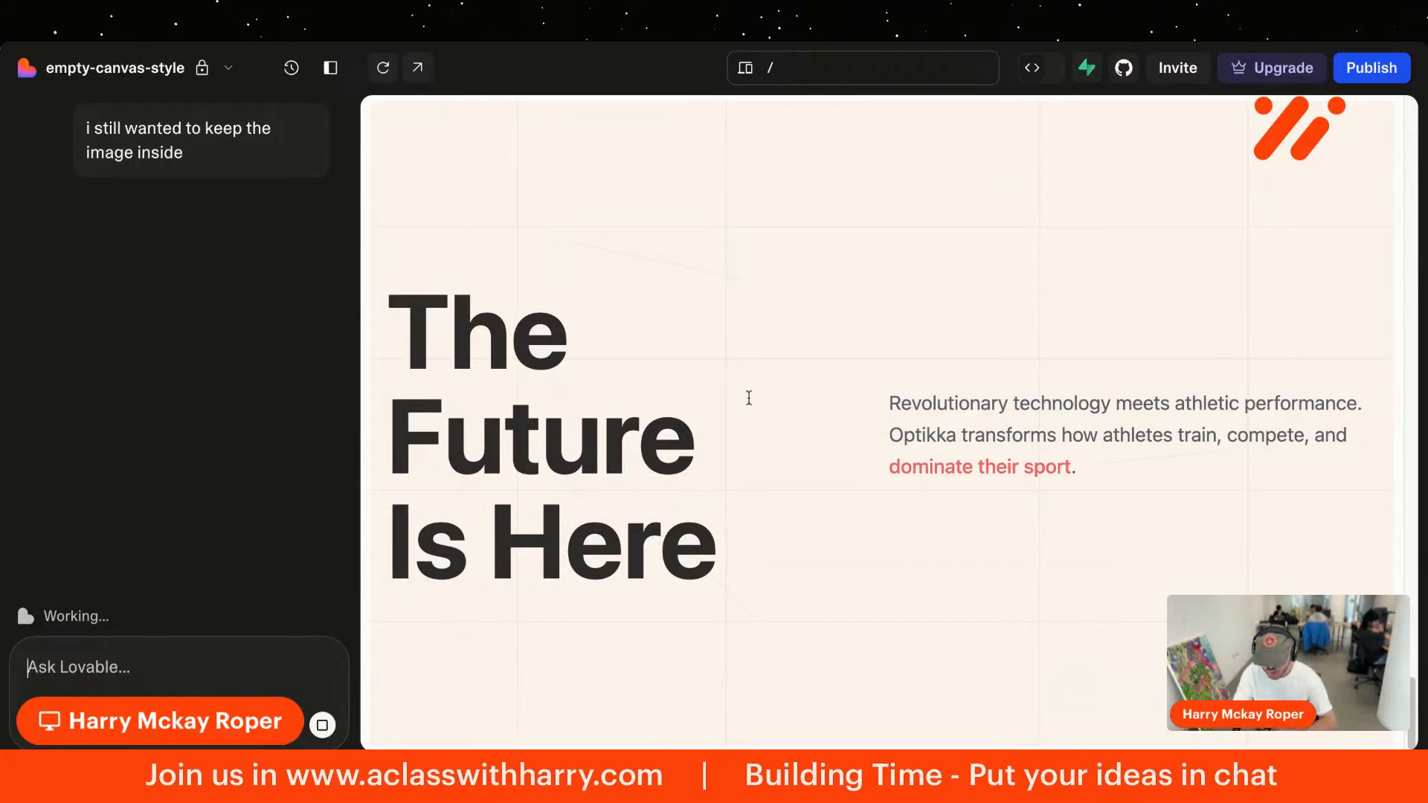
Step: Read Lovable's reply about keeping the image and check the smooth scroll section in the preview
scroll(937, 424, "down", 10)
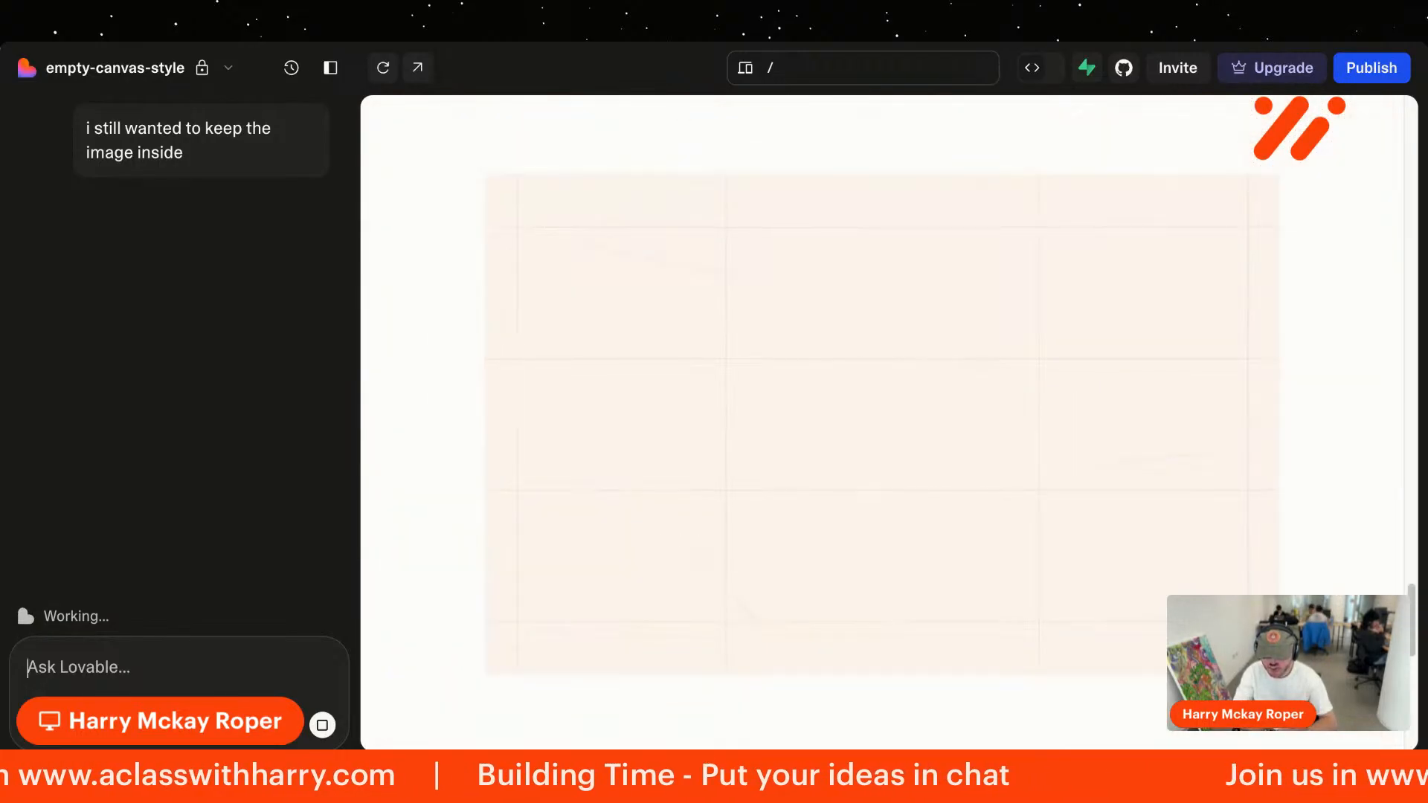
scroll(893, 412, "down", 10)
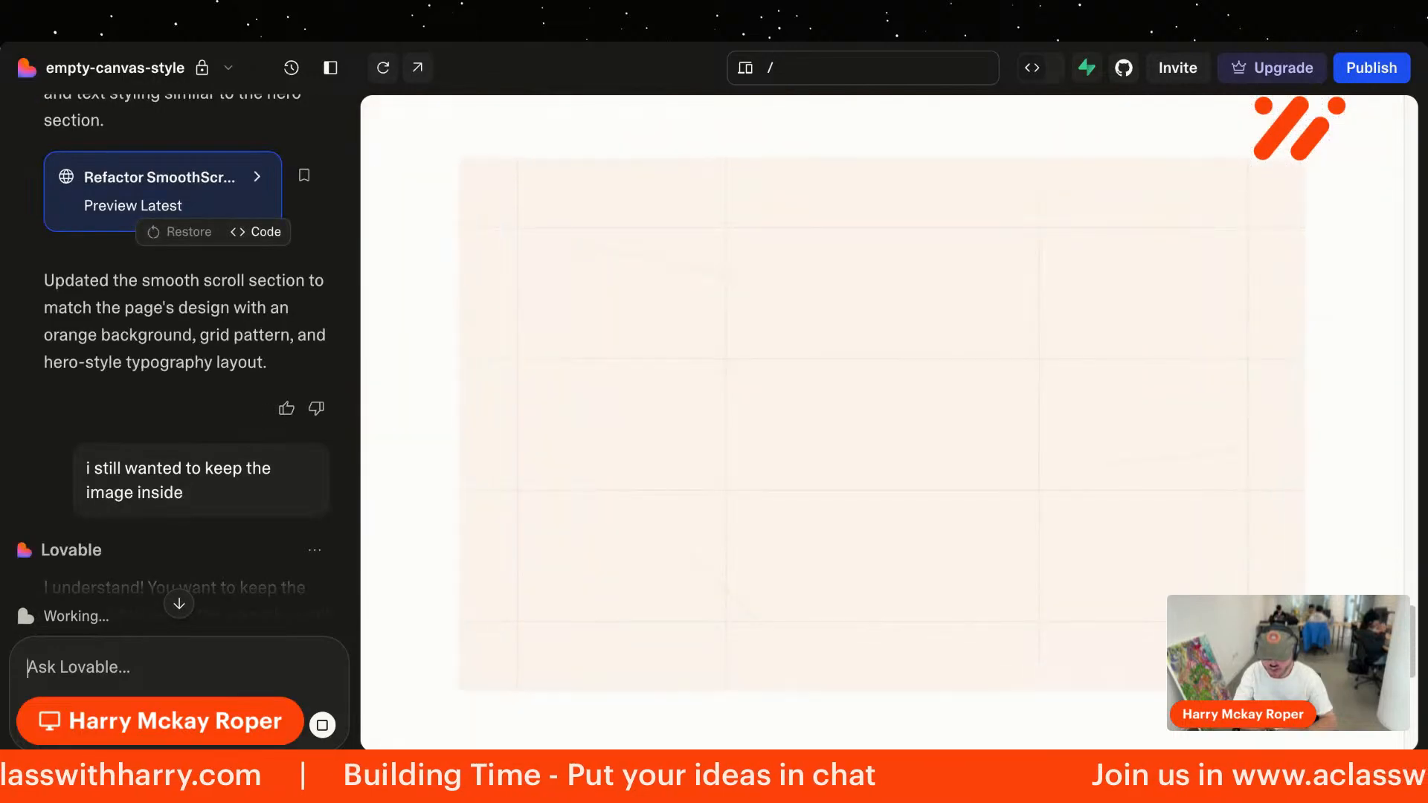
scroll(155, 479, "down", 5)
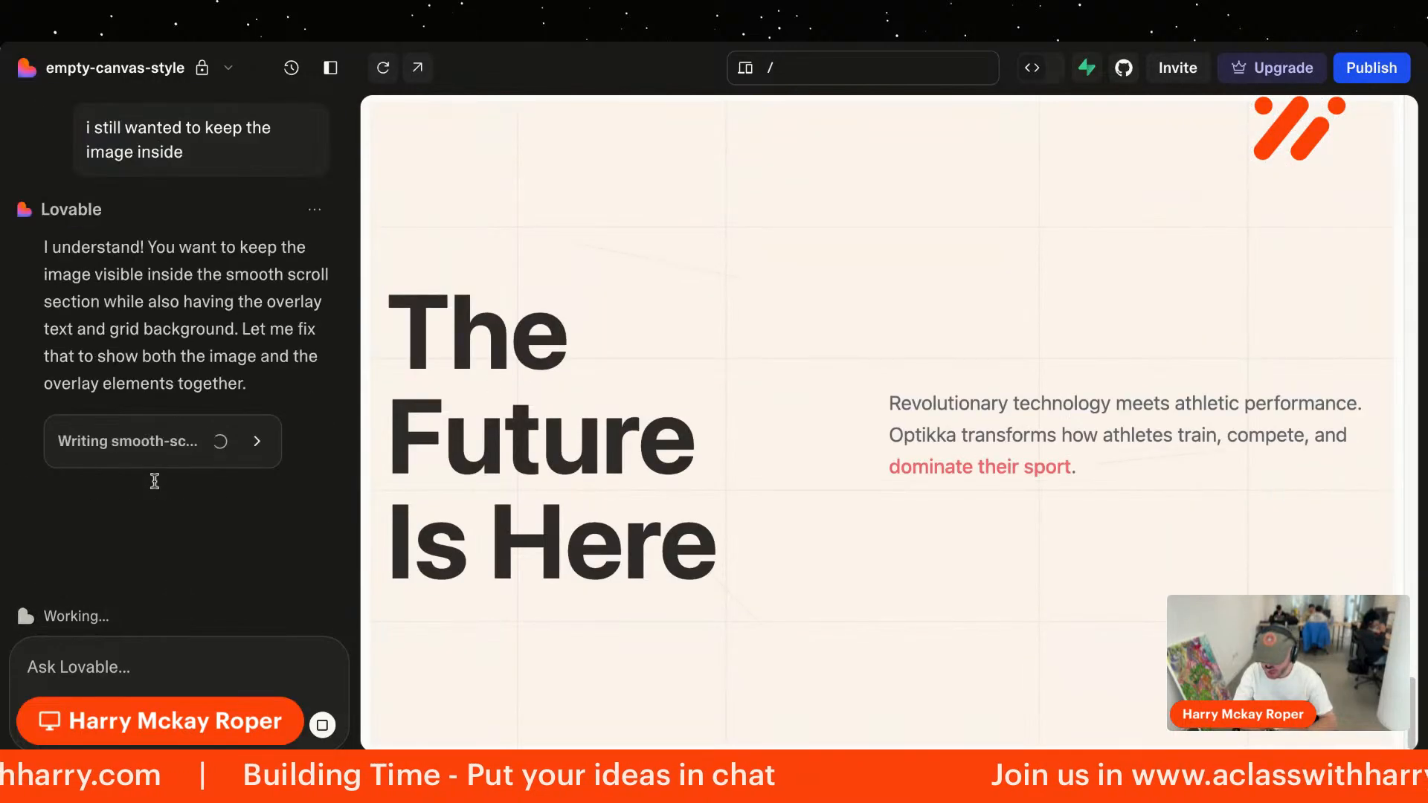
left_click(185, 444)
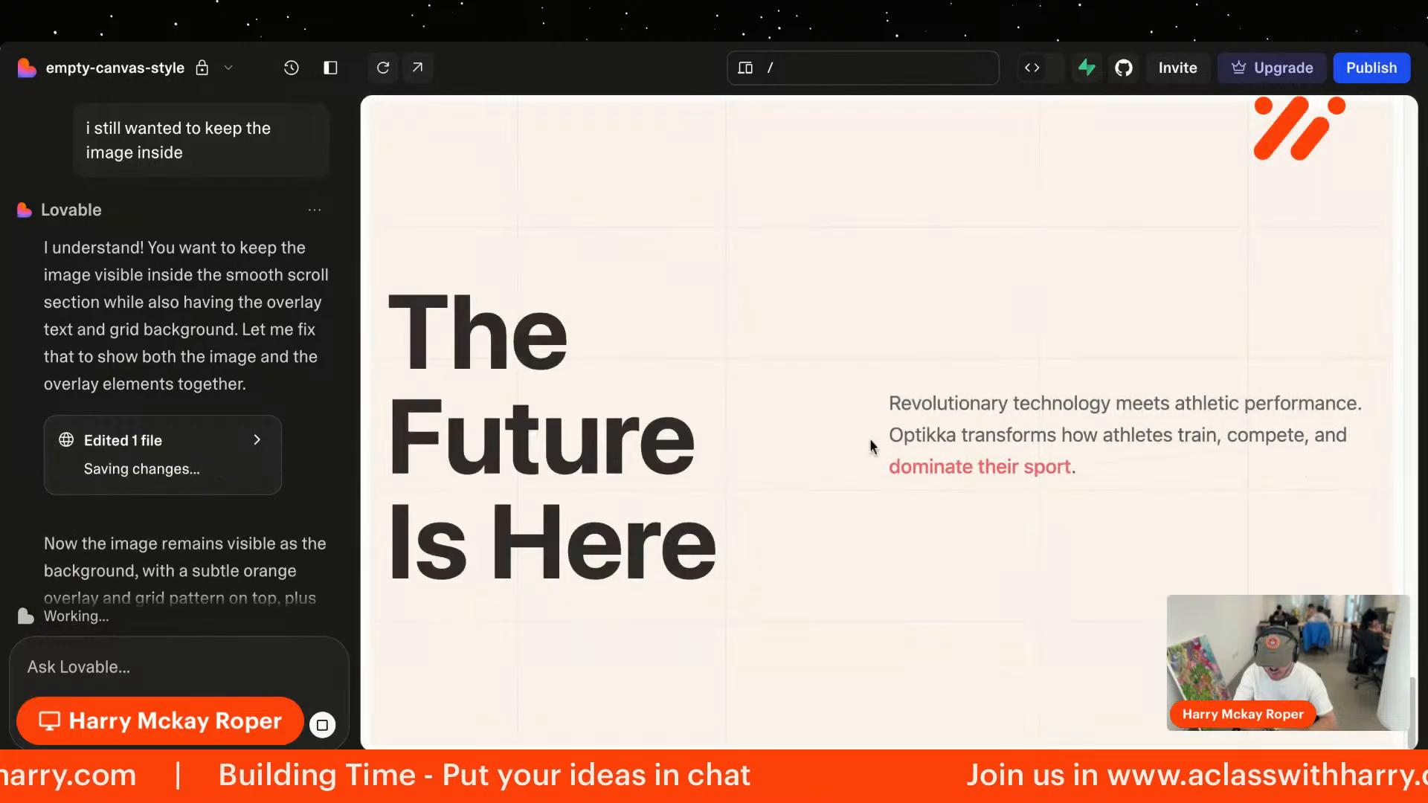
scroll(149, 542, "down", 2)
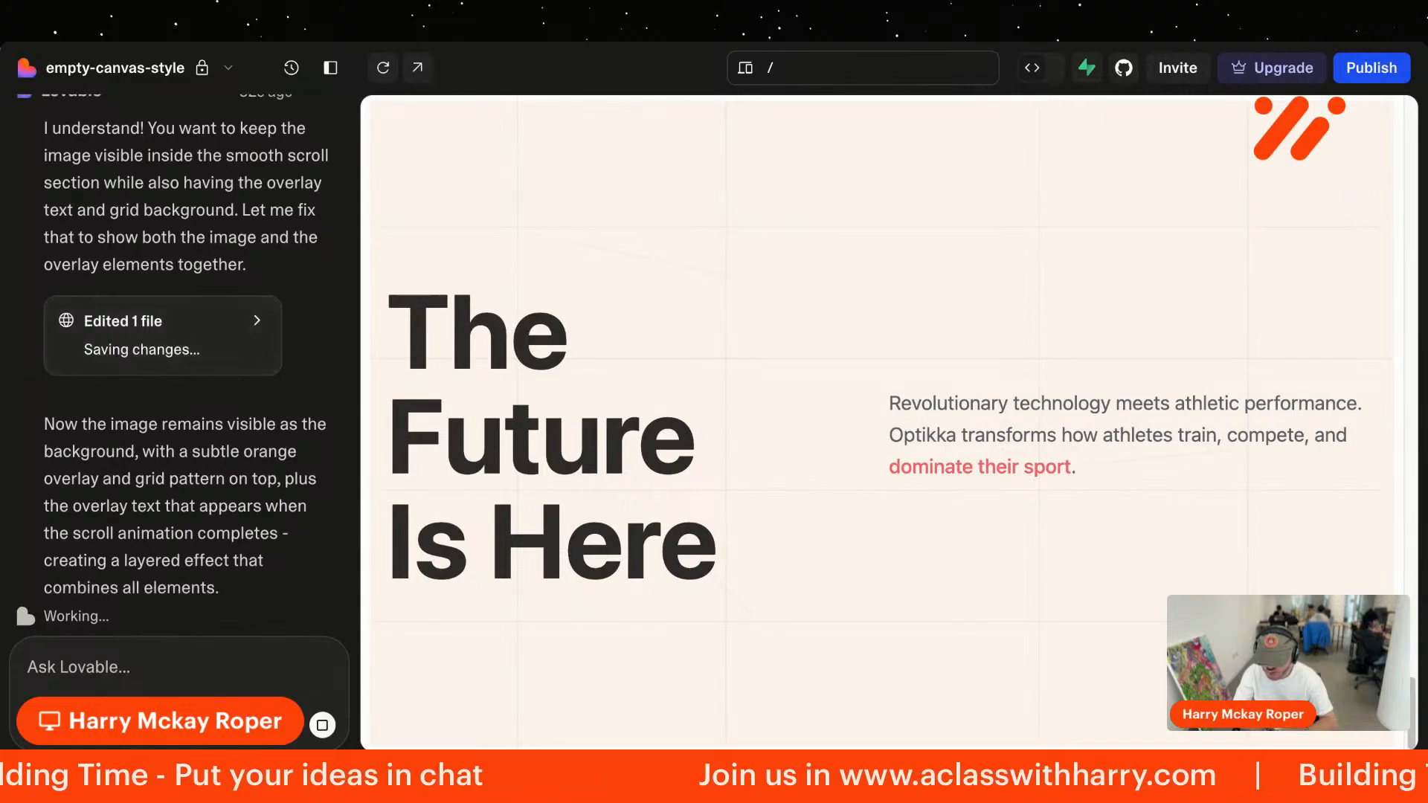
scroll(791, 413, "up", 5)
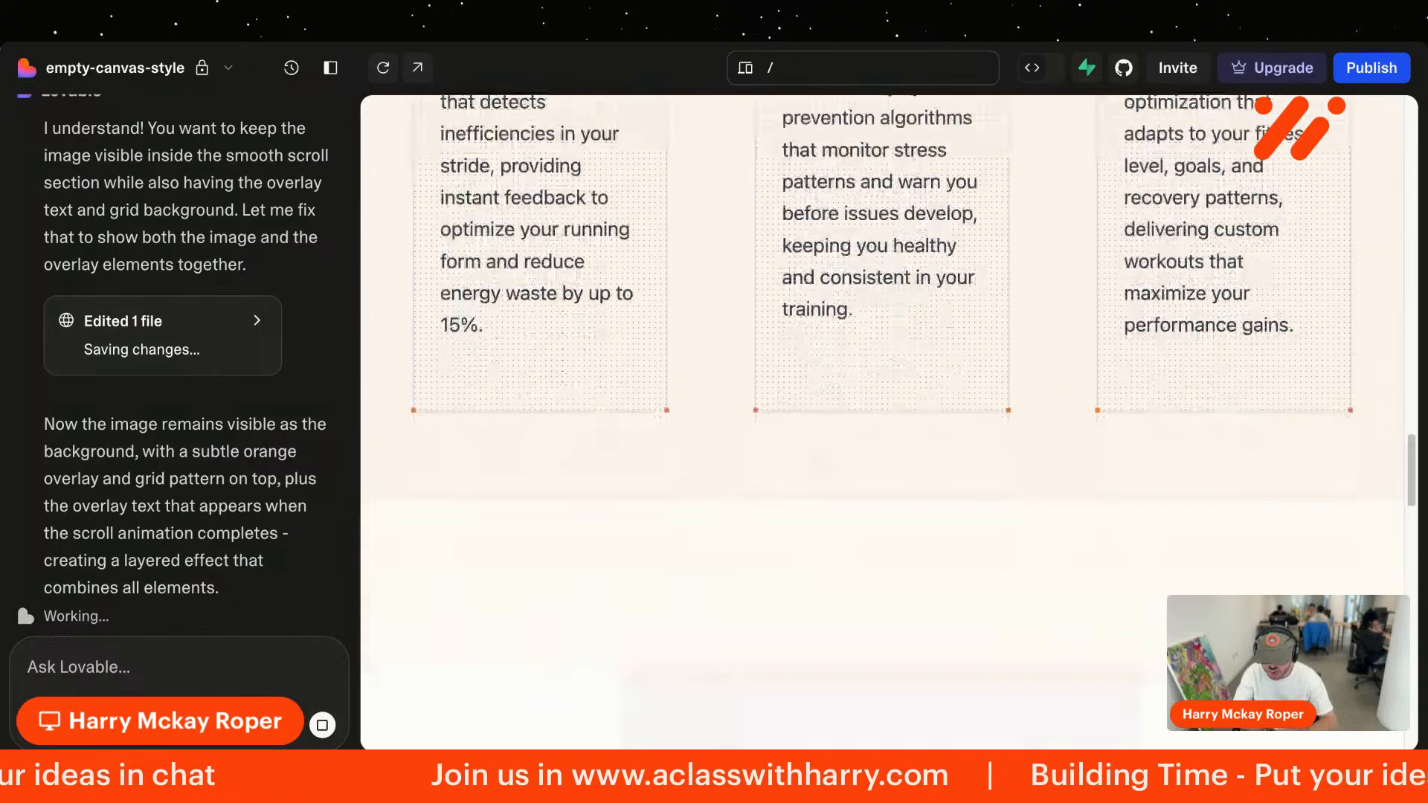
Step: Scroll back and forth between the feature cards and the smooth scroll section to check its expansion in the preview
scroll(791, 404, "down", 5)
scroll(792, 405, "up", 6)
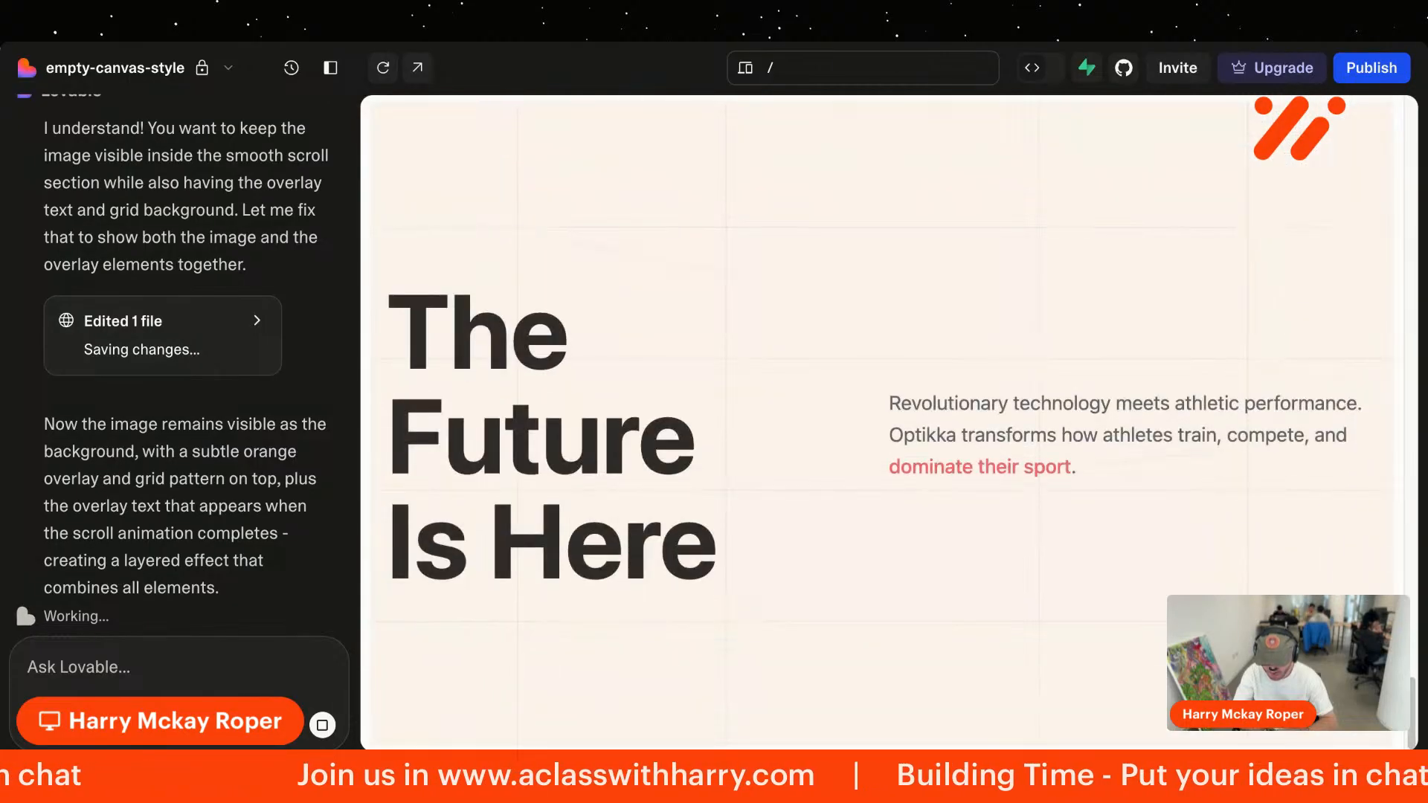
scroll(885, 420, "down", 6)
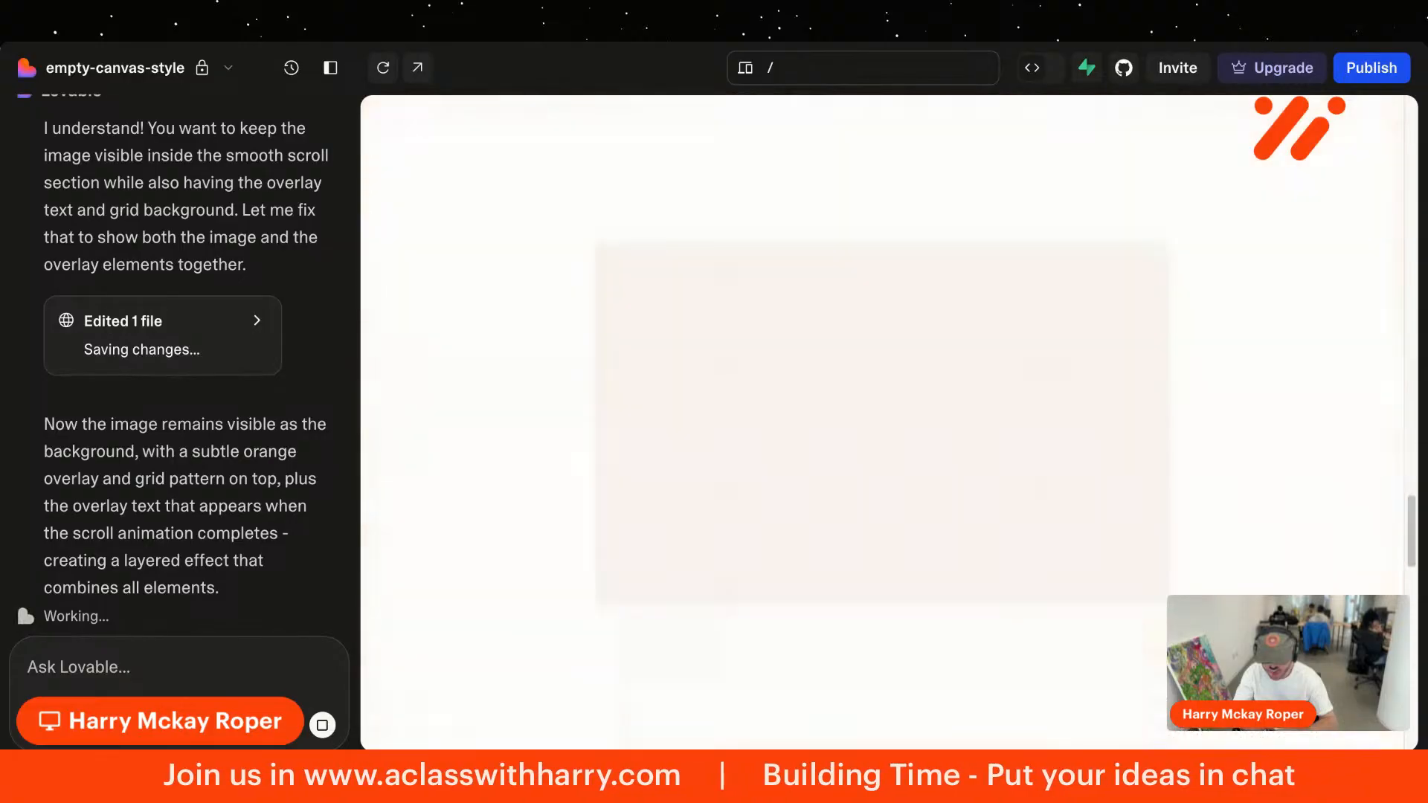
scroll(885, 420, "up", 4)
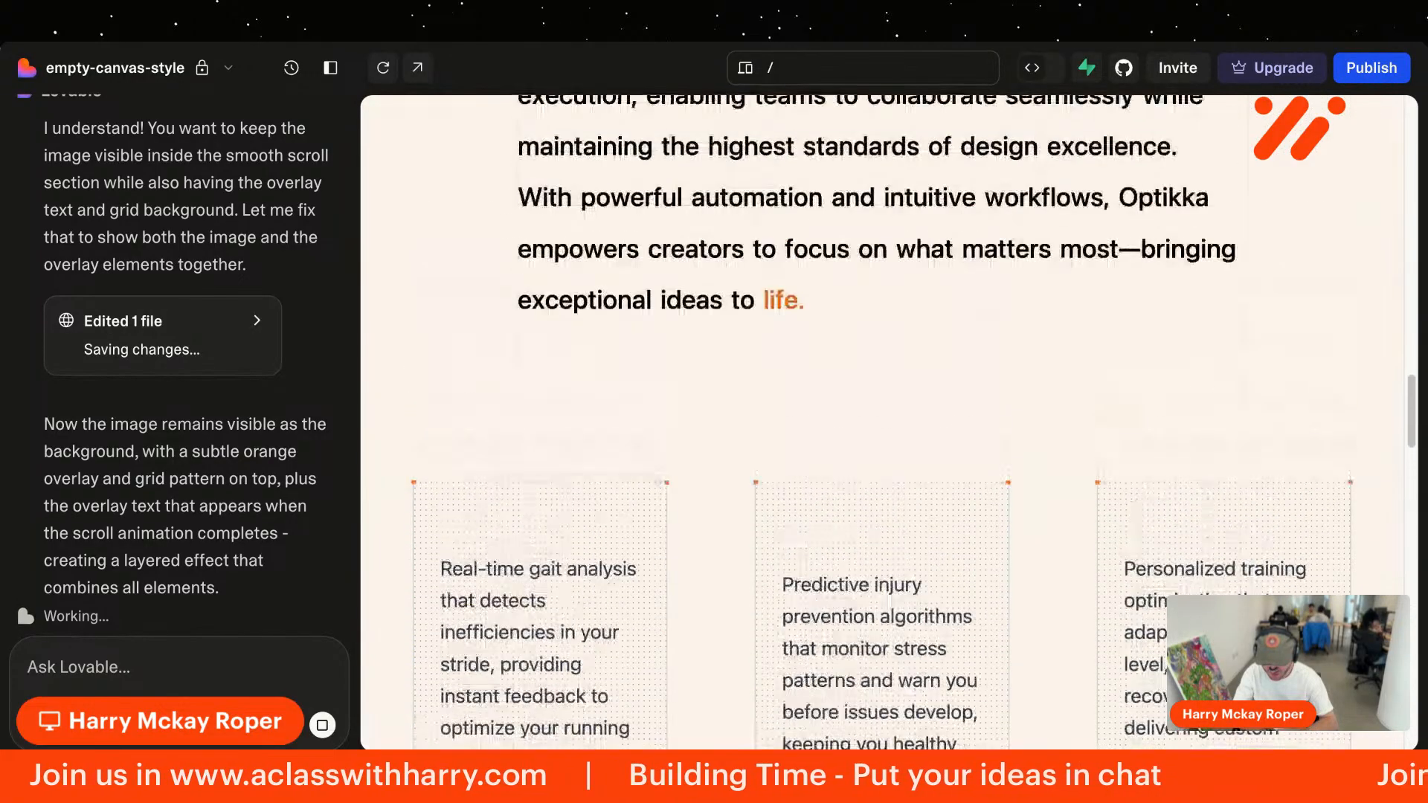
scroll(885, 420, "down", 3)
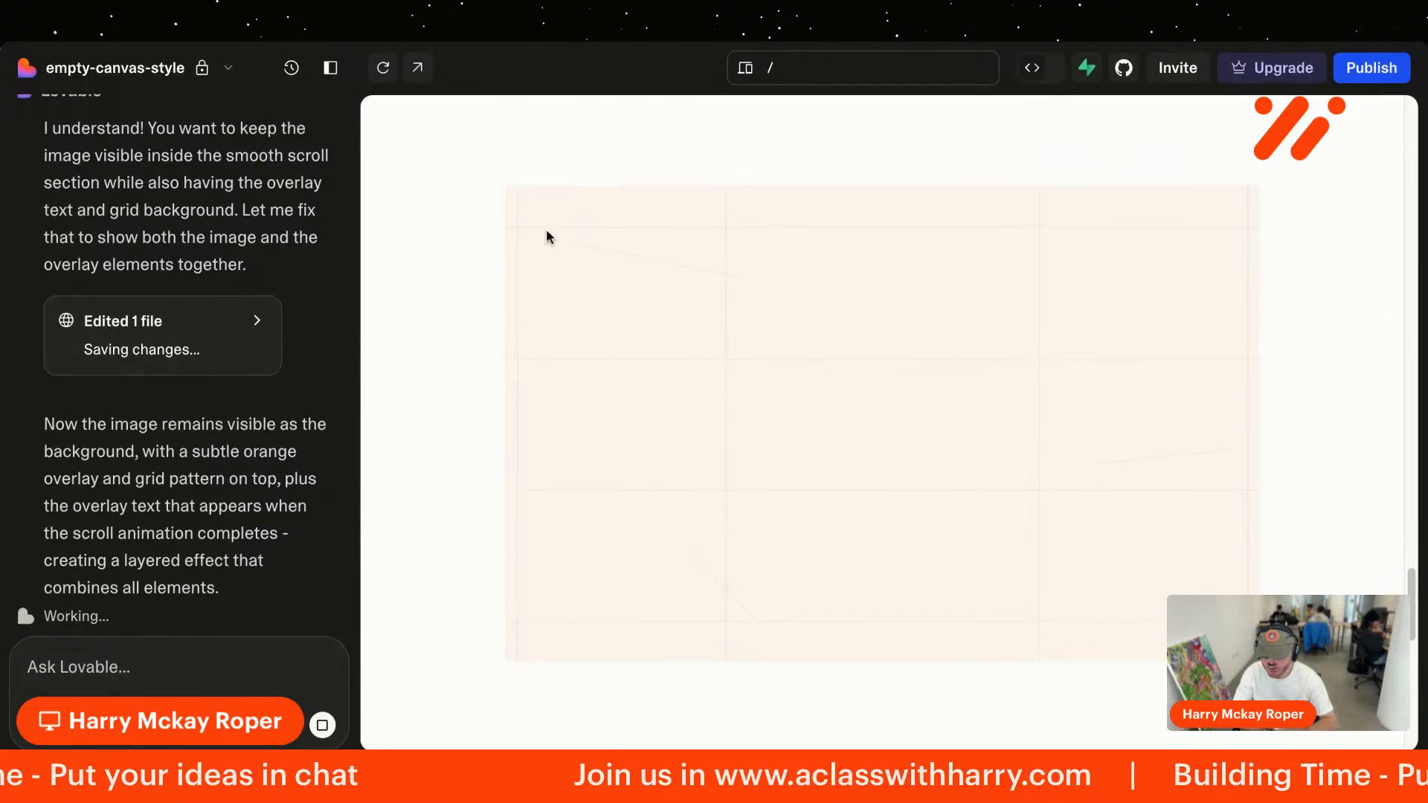
Step: Switch to the Optikka reference site and review its design from the hero through to the footer
key("ctrl+Tab")
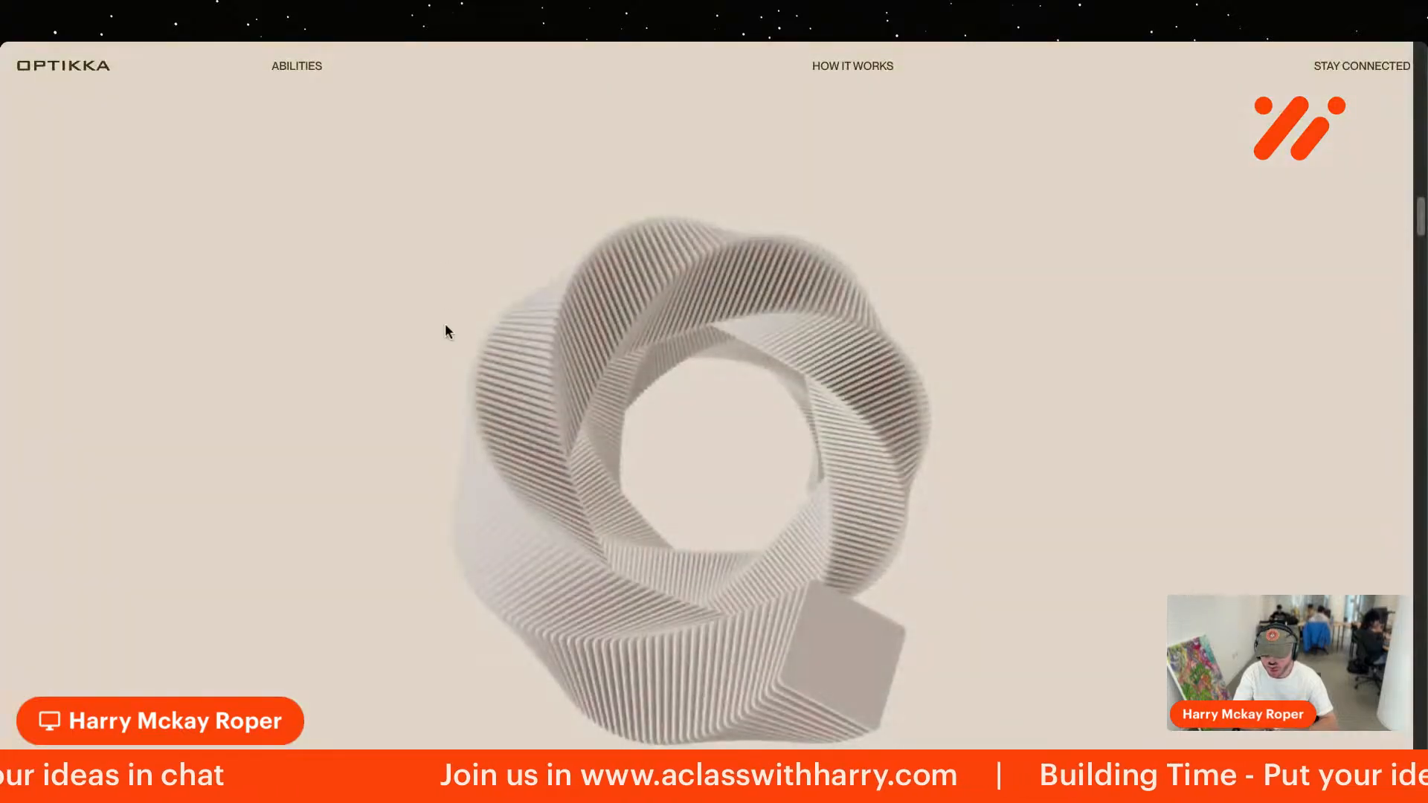
scroll(446, 328, "up", 5)
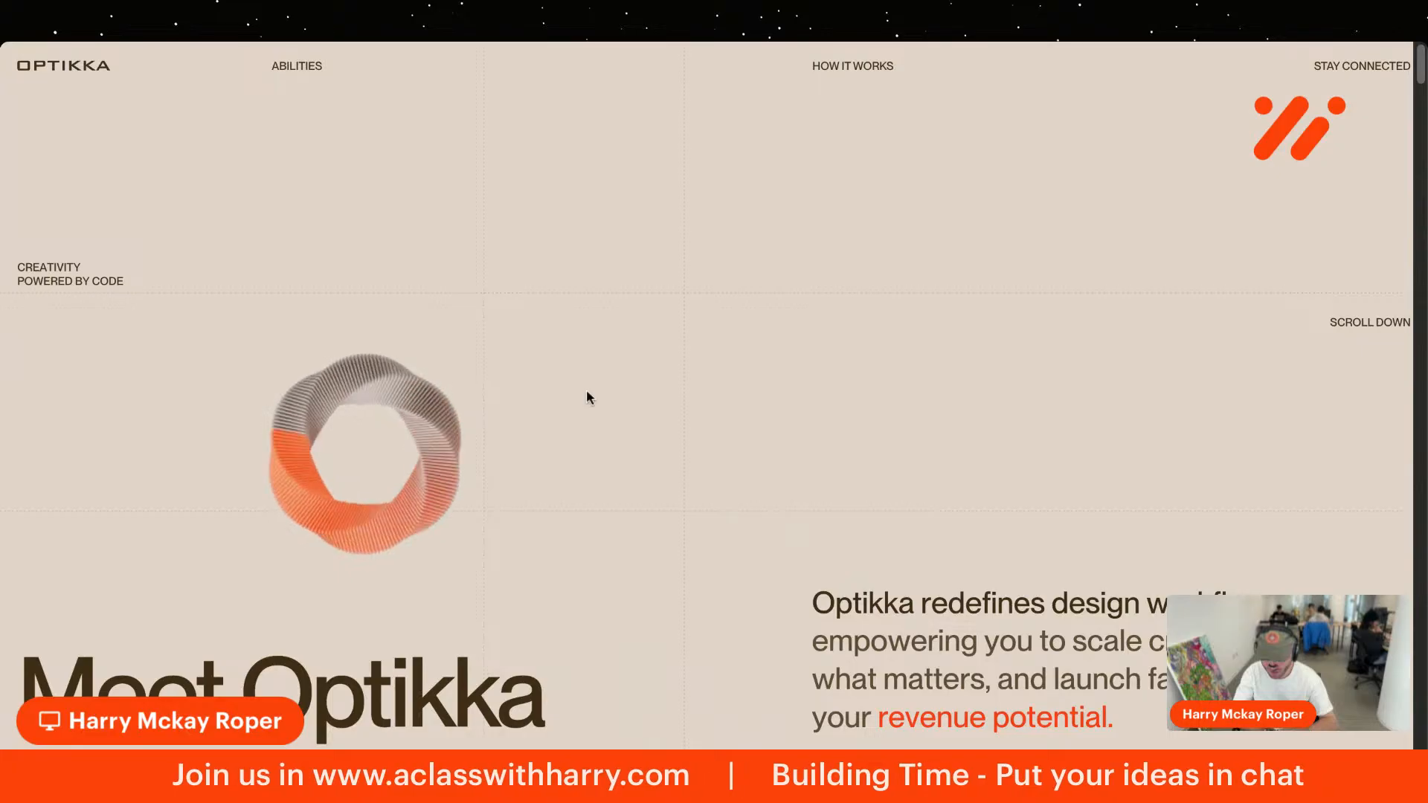
scroll(587, 463, "down", 5)
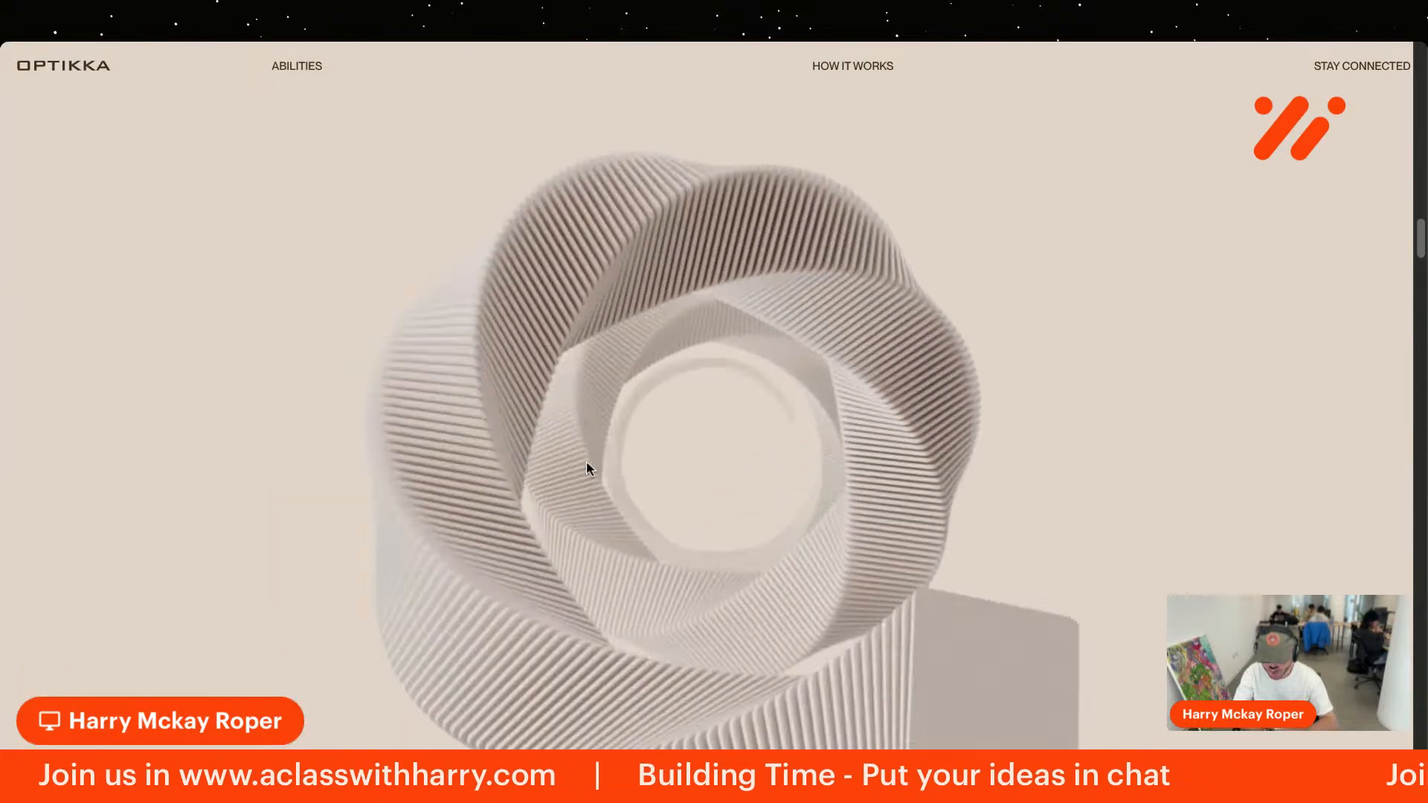
scroll(587, 467, "down", 10)
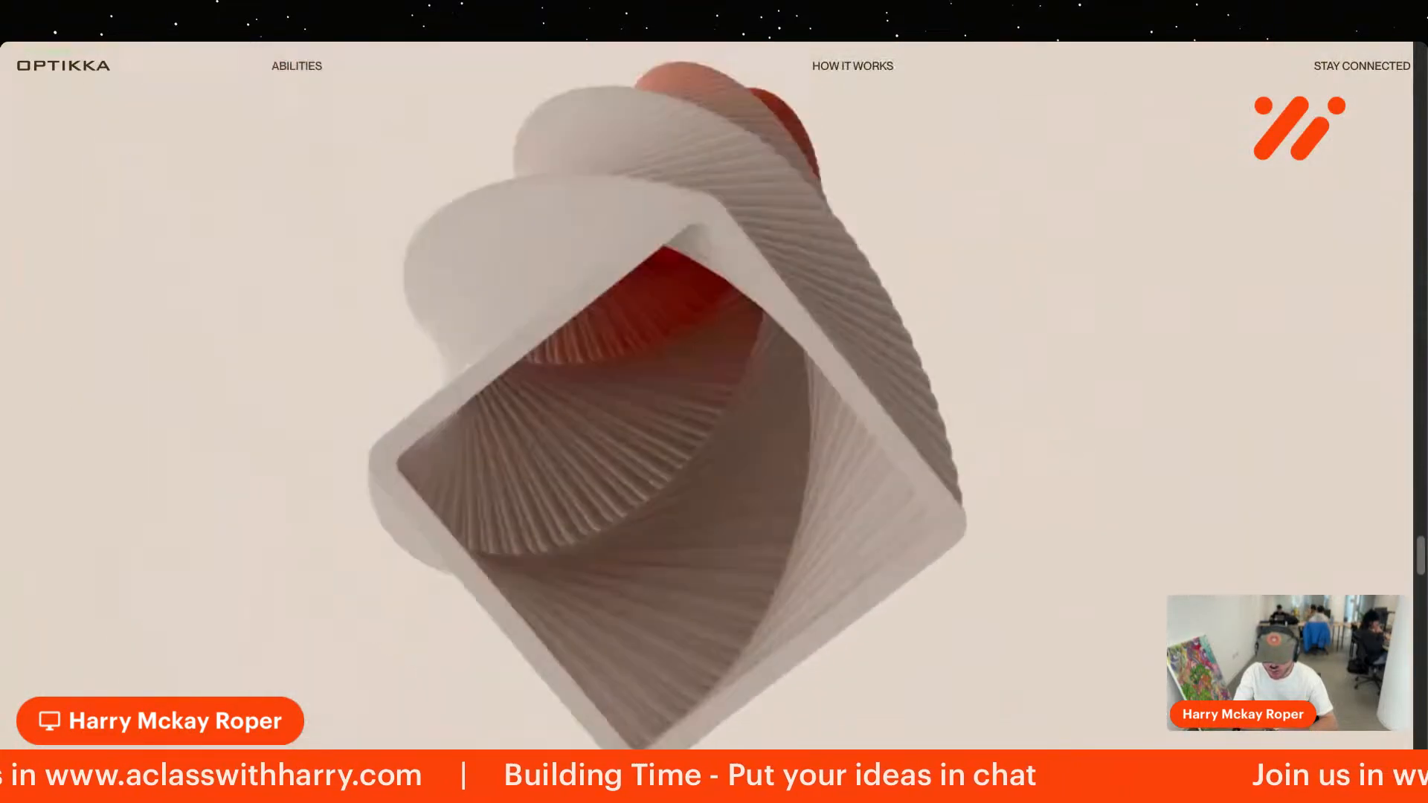
scroll(707, 395, "down", 10)
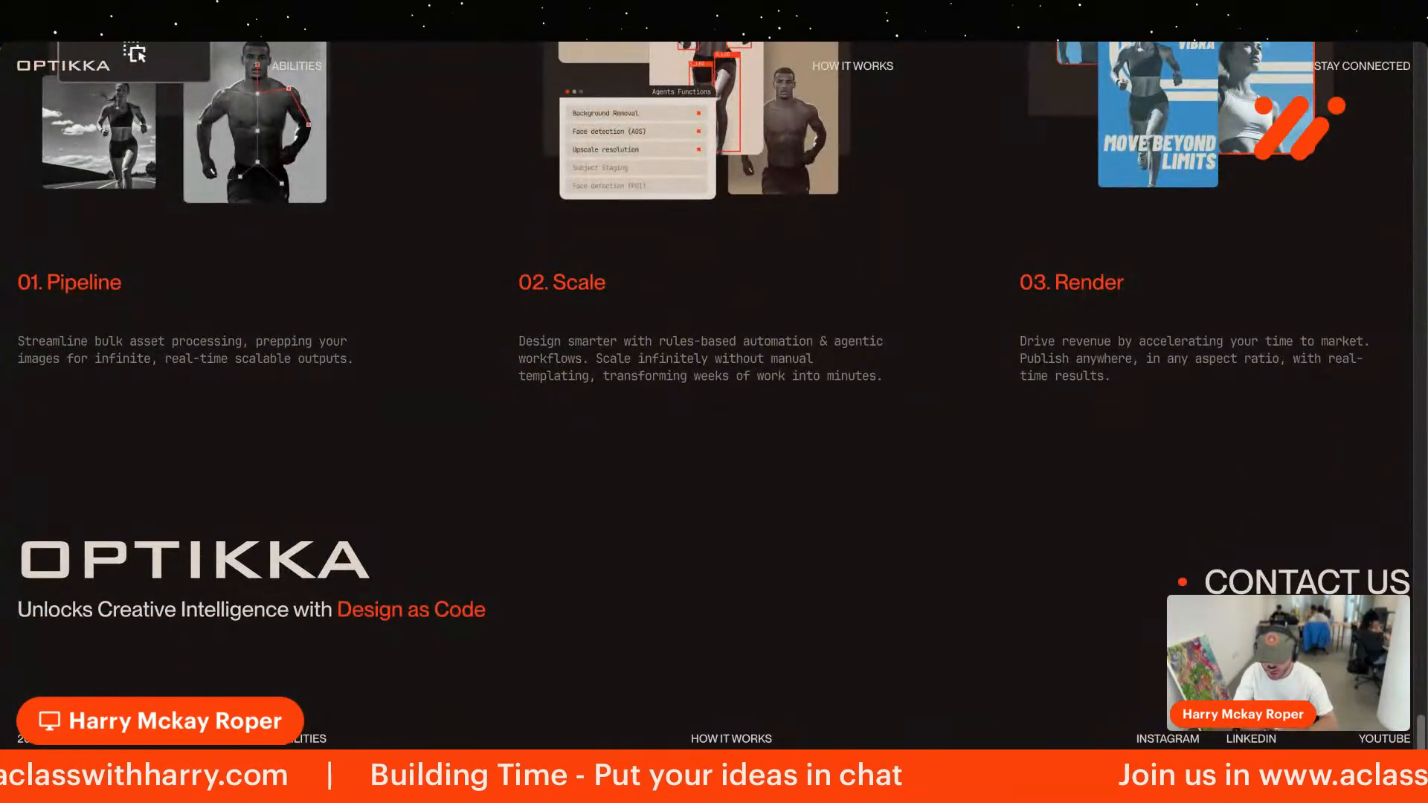
scroll(708, 395, "up", 20)
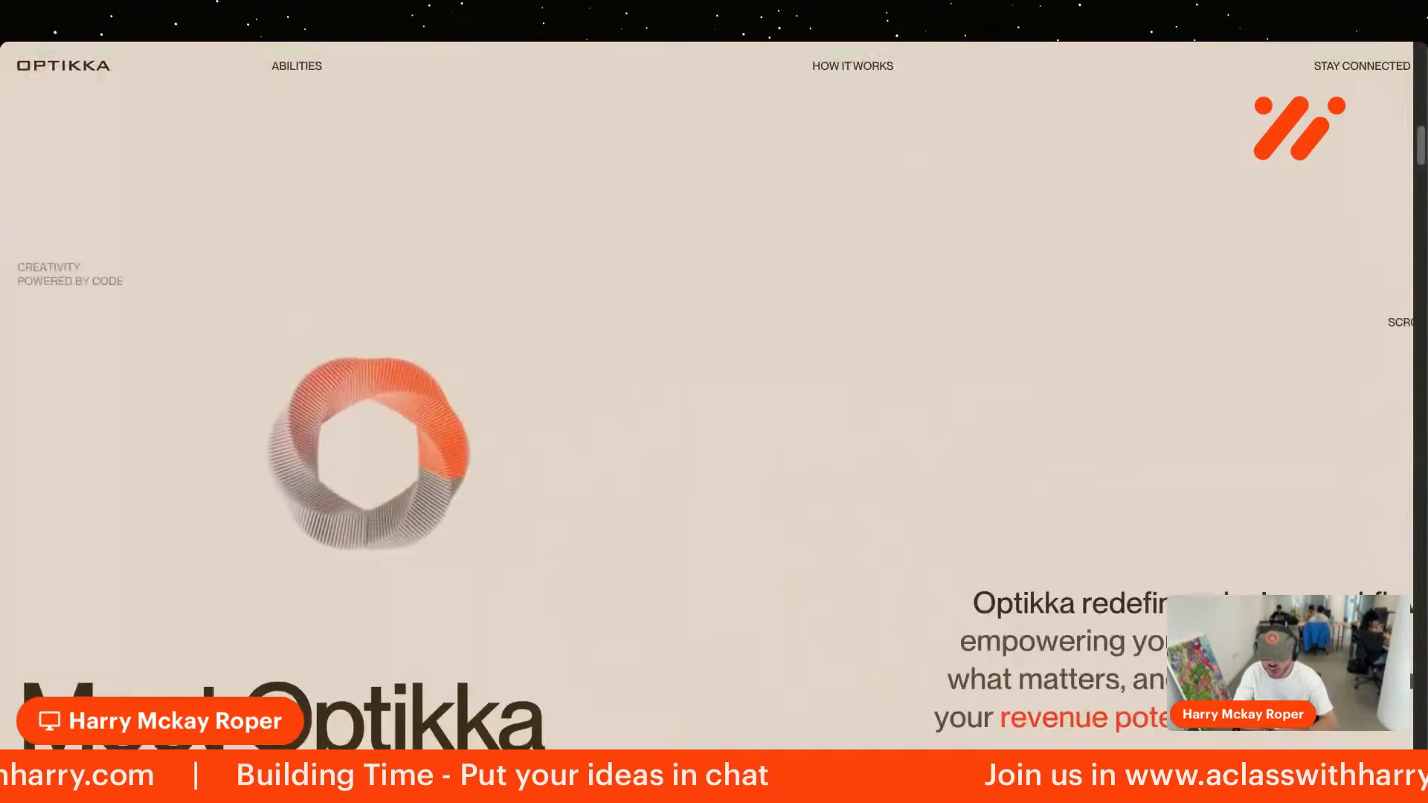
scroll(474, 146, "up", 3)
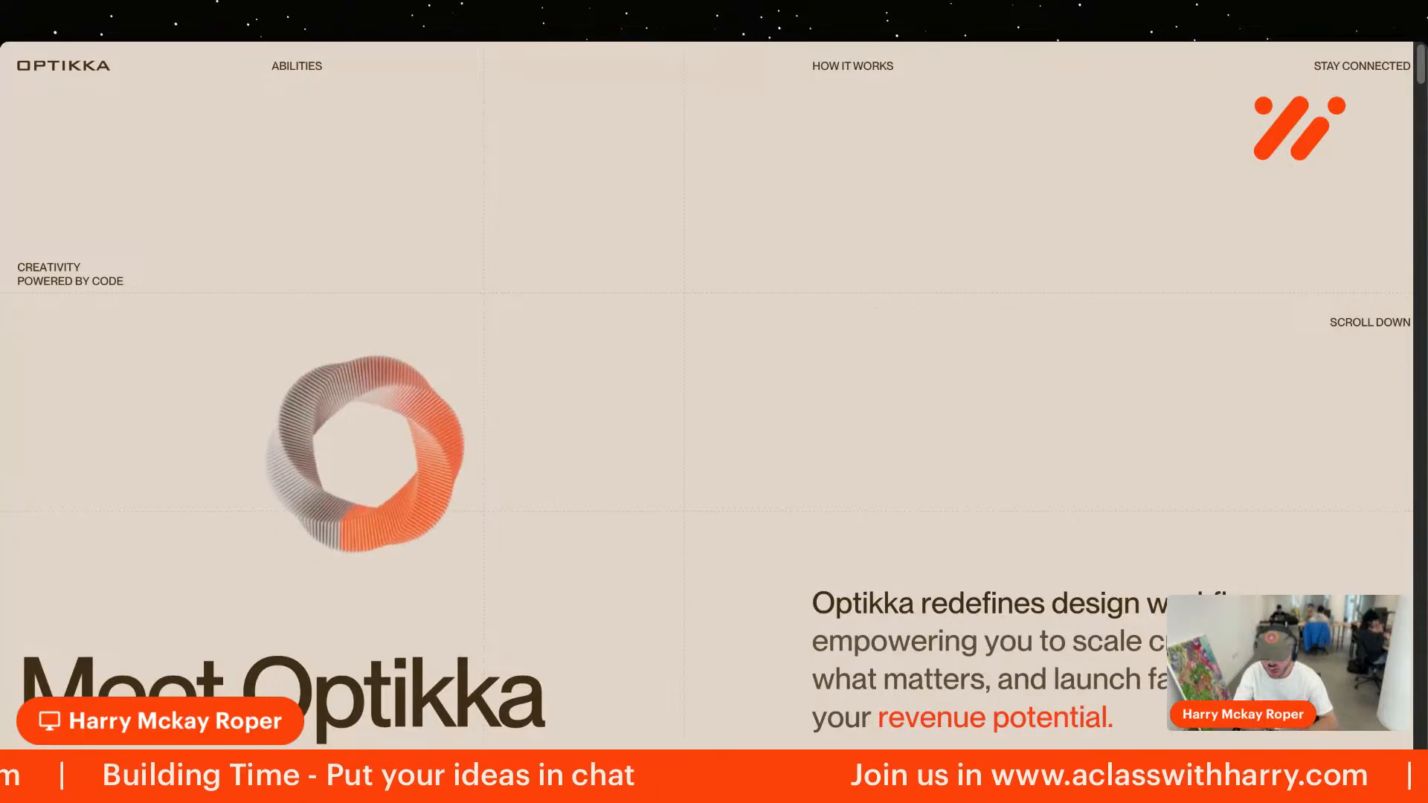
Step: Return to the Lovable project, hide the chat, and review the page from the hero through the smooth scroll section
key("ctrl+Tab")
scroll(592, 405, "up", 20)
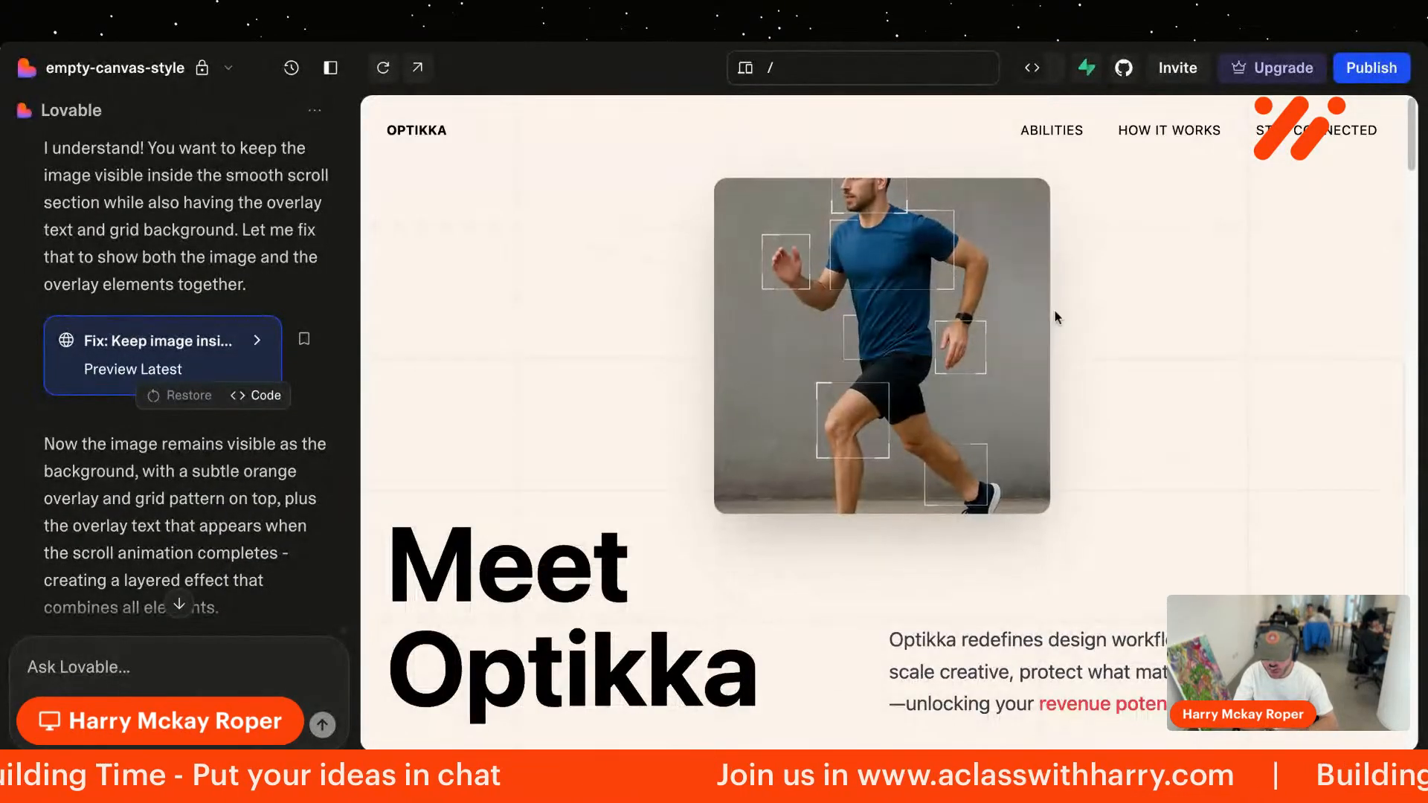
left_click(330, 67)
scroll(656, 456, "down", 7)
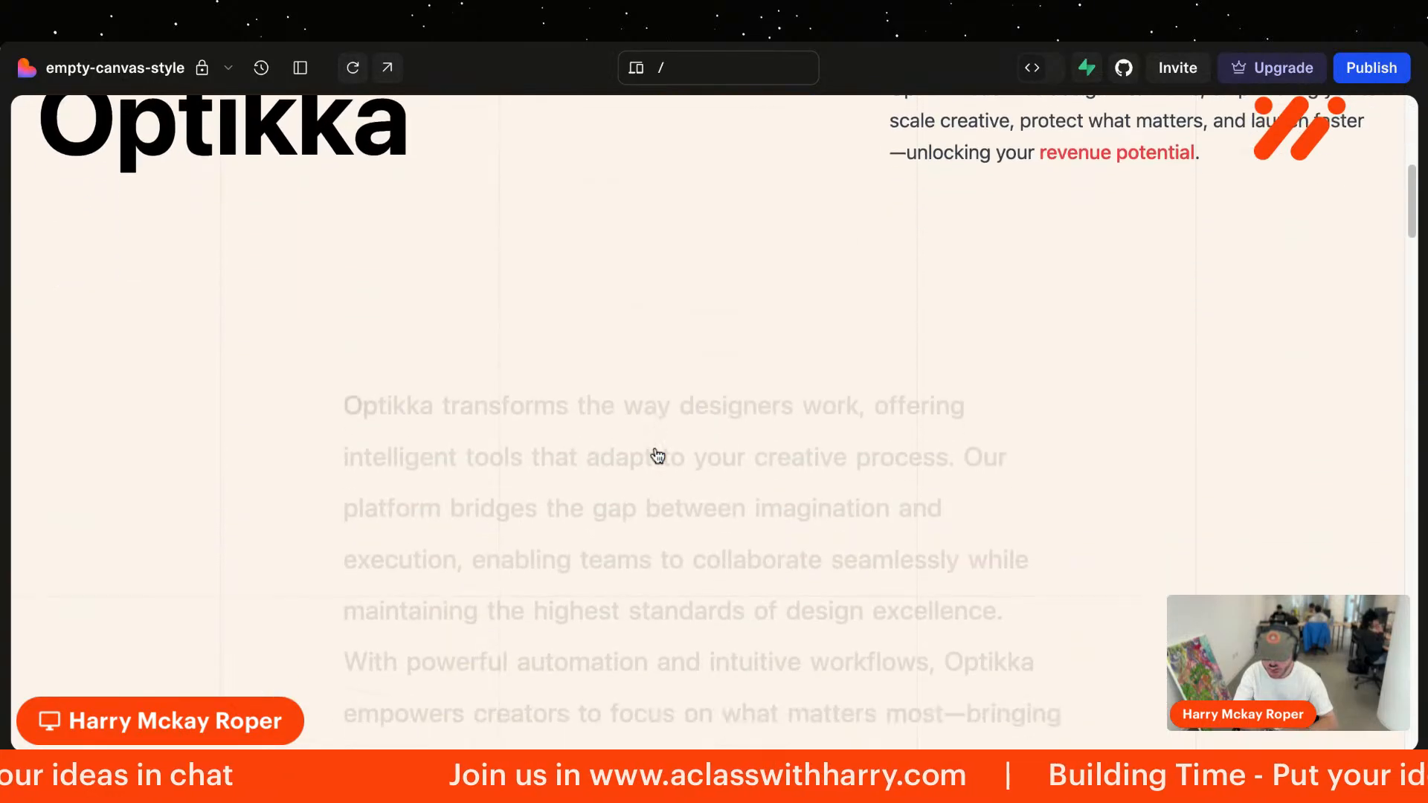
scroll(657, 456, "down", 3)
scroll(658, 456, "down", 5)
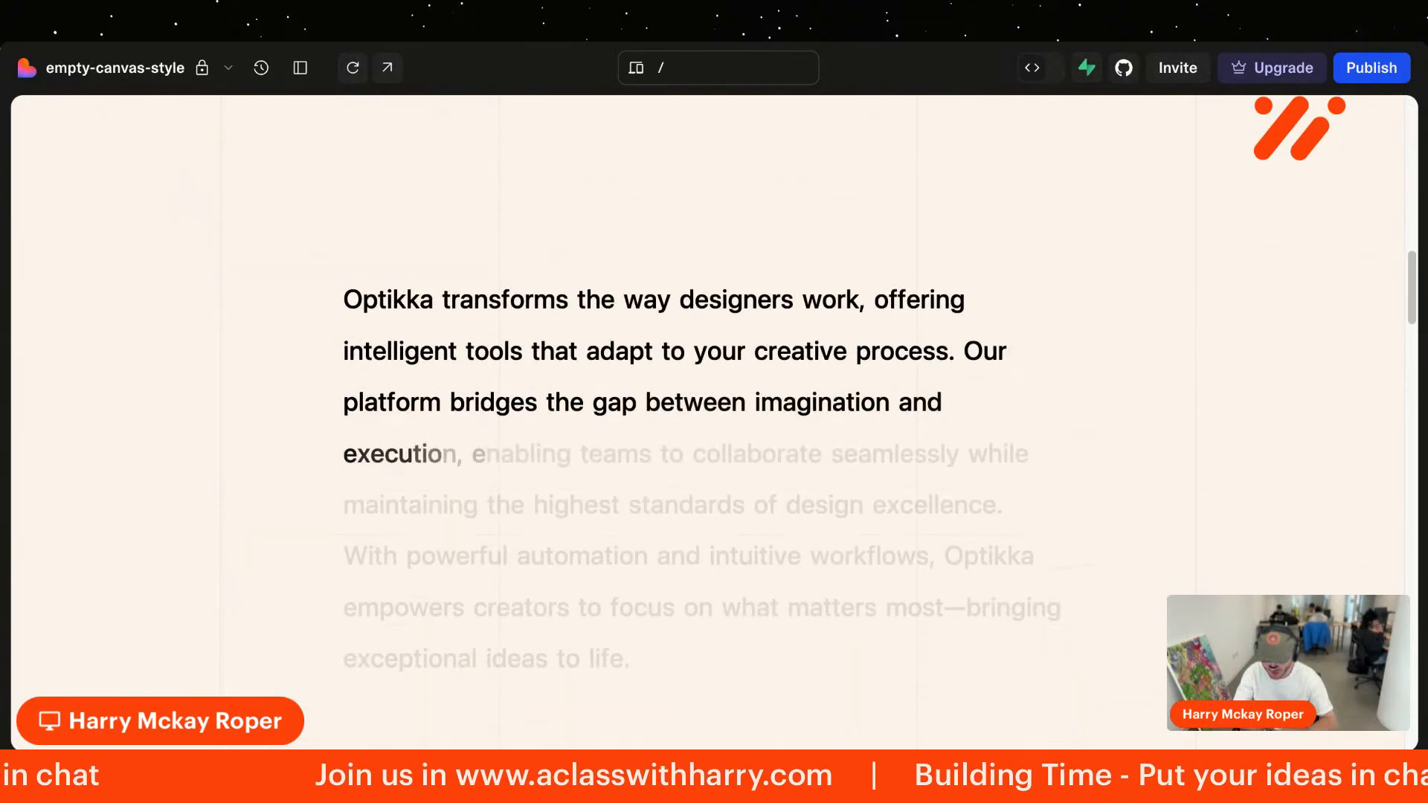
scroll(714, 447, "down", 7)
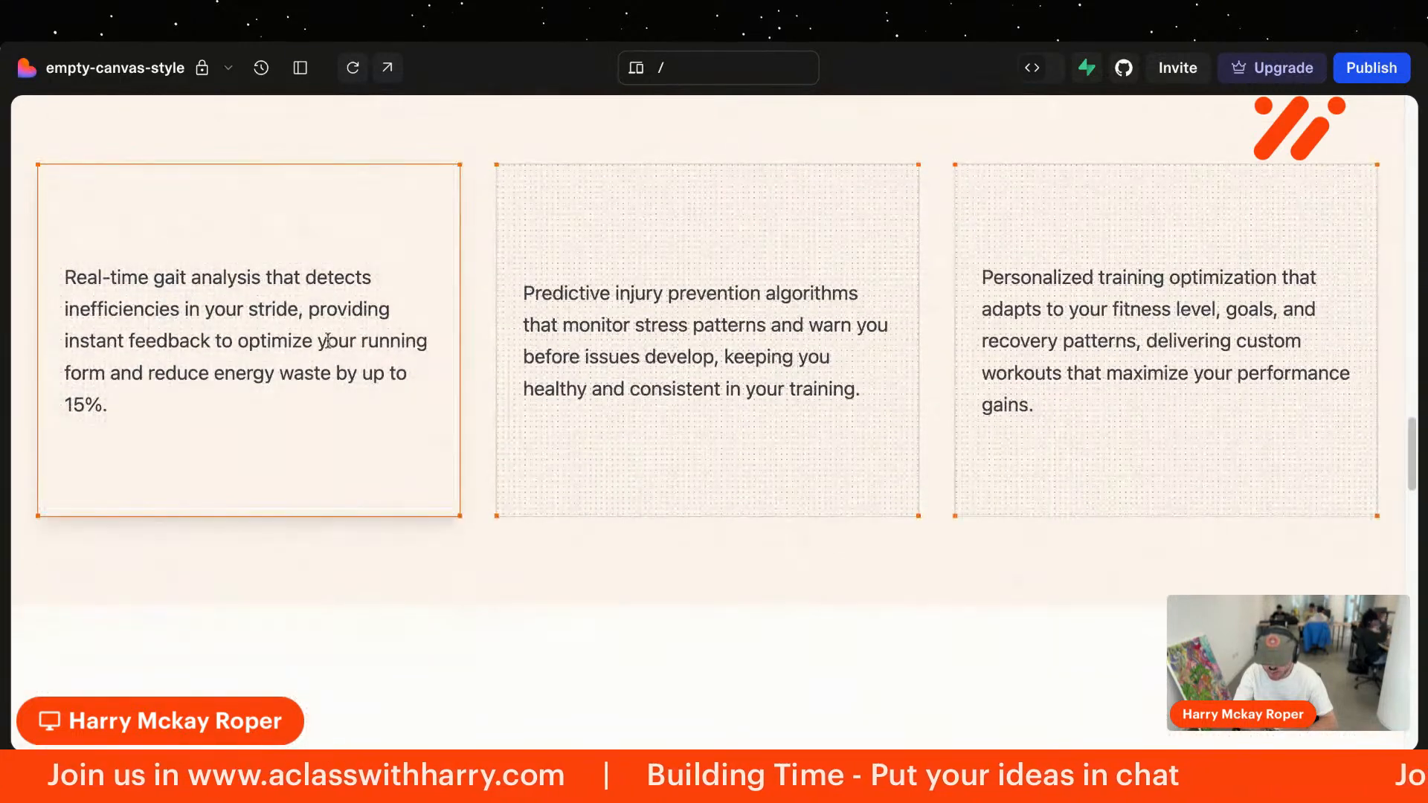
scroll(843, 674, "down", 5)
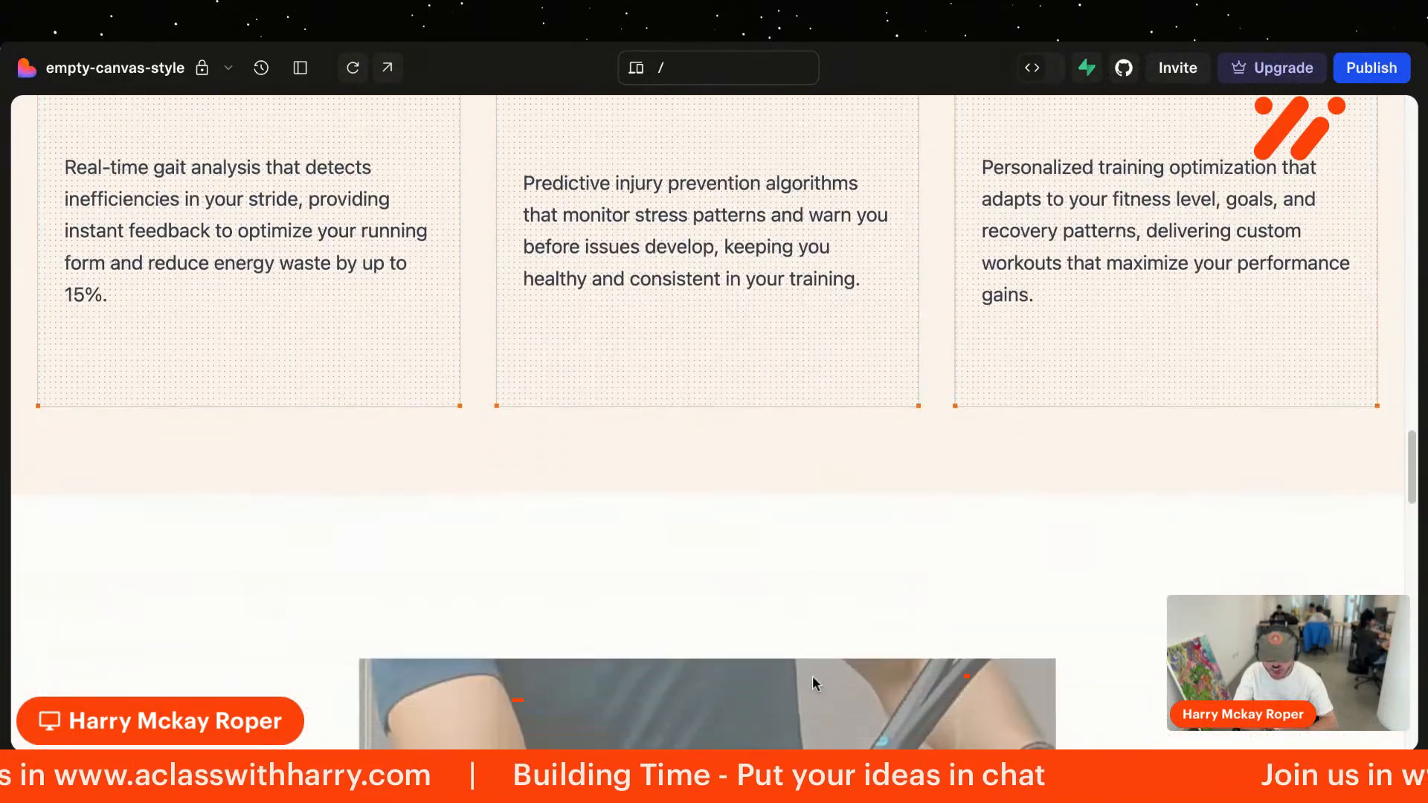
scroll(812, 675, "down", 5)
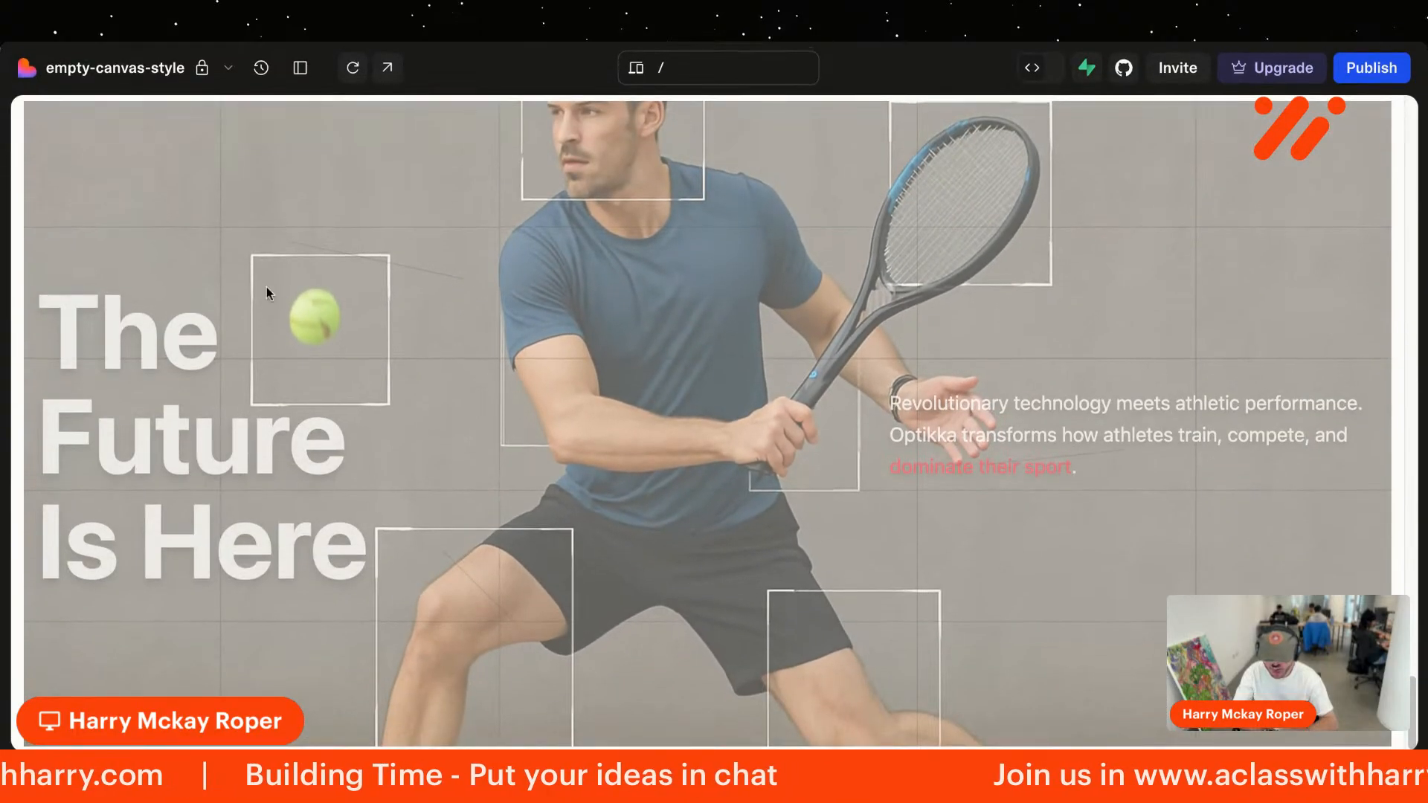
Step: Reopen the chat and tell Lovable "make sure when we reach the bottom of that section the anim is finished and the text / image is full opacity"
left_click(301, 67)
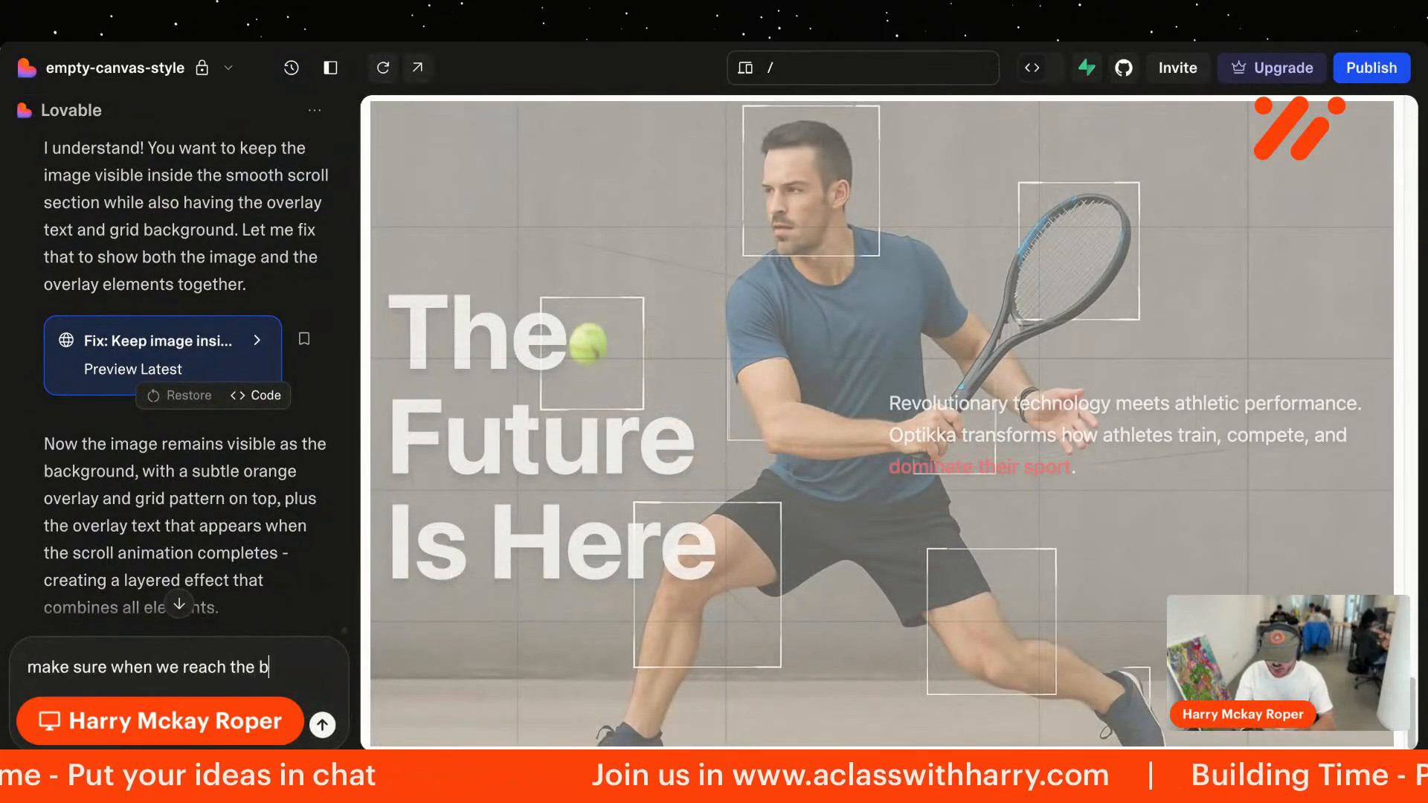
type("of that section the anim is finished,")
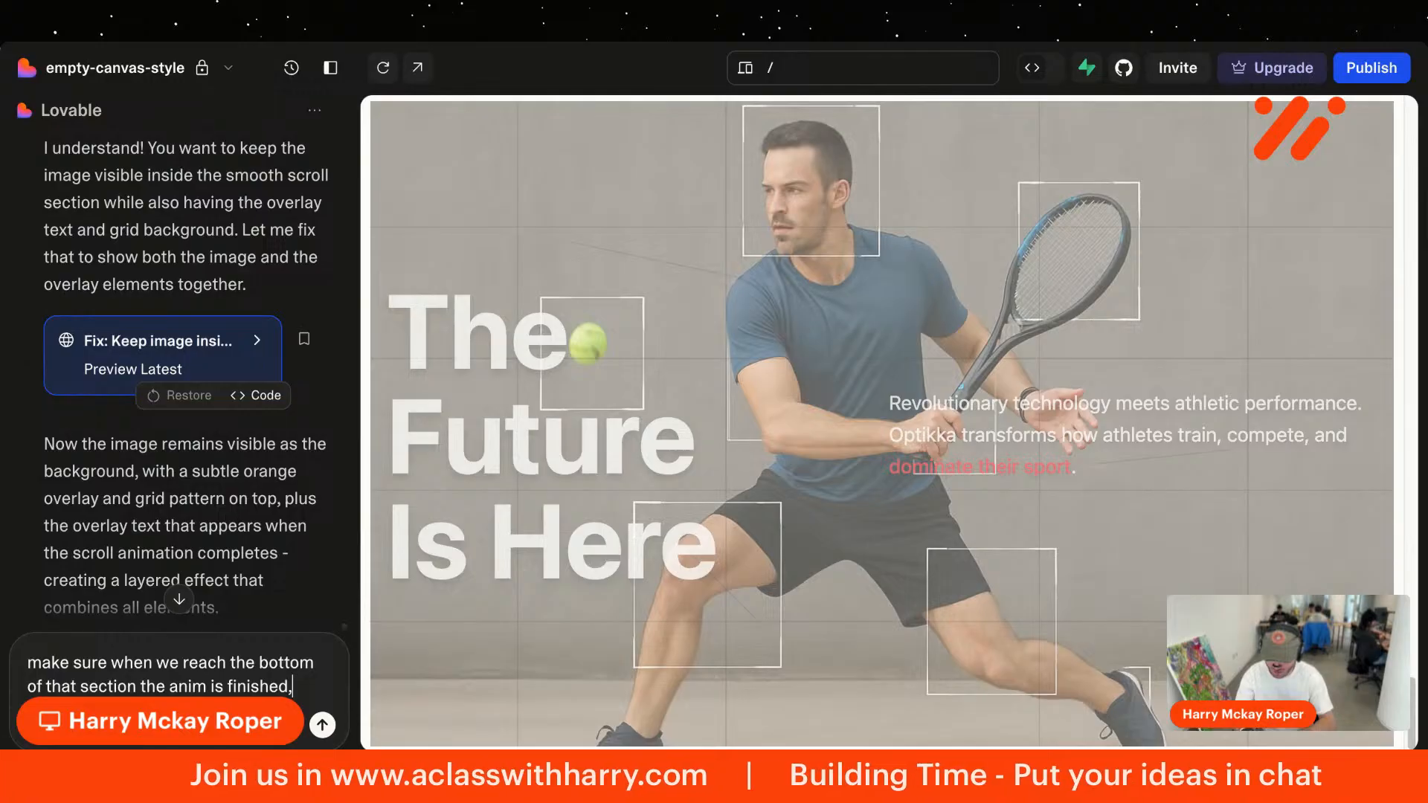
type("the text / image is full o")
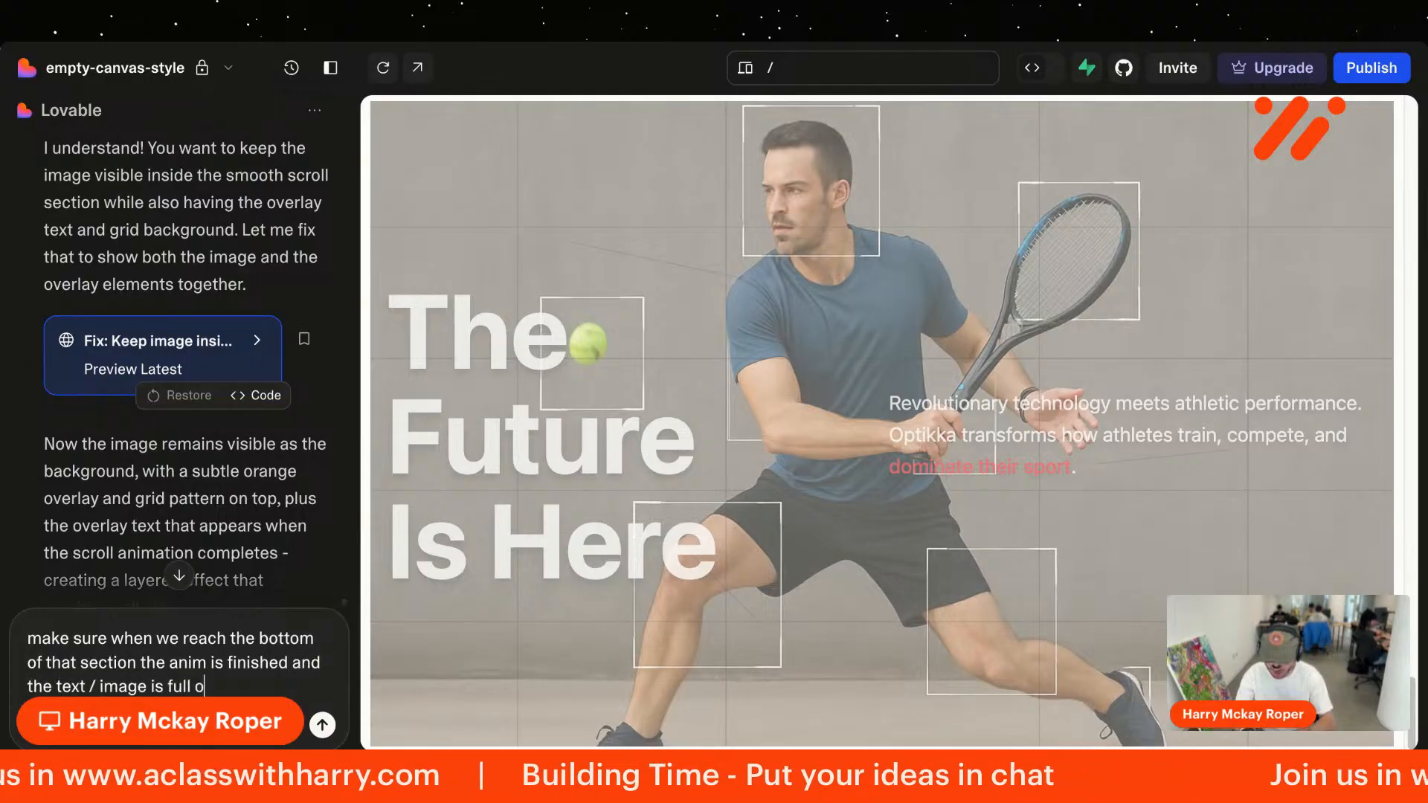
type("pac")
key("Return")
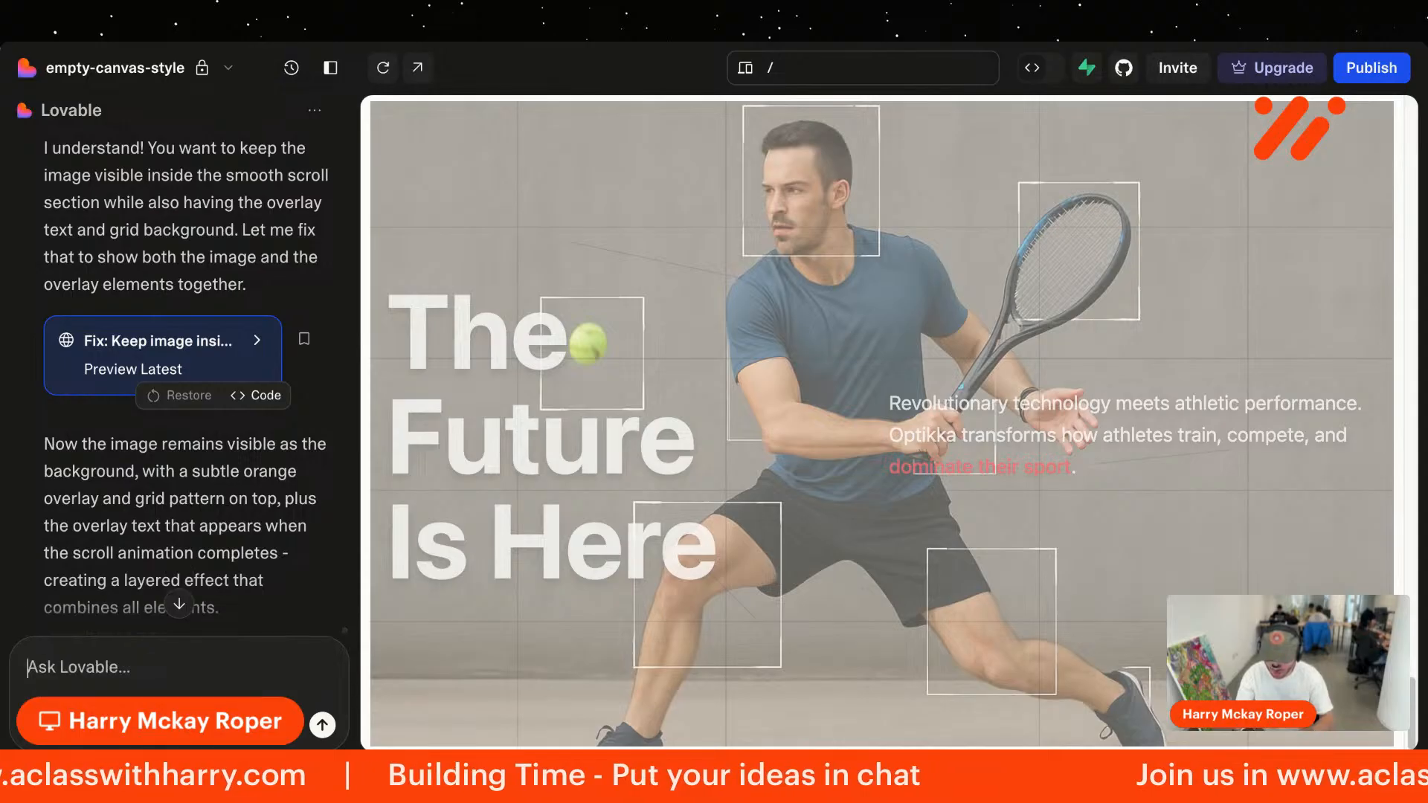
Step: Replay the tennis image's expansion in the smooth scroll section to check when its overlay text appears
scroll(784, 351, "up", 10)
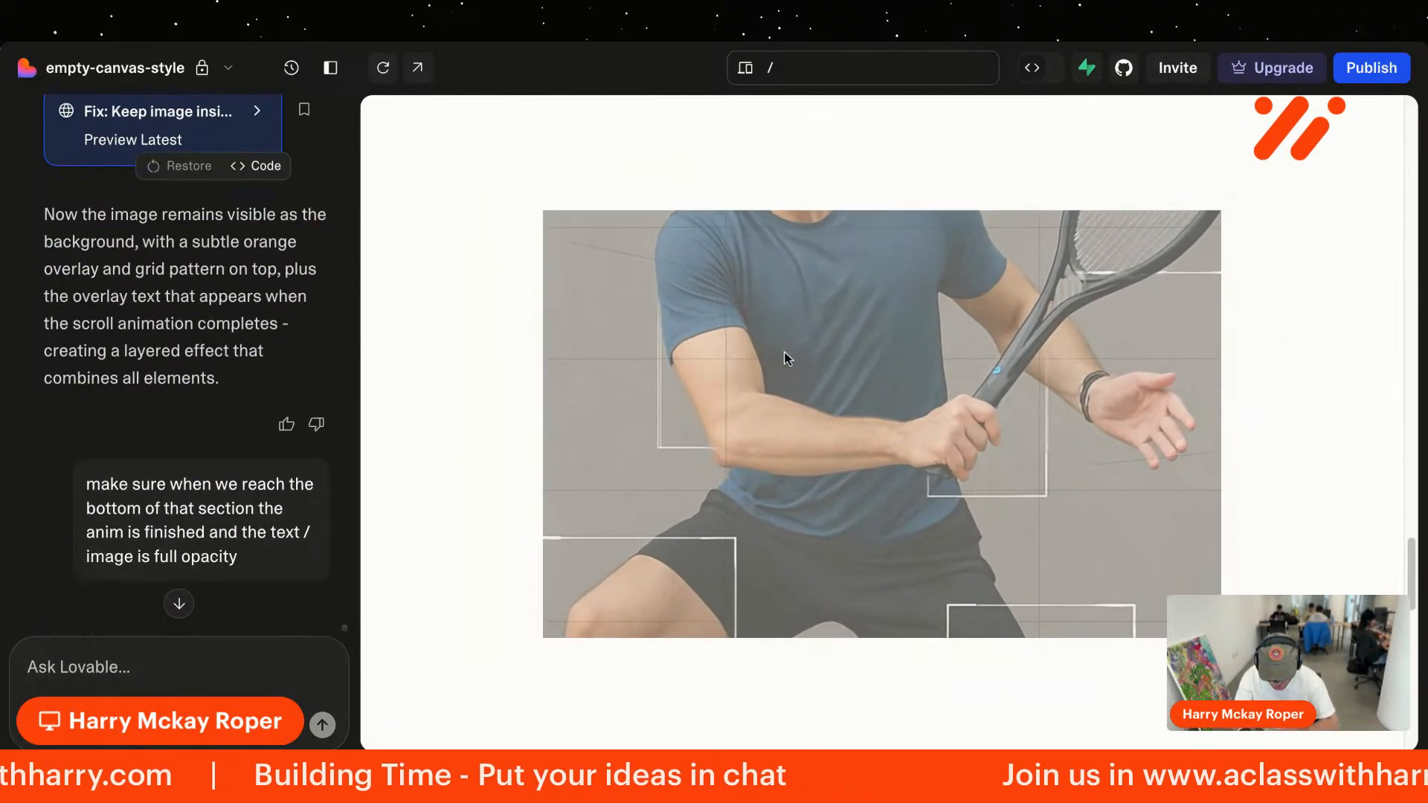
scroll(784, 351, "down", 10)
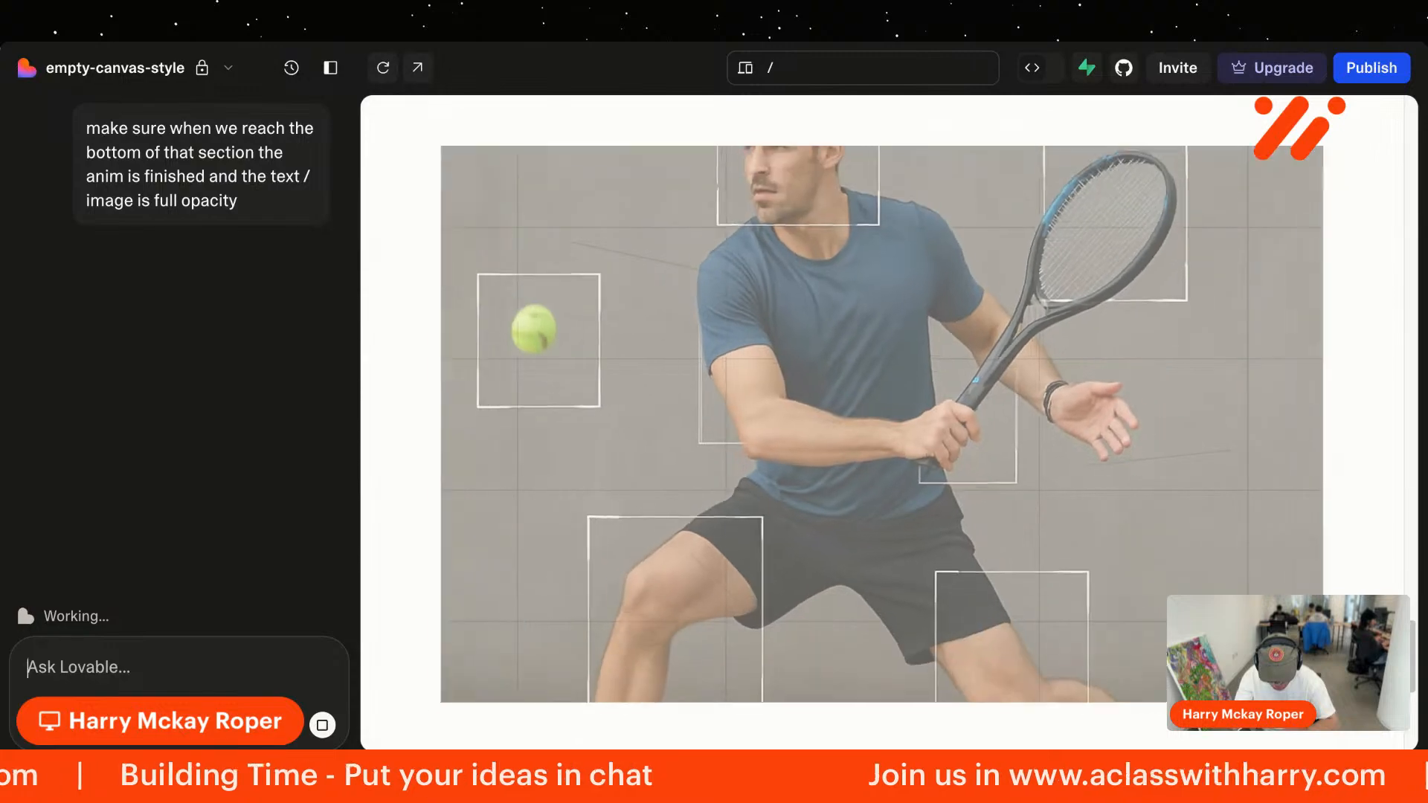
scroll(784, 351, "up", 10)
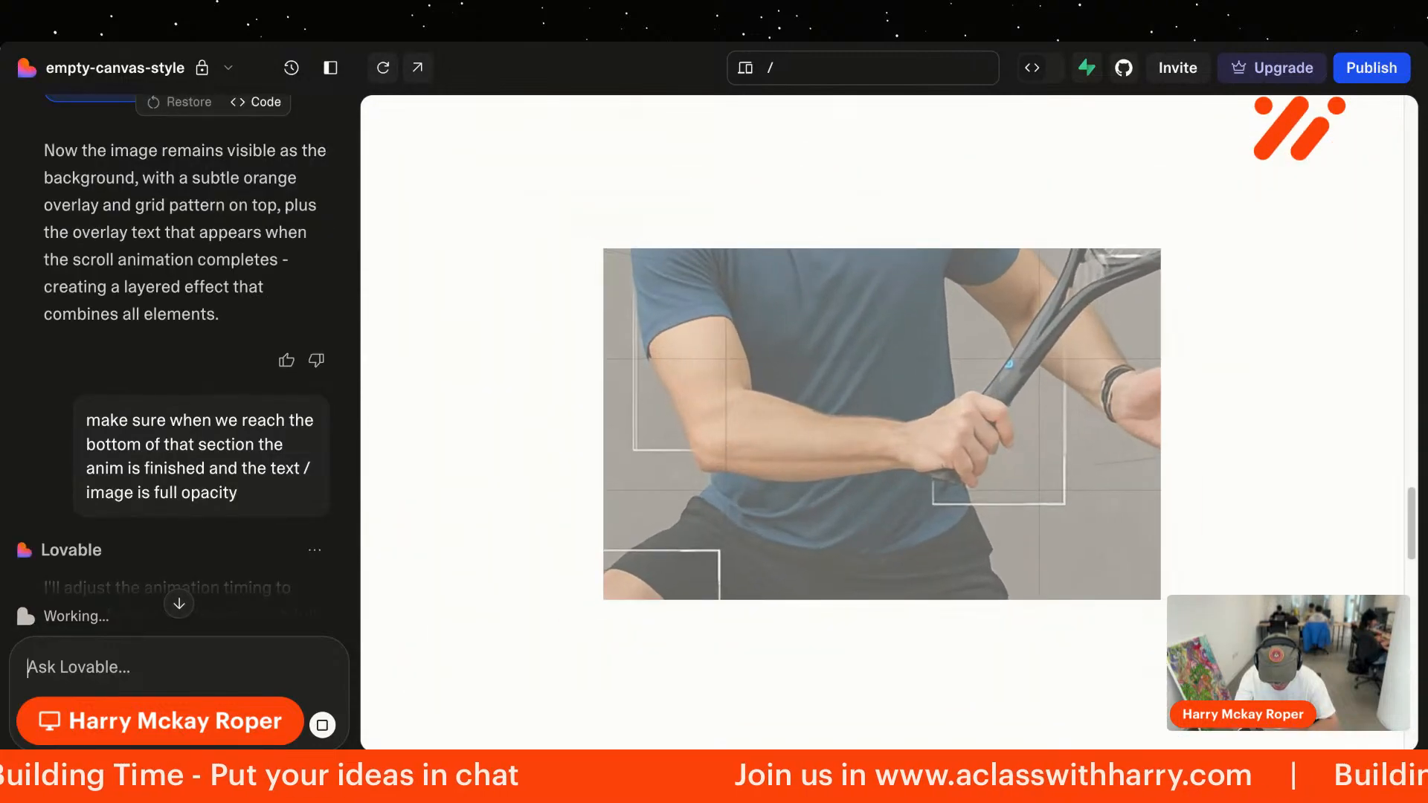
scroll(784, 351, "down", 10)
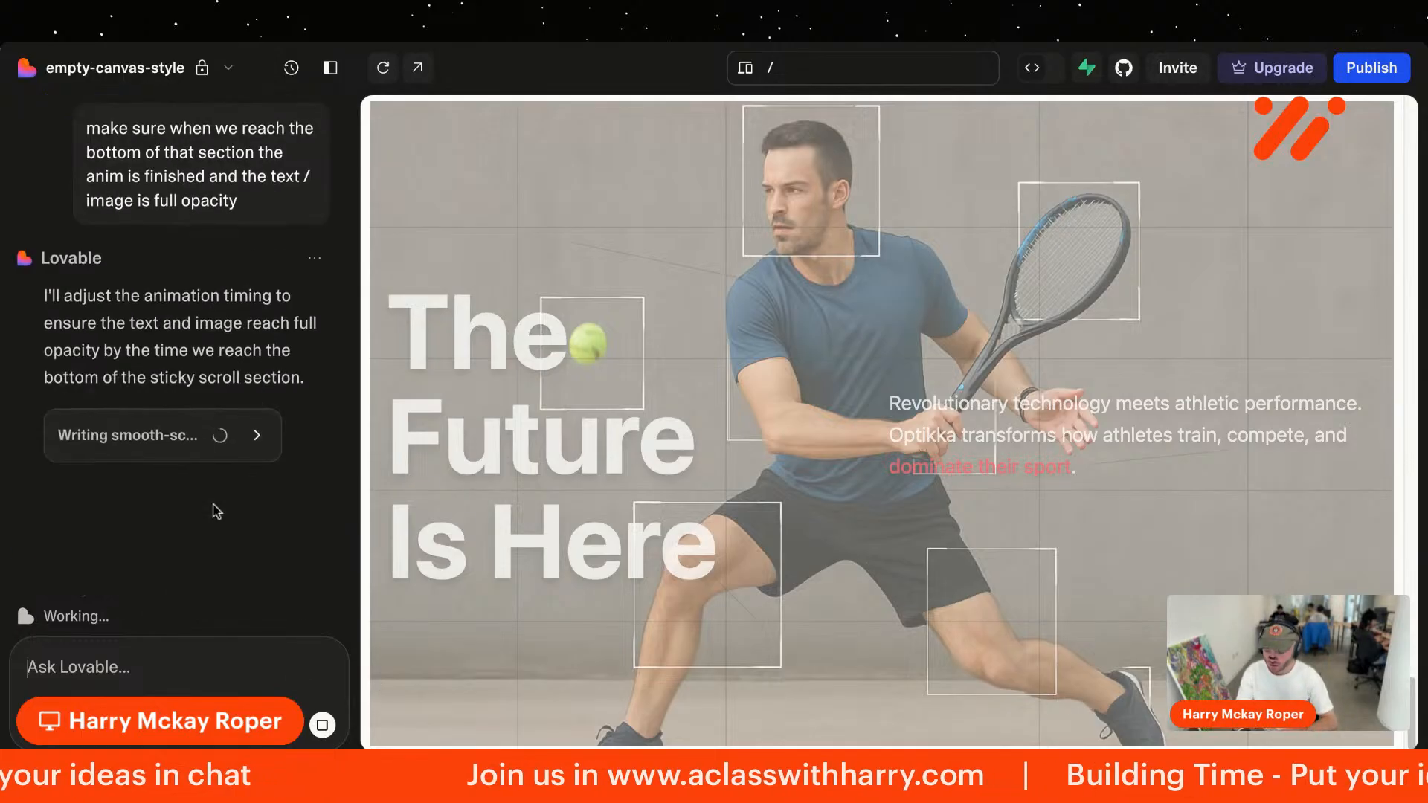
Step: Inspect the smooth scroll component code that Lovable is writing, including its overlay text block, and return to the preview
left_click(223, 437)
scroll(782, 497, "down", 2)
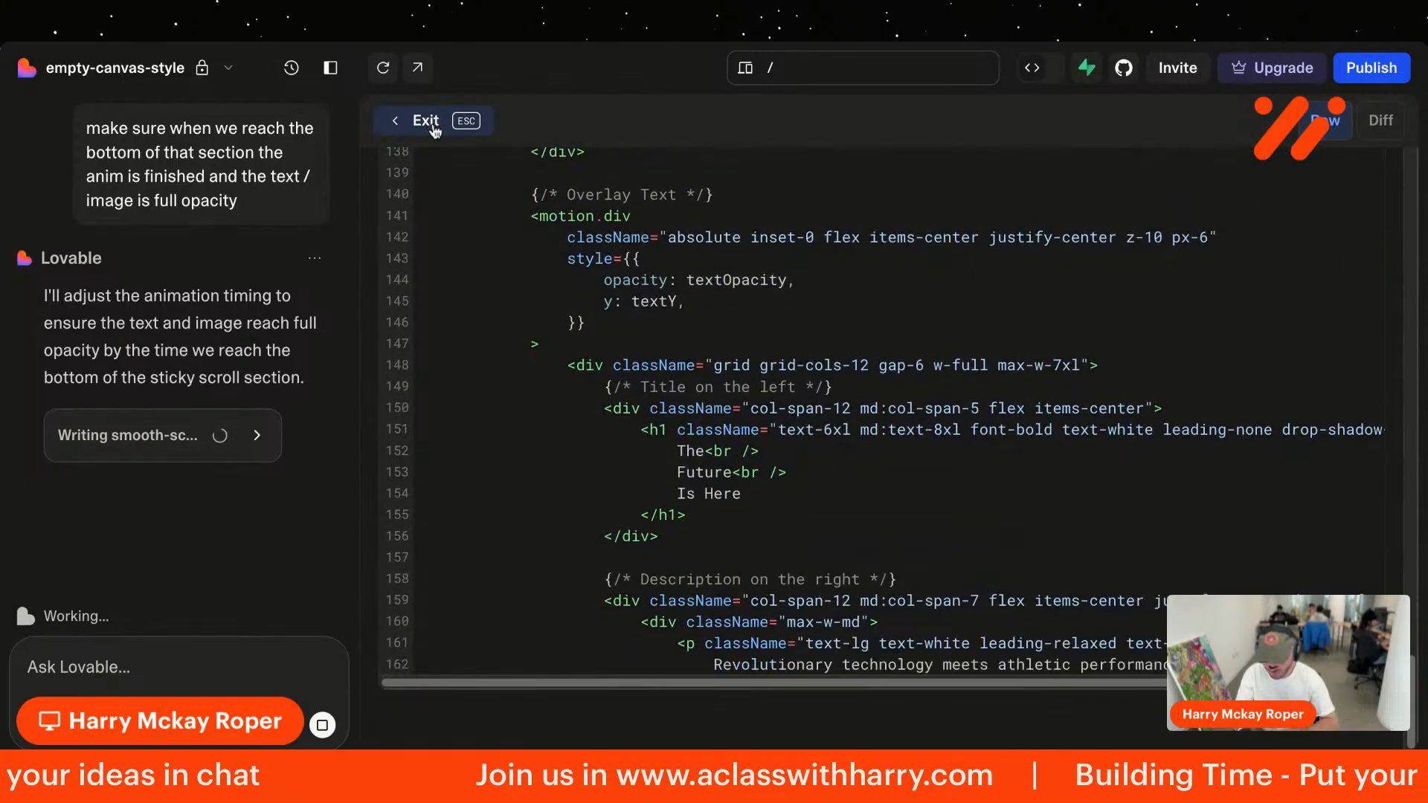
left_click(426, 122)
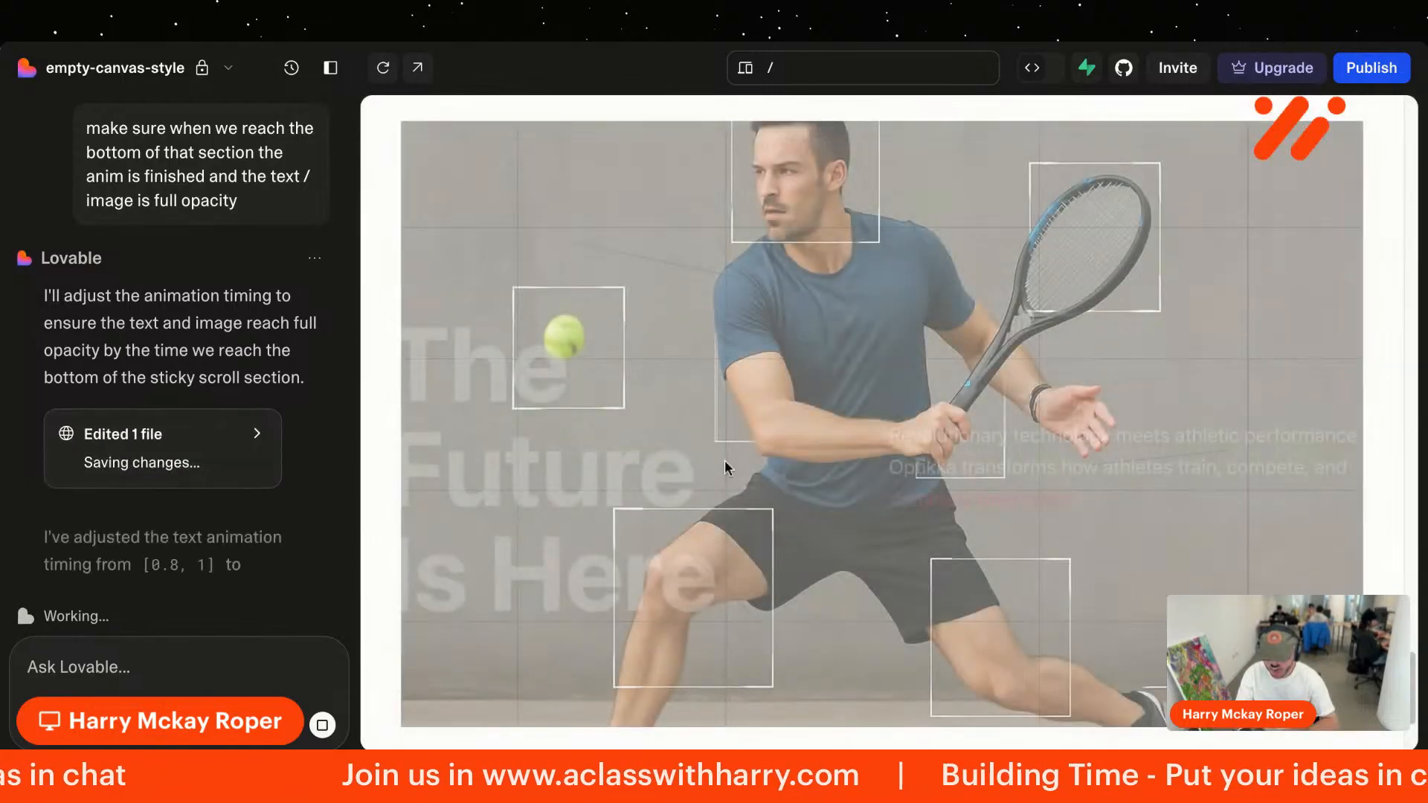
Step: Examine the updated overlay text timing and the background of the smooth scroll section against the feature cards above
scroll(229, 469, "down", 2)
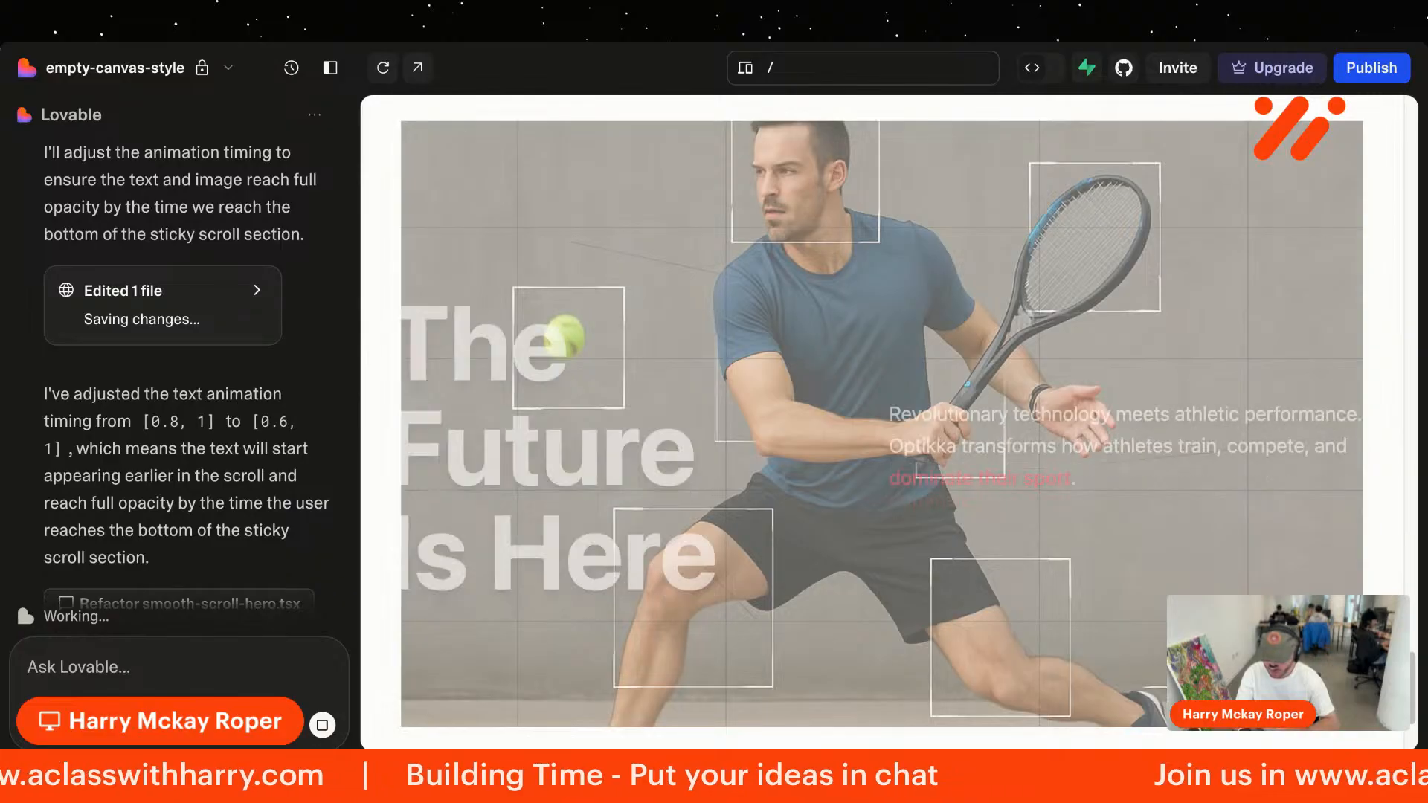
scroll(649, 505, "down", 3)
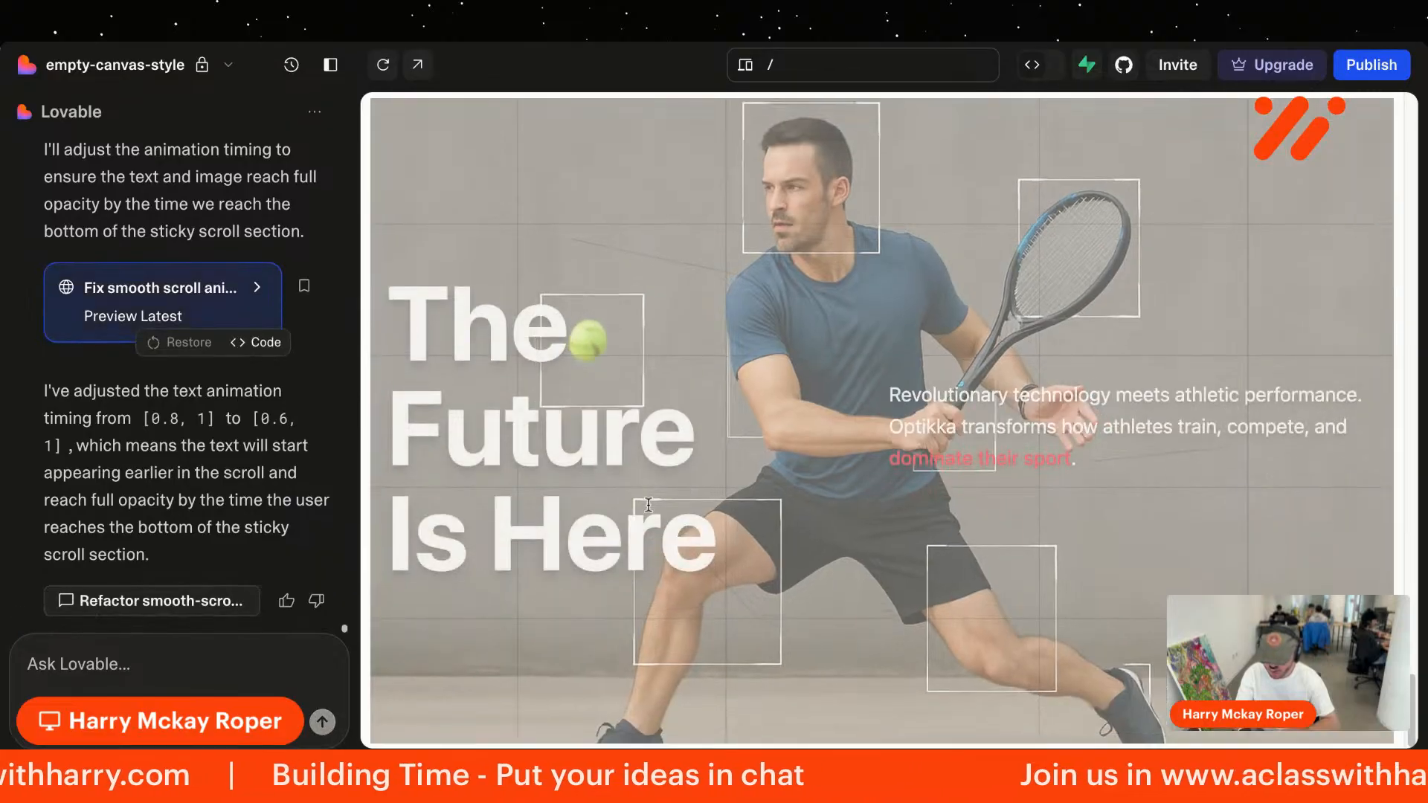
scroll(592, 313, "up", 10)
scroll(592, 313, "down", 5)
scroll(592, 313, "up", 6)
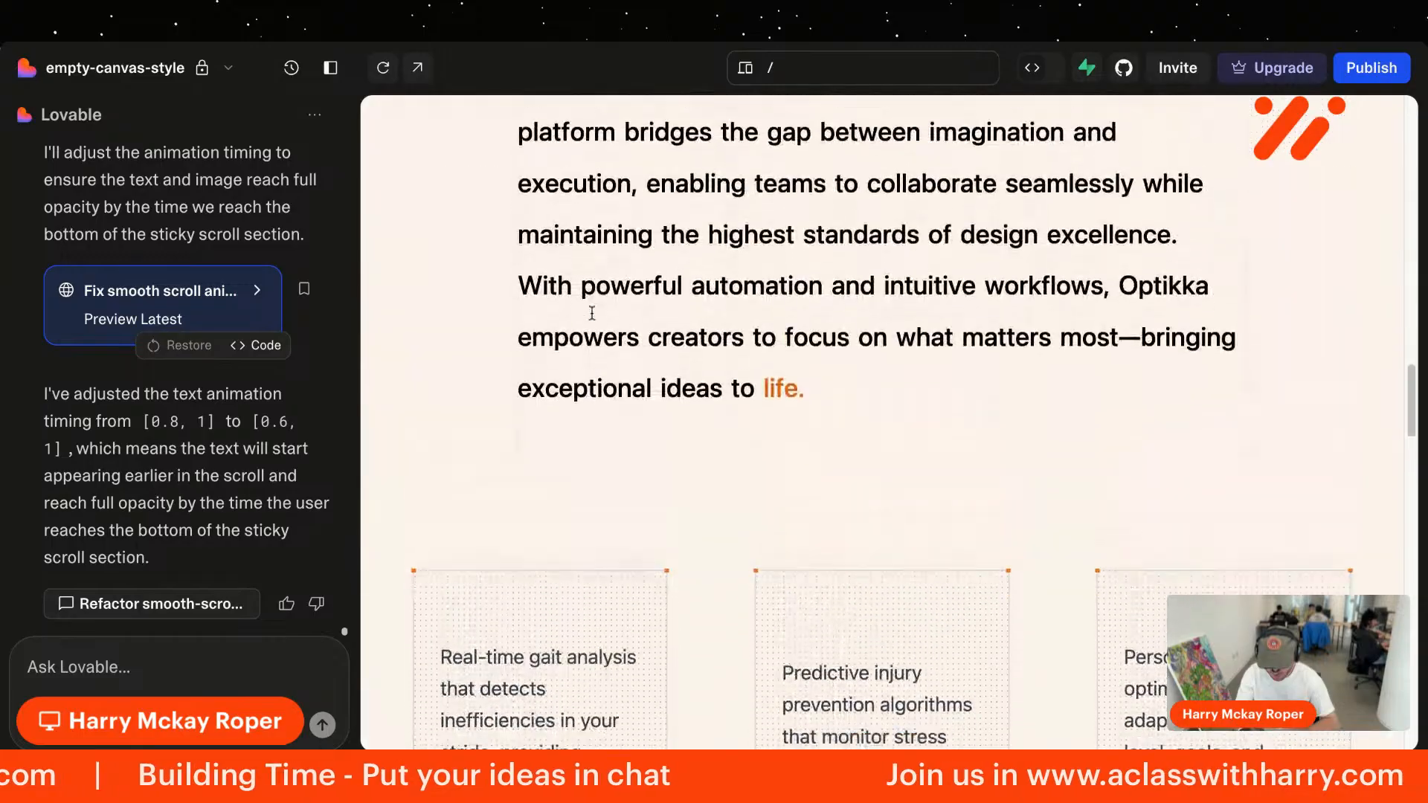
scroll(592, 313, "down", 2)
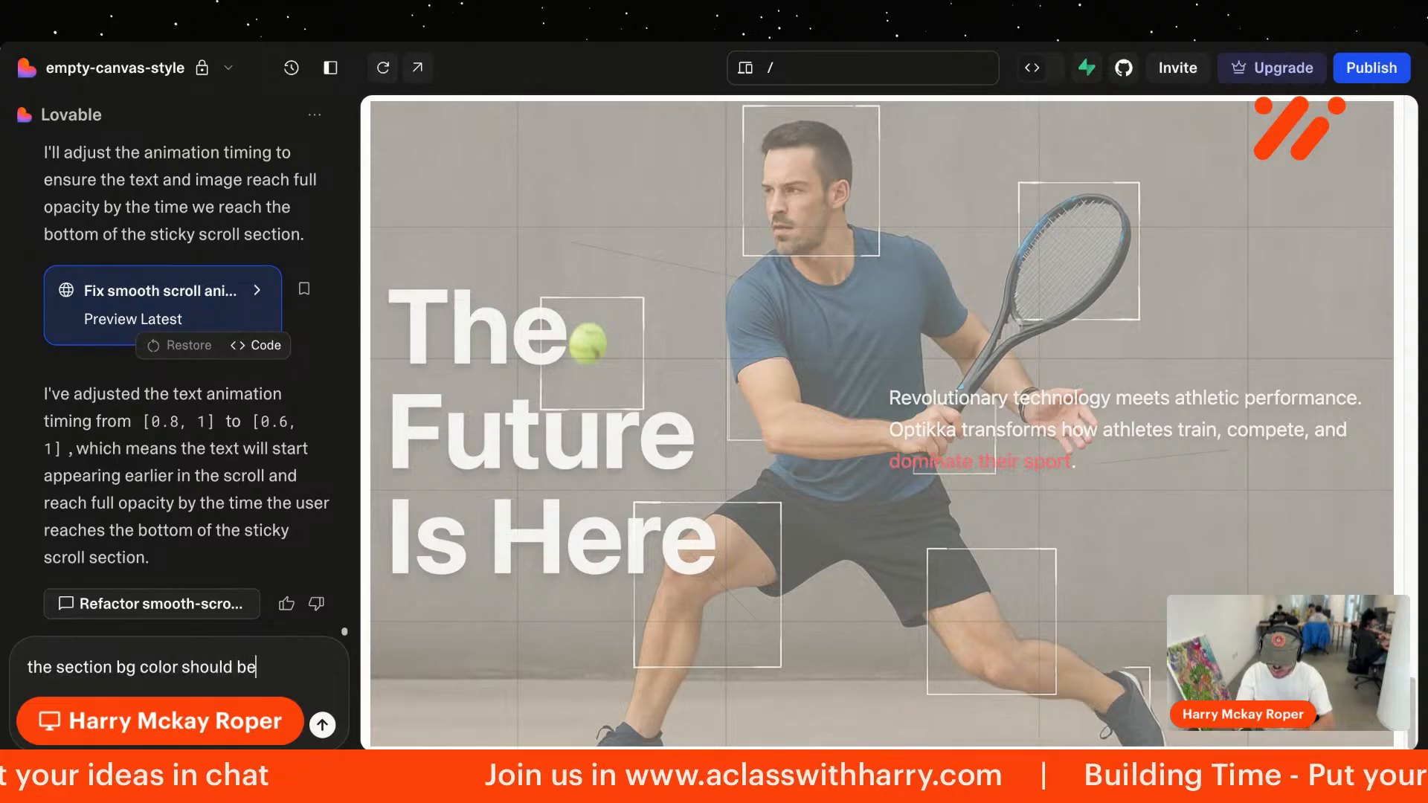
Step: Tell Lovable "the section bg color should be the same creamish we have on site not white"
type("ame creamish we have on si")
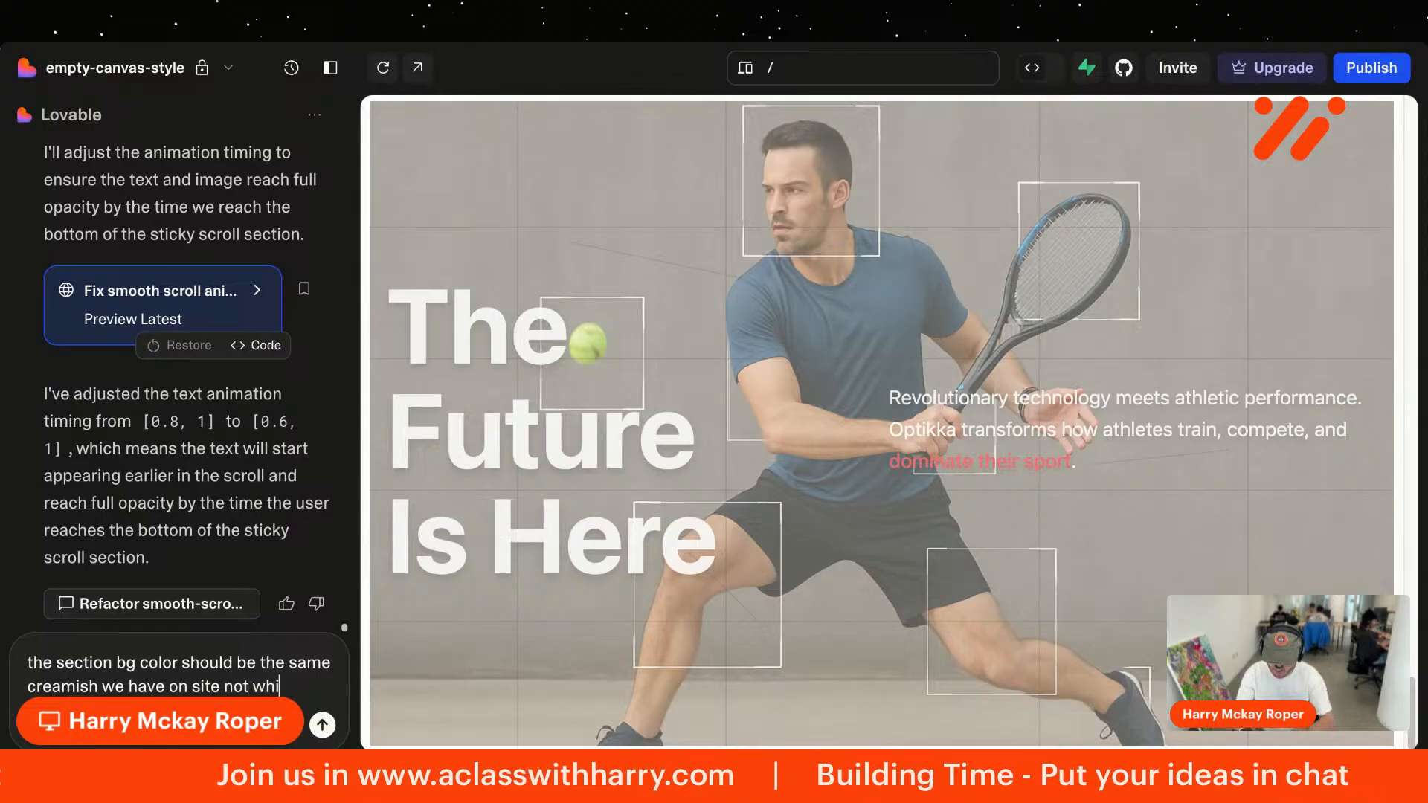
type("te")
key("Return")
Step: Compare the cream feature card area with the smooth scroll section while Lovable processes the background color request
scroll(542, 365, "up", 20)
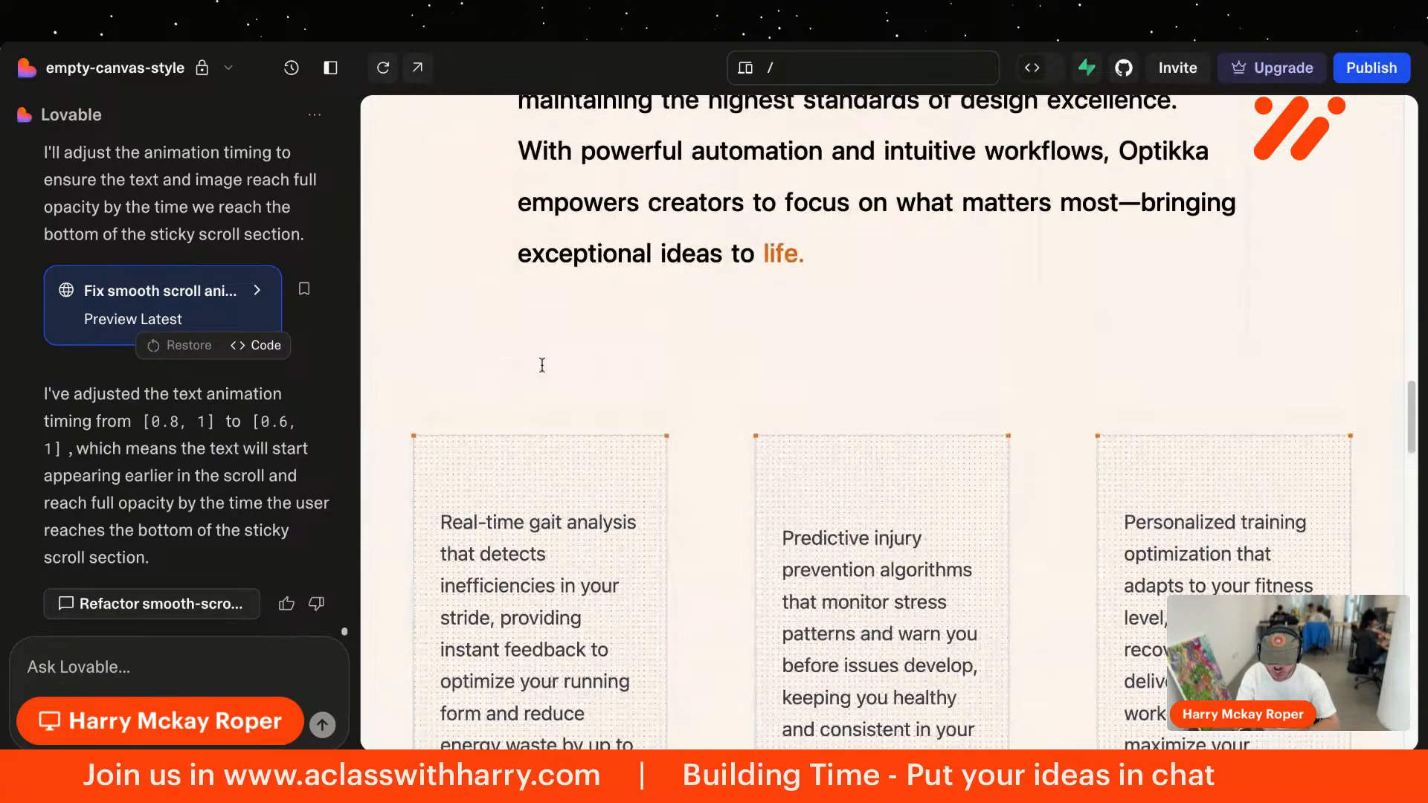
scroll(542, 365, "down", 9)
scroll(668, 582, "up", 10)
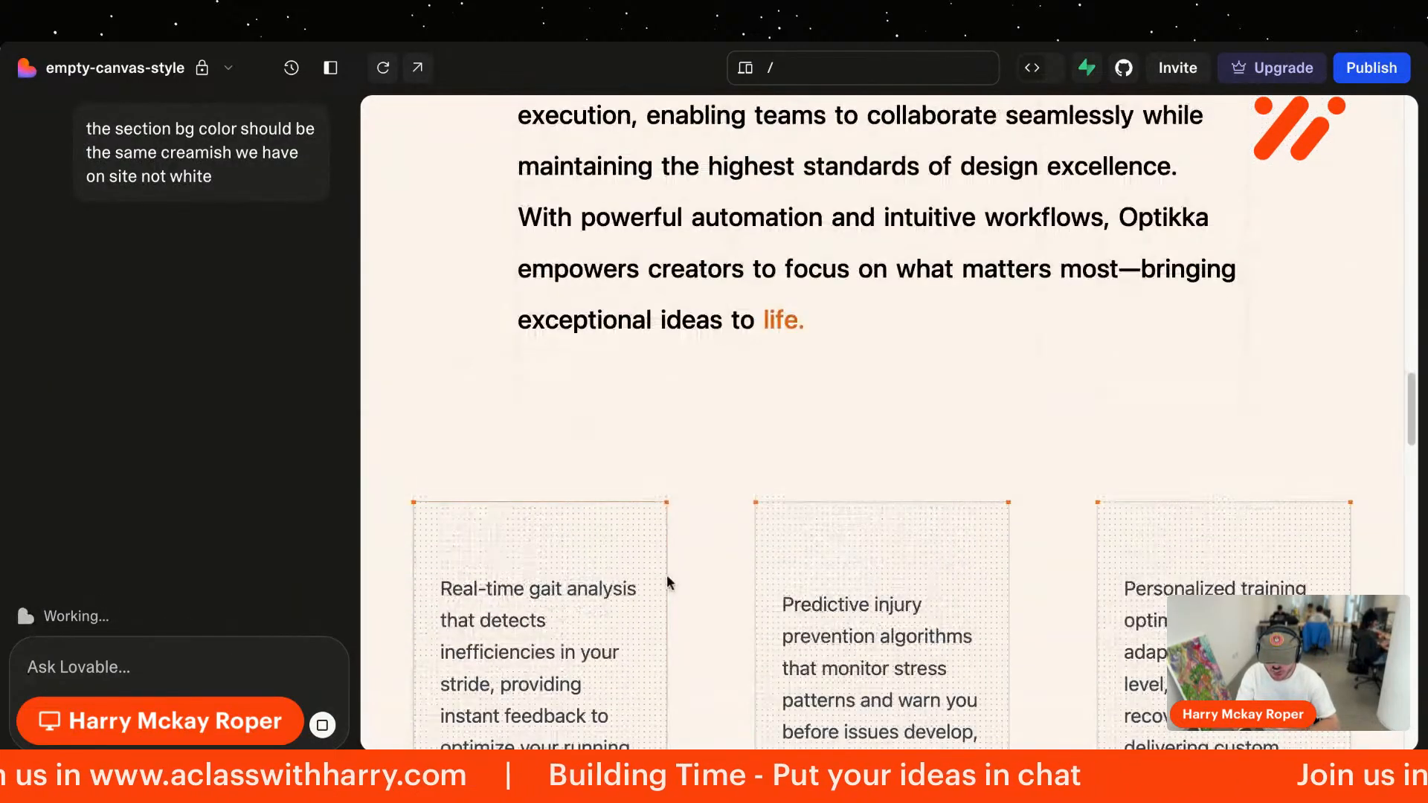
scroll(666, 574, "down", 9)
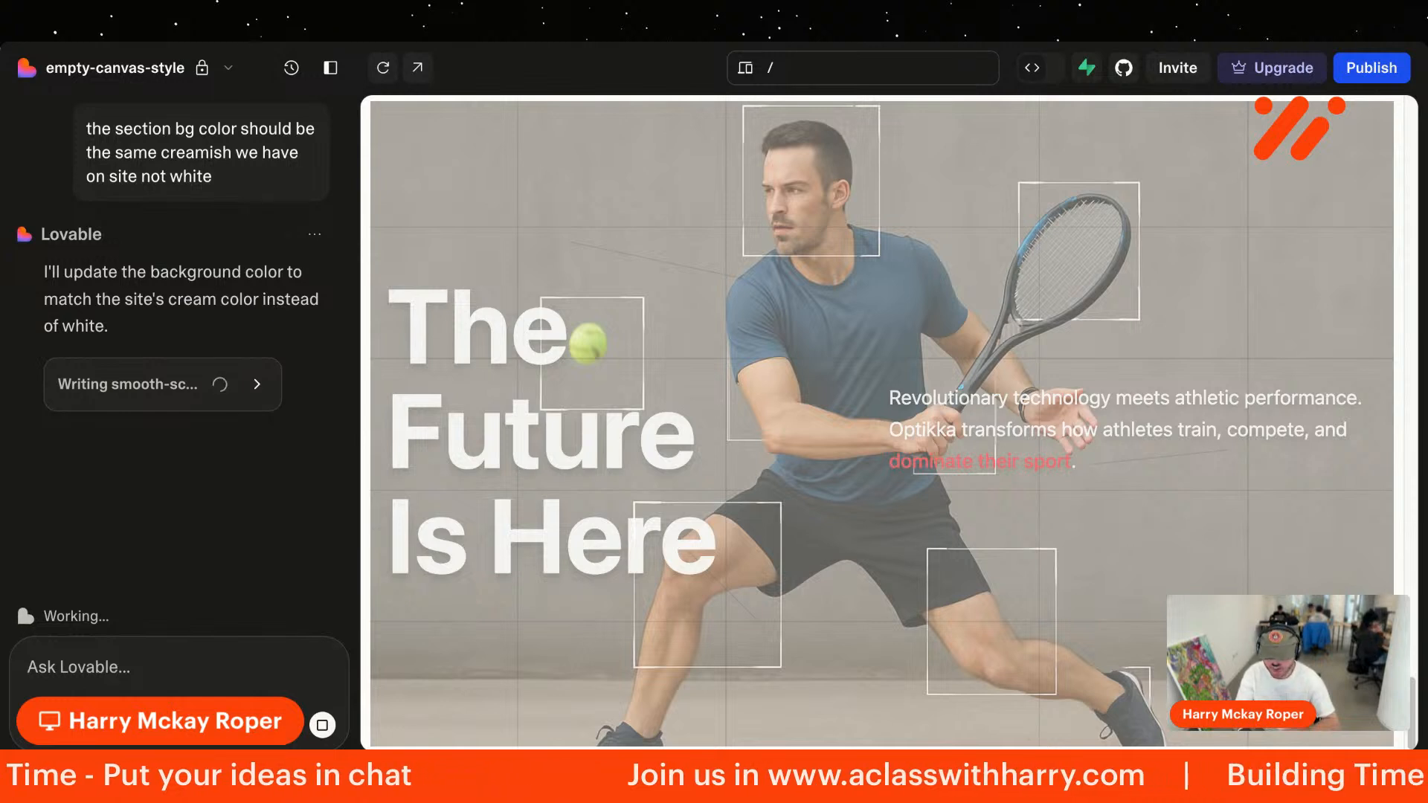
Step: Examine the smooth scroll section's background and overlay text against the cream sections above it while Lovable writes the change
scroll(988, 576, "up", 5)
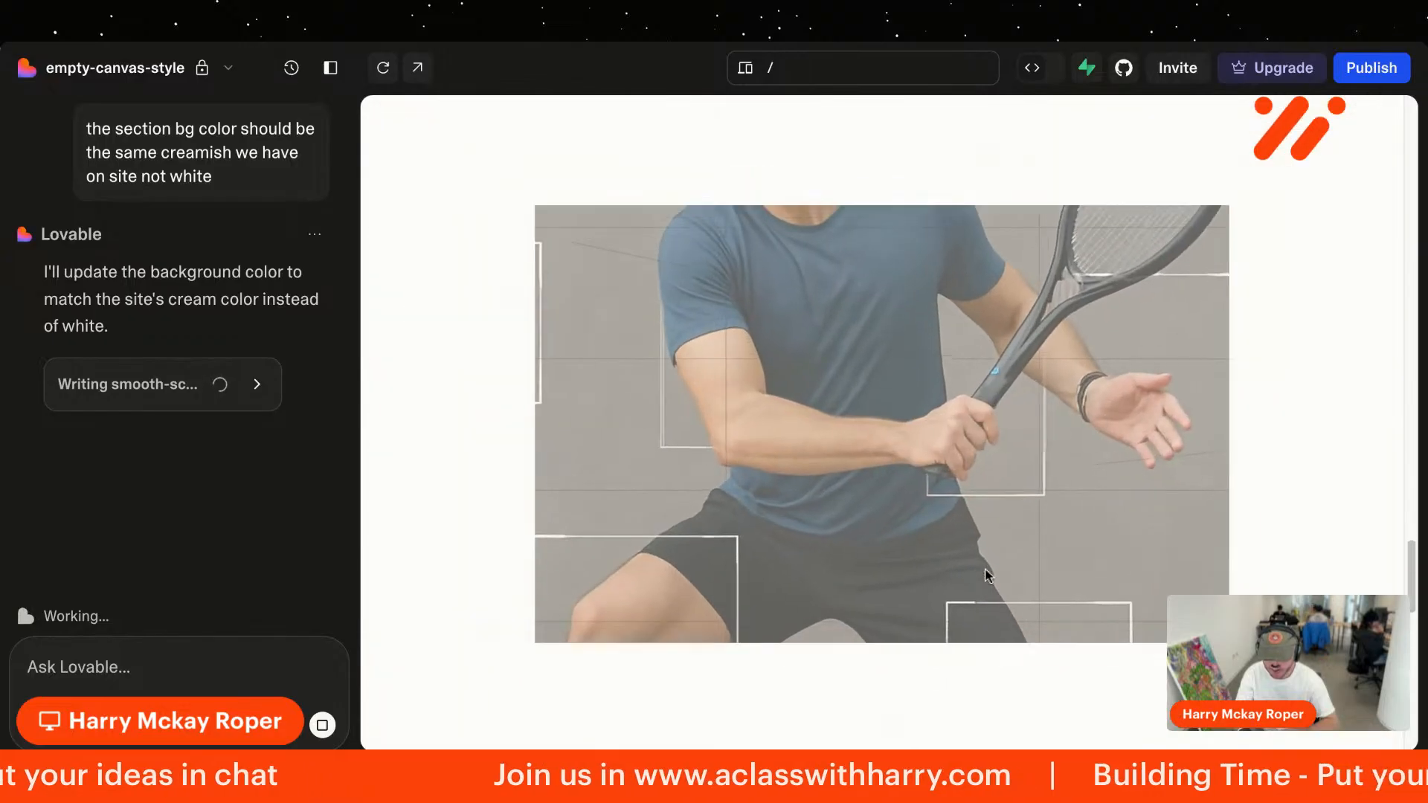
scroll(988, 577, "down", 3)
scroll(988, 576, "up", 8)
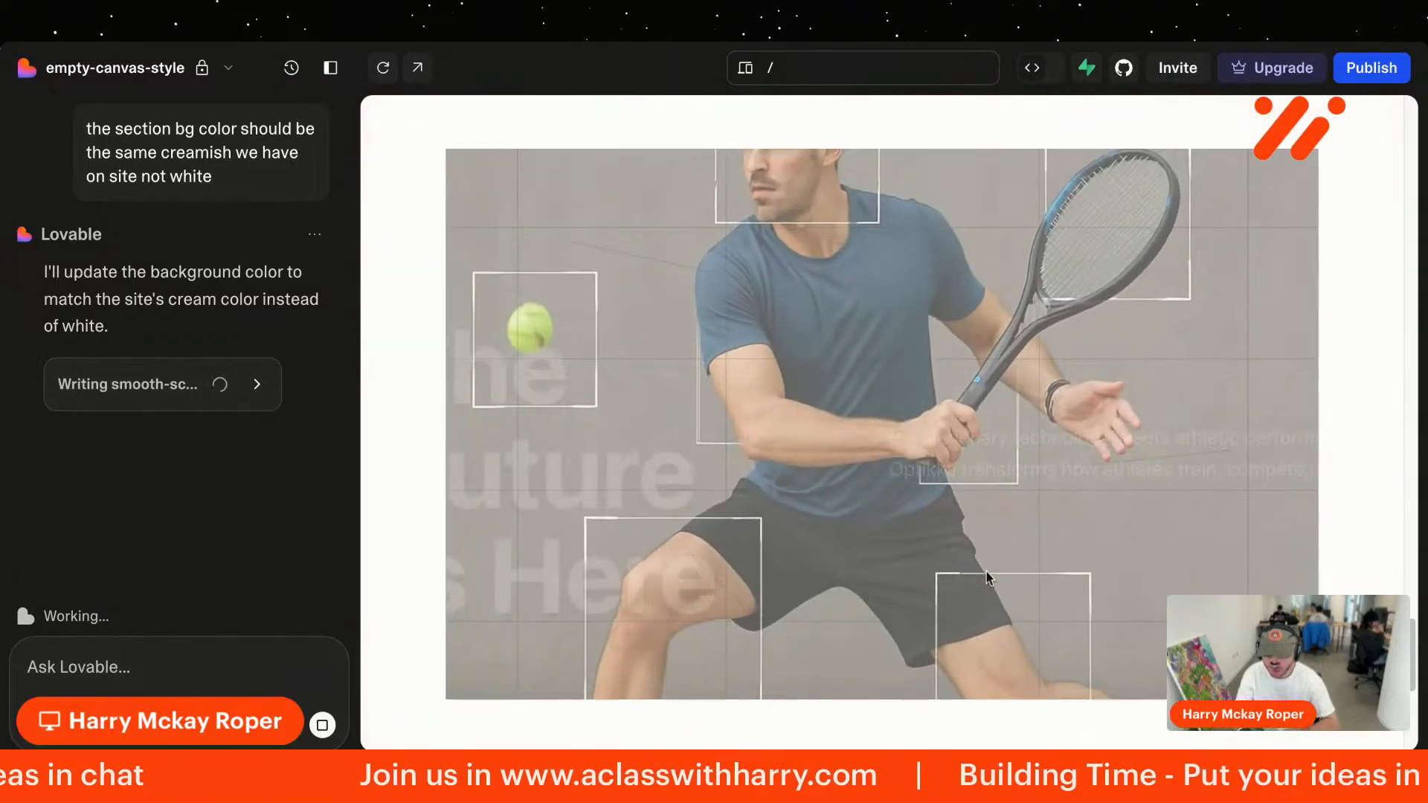
scroll(685, 418, "down", 5)
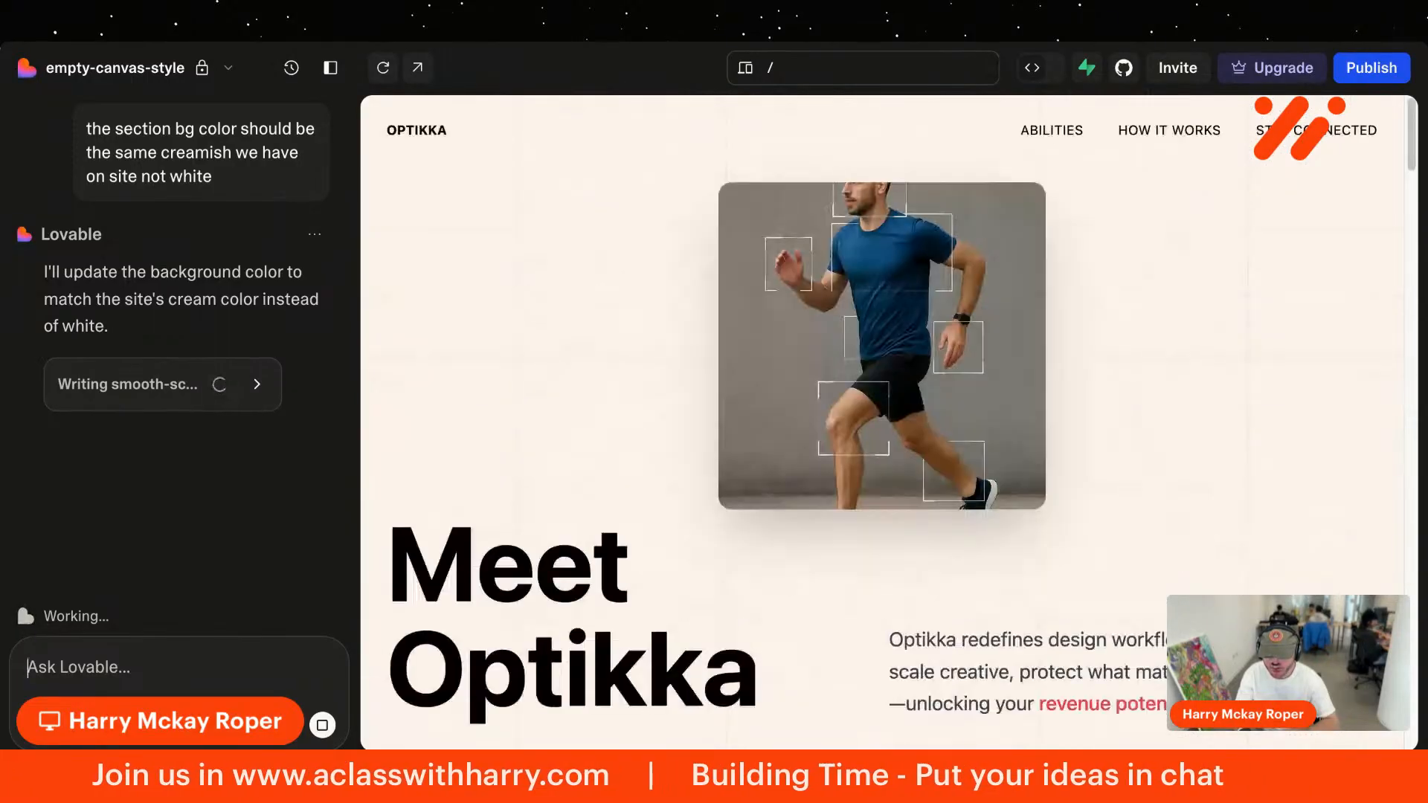
scroll(888, 420, "down", 5)
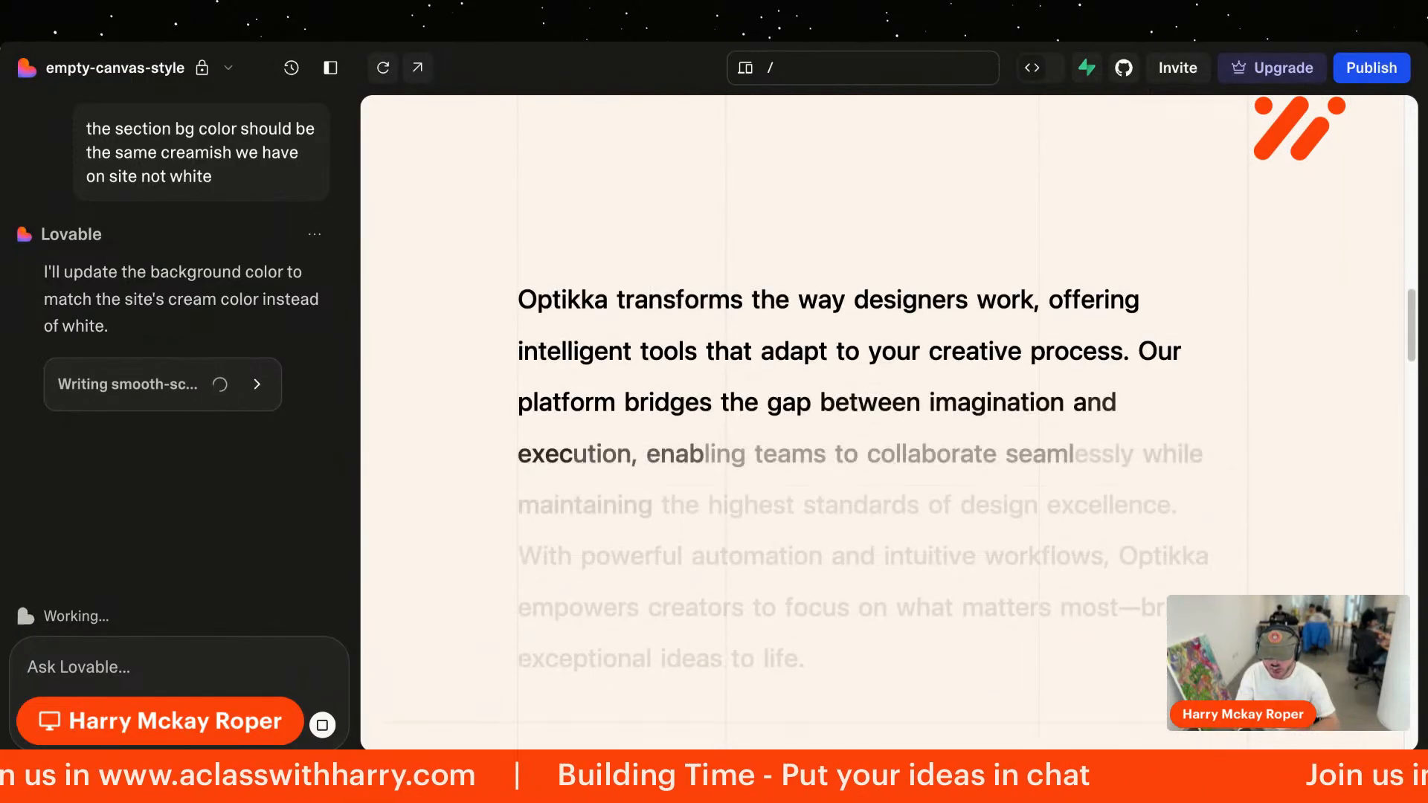
scroll(888, 420, "down", 5)
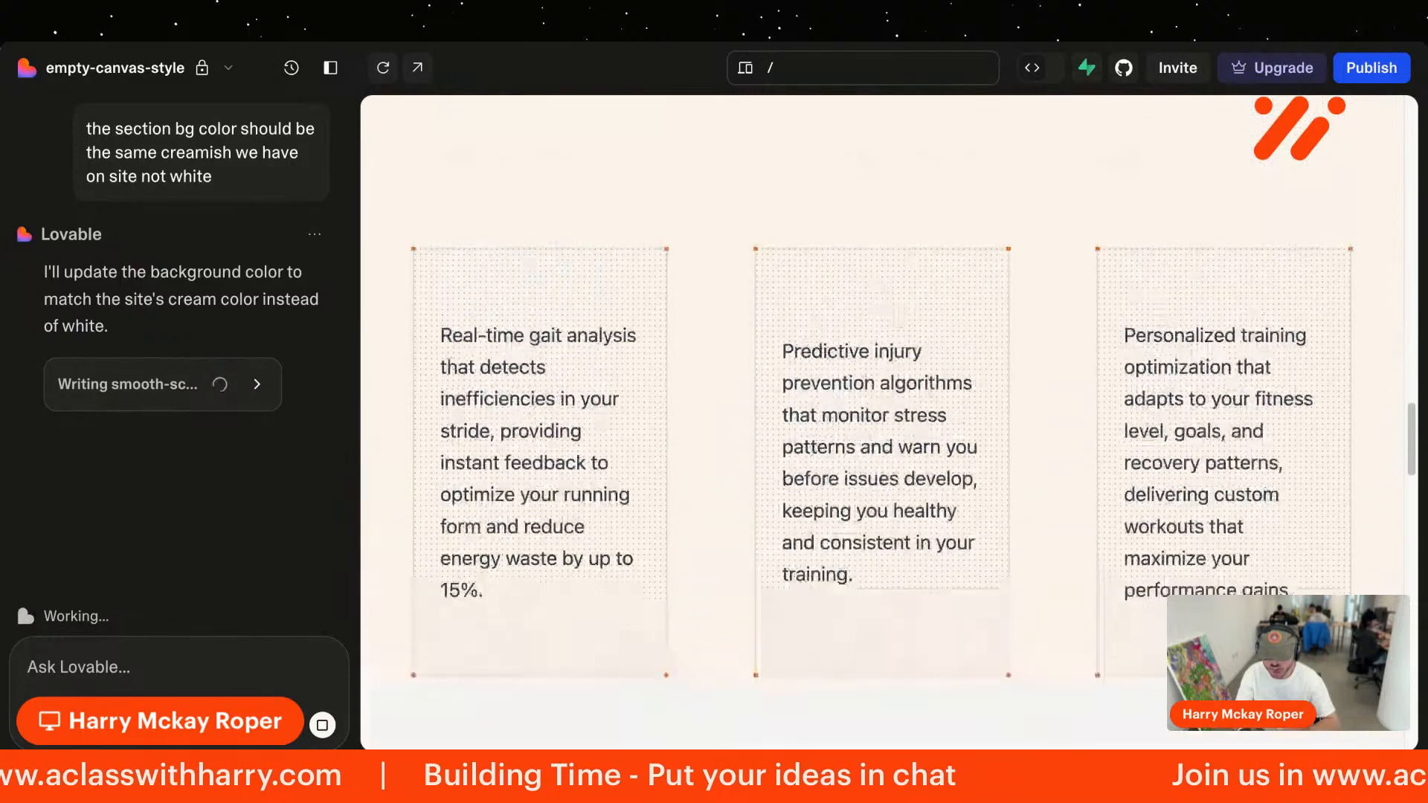
scroll(889, 420, "down", 5)
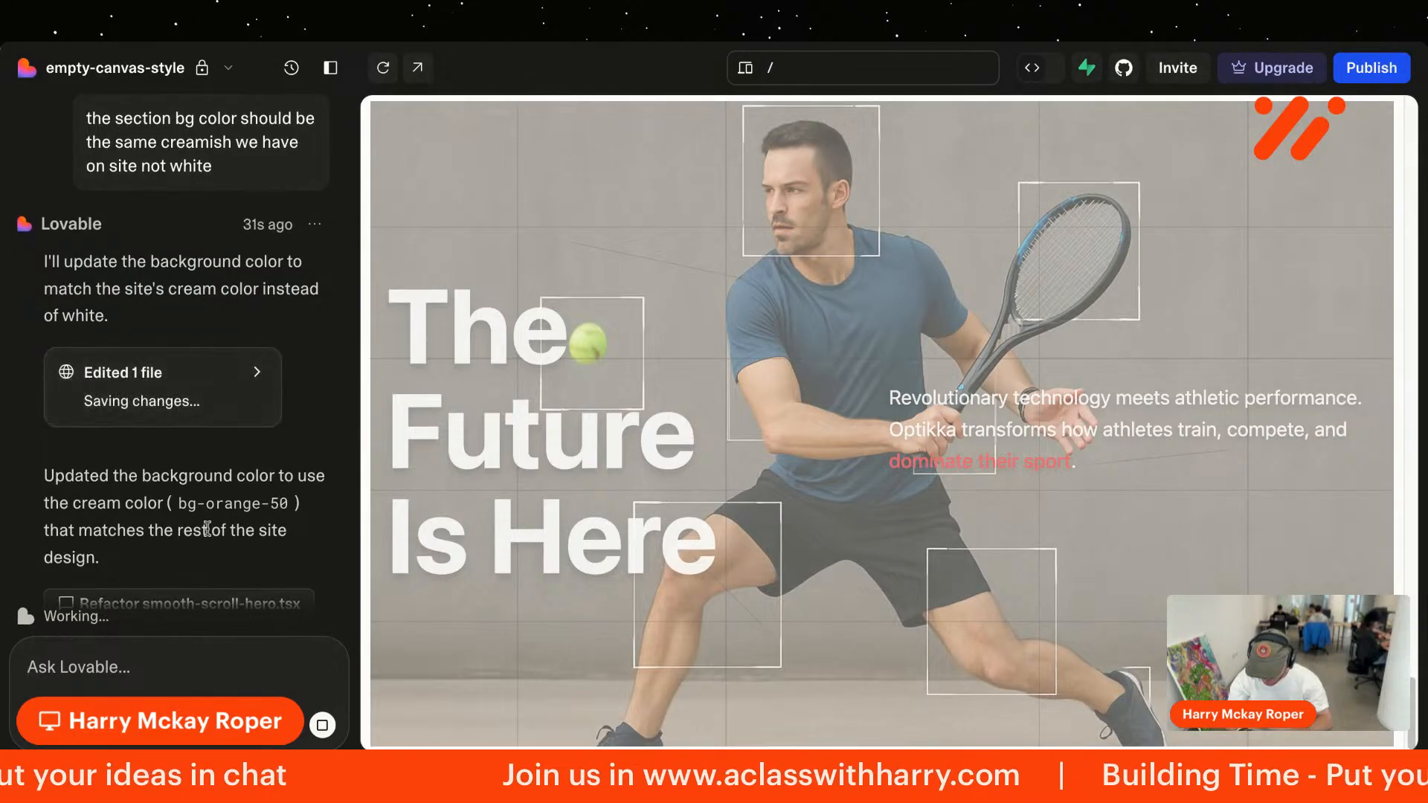
Step: Tell Lovable "yeah but use it for the body as well so thats the default bg color always"
scroll(793, 292, "up", 5)
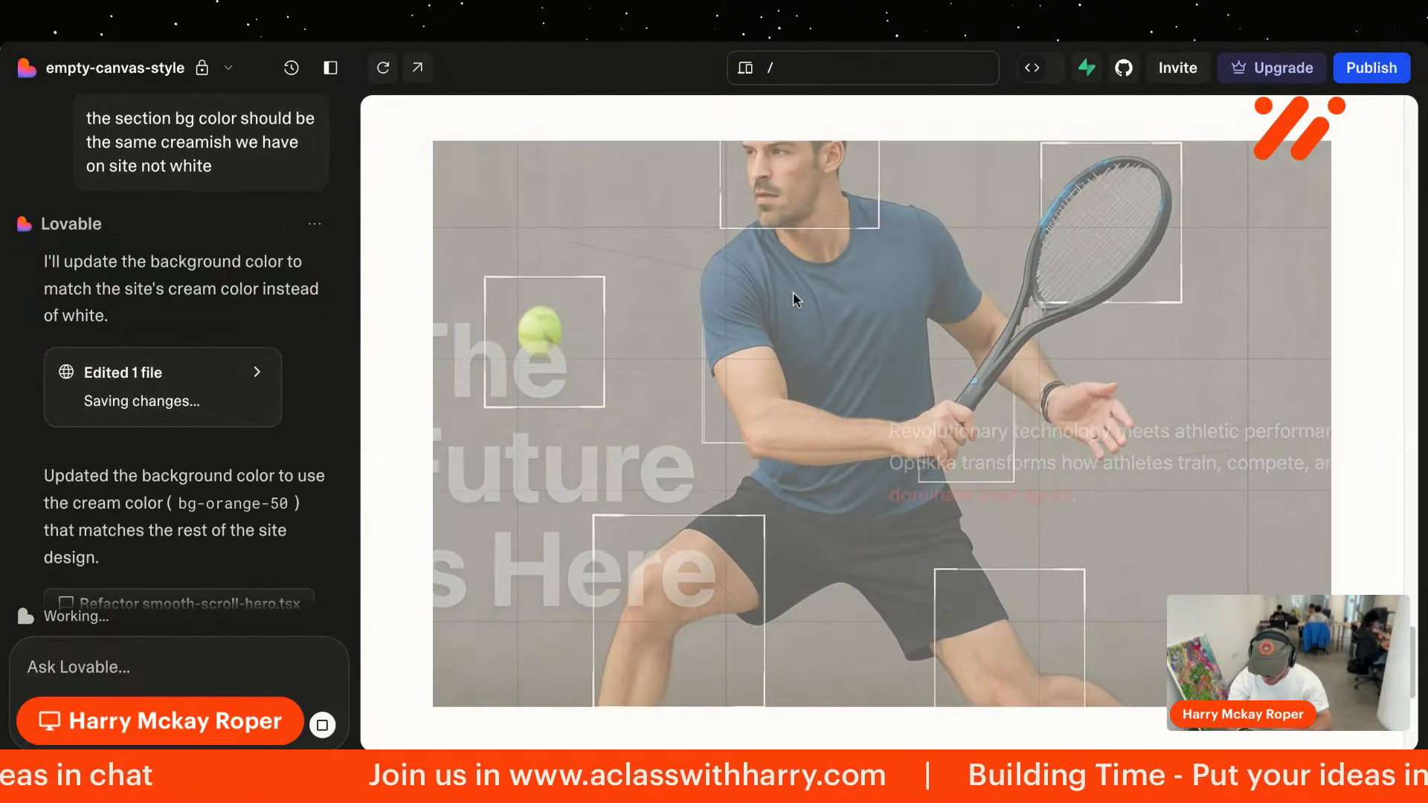
scroll(792, 292, "down", 5)
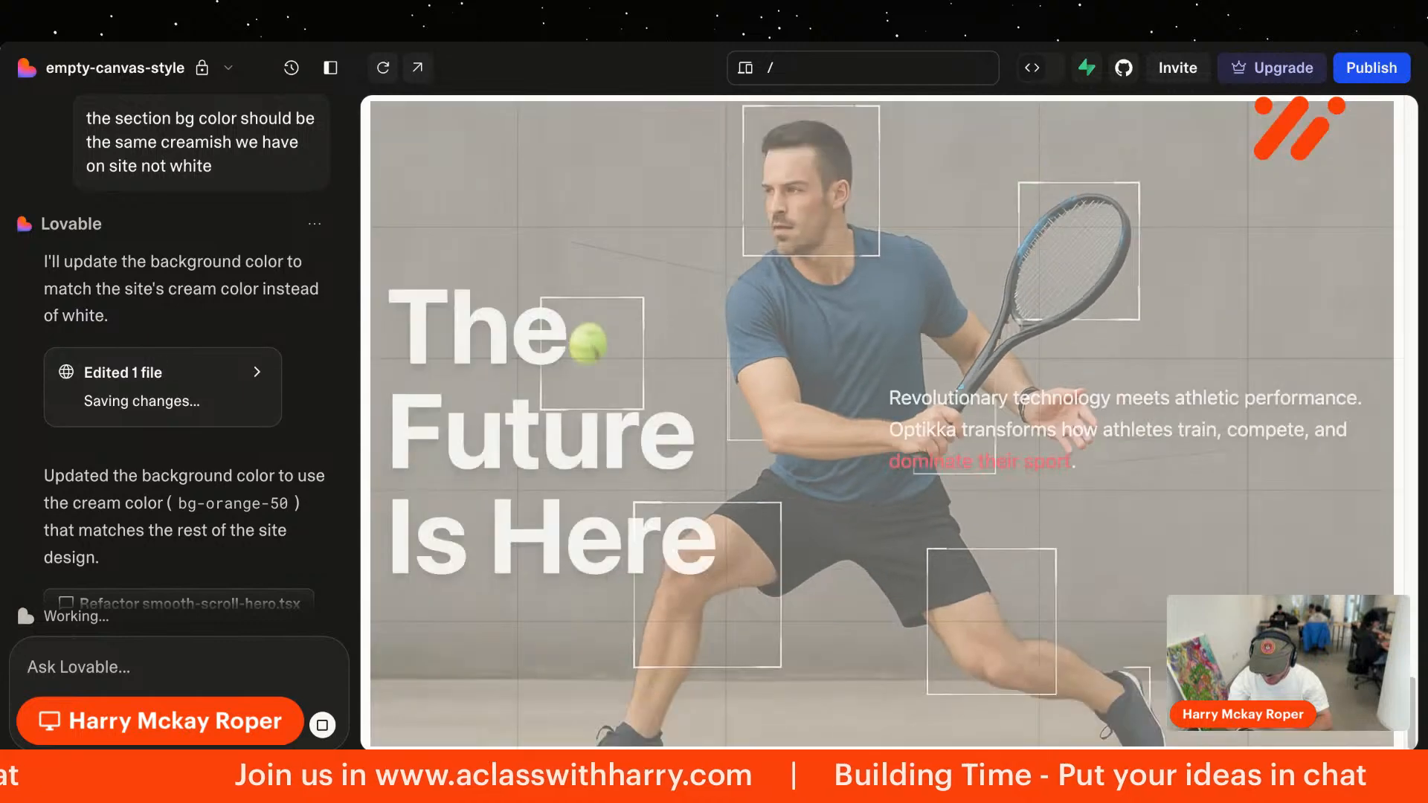
scroll(606, 394, "up", 5)
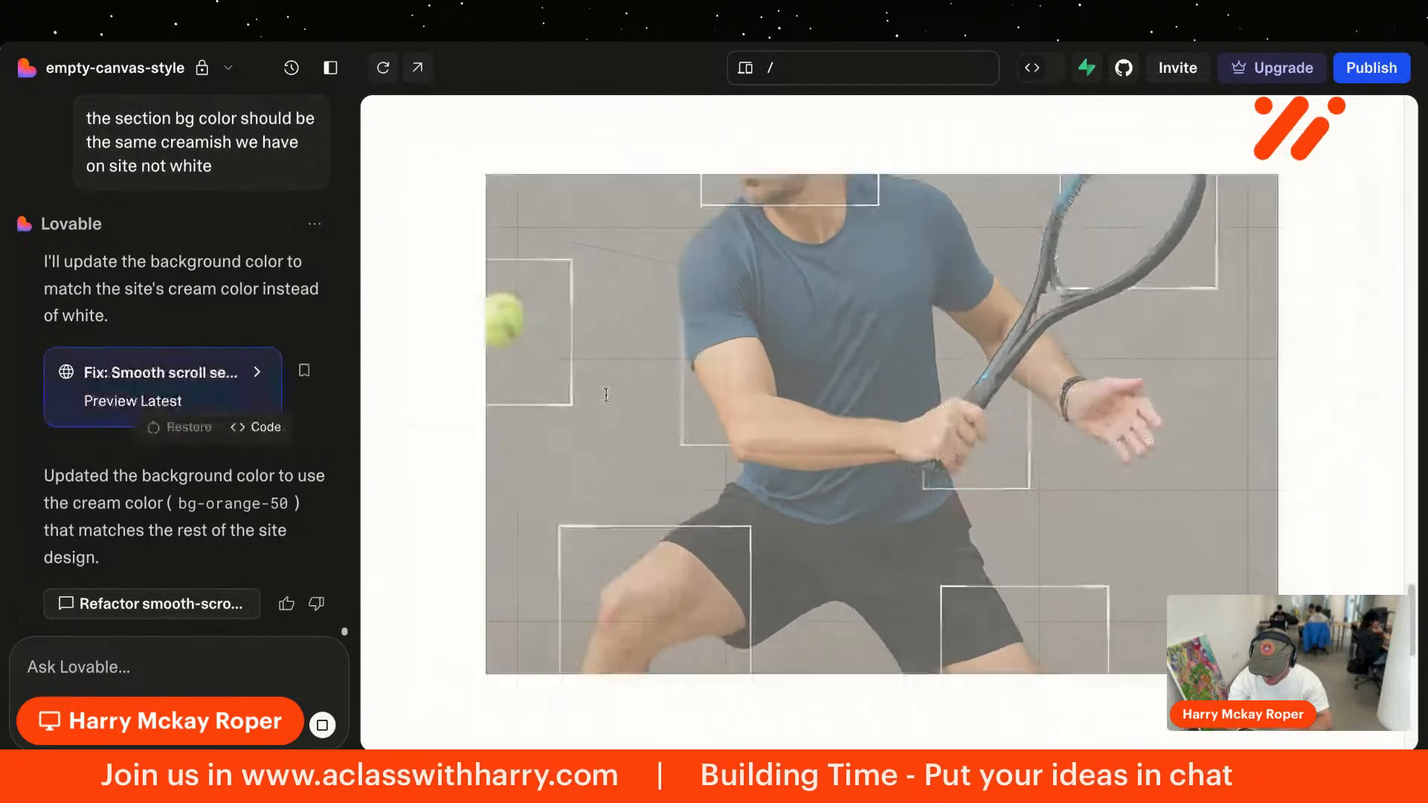
scroll(606, 394, "up", 10)
scroll(606, 395, "down", 20)
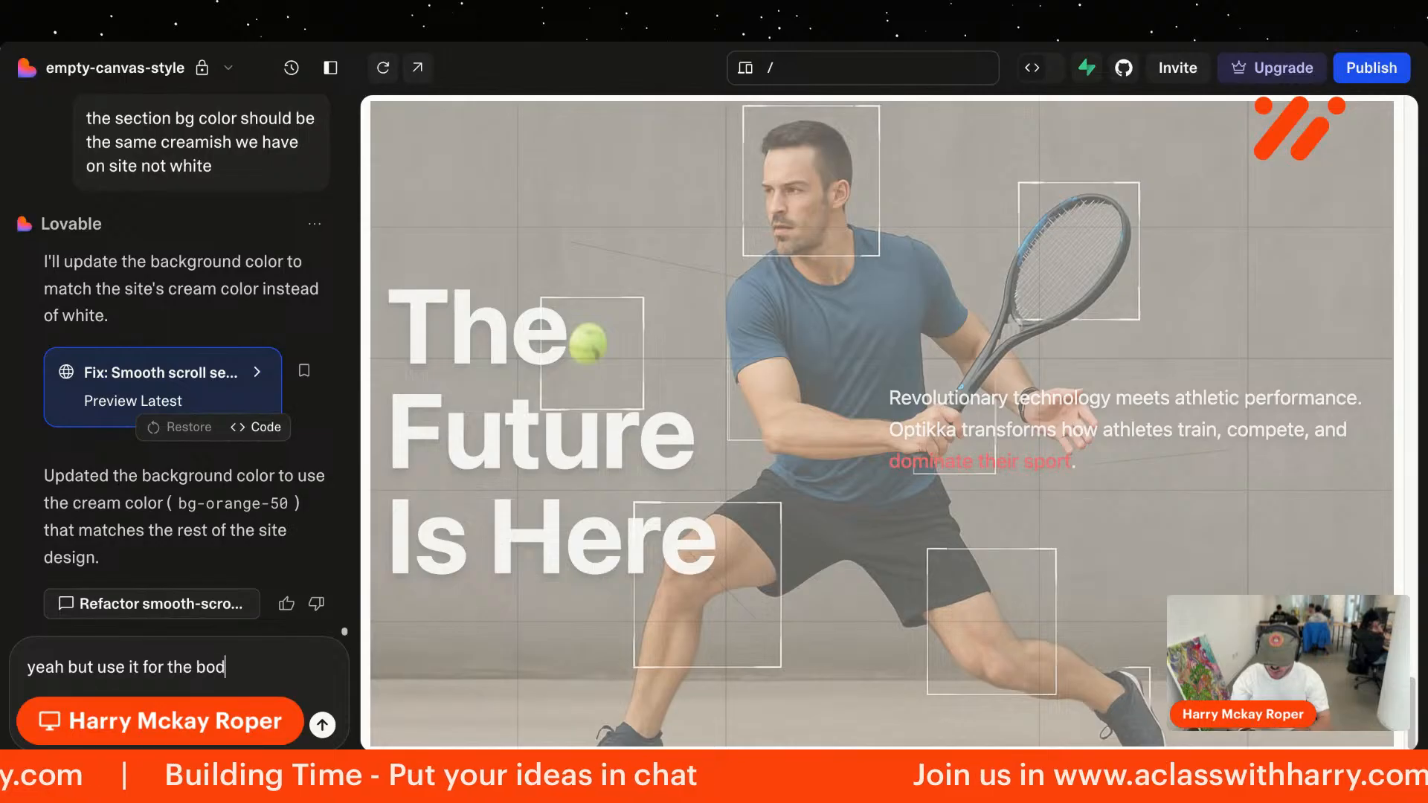
type("thats the default bg color al")
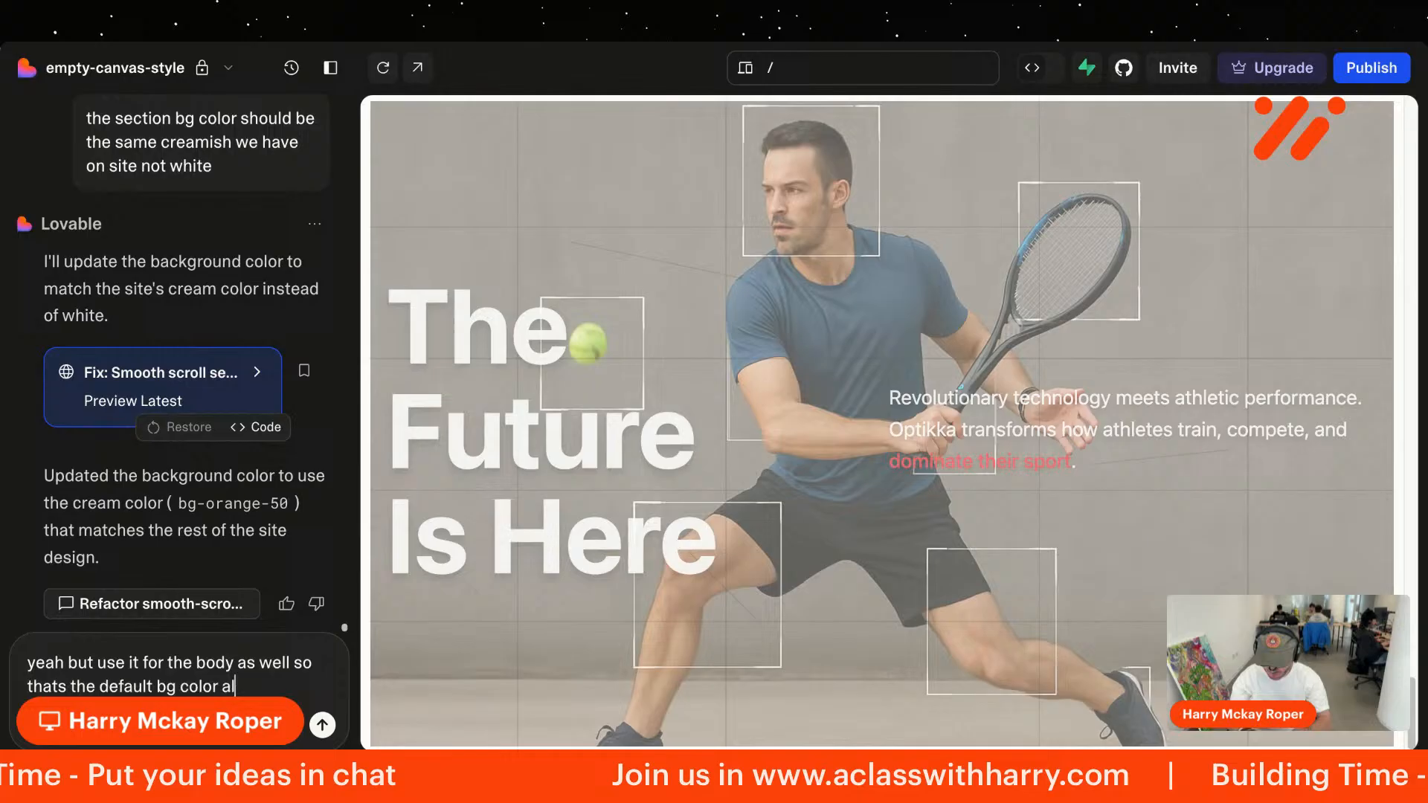
key("Return")
Step: Compare the smooth scroll section's background with the cream hero and text sections while Lovable processes the body background request
scroll(778, 354, "up", 20)
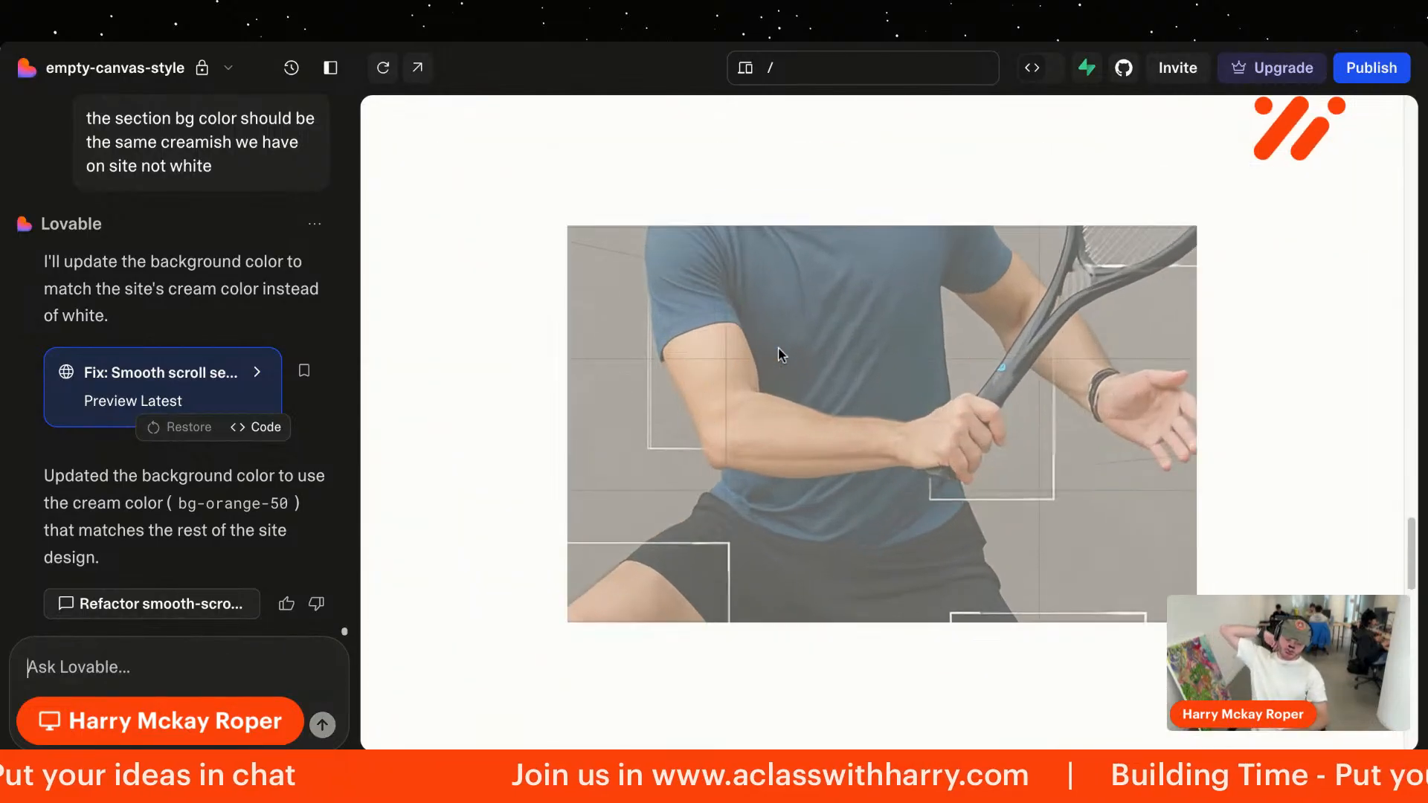
scroll(778, 354, "down", 18)
scroll(777, 354, "up", 20)
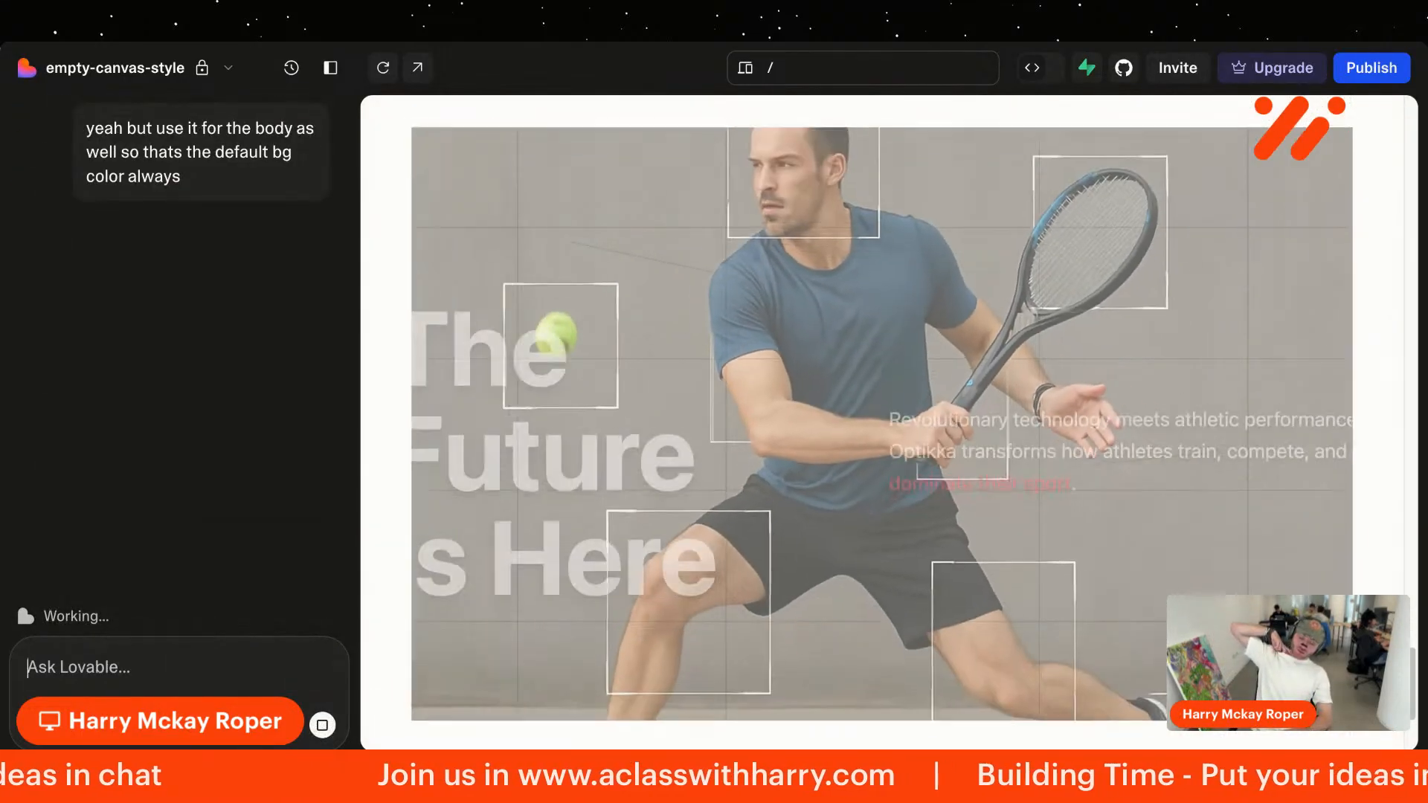
scroll(778, 354, "up", 20)
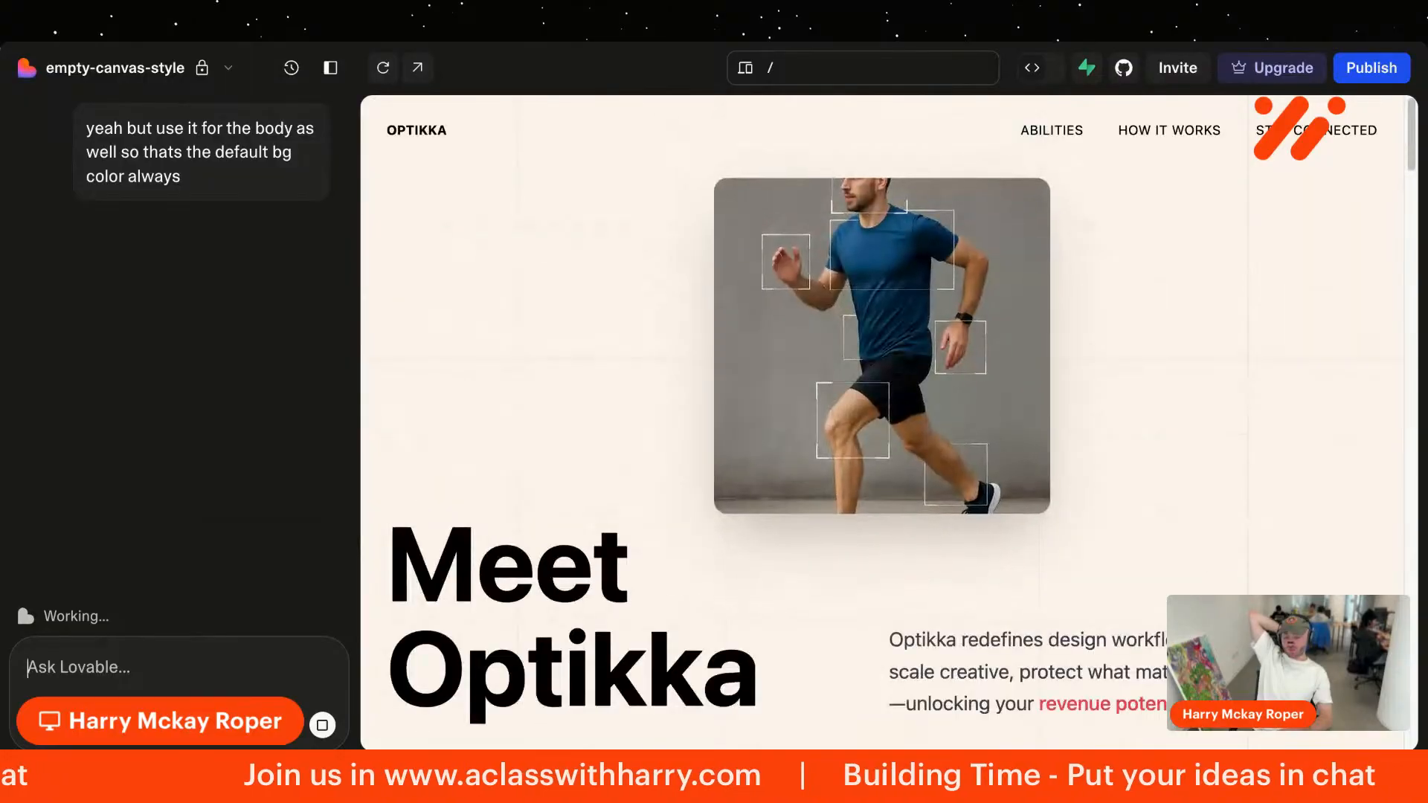
scroll(733, 436, "down", 7)
scroll(734, 441, "down", 20)
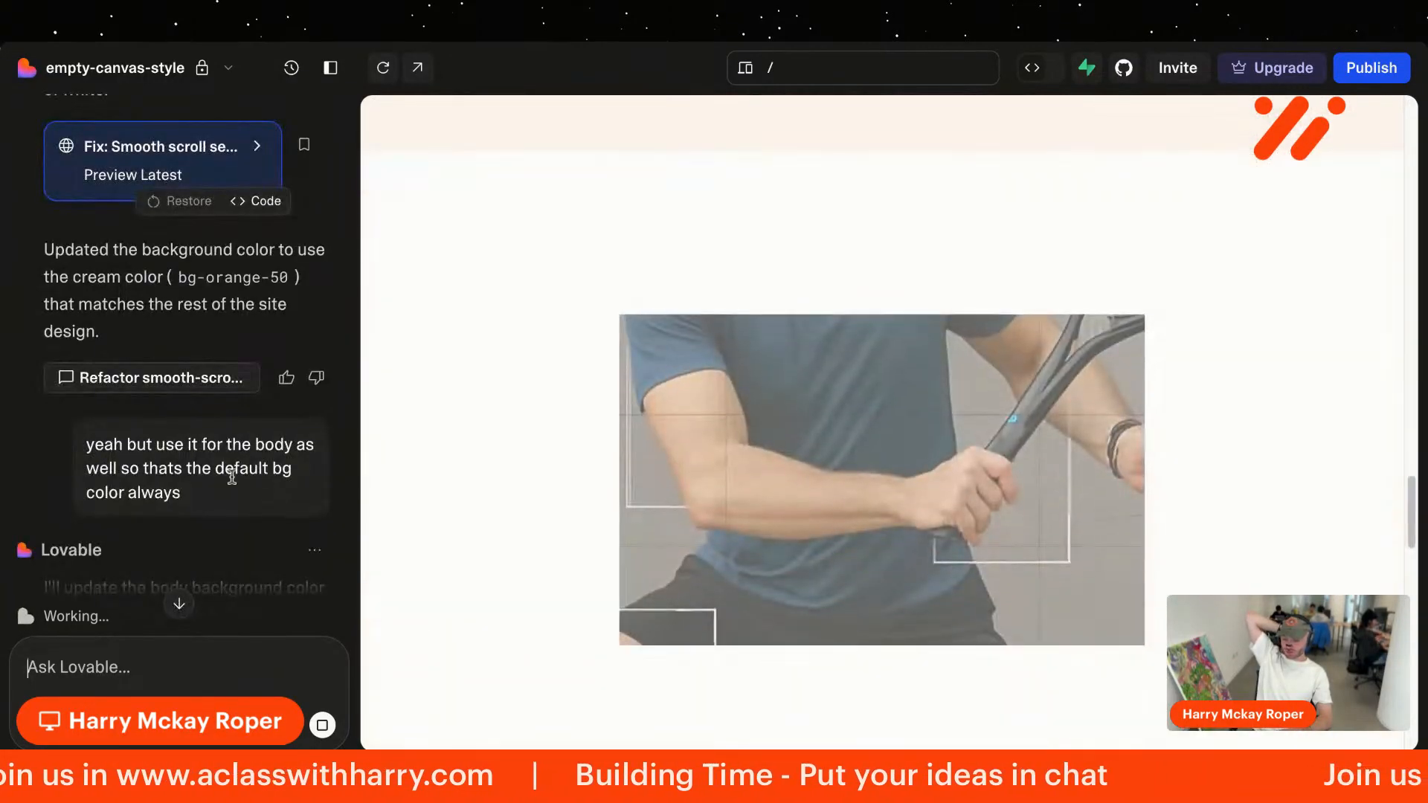
scroll(232, 476, "down", 5)
scroll(549, 421, "down", 8)
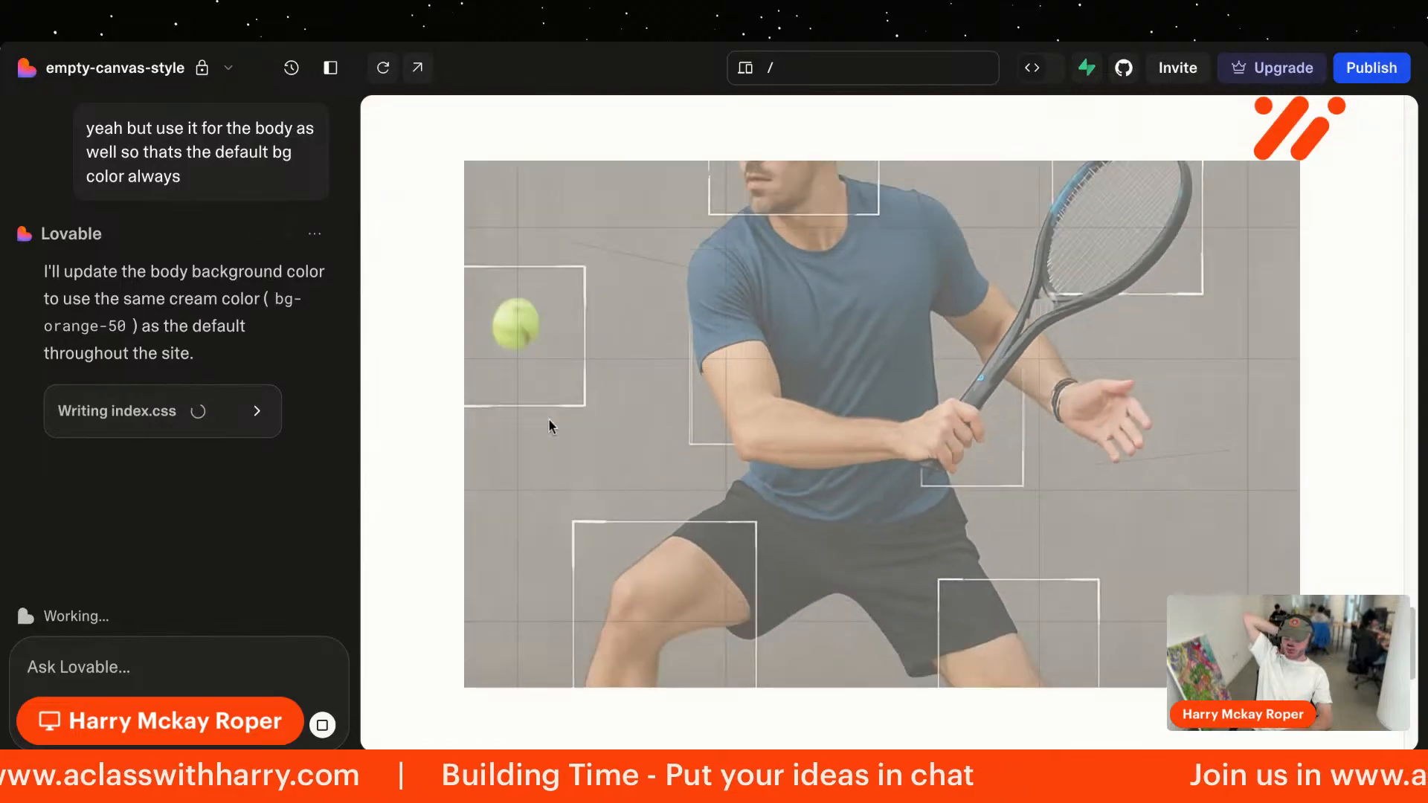
scroll(549, 422, "up", 10)
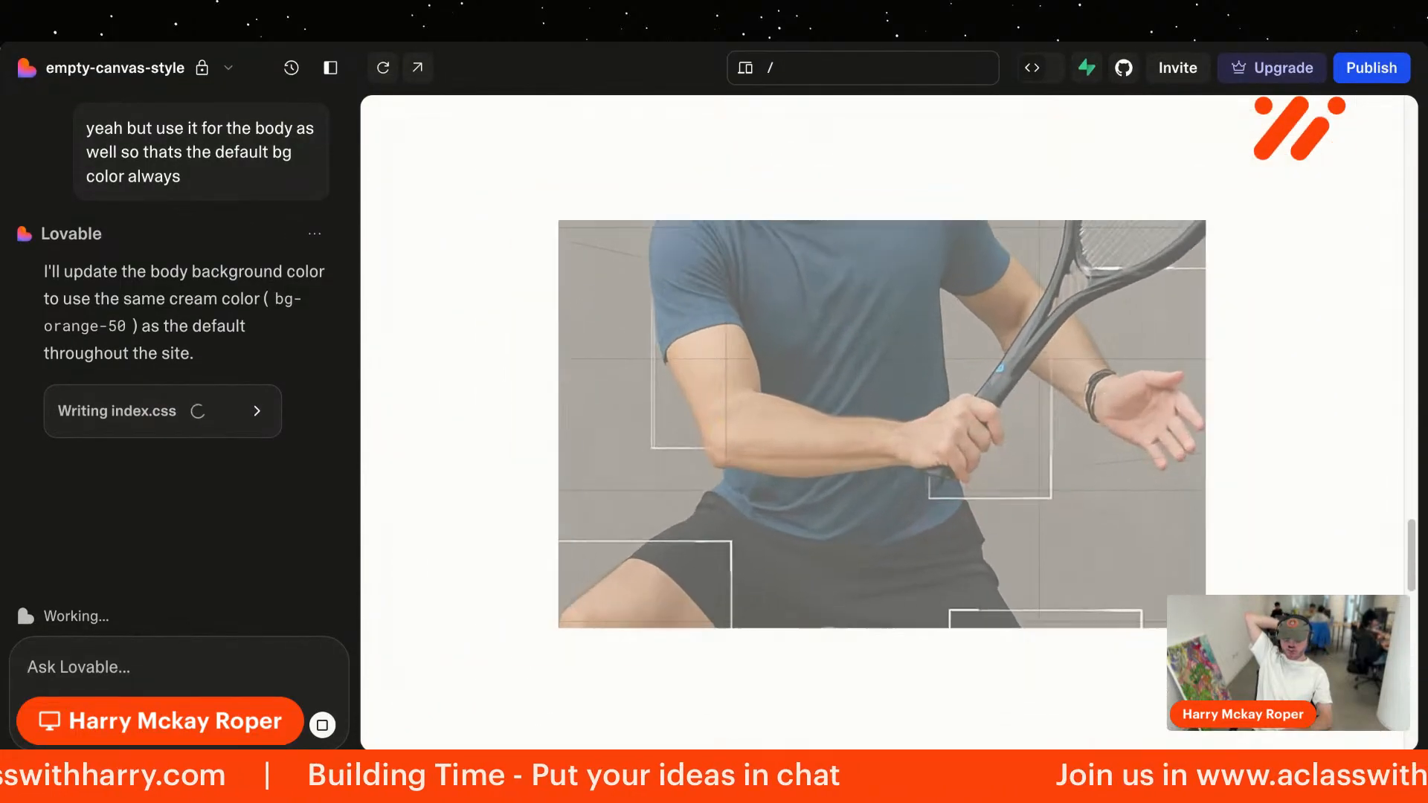
scroll(549, 422, "up", 12)
scroll(549, 422, "down", 20)
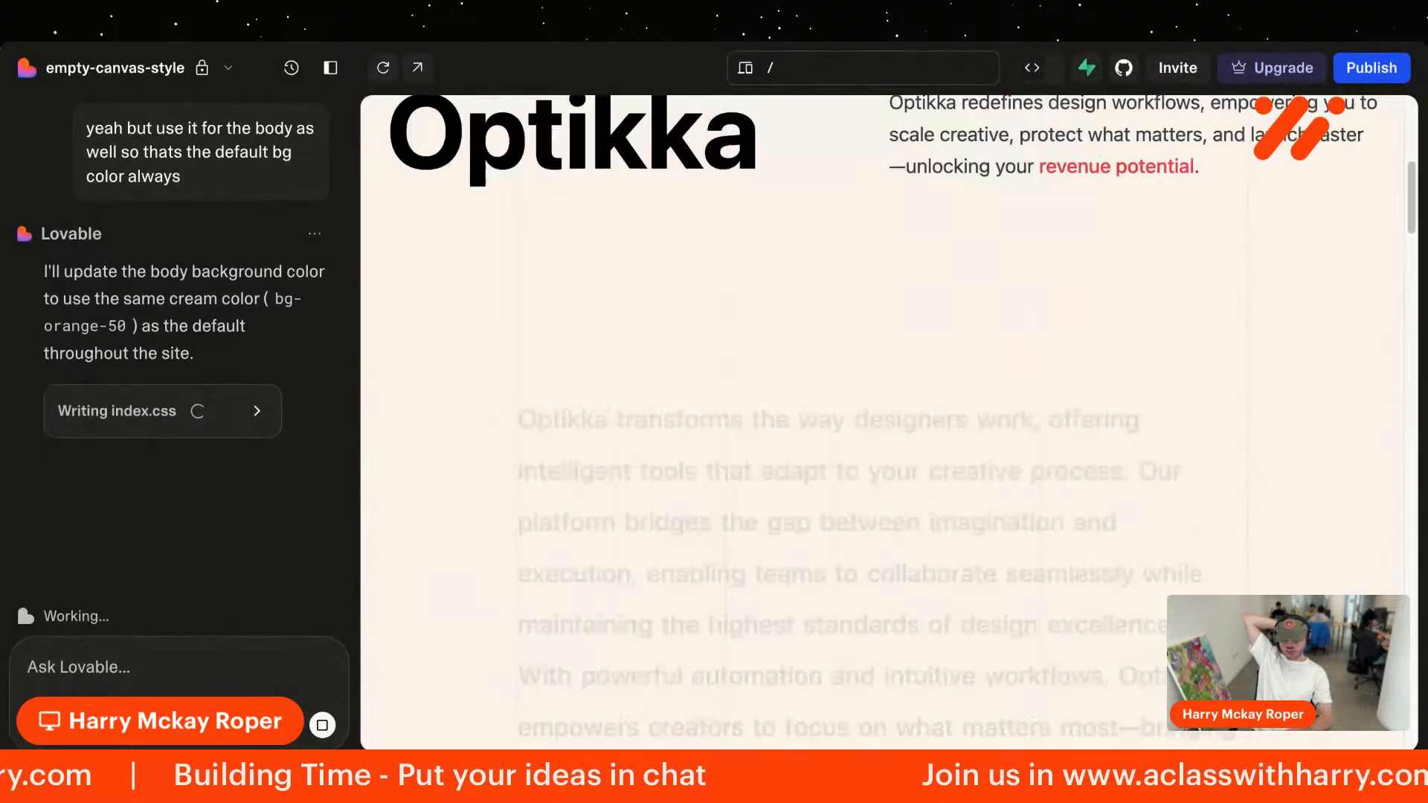
scroll(882, 424, "down", 5)
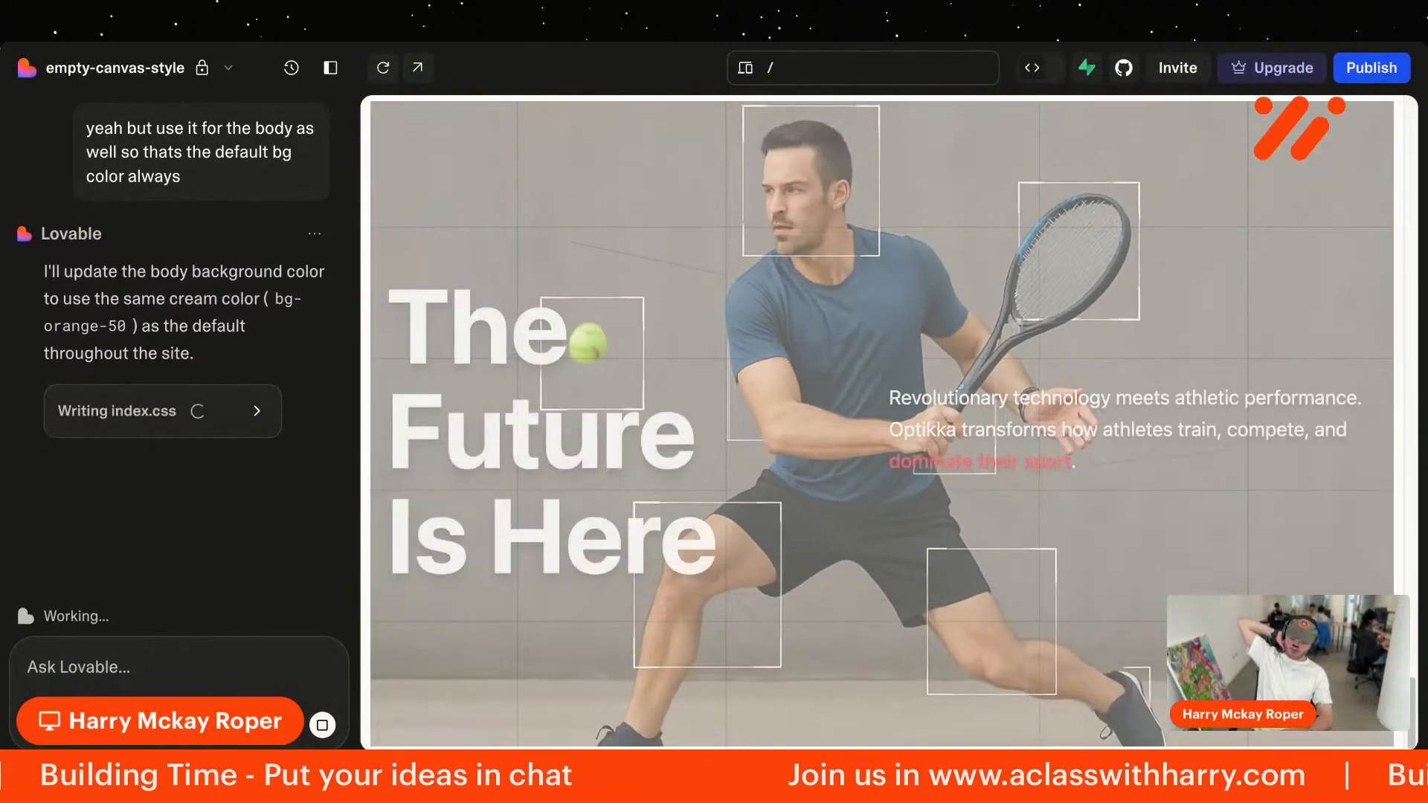
scroll(885, 423, "up", 15)
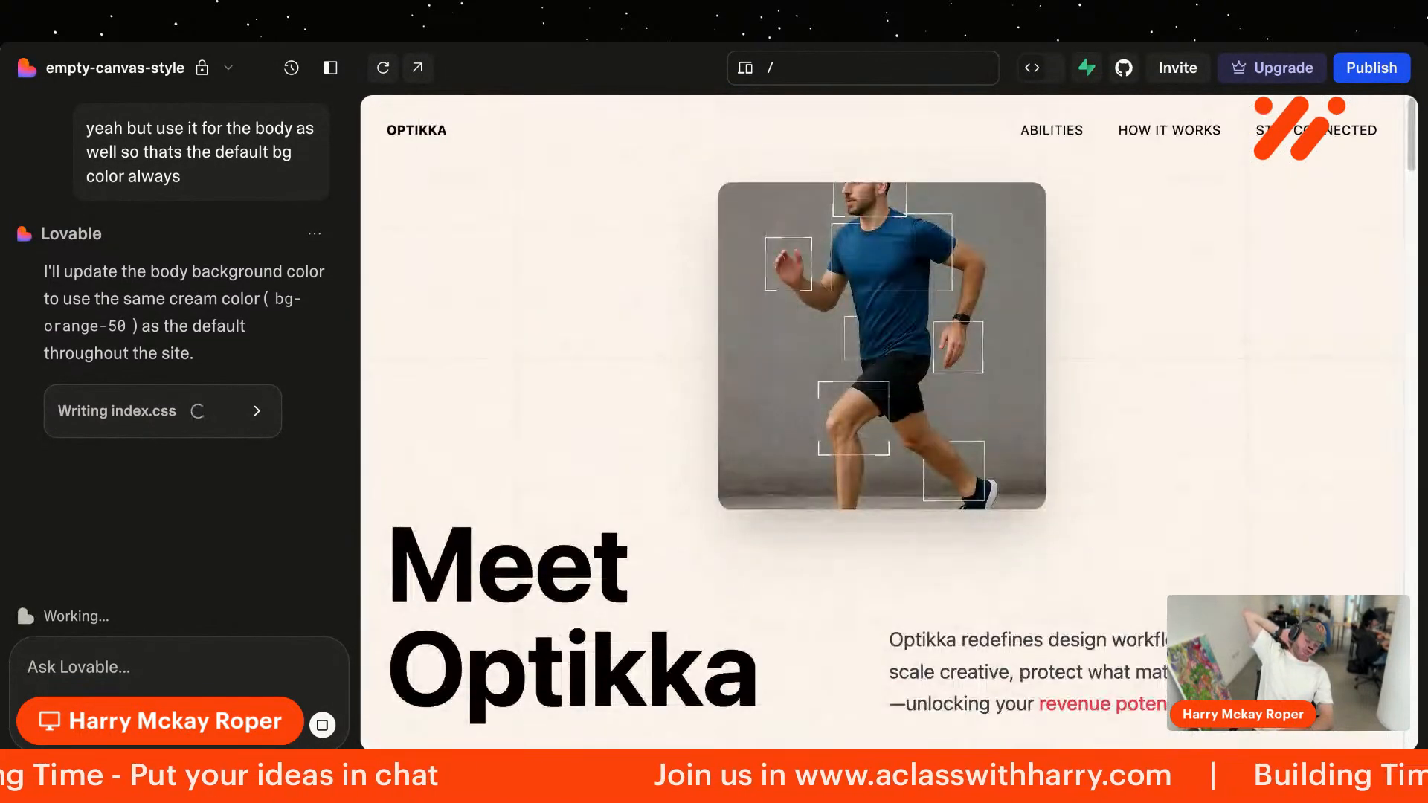
scroll(885, 423, "down", 4)
scroll(885, 422, "down", 10)
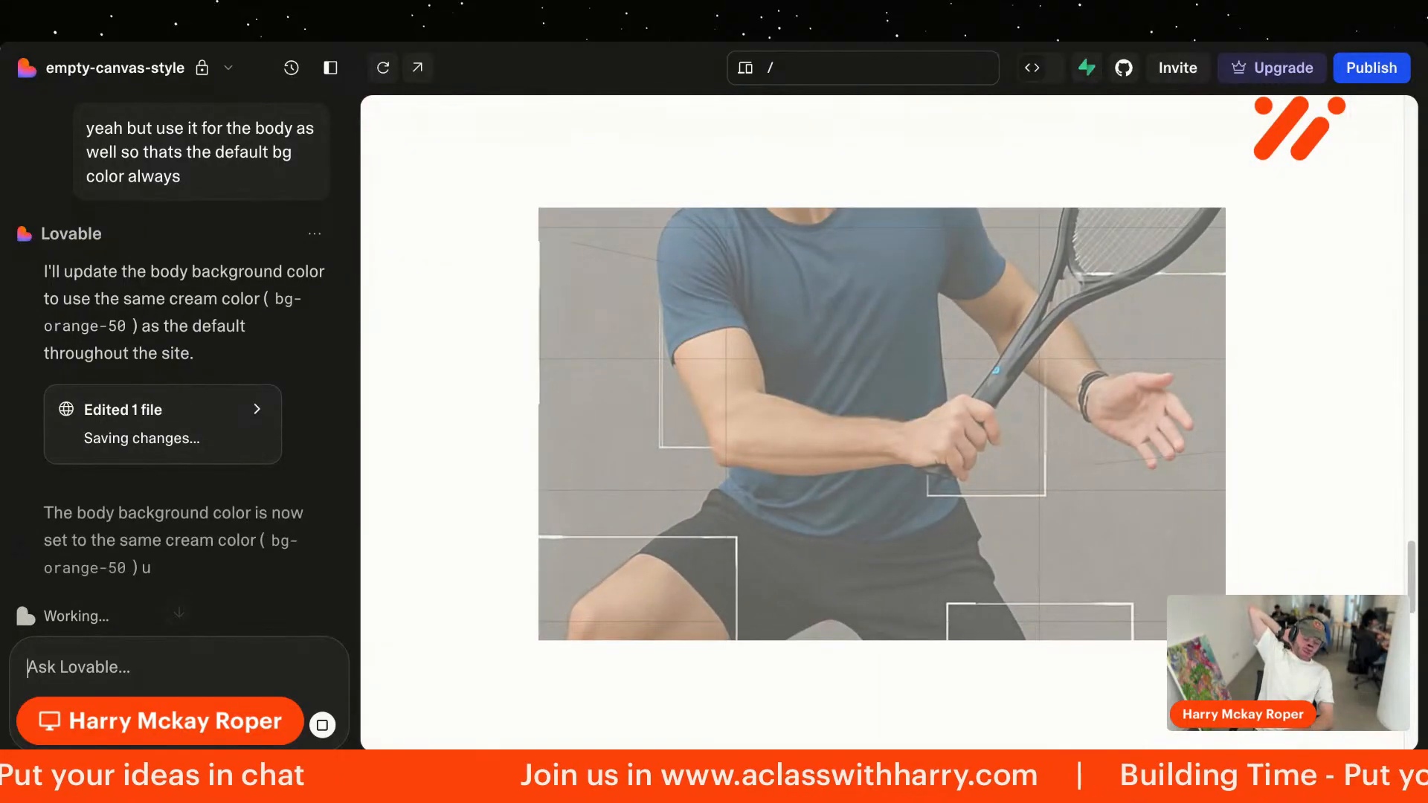
Step: Tell Lovable to remove the grid from the component and that at 100% scroll the image is still not fully expanded and the text slightly faded
scroll(173, 485, "down", 1)
scroll(521, 416, "up", 6)
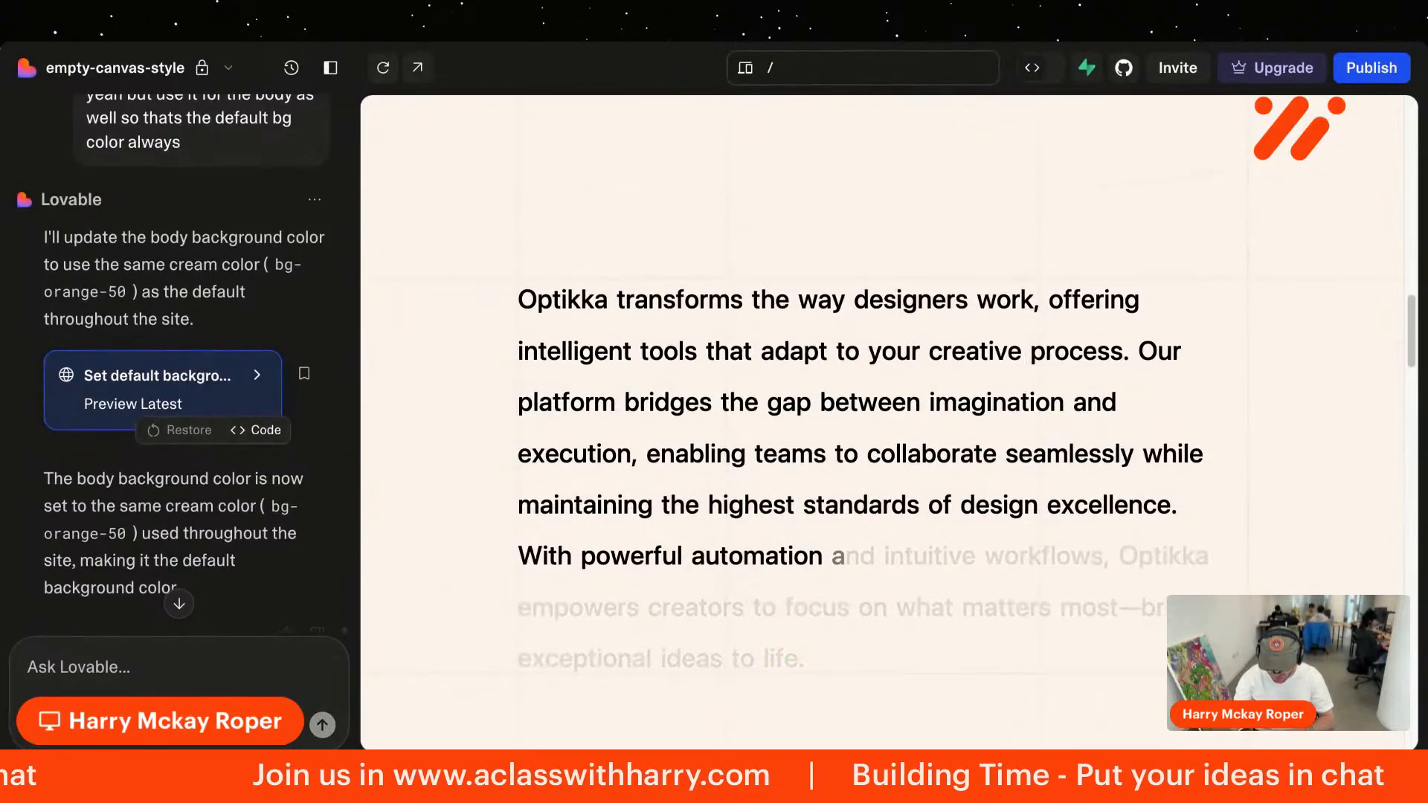
scroll(615, 401, "down", 8)
scroll(885, 417, "down", 5)
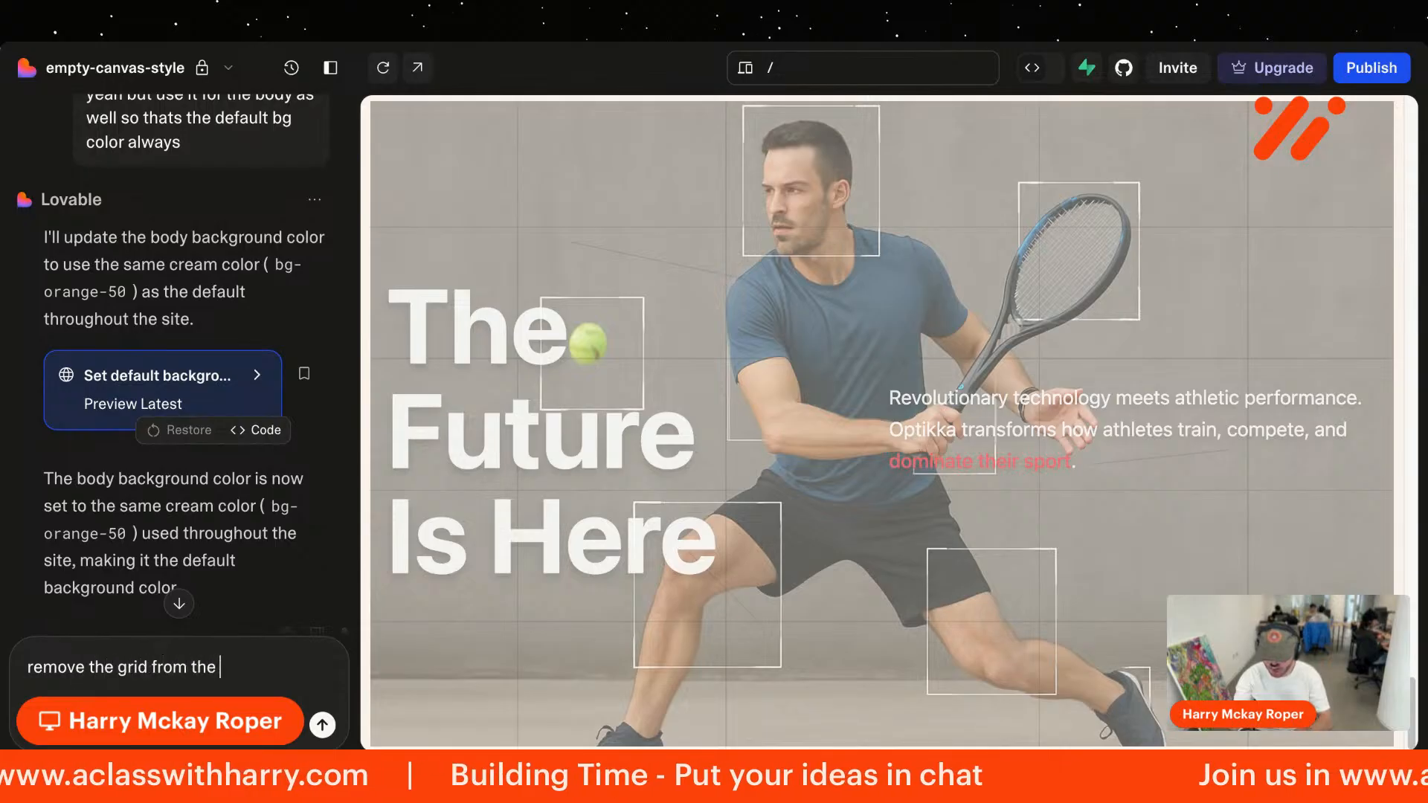
type("so when i reach 100% scroll")
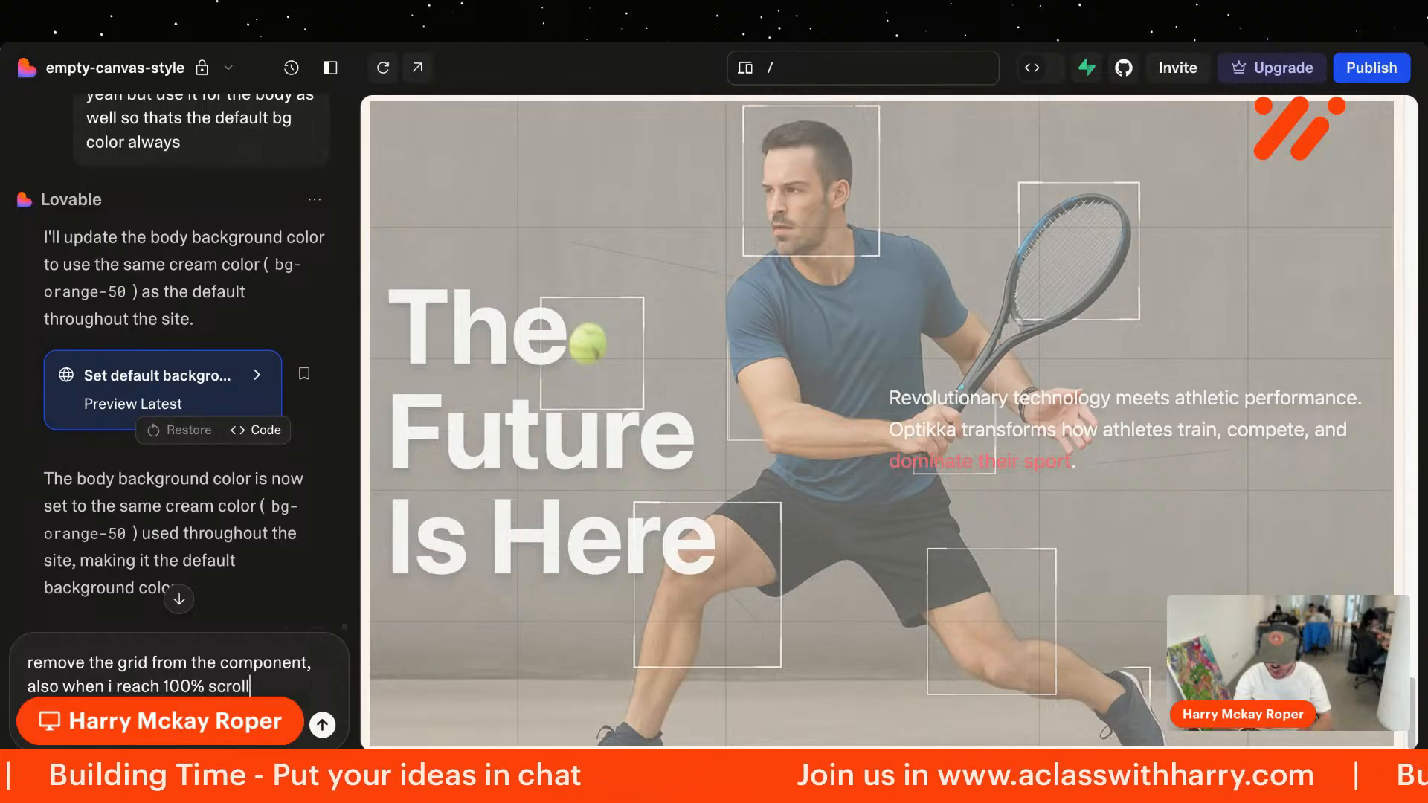
type("bototm of section image is s")
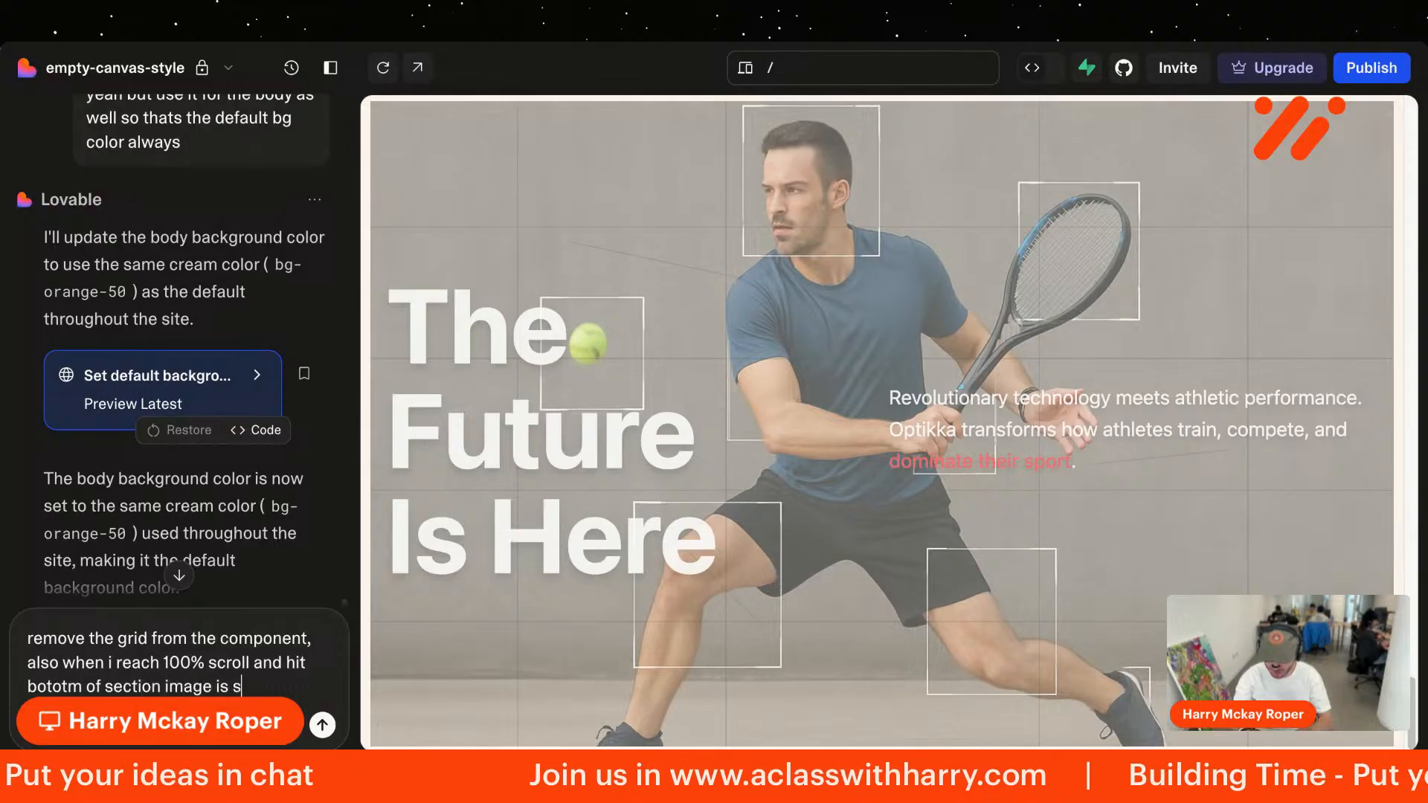
type(" expan")
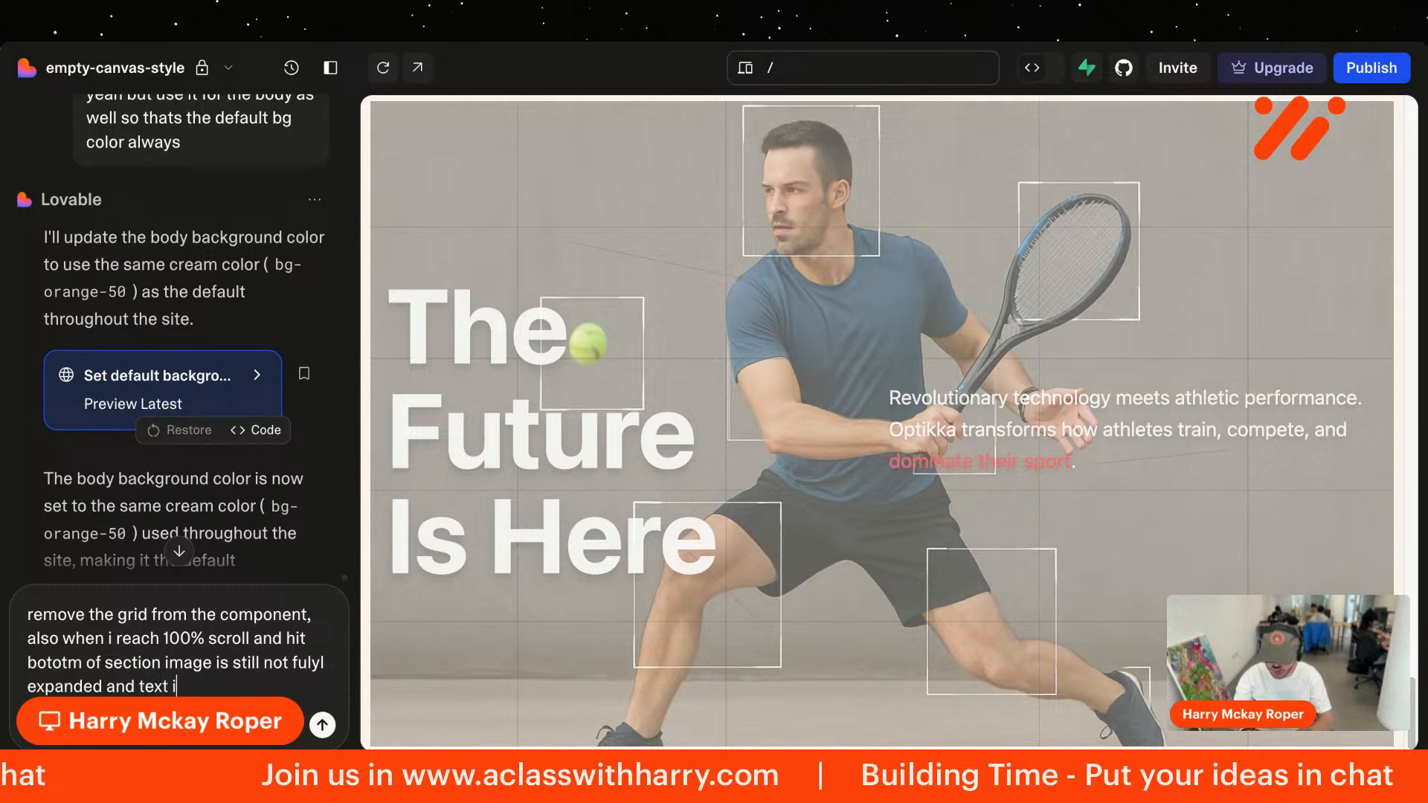
type("ded")
key("Return")
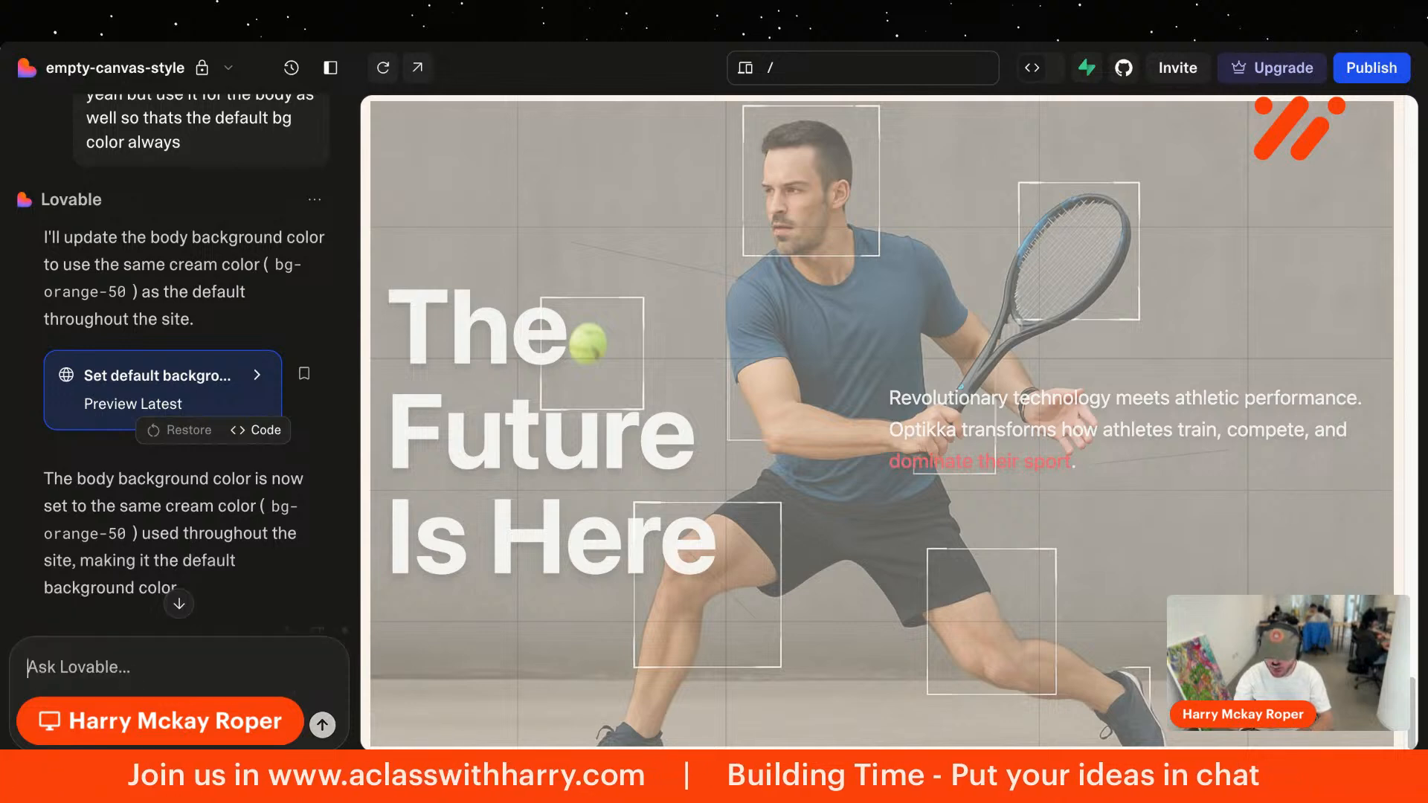
Step: Examine the page from the hero through the feature cards to the fully scrolled tennis image while Lovable processes the grid removal request
scroll(595, 506, "down", 10)
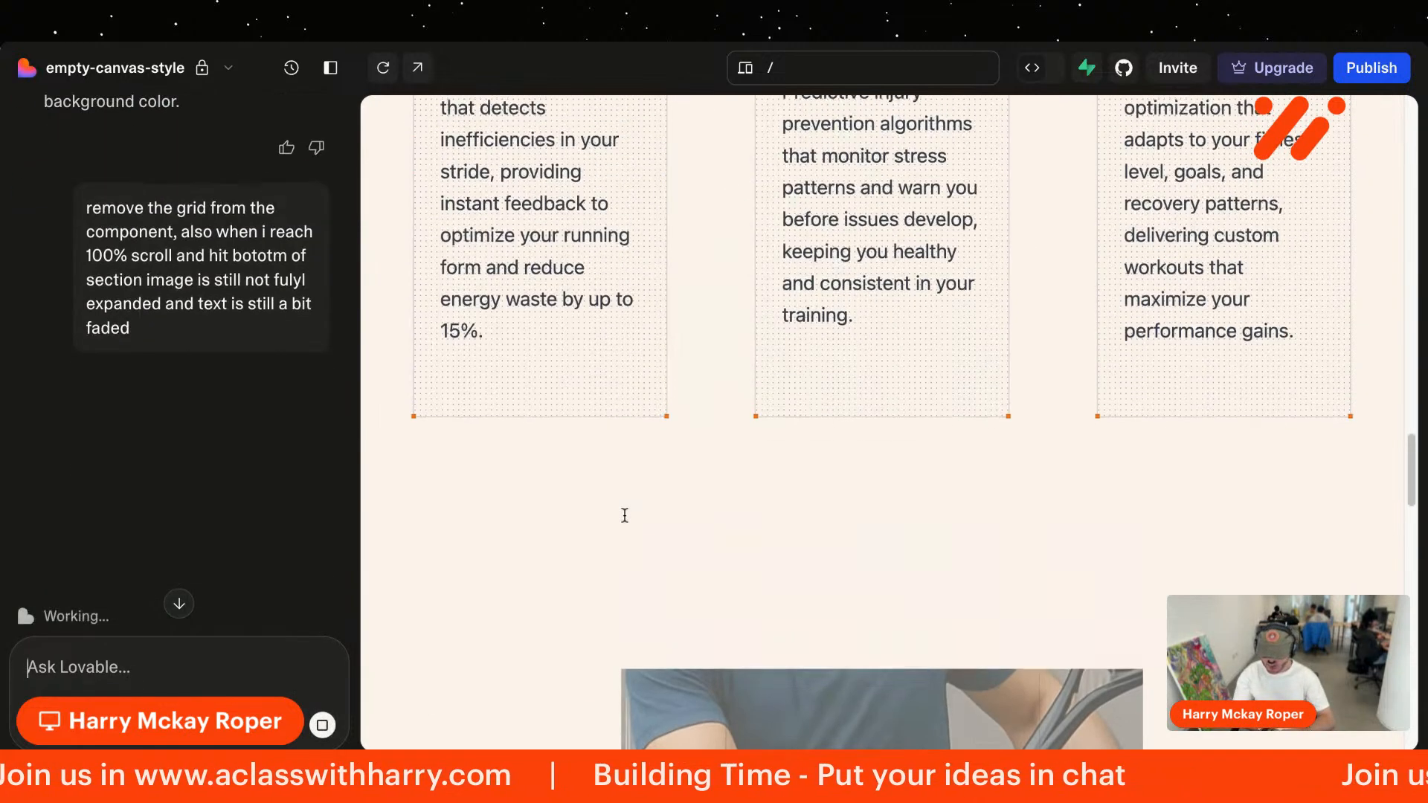
scroll(624, 516, "up", 10)
scroll(624, 516, "down", 15)
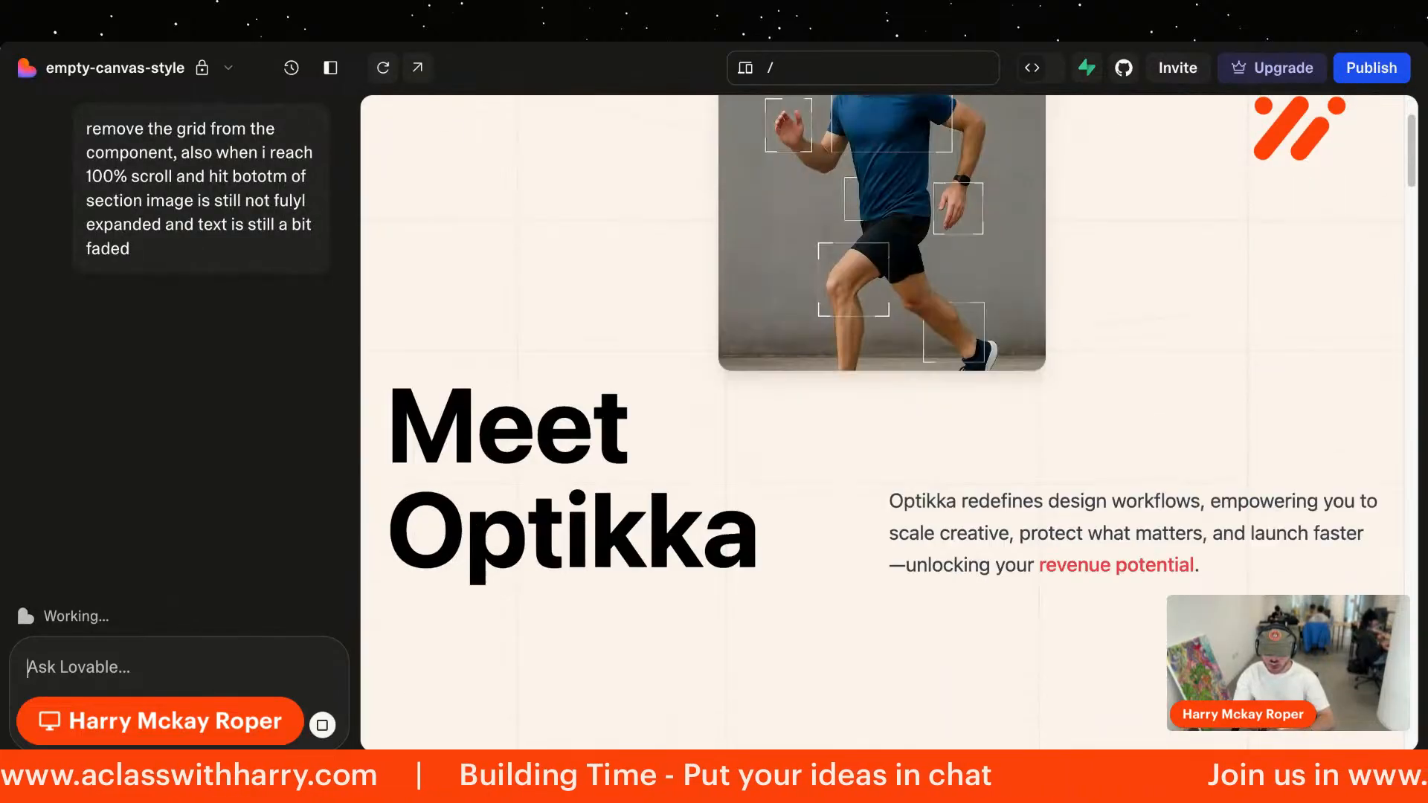
scroll(885, 417, "down", 8)
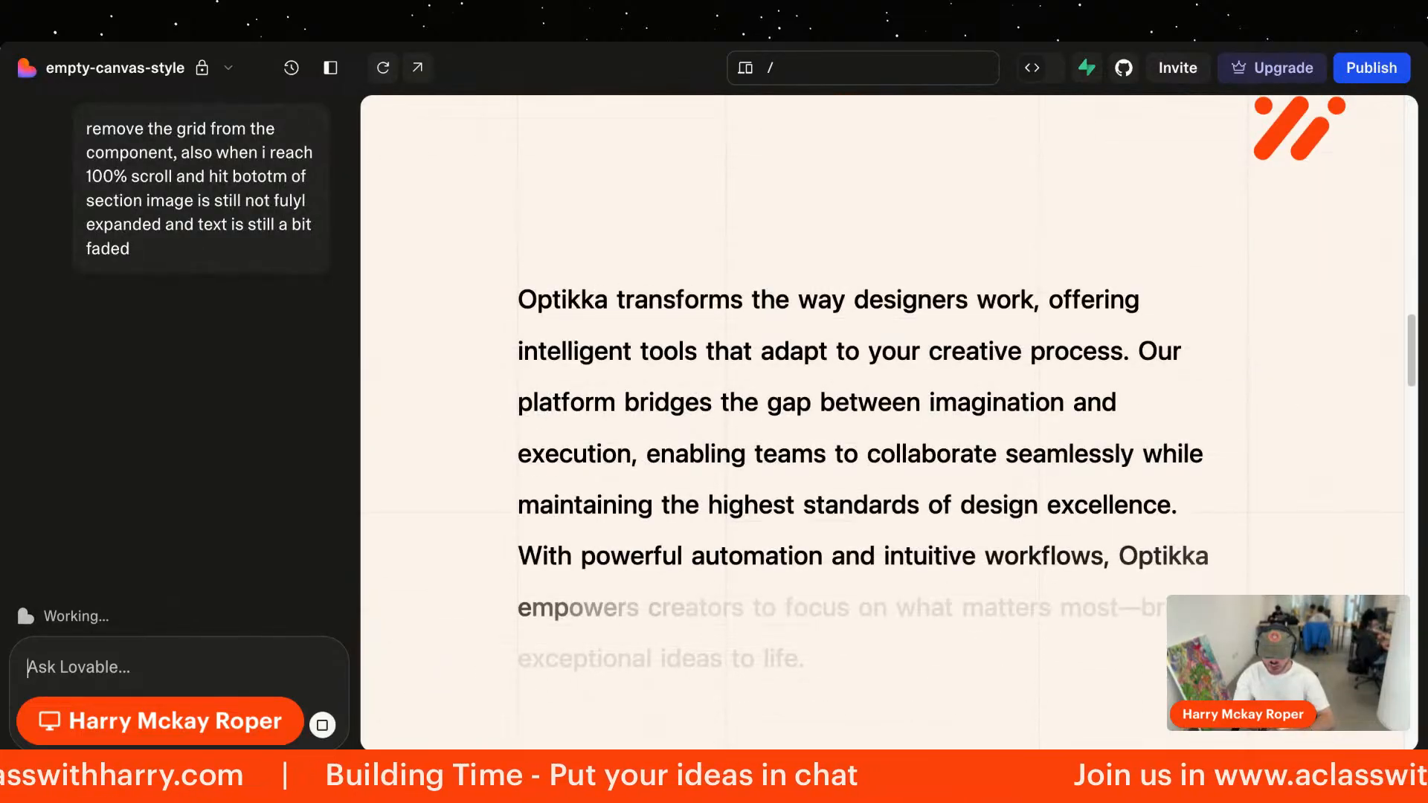
scroll(885, 416, "down", 10)
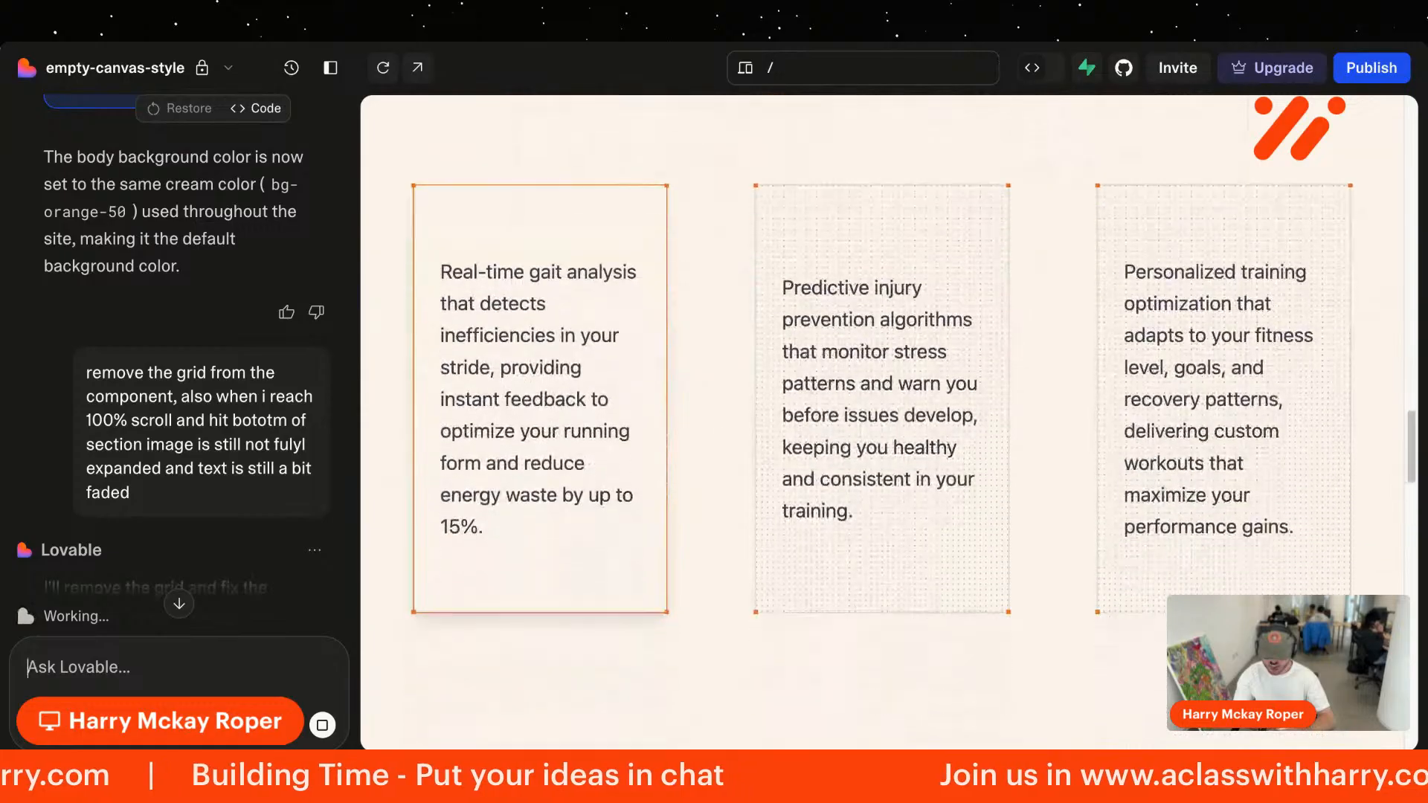
scroll(885, 416, "down", 5)
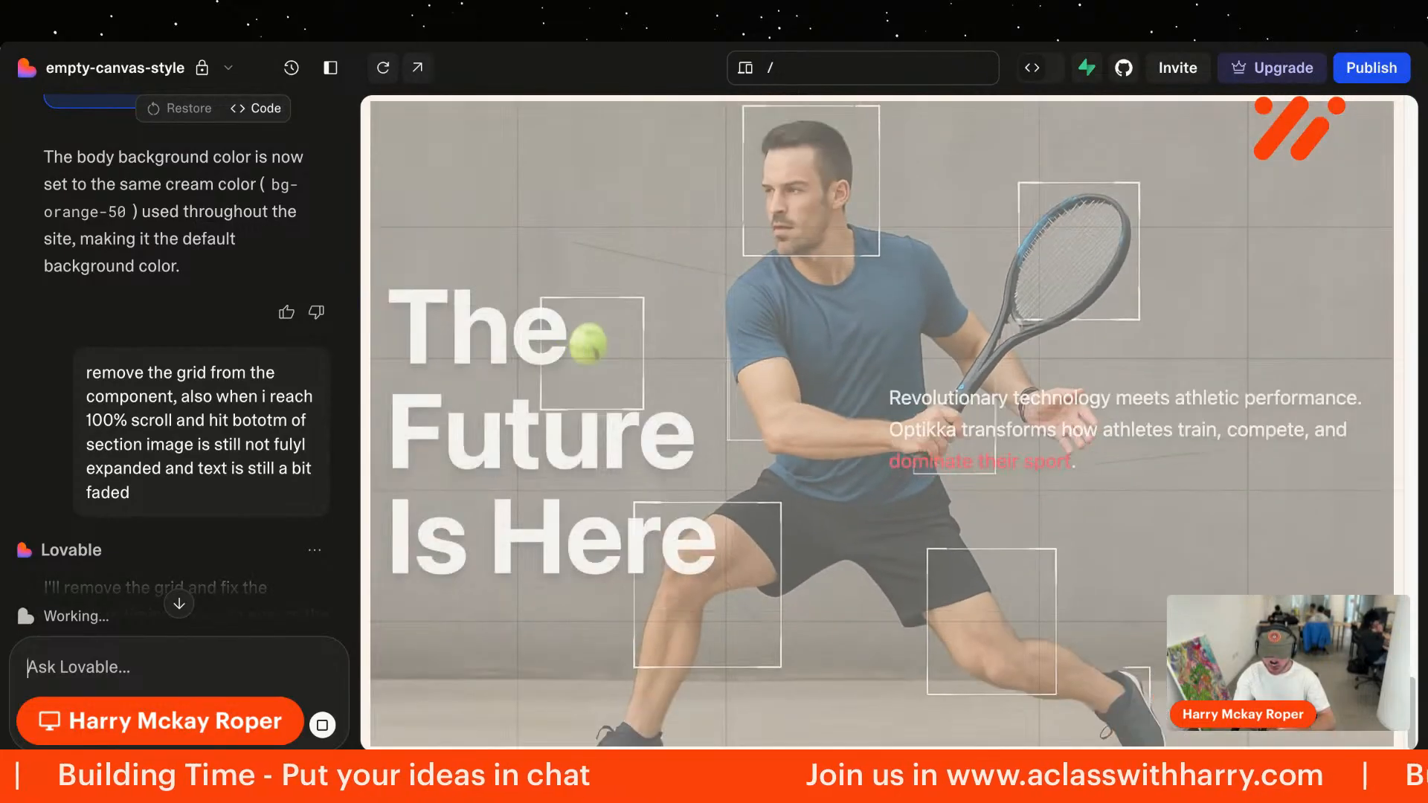
scroll(885, 416, "up", 10)
scroll(885, 417, "up", 10)
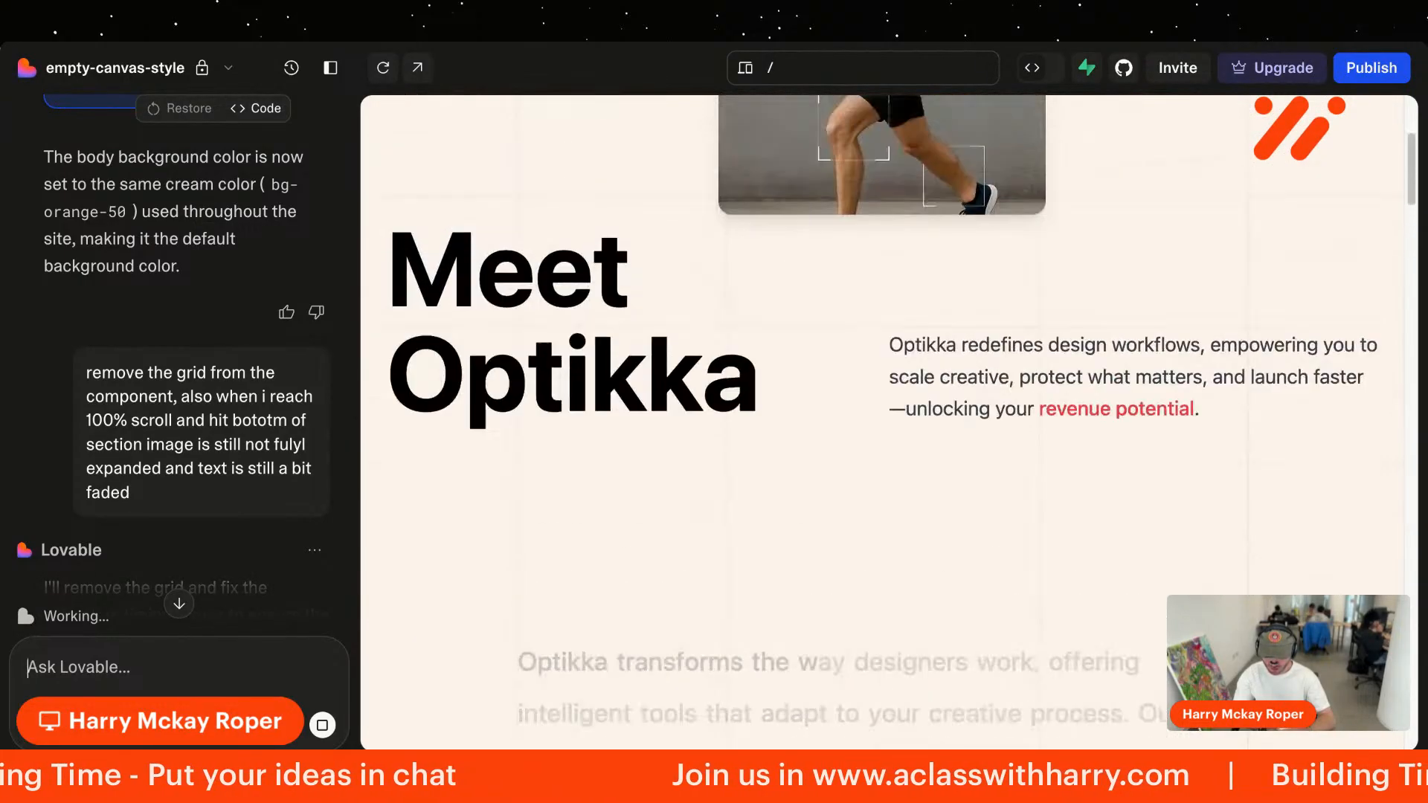
scroll(885, 416, "down", 5)
scroll(885, 417, "down", 10)
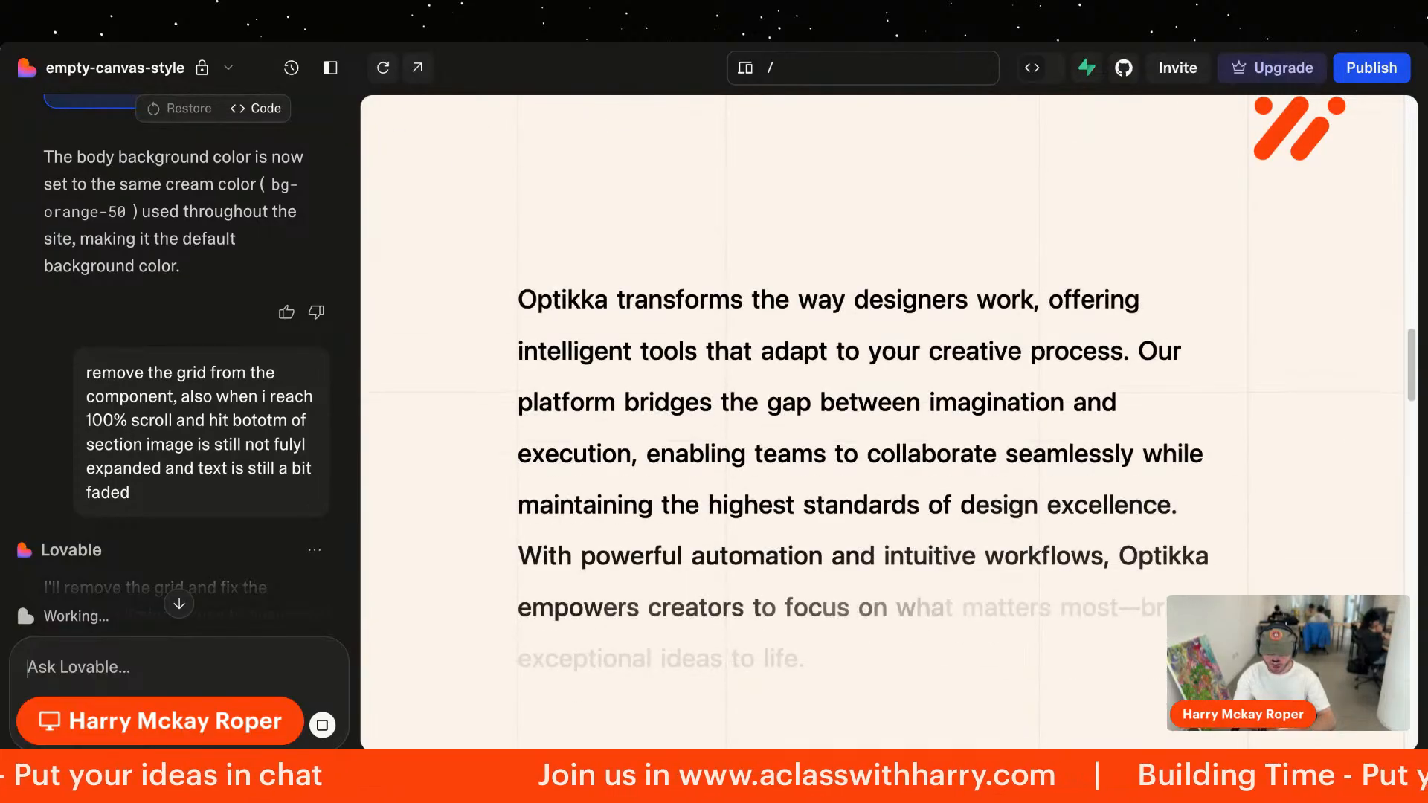
scroll(885, 417, "down", 10)
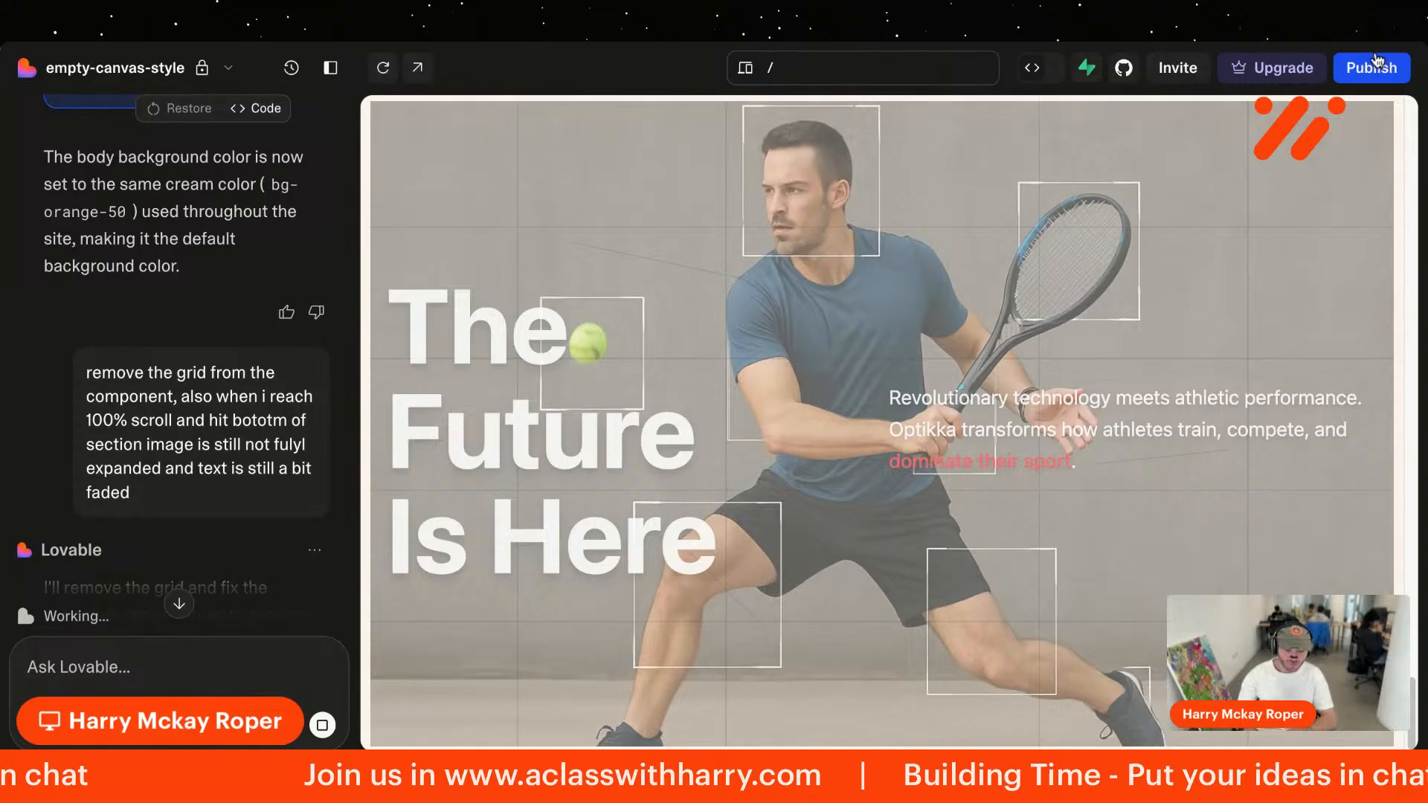
Step: Check the project's publishing options and review the page from the Optikka text section to the fully scrolled tennis image
left_click(1361, 68)
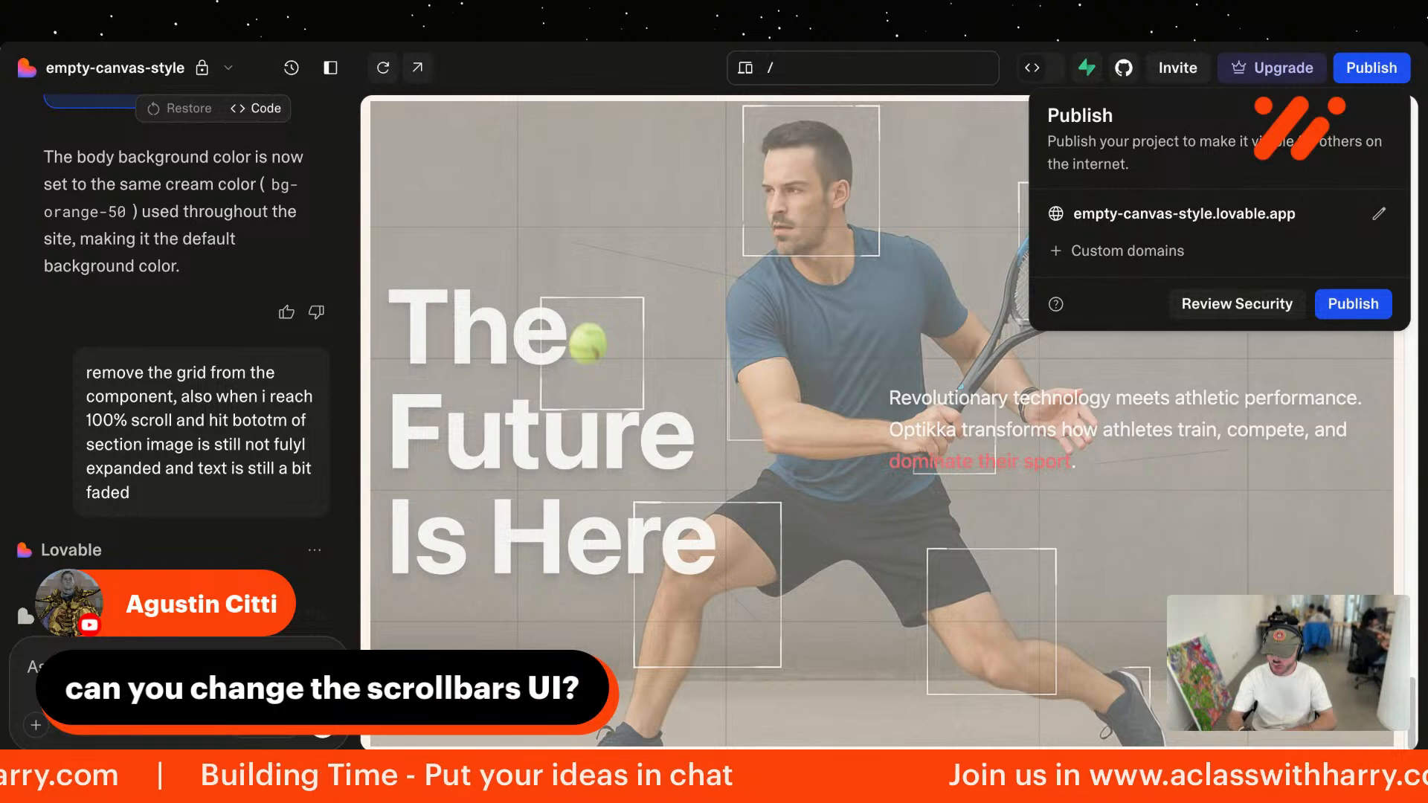
left_click(847, 413)
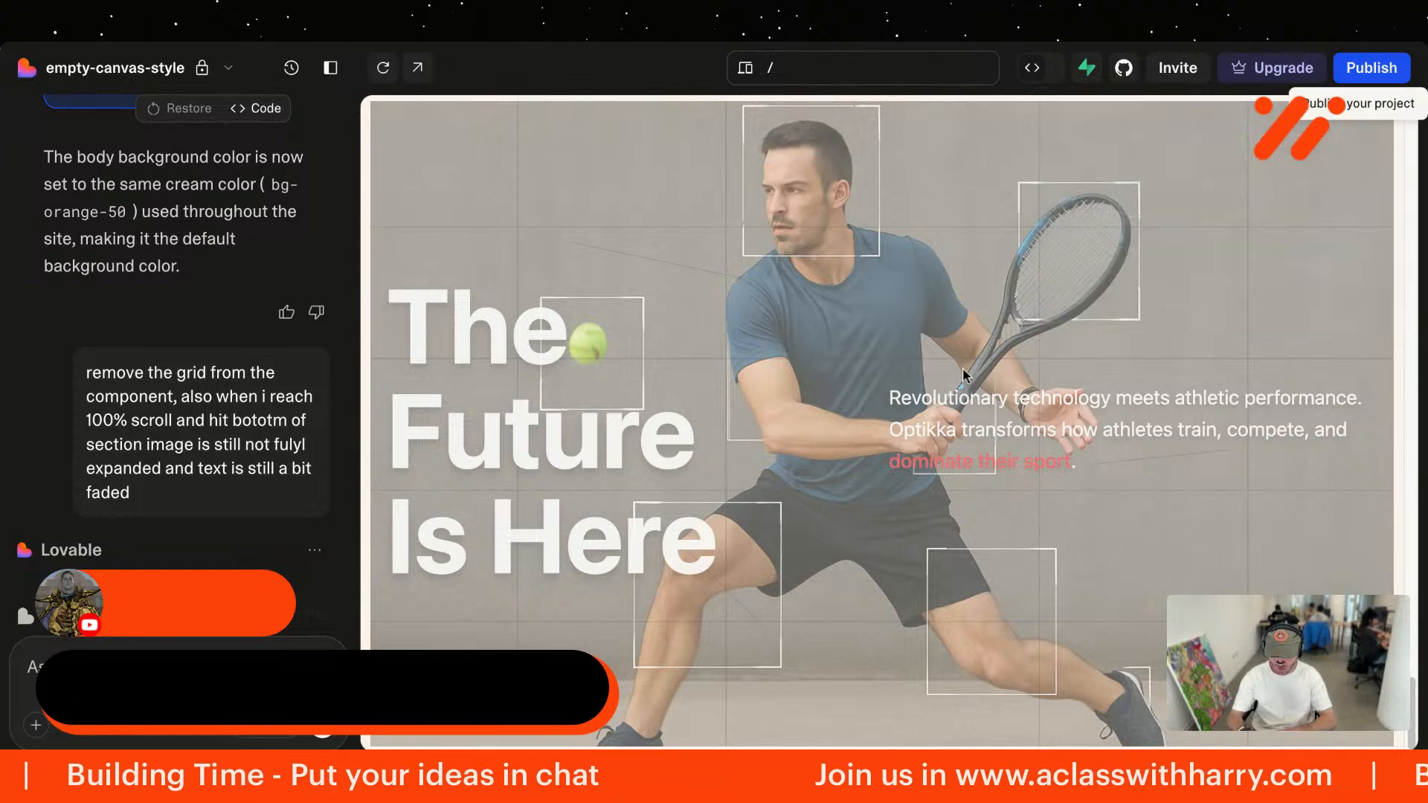
scroll(533, 264, "up", 15)
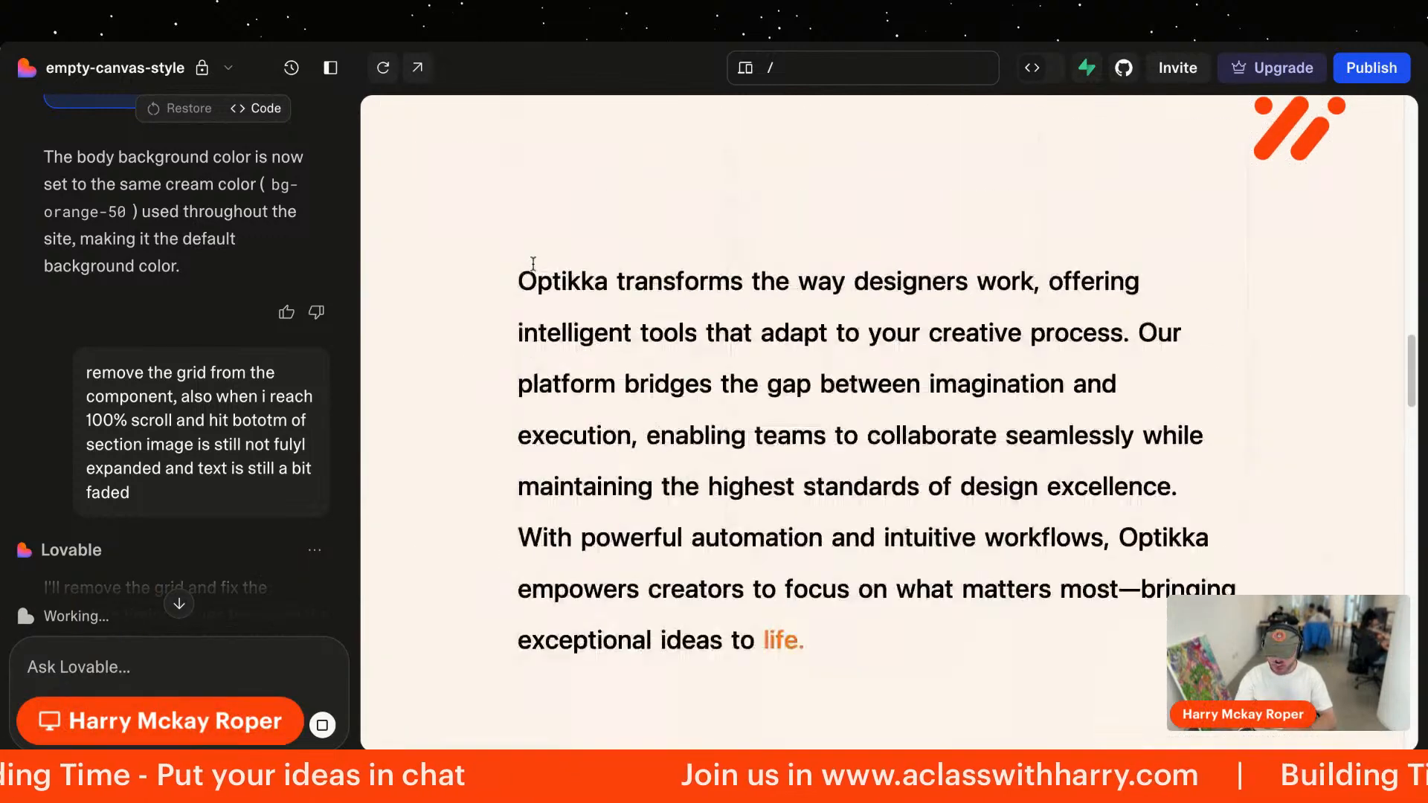
scroll(533, 264, "down", 10)
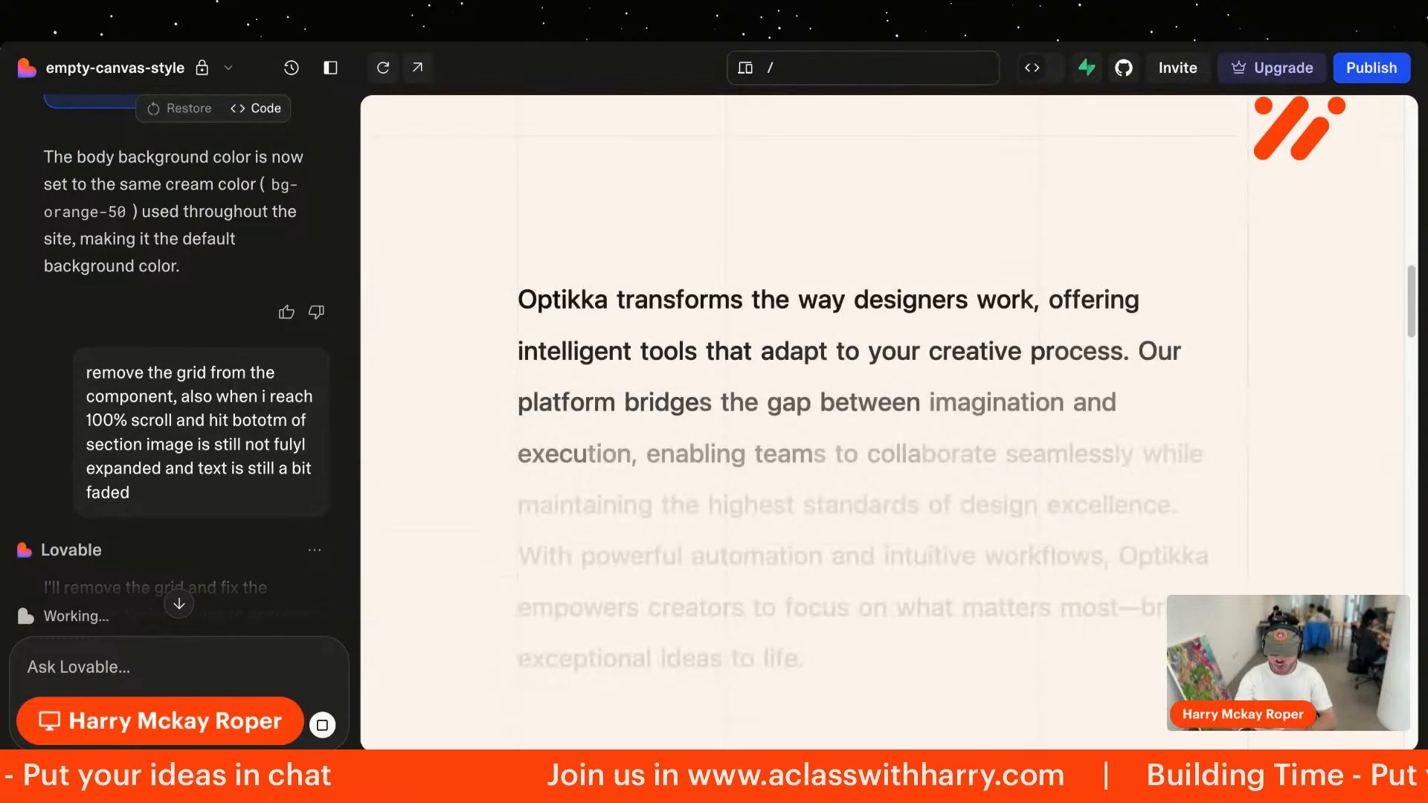
scroll(533, 264, "down", 8)
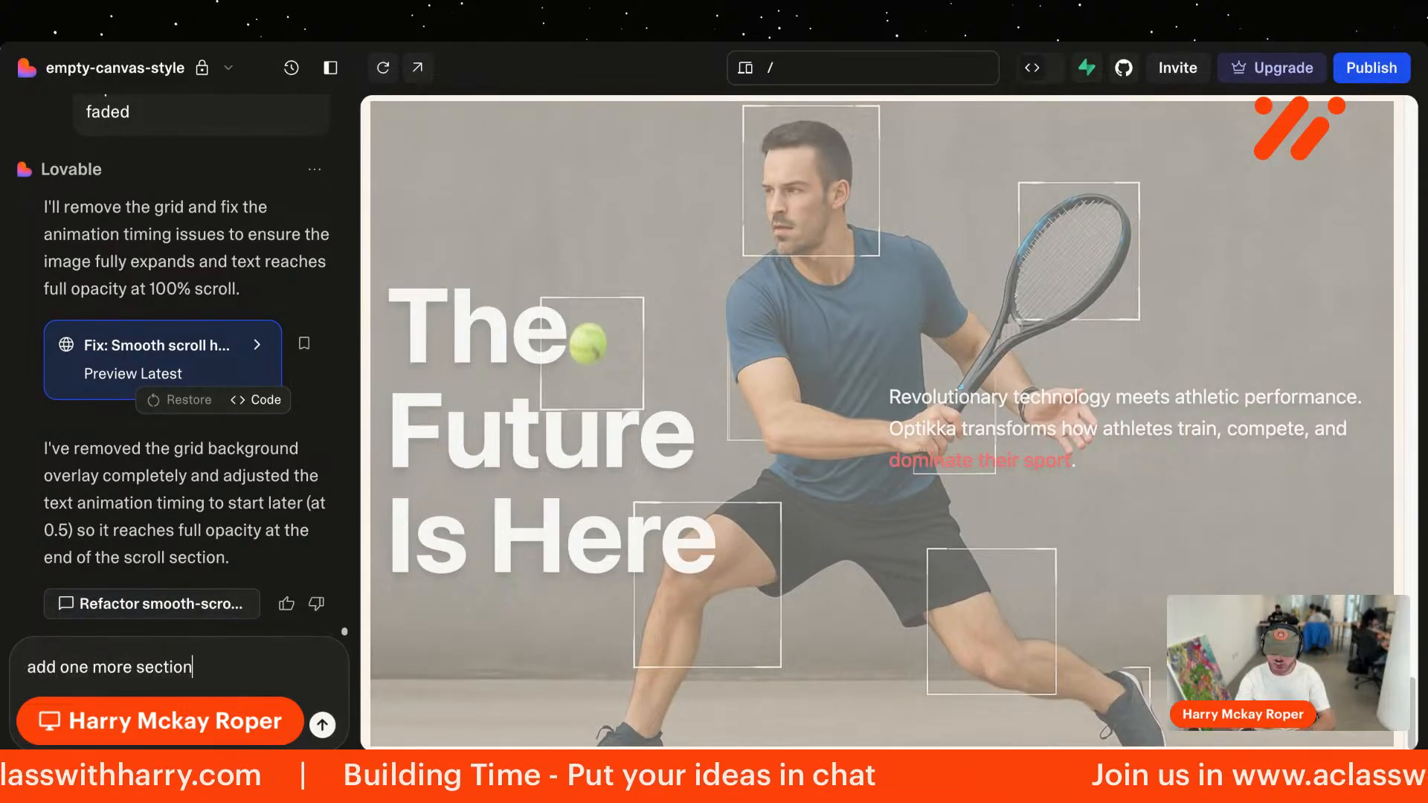
Step: Tell Lovable "add one more section after this one, thats pricing, using the same ui as the benefits cards"
type(", thats pricing, using the same u")
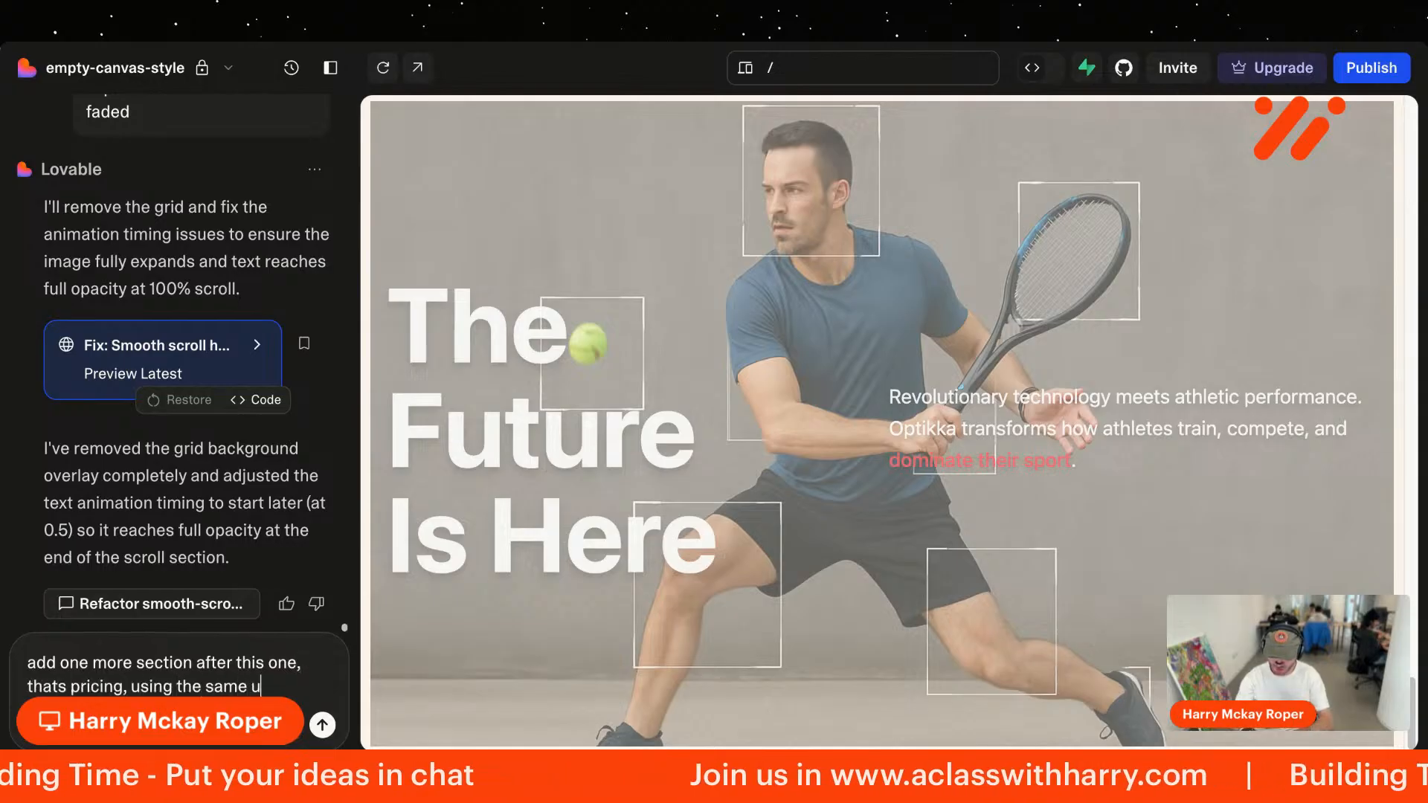
type("the benefi")
type("ts ca")
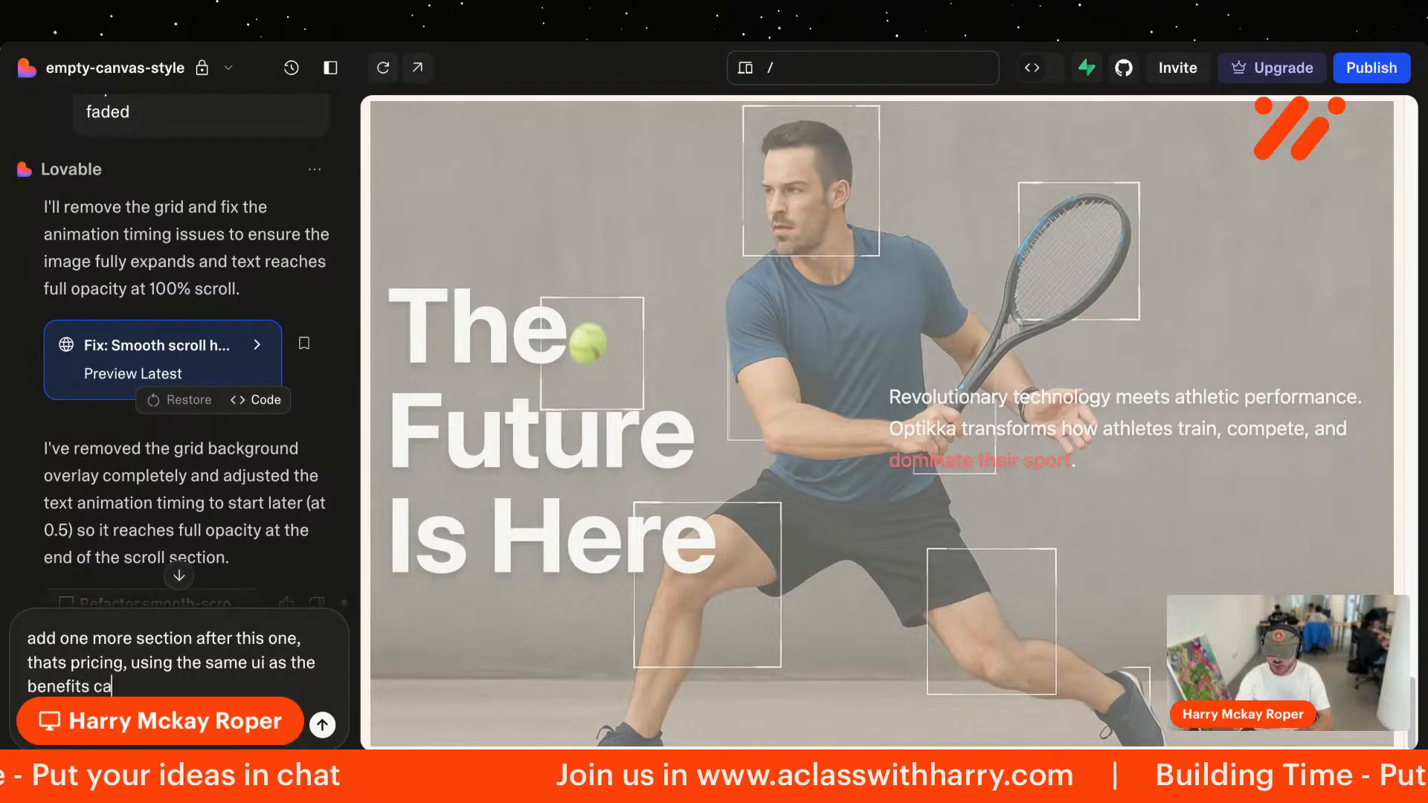
type("rds")
key("Return")
Step: Examine the text reveal, benefits cards and expanding tennis image sections while Lovable builds the pricing section
scroll(882, 476, "up", 5)
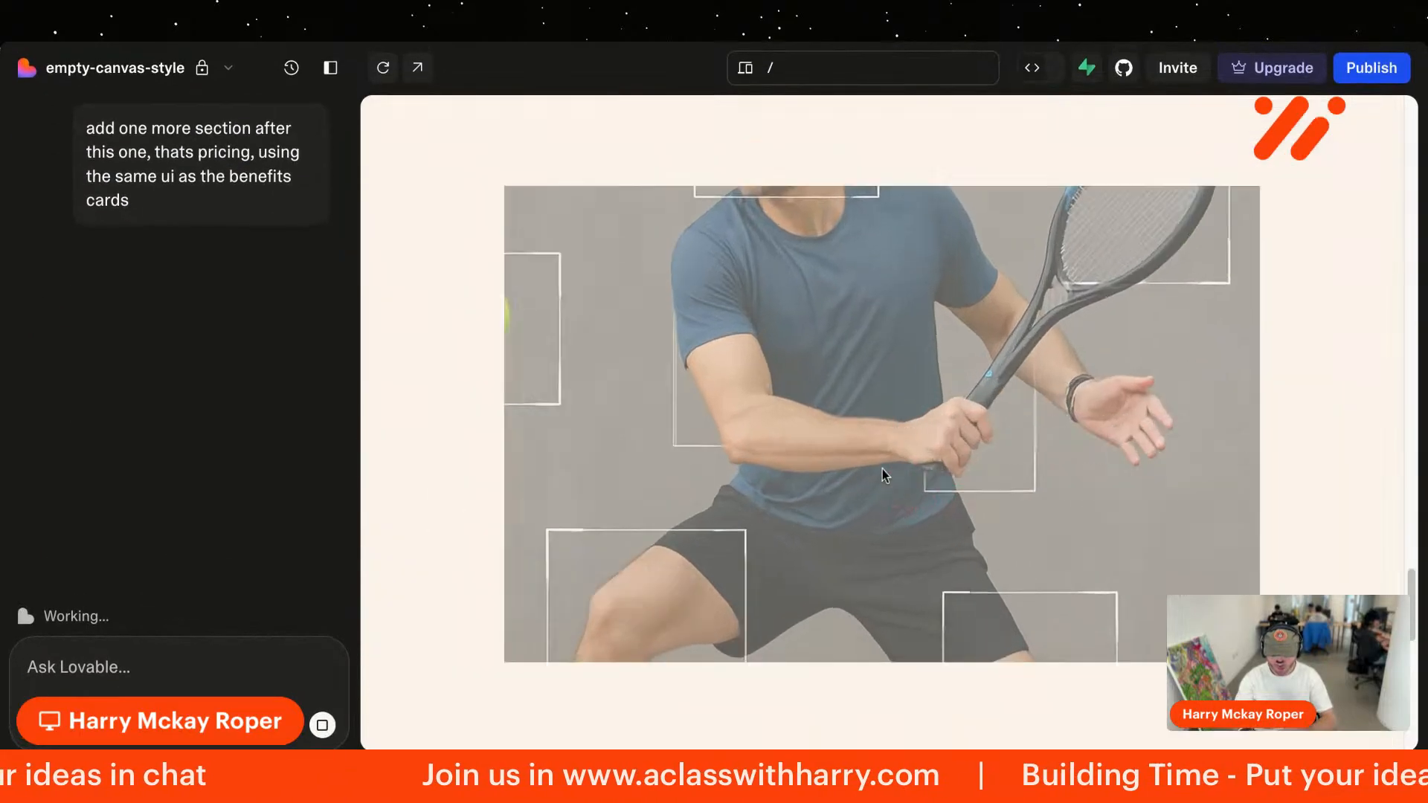
scroll(882, 476, "up", 5)
scroll(883, 474, "up", 10)
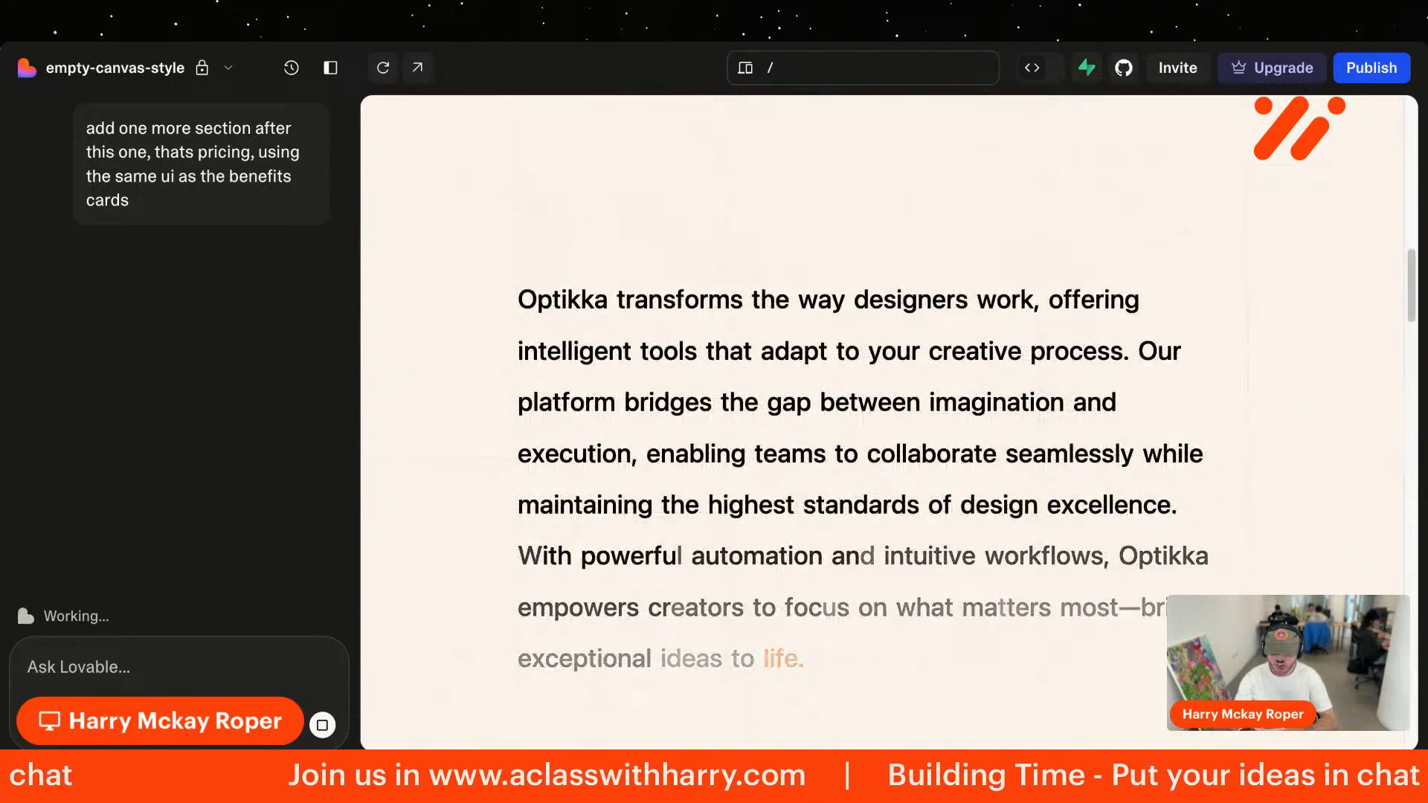
scroll(902, 491, "down", 15)
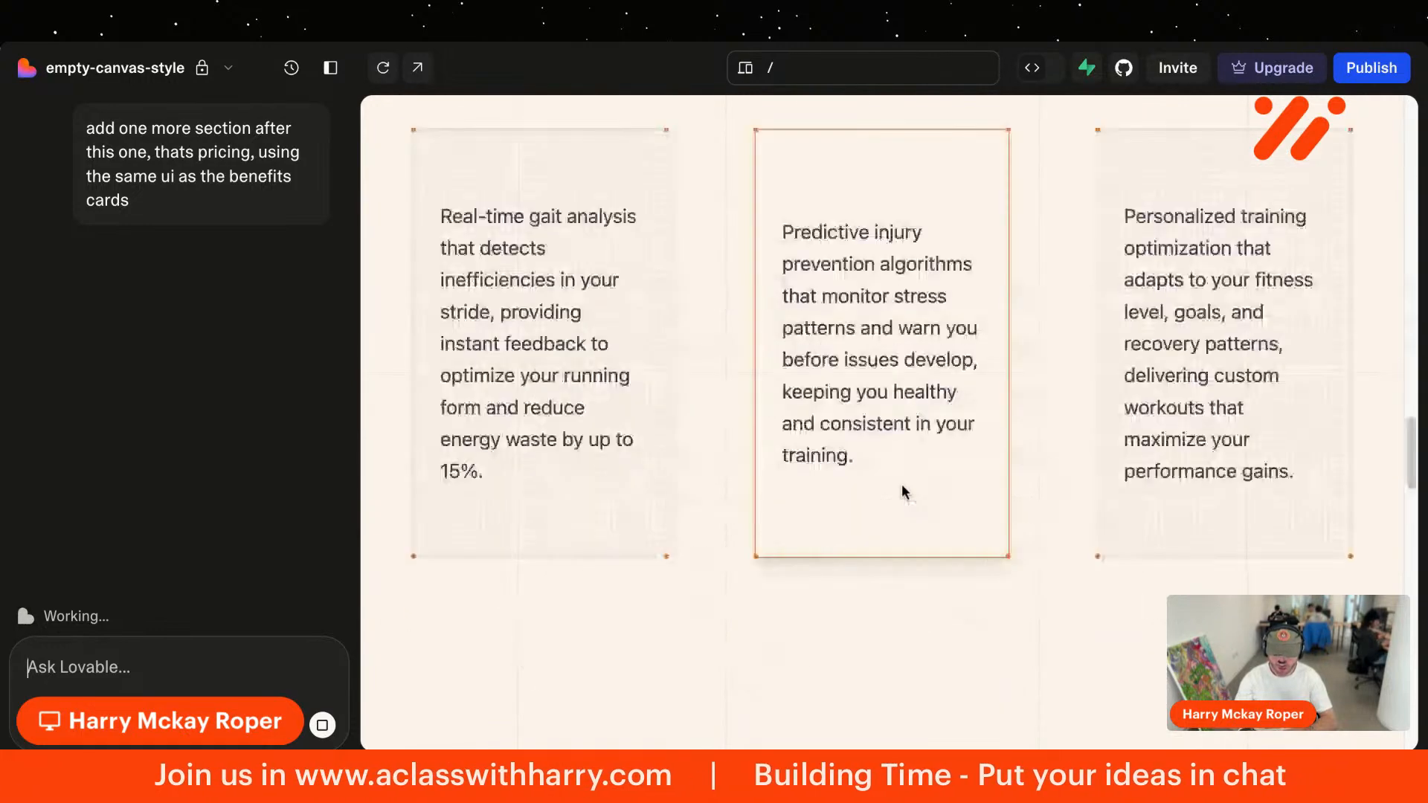
scroll(890, 476, "down", 6)
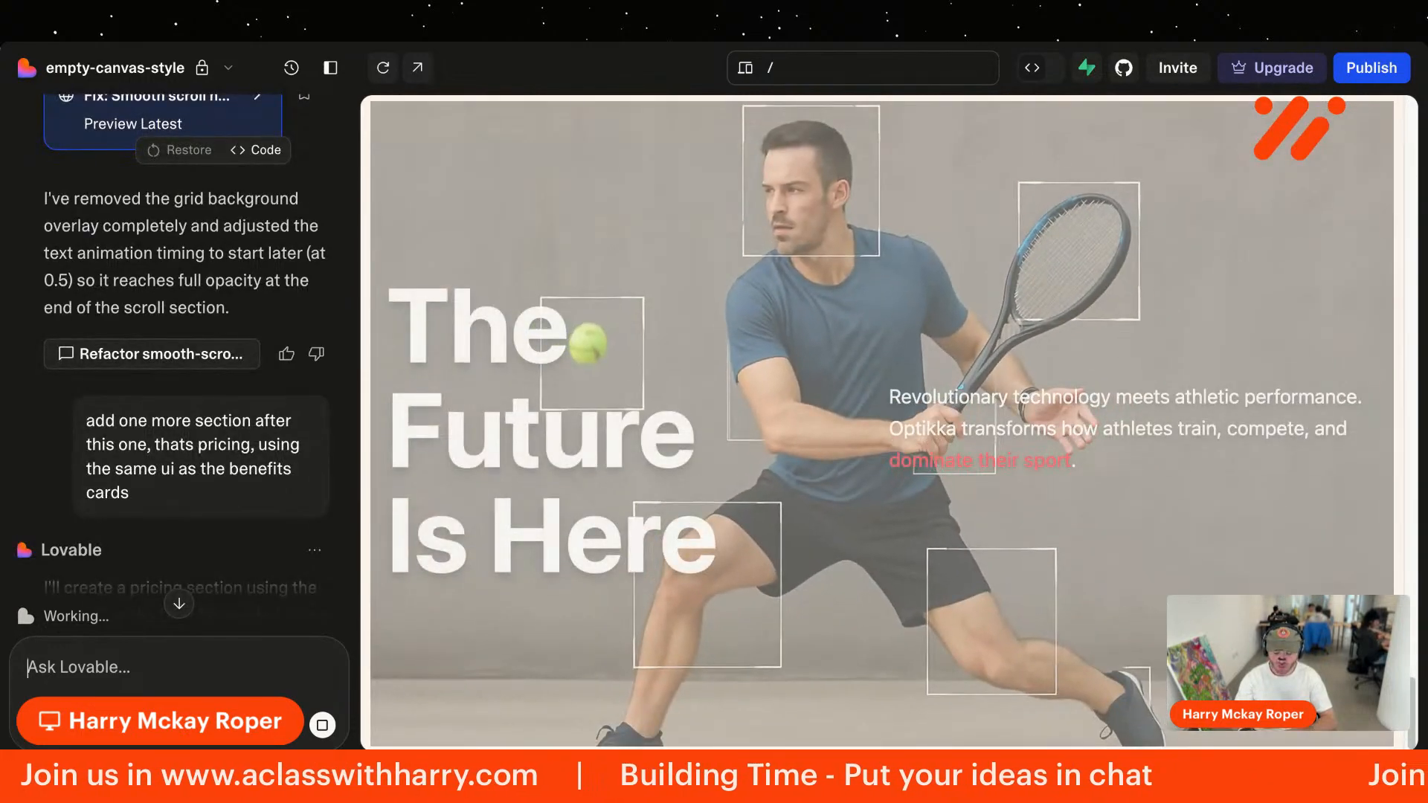
scroll(794, 319, "up", 8)
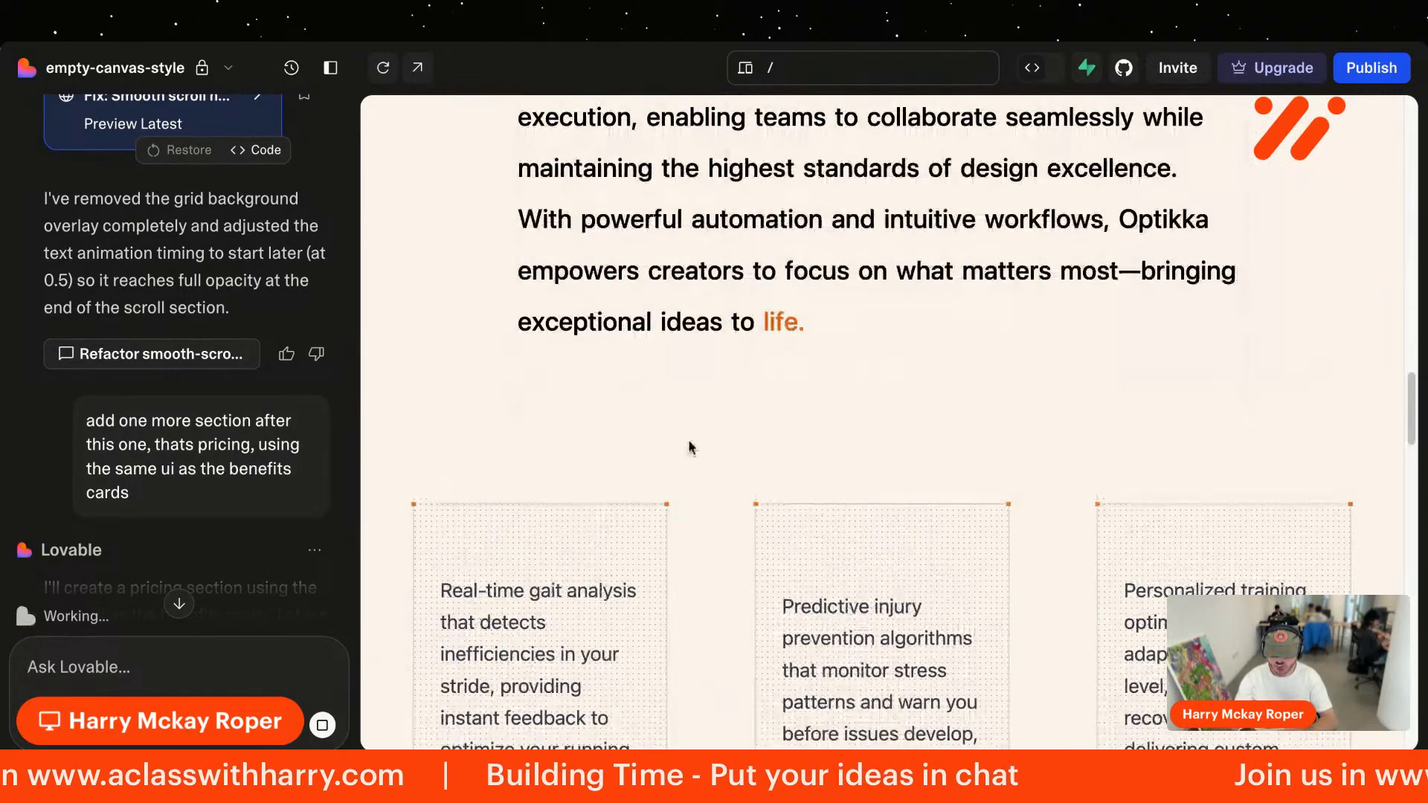
scroll(609, 398, "up", 2)
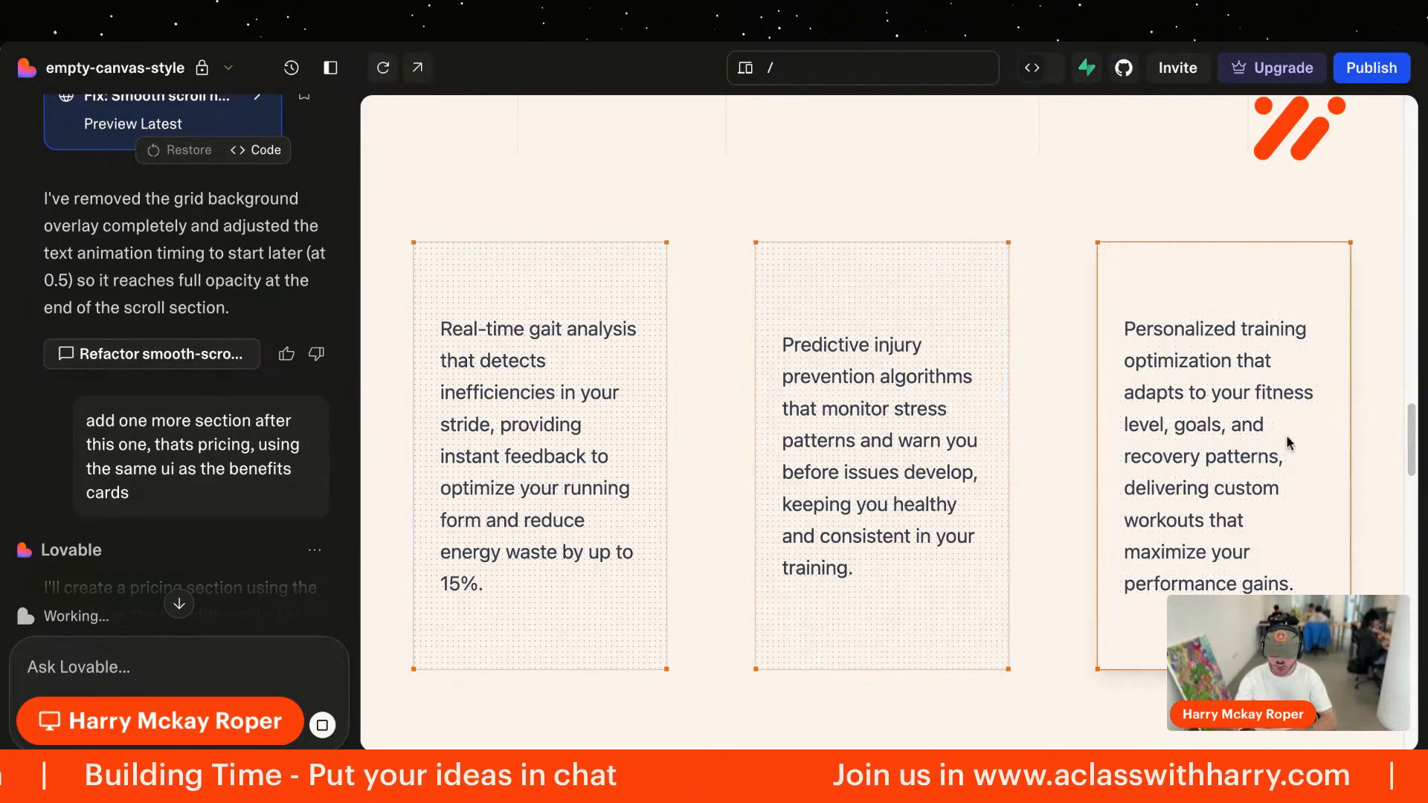
scroll(667, 473, "down", 5)
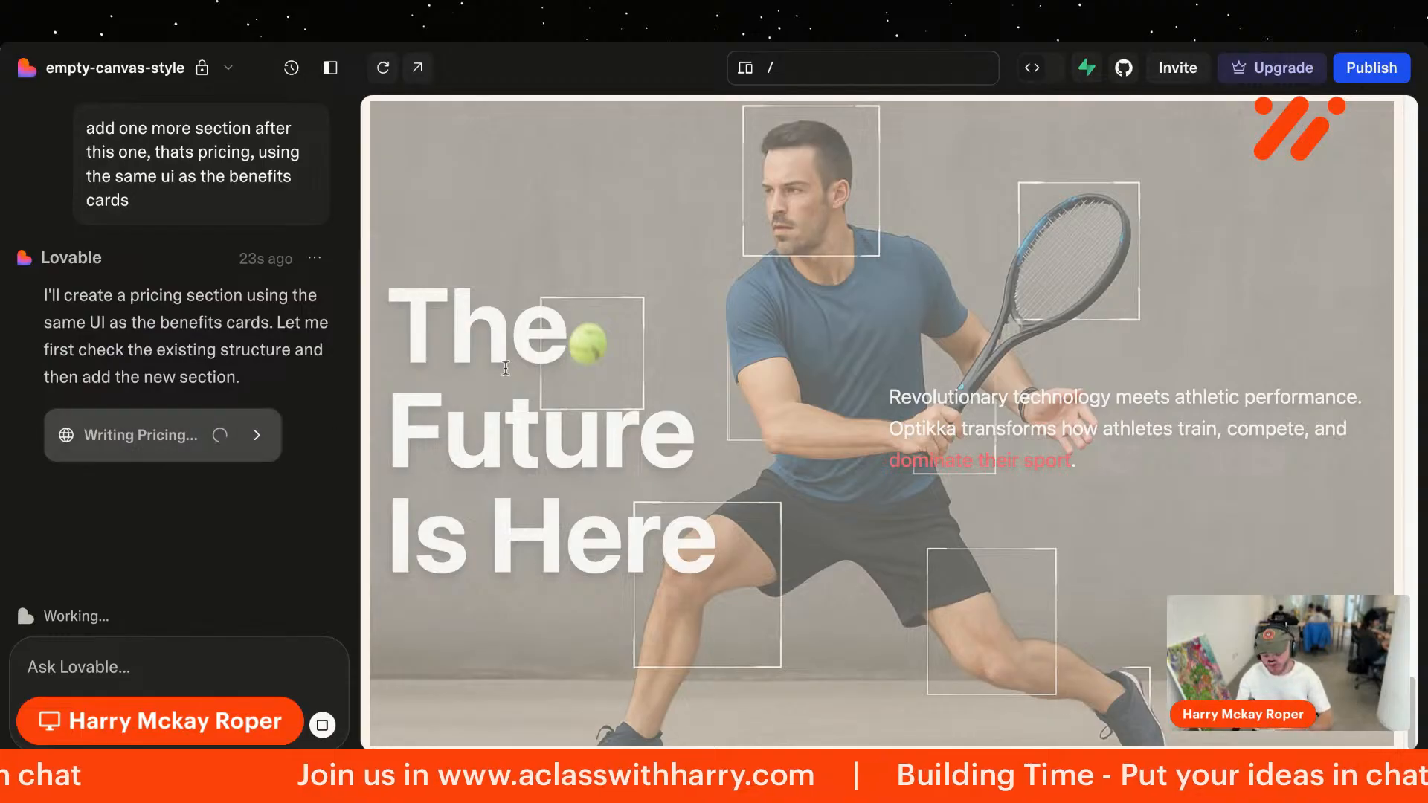
scroll(554, 374, "down", 5)
scroll(554, 374, "up", 10)
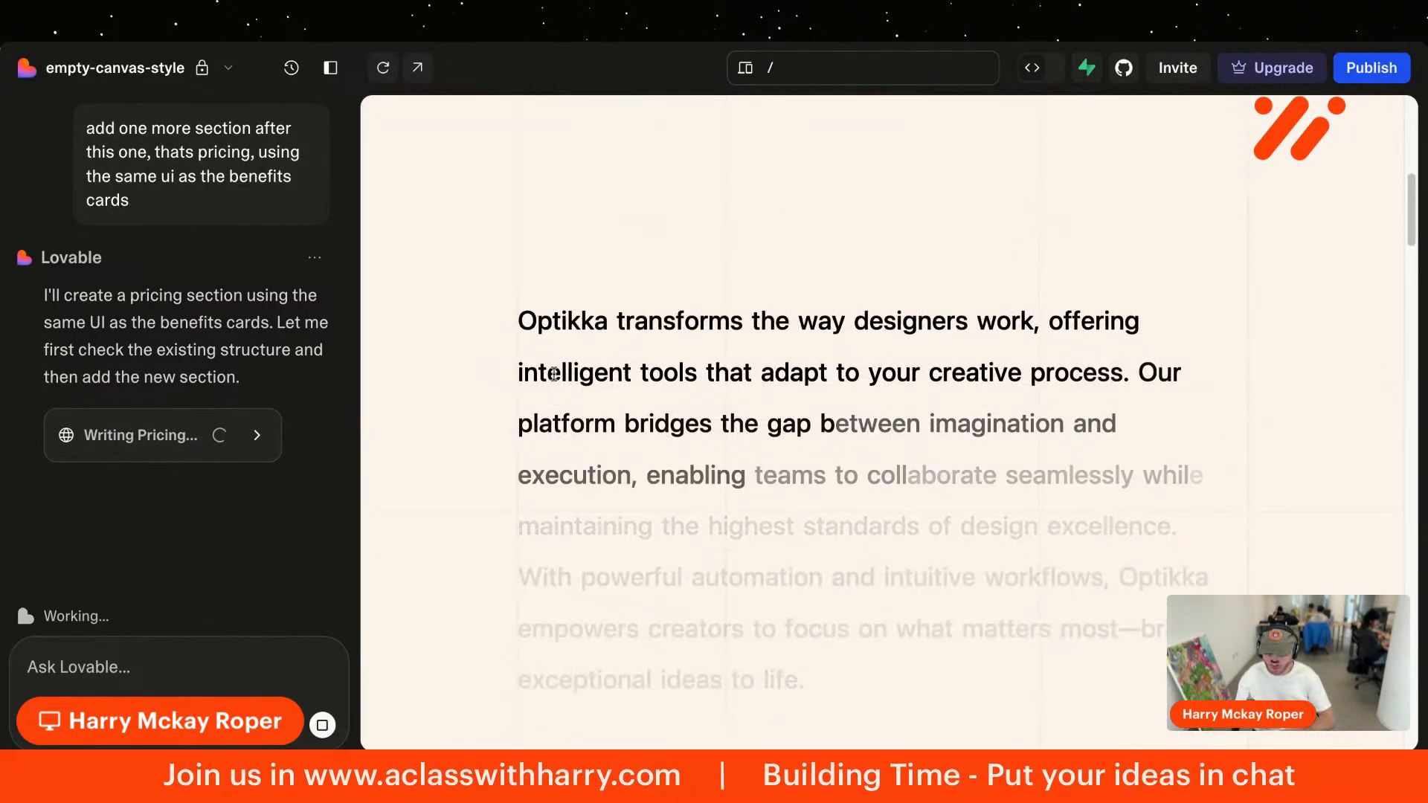
scroll(554, 374, "down", 7)
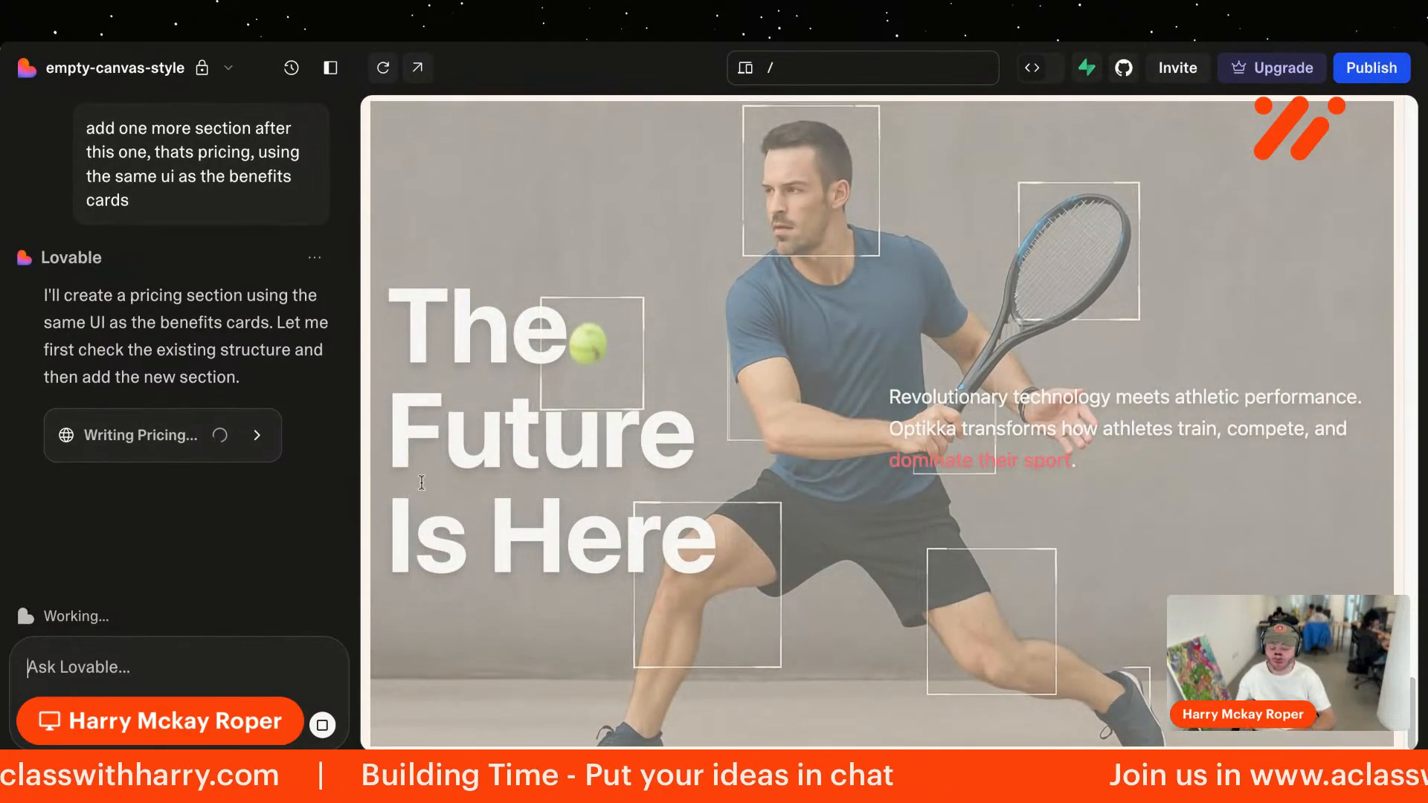
scroll(422, 483, "up", 20)
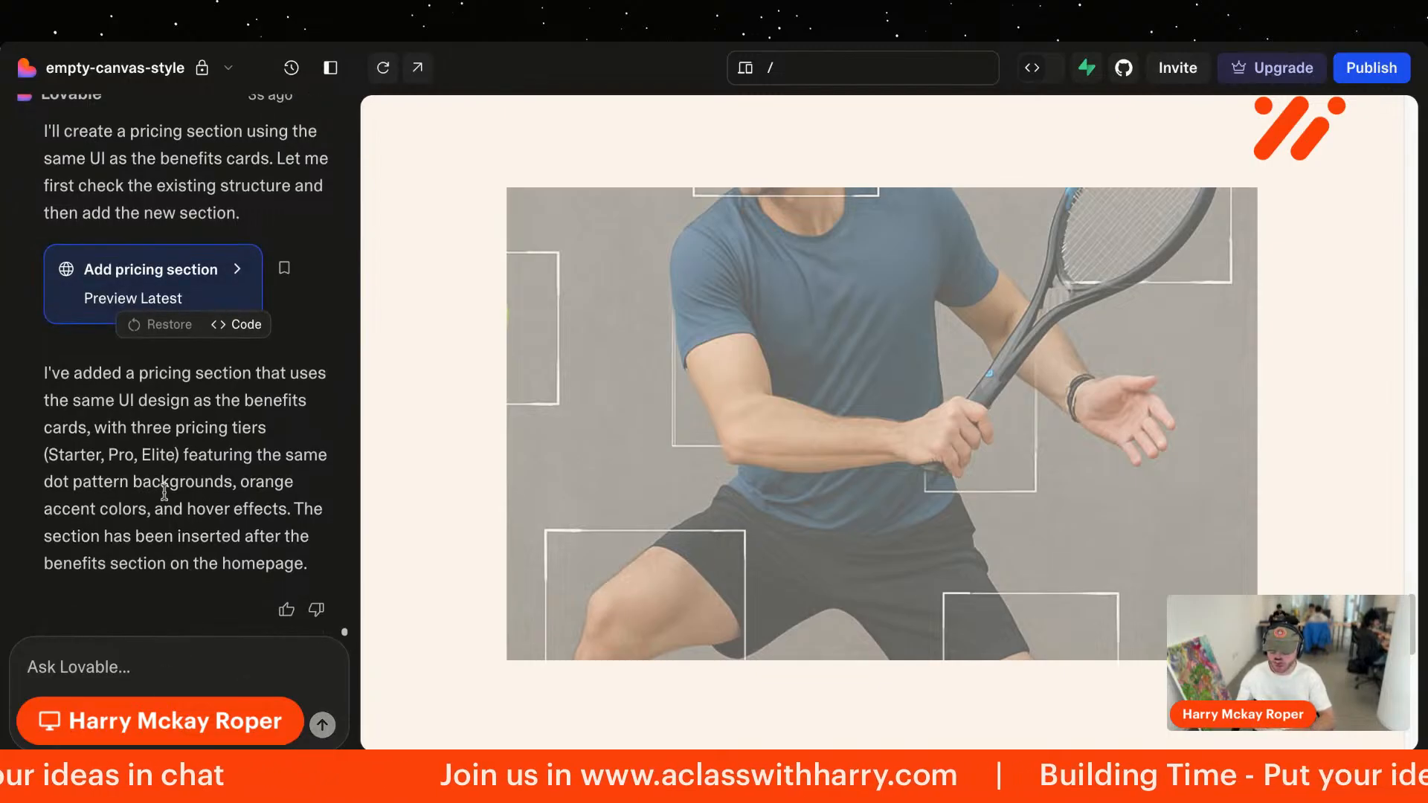
type("Give me a cro analysis of")
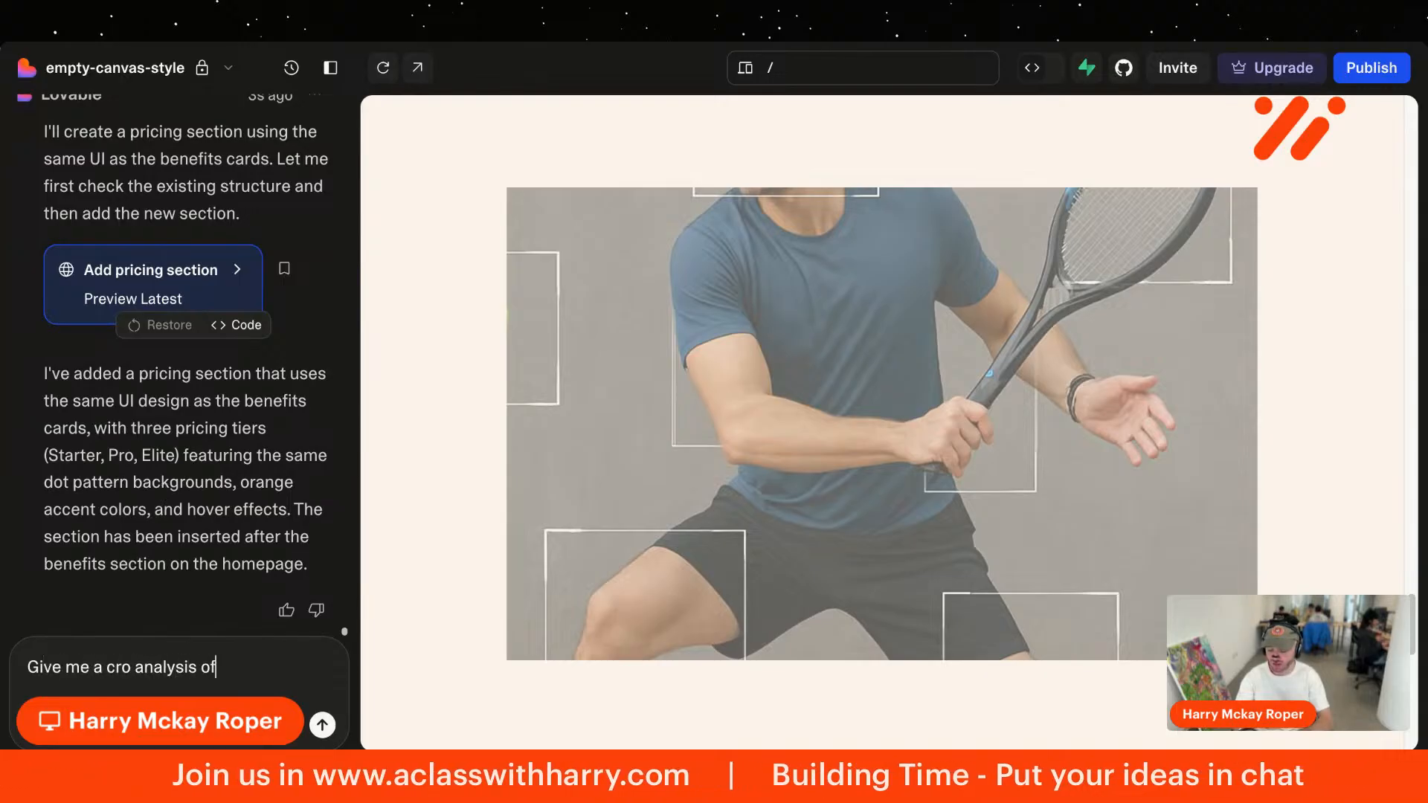
type("e so far")
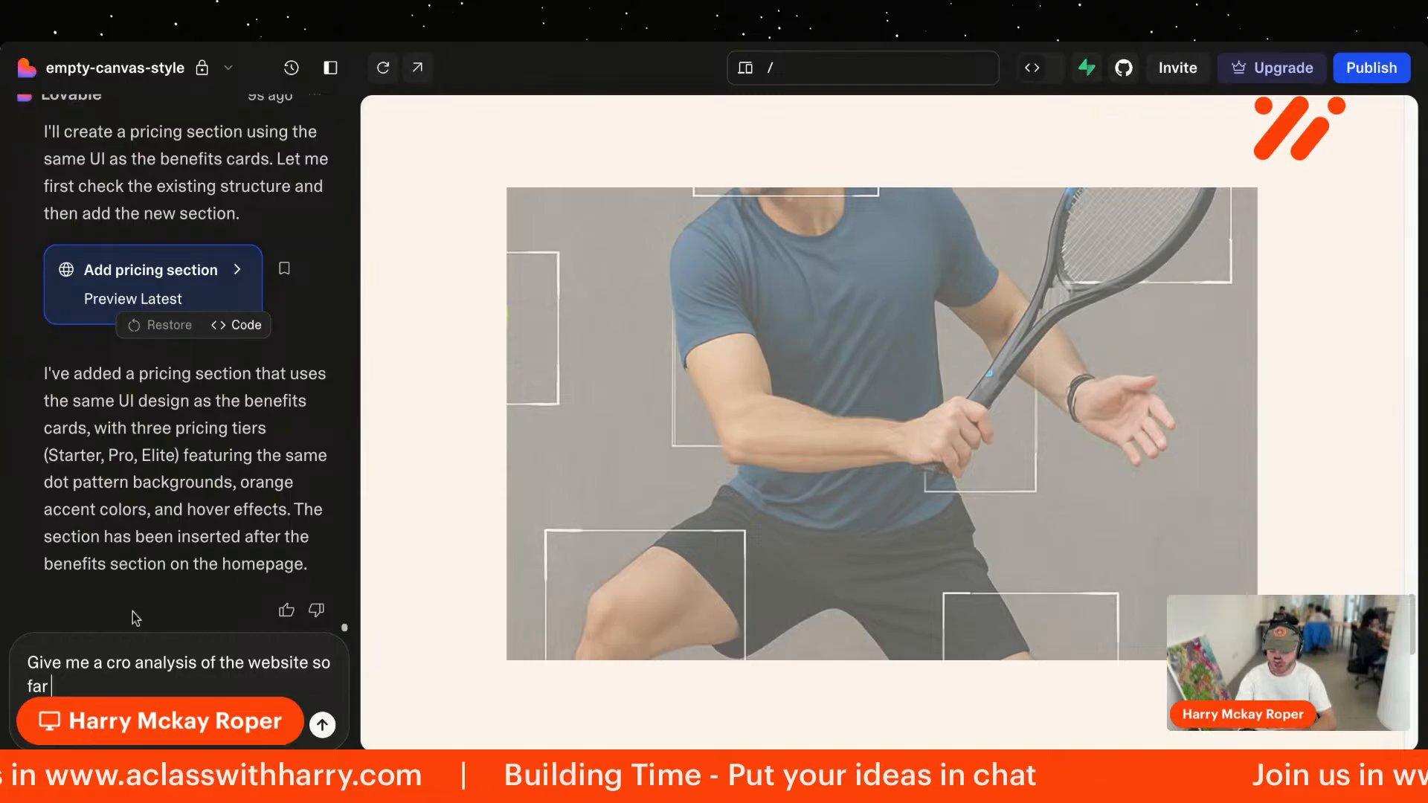
key("ctrl+a")
key("ctrl+x")
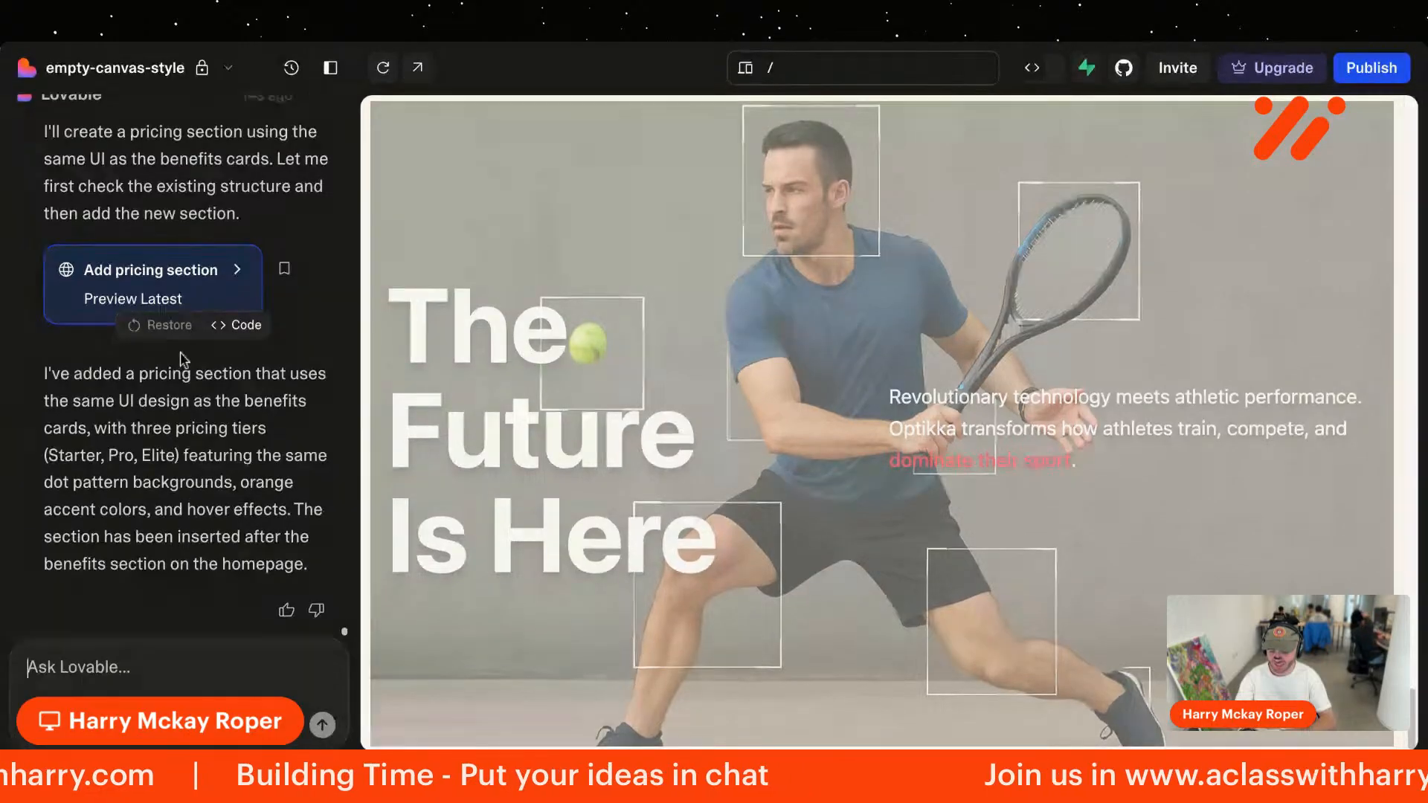
Step: Tell Lovable "add the choose your plan after the sticky image scroll section"
scroll(626, 466, "down", 5)
scroll(626, 474, "down", 10)
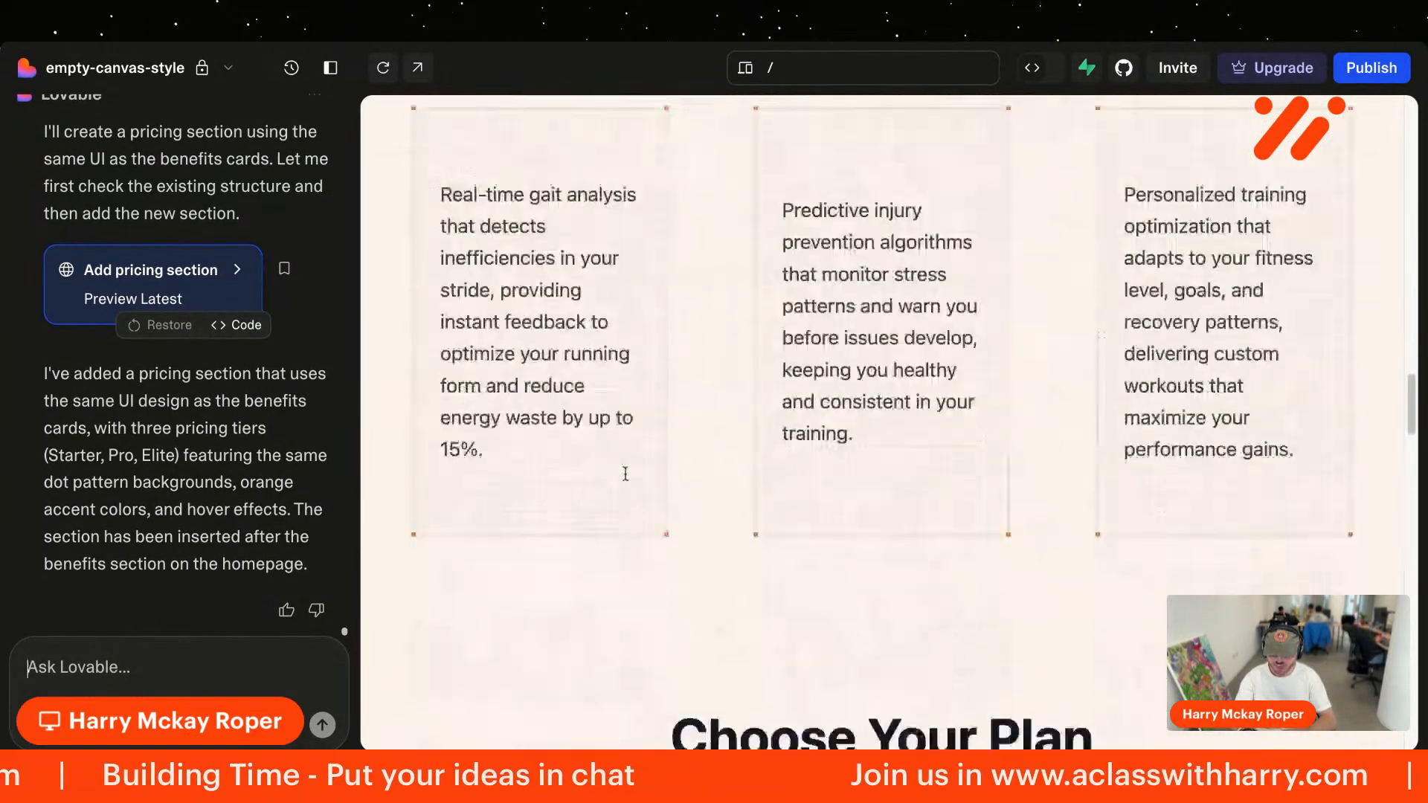
scroll(625, 473, "up", 4)
scroll(625, 473, "down", 3)
left_click(45, 682)
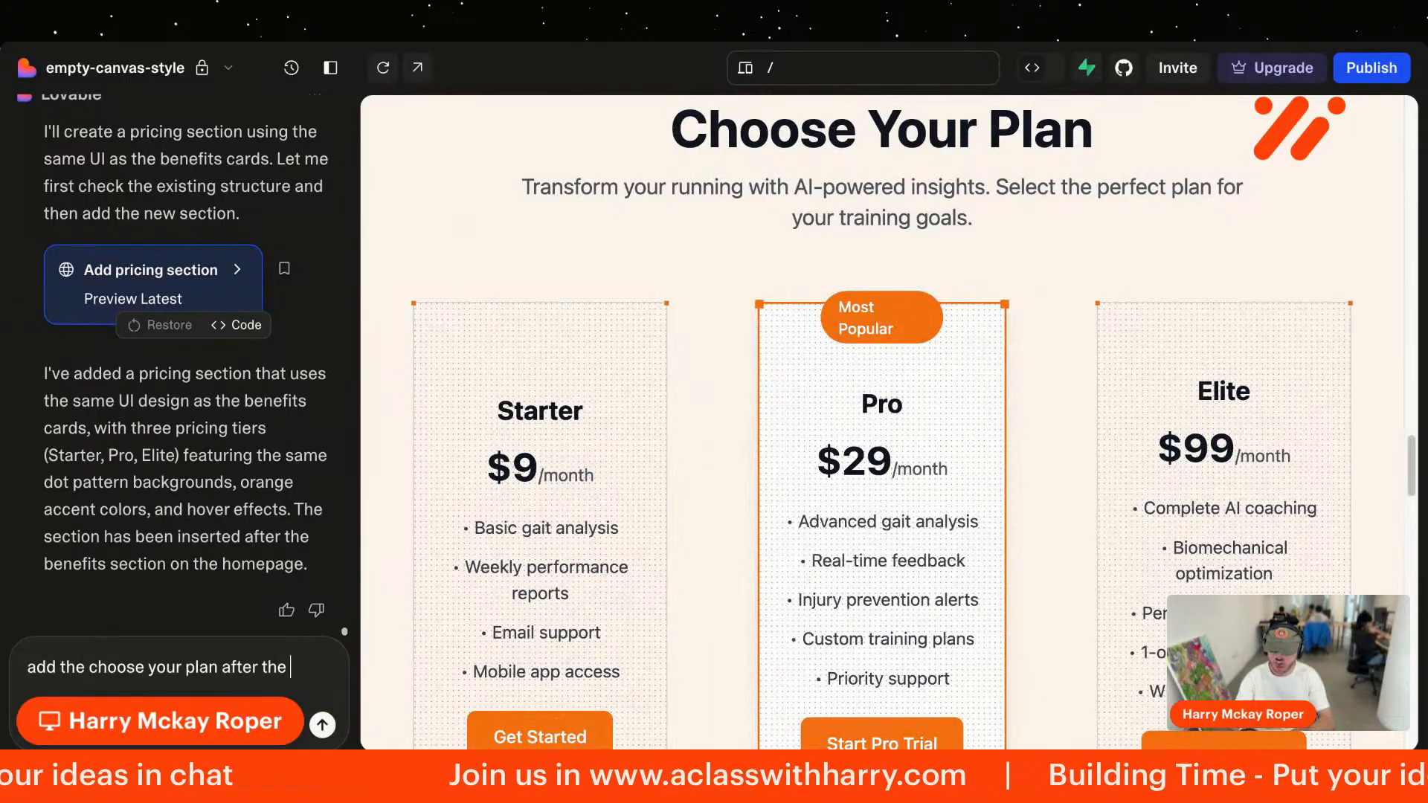
type("add the choose your plan after the sticky image scro")
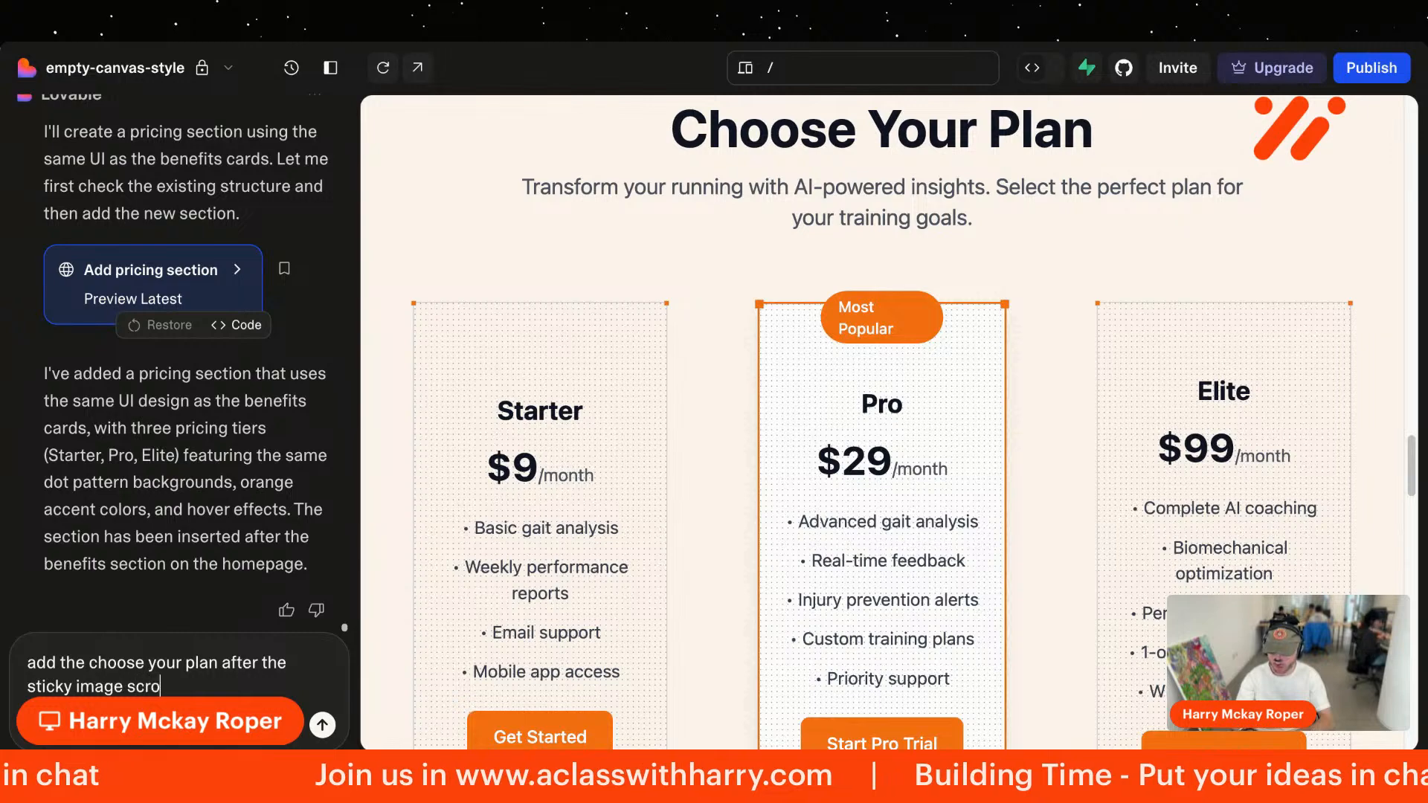
type("ll section")
key("Return")
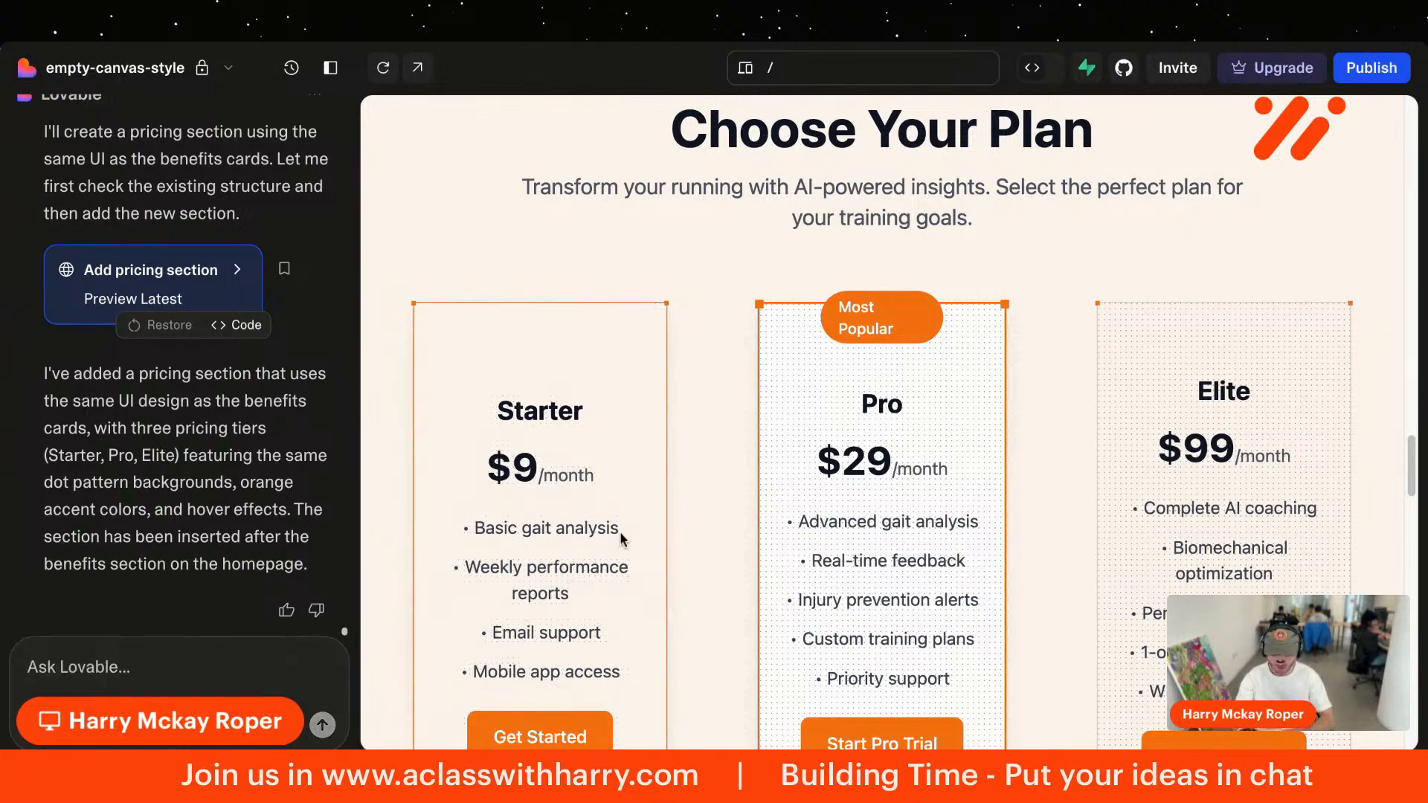
Step: Inspect the Starter, Pro and Elite pricing cards and their hover effects while Lovable processes the section move
scroll(620, 526, "down", 3)
scroll(1083, 238, "up", 1)
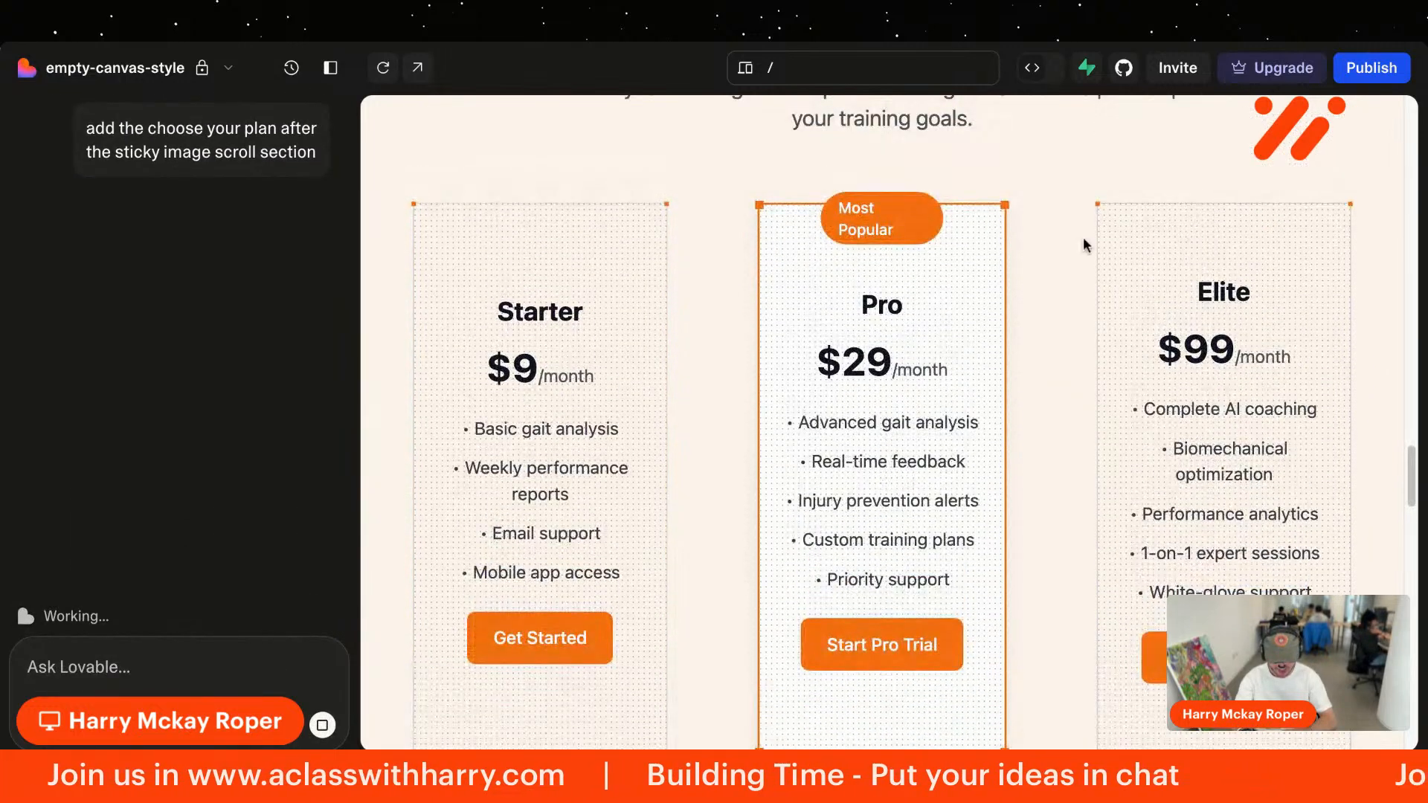
scroll(1034, 258, "down", 1)
scroll(1035, 262, "up", 1)
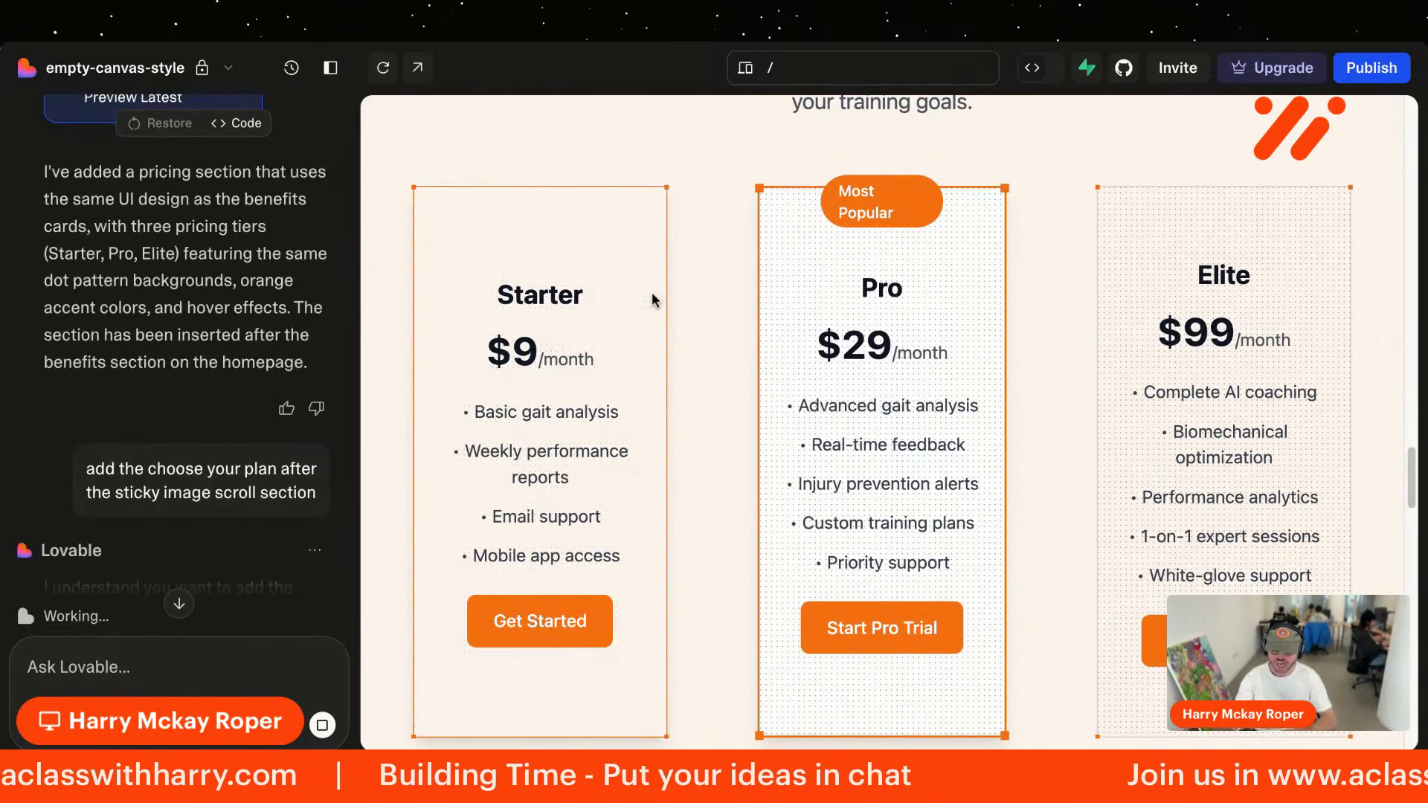
scroll(1211, 432, "down", 1)
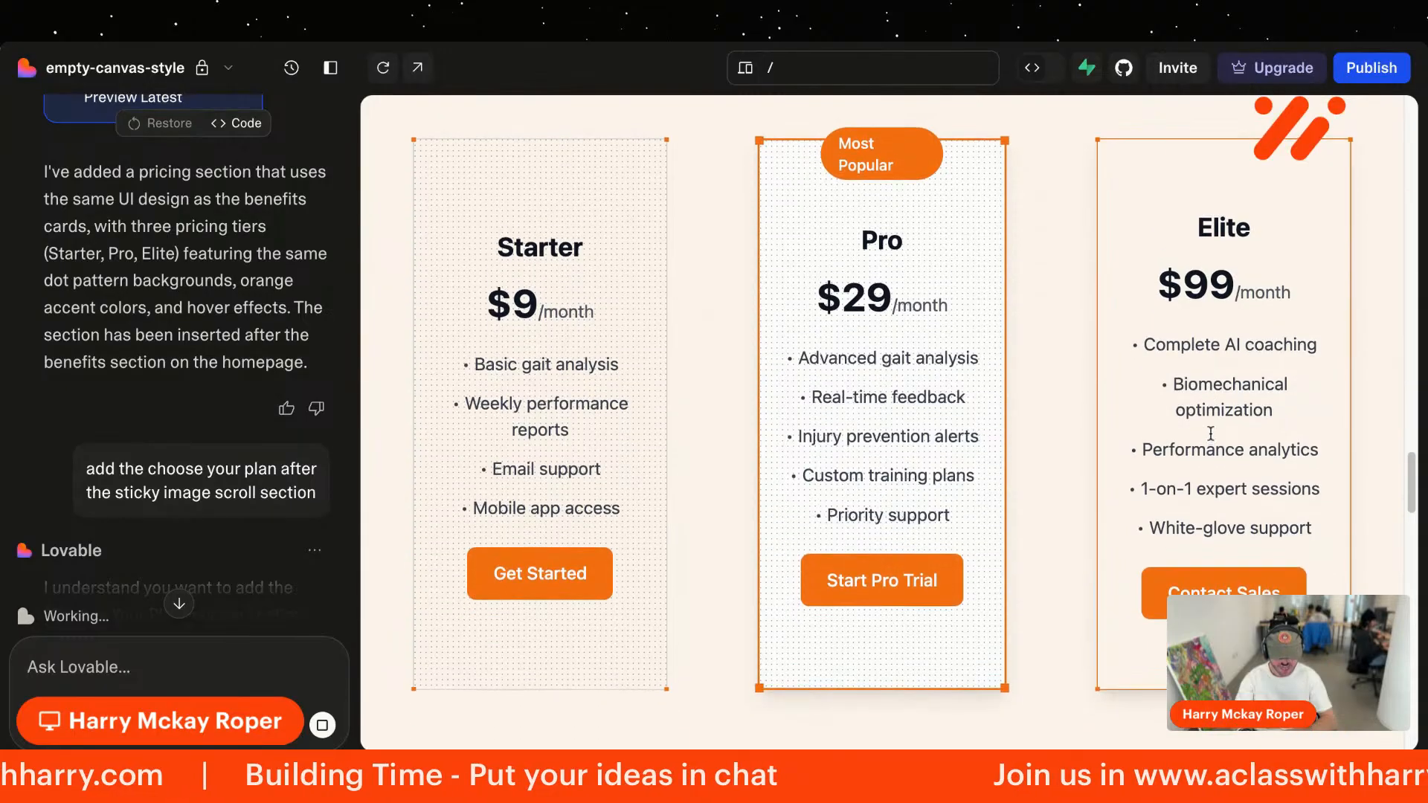
scroll(1212, 439, "up", 3)
scroll(1223, 451, "down", 2)
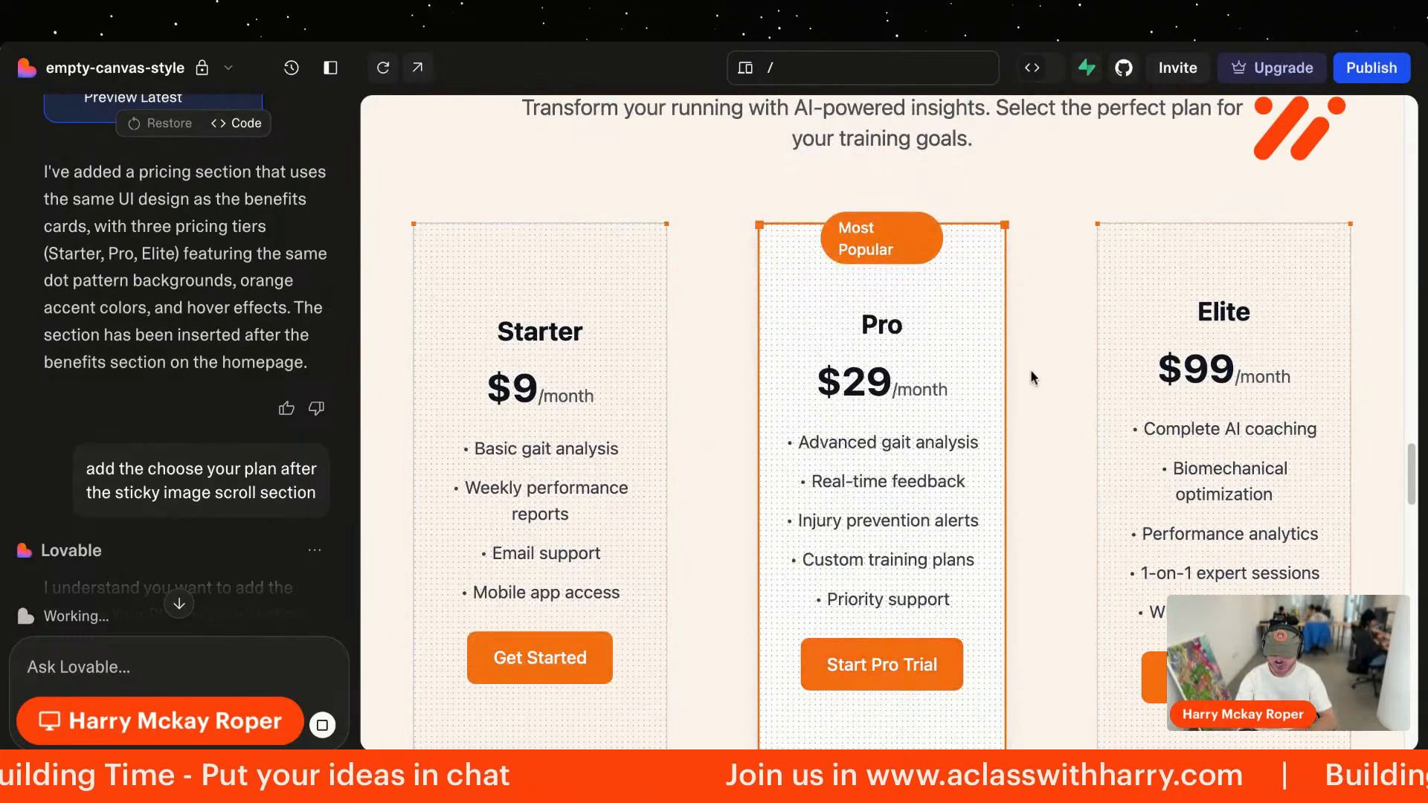
Step: Review the page from the Meet Optikka hero through the text reveal and benefits cards to the Choose Your Plan section
scroll(1033, 394, "up", 7)
scroll(1034, 394, "up", 20)
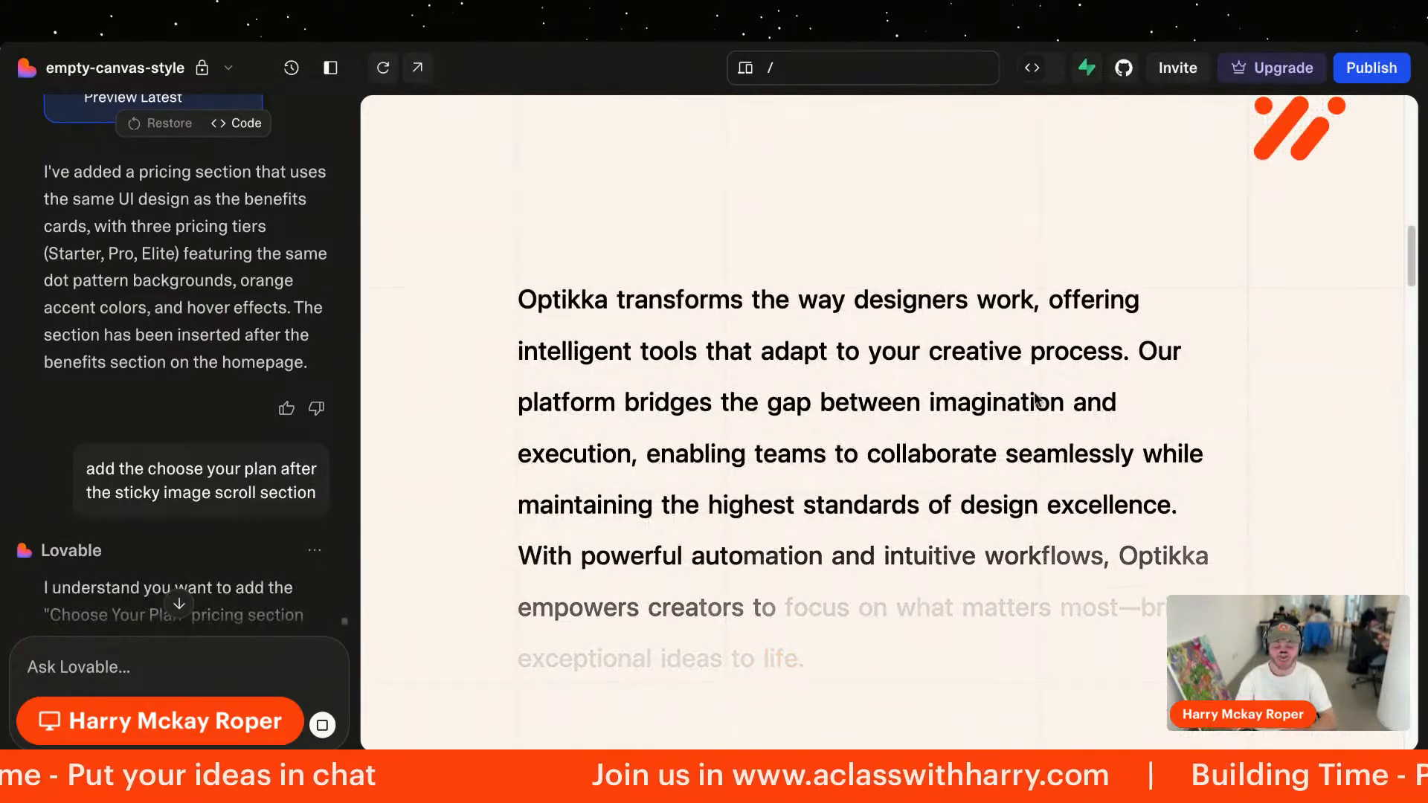
scroll(1033, 394, "down", 20)
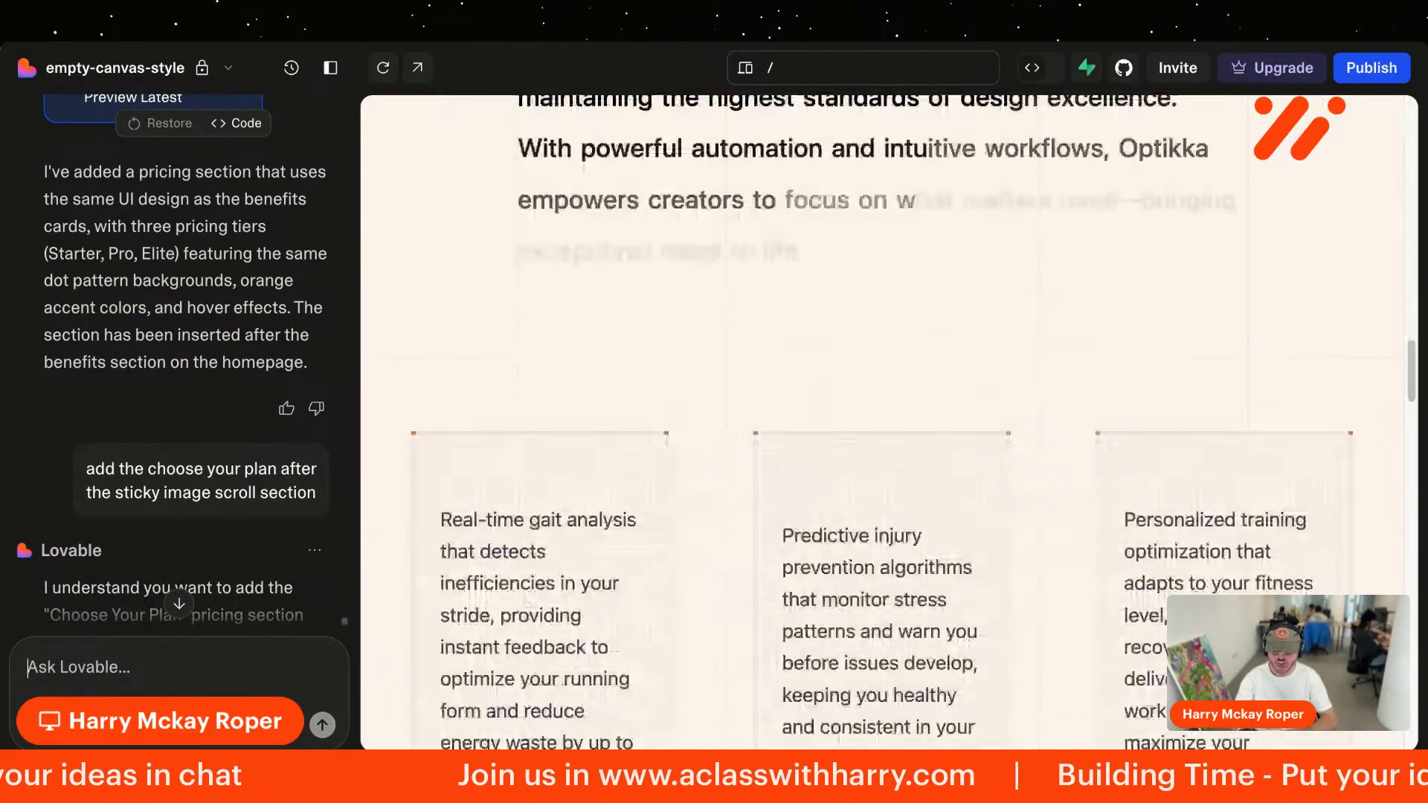
scroll(1034, 394, "up", 12)
scroll(1033, 394, "up", 10)
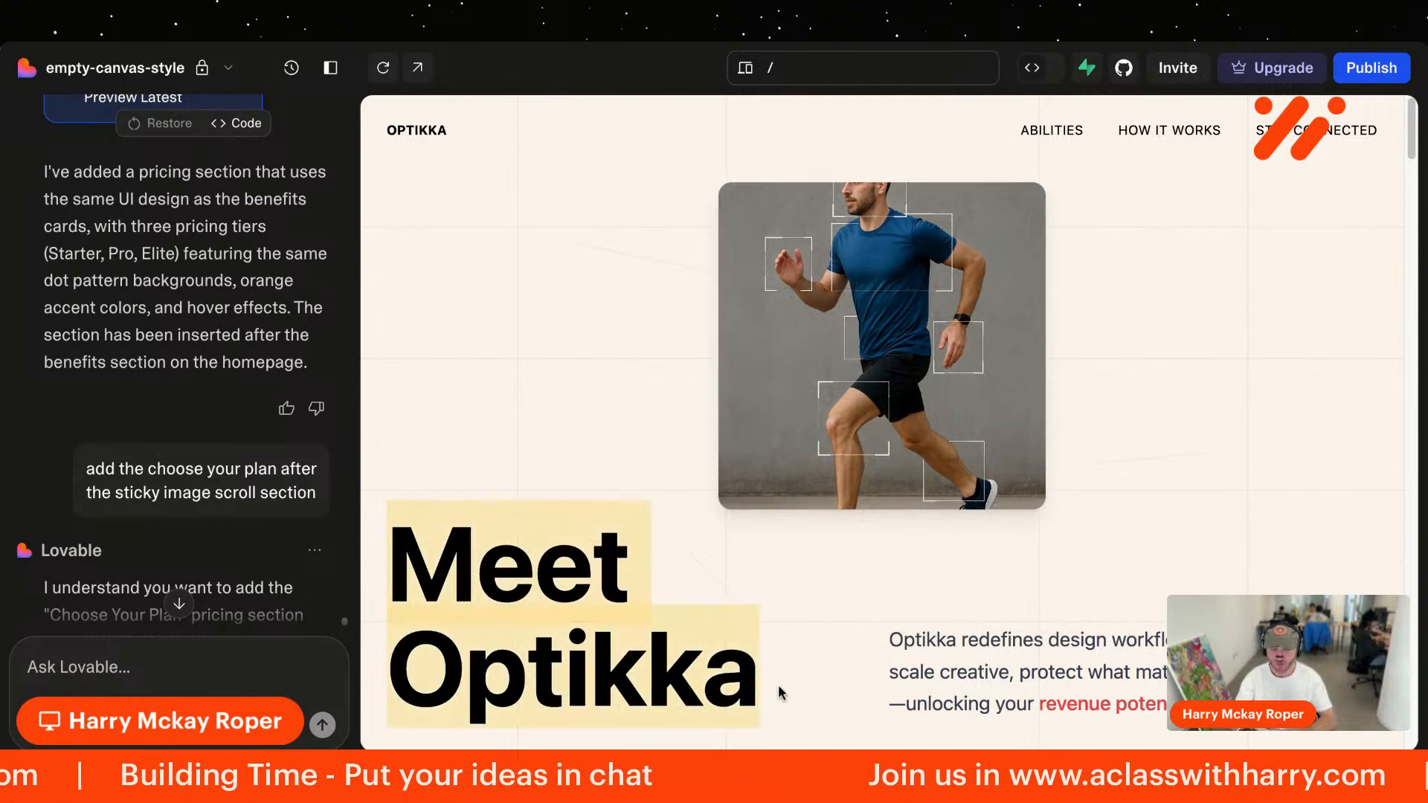
scroll(778, 685, "down", 2)
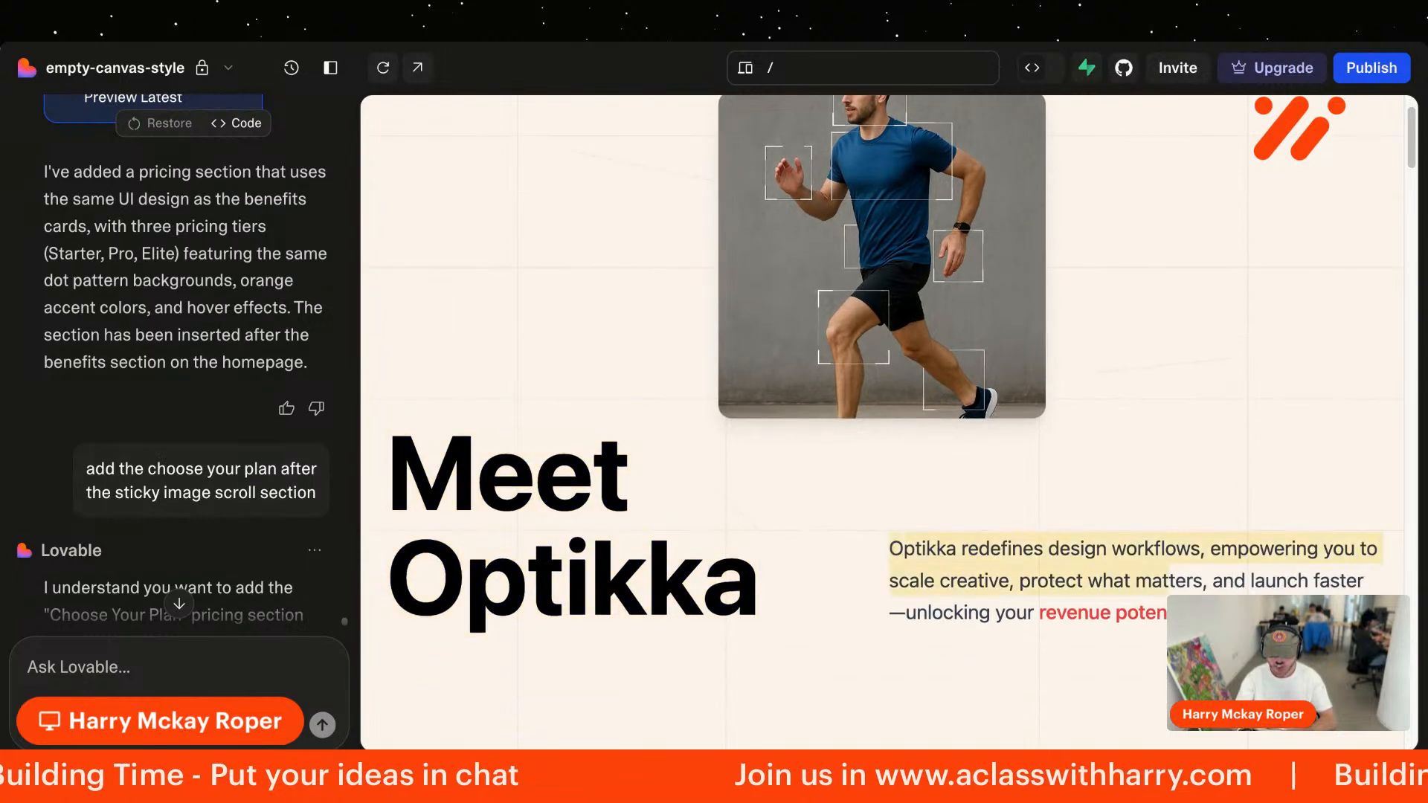
scroll(1230, 434, "up", 2)
scroll(1230, 434, "down", 5)
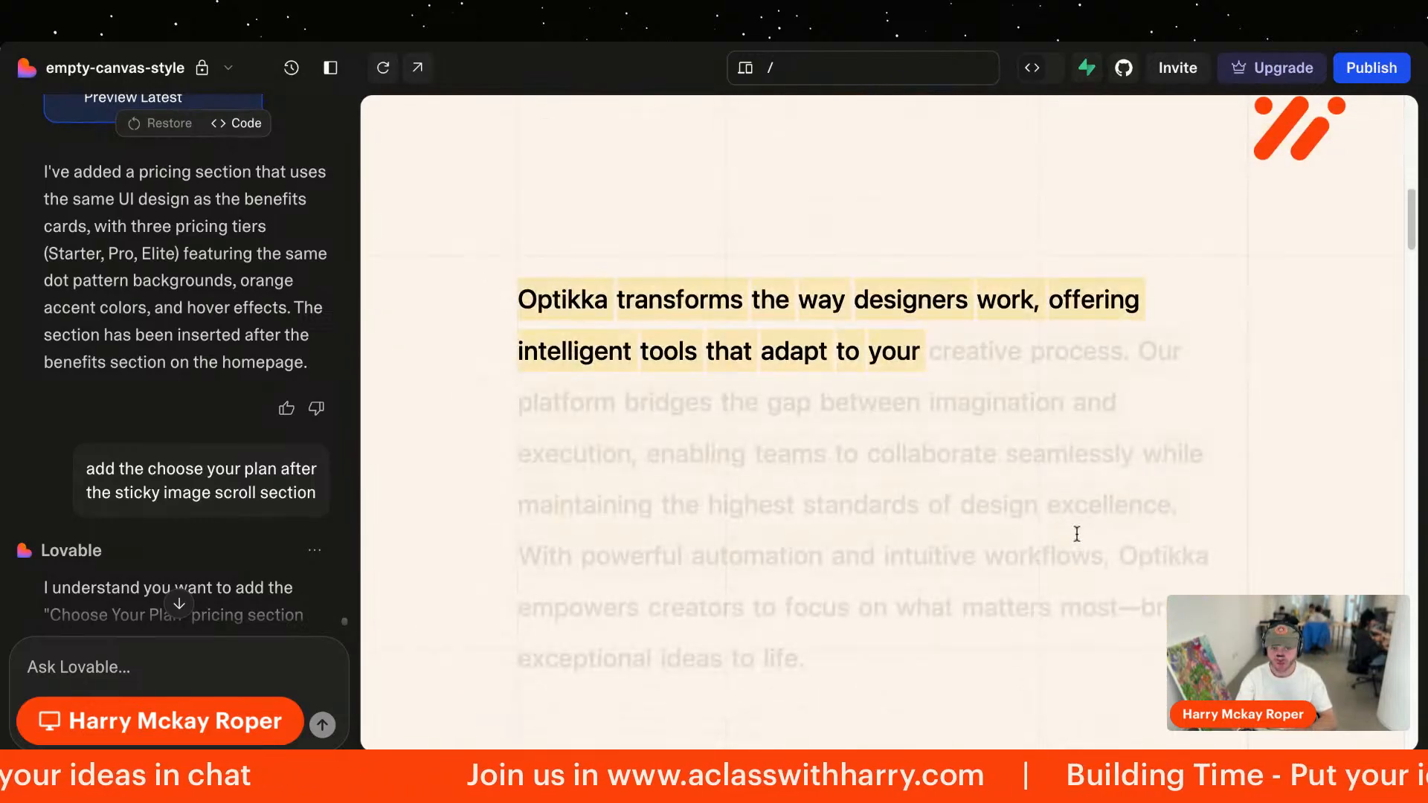
scroll(1078, 535, "down", 10)
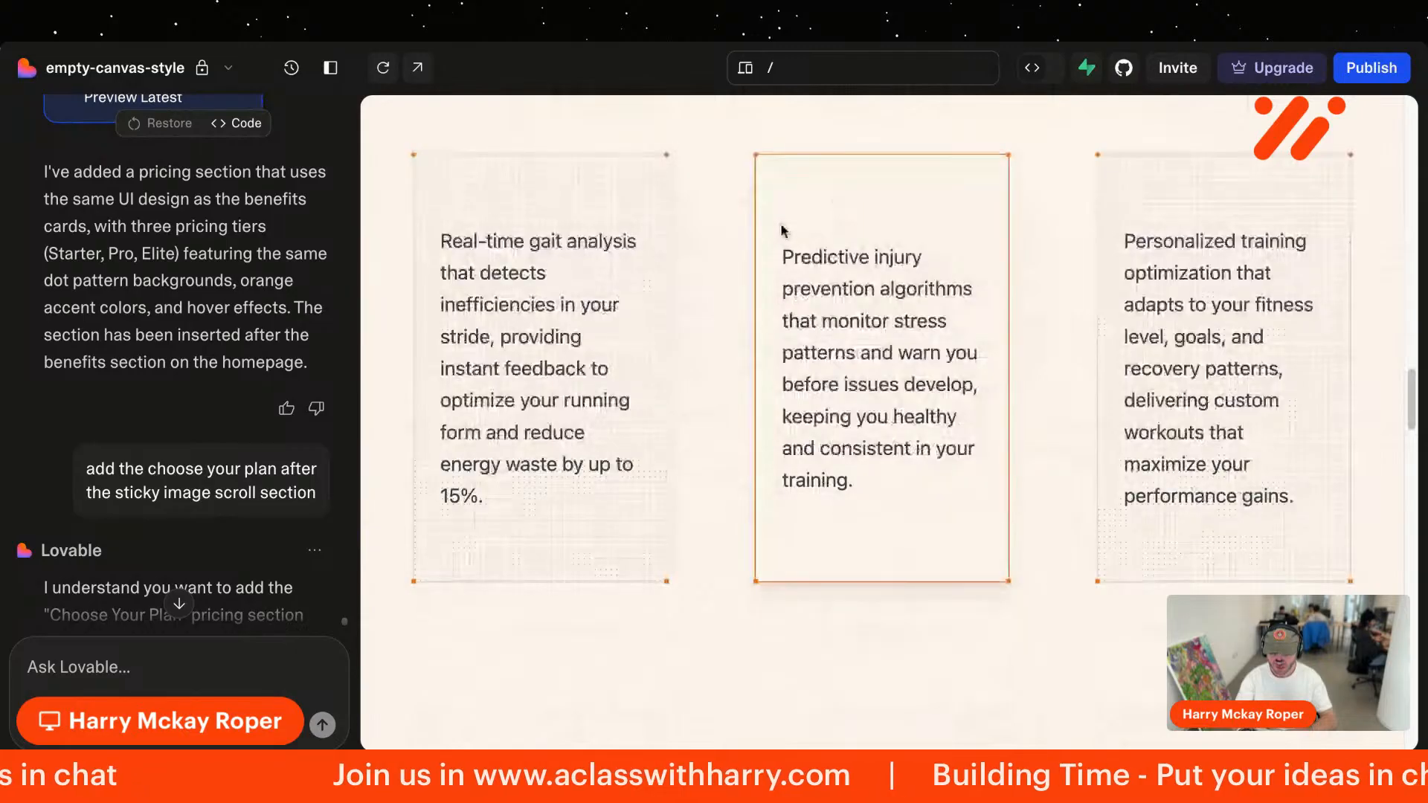
scroll(893, 334, "down", 5)
scroll(979, 448, "up", 1)
scroll(979, 449, "up", 2)
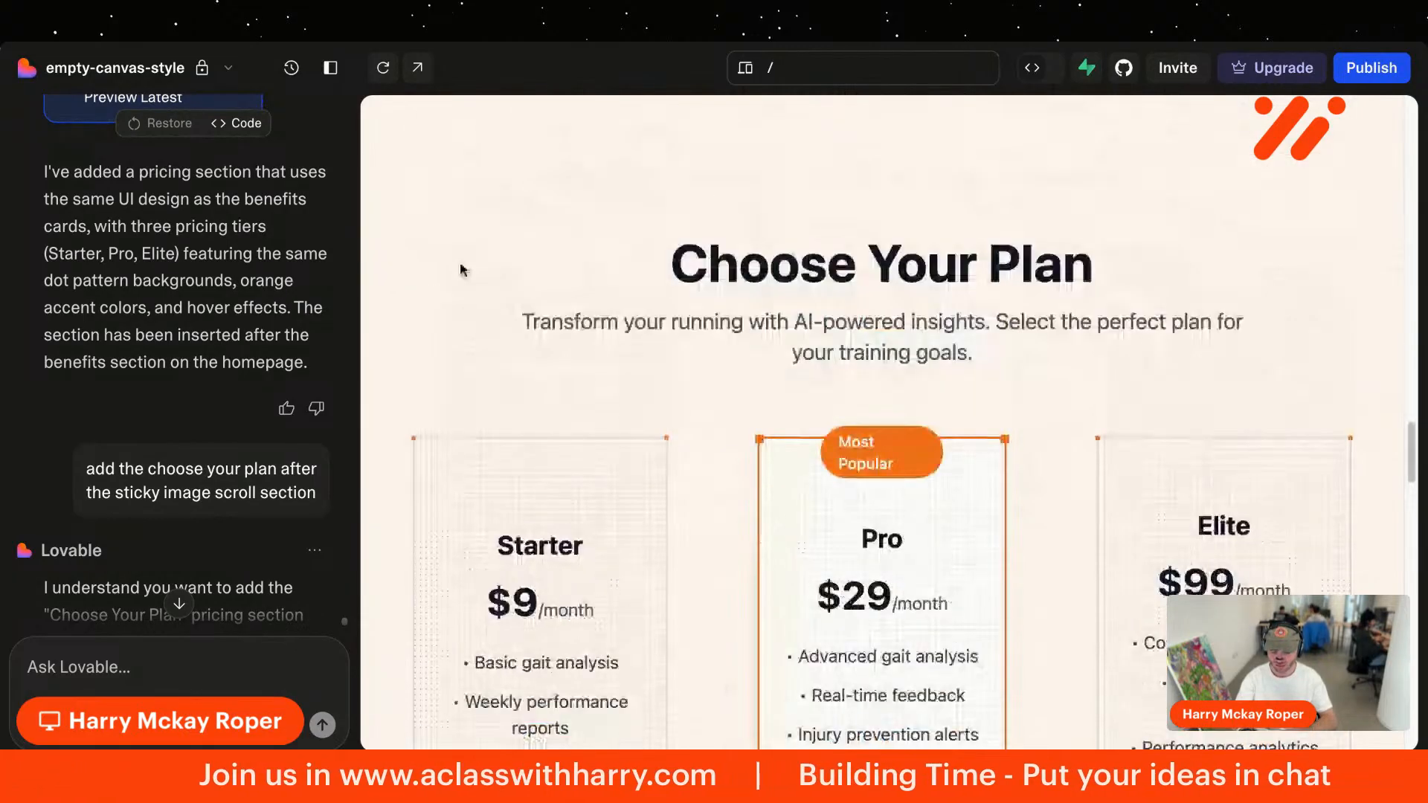
Step: Approve Lovable's plan to reorder the homepage so the pricing section follows the smooth scroll section
scroll(1186, 414, "up", 5)
scroll(1185, 414, "up", 10)
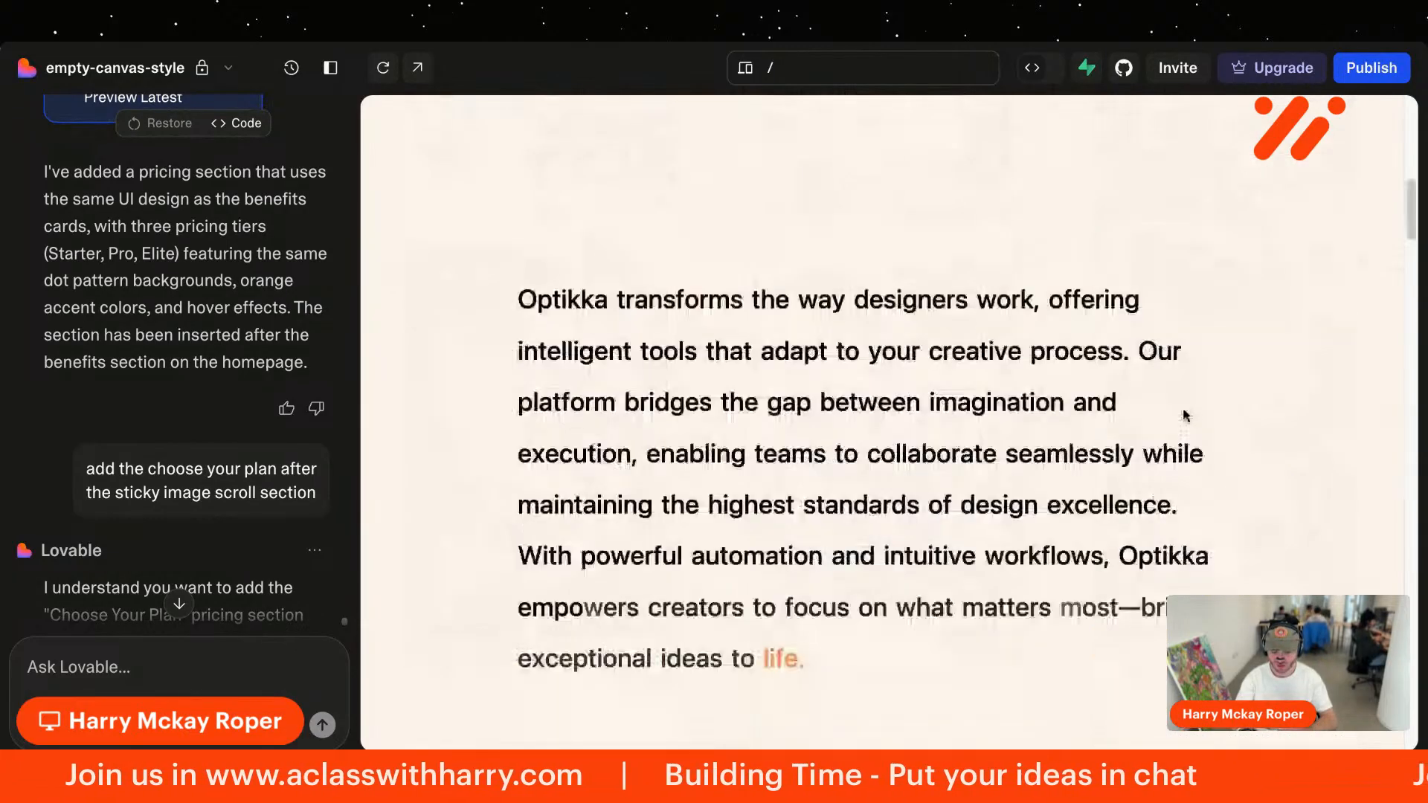
scroll(1140, 320, "down", 5)
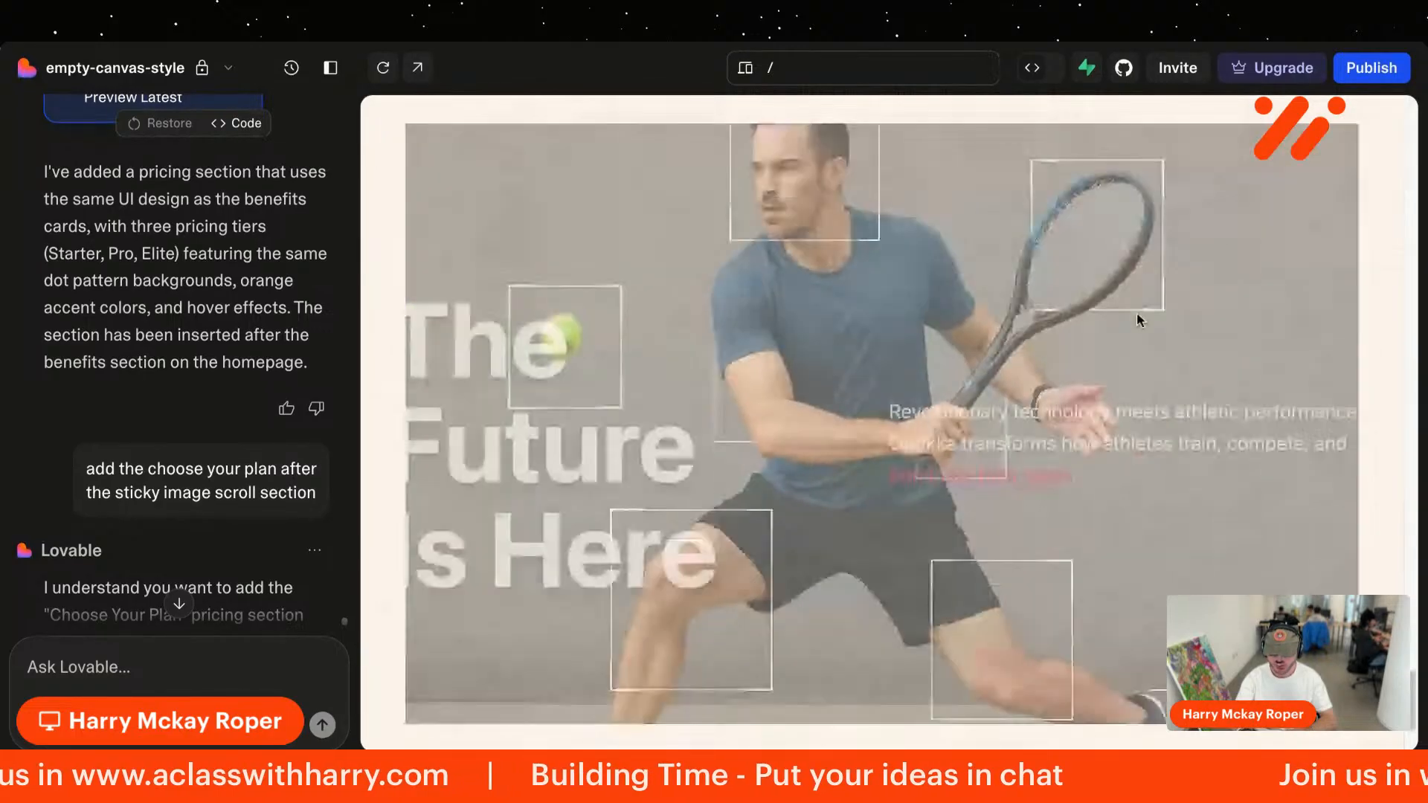
scroll(279, 443, "down", 5)
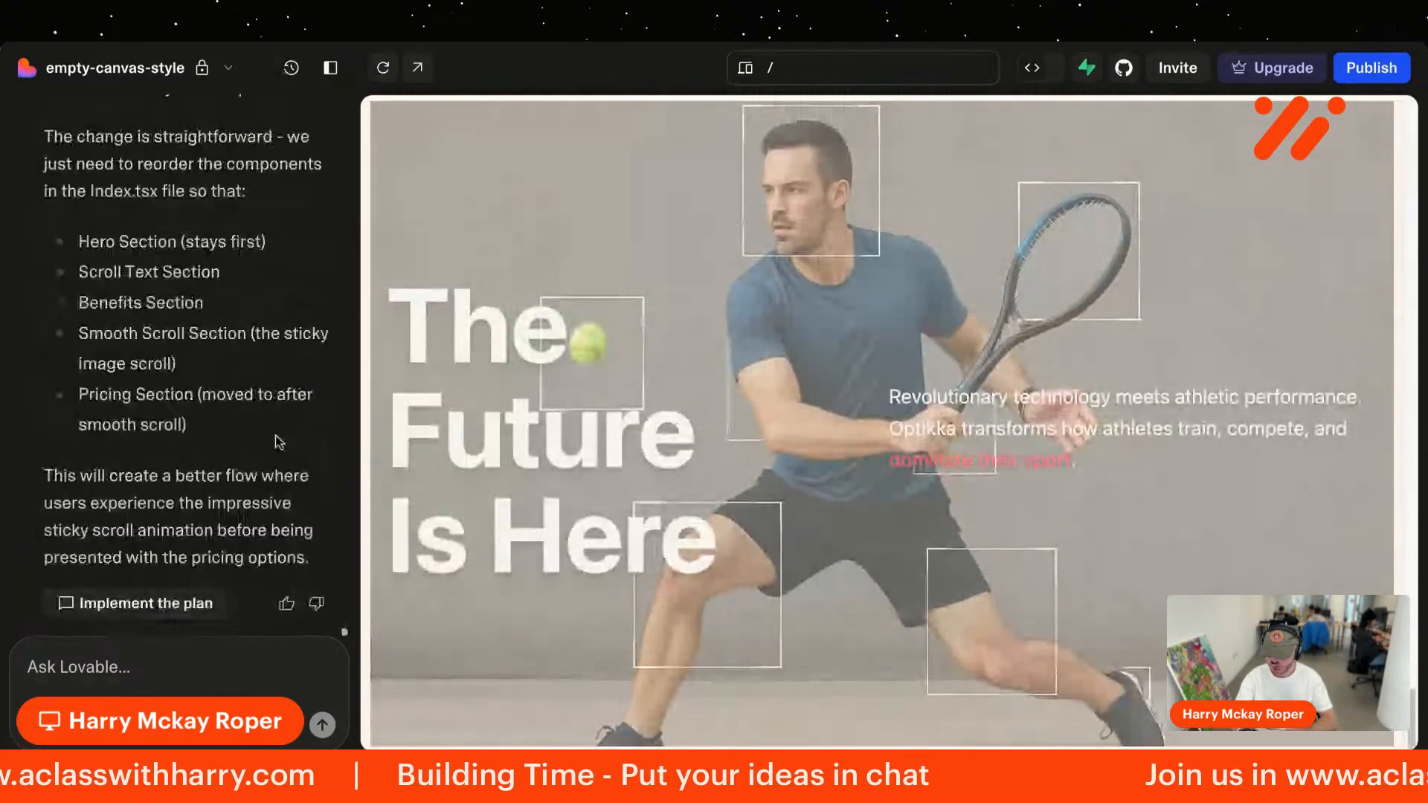
left_click(135, 603)
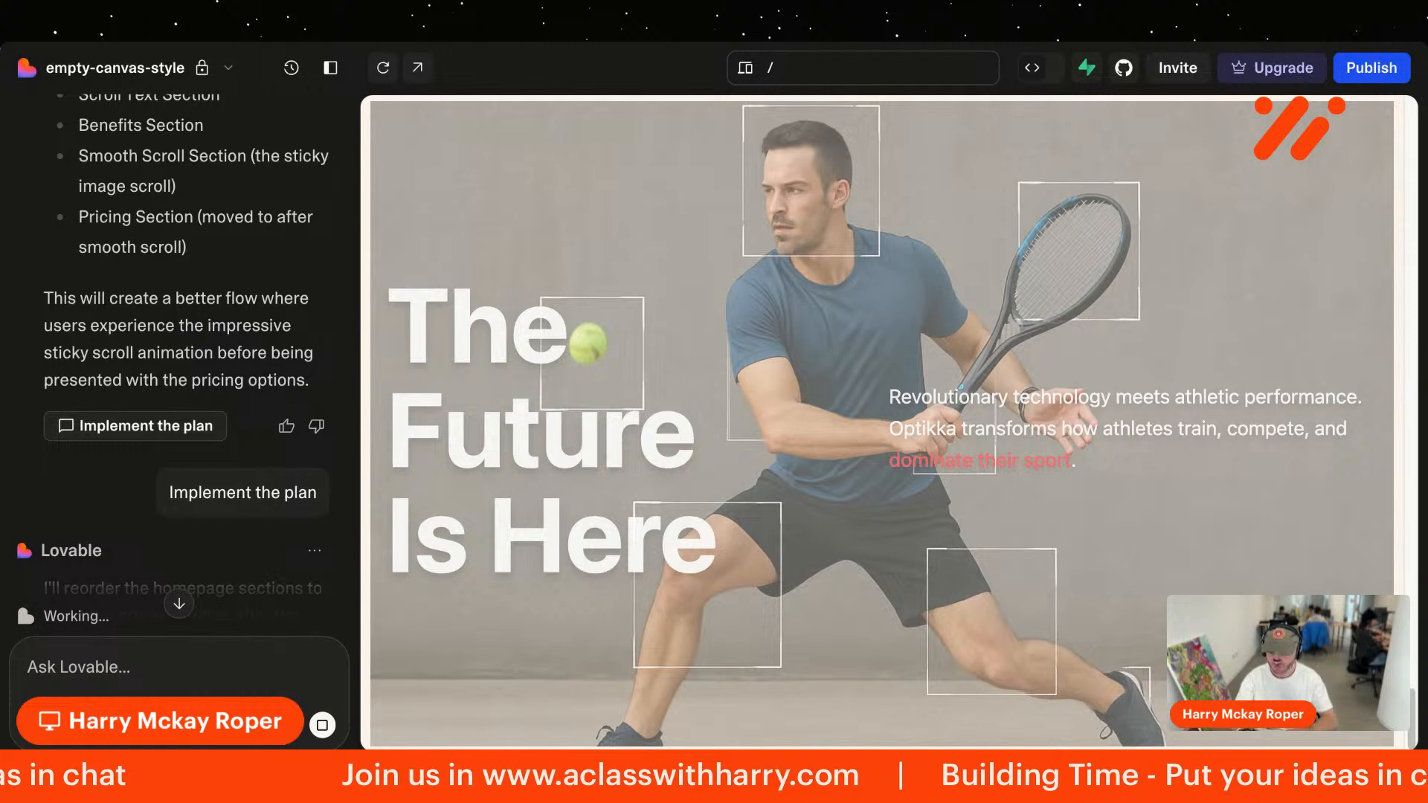
Step: Check how the tennis image expands on scroll and how it leads into the Choose Your Plan section
scroll(654, 302, "down", 10)
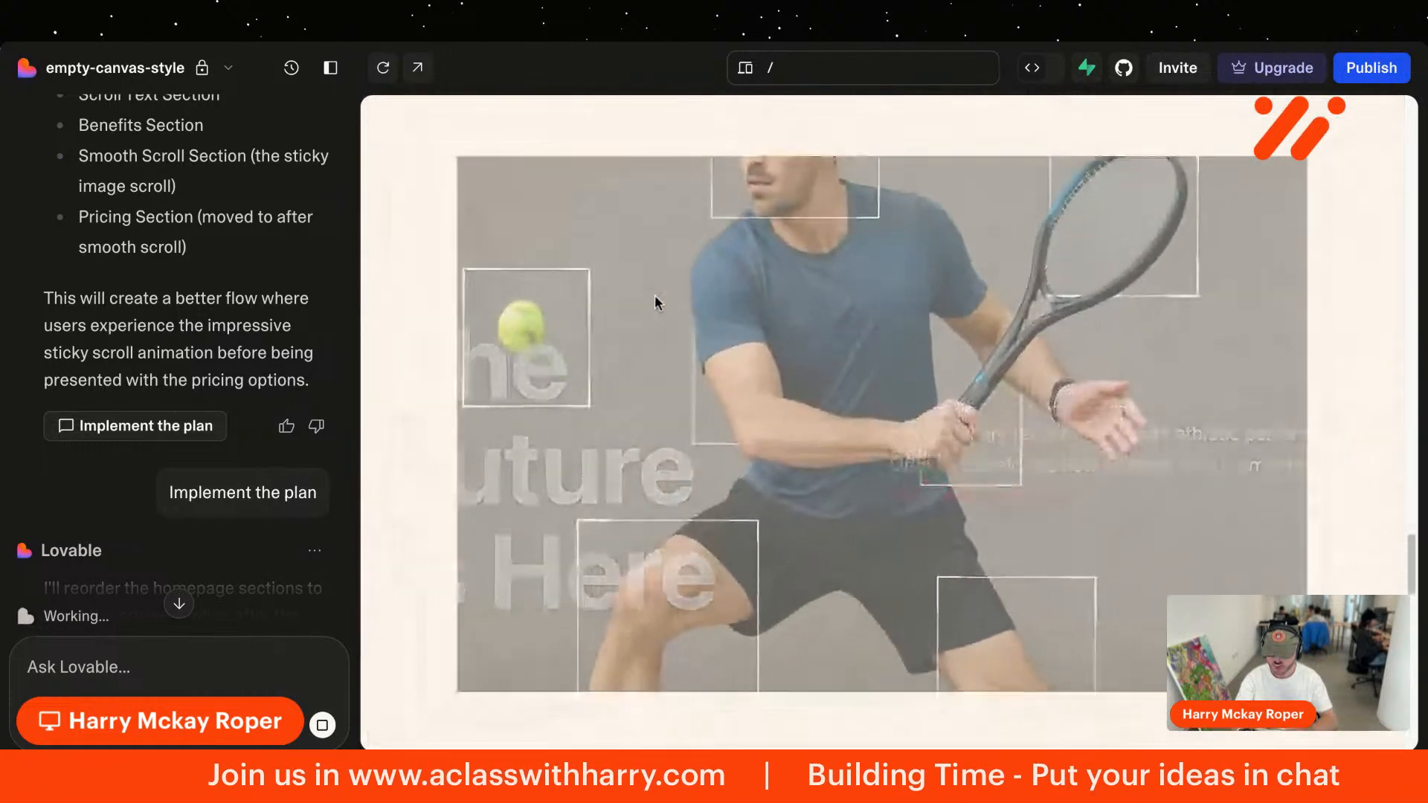
scroll(654, 295, "down", 2)
scroll(654, 294, "up", 10)
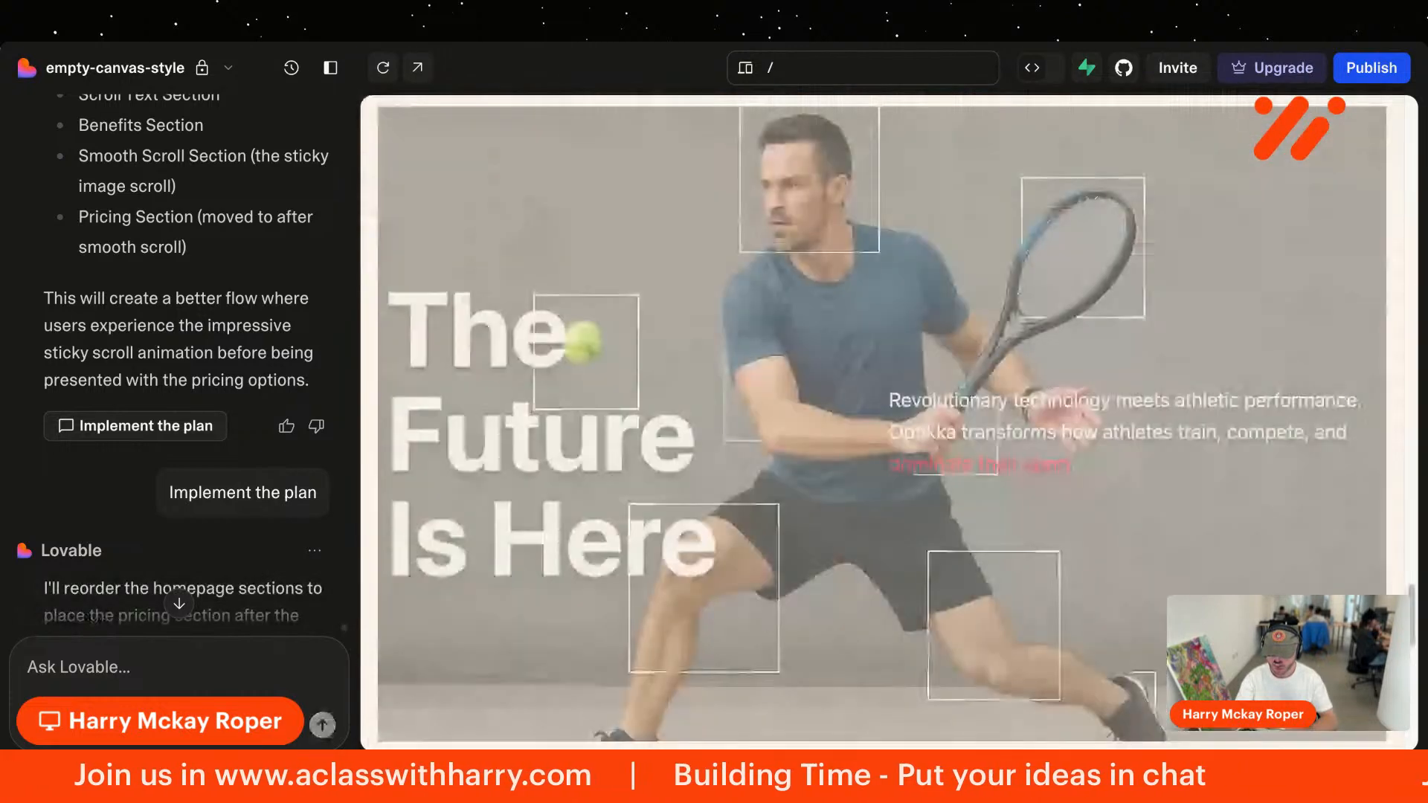
scroll(655, 294, "down", 8)
scroll(882, 422, "up", 20)
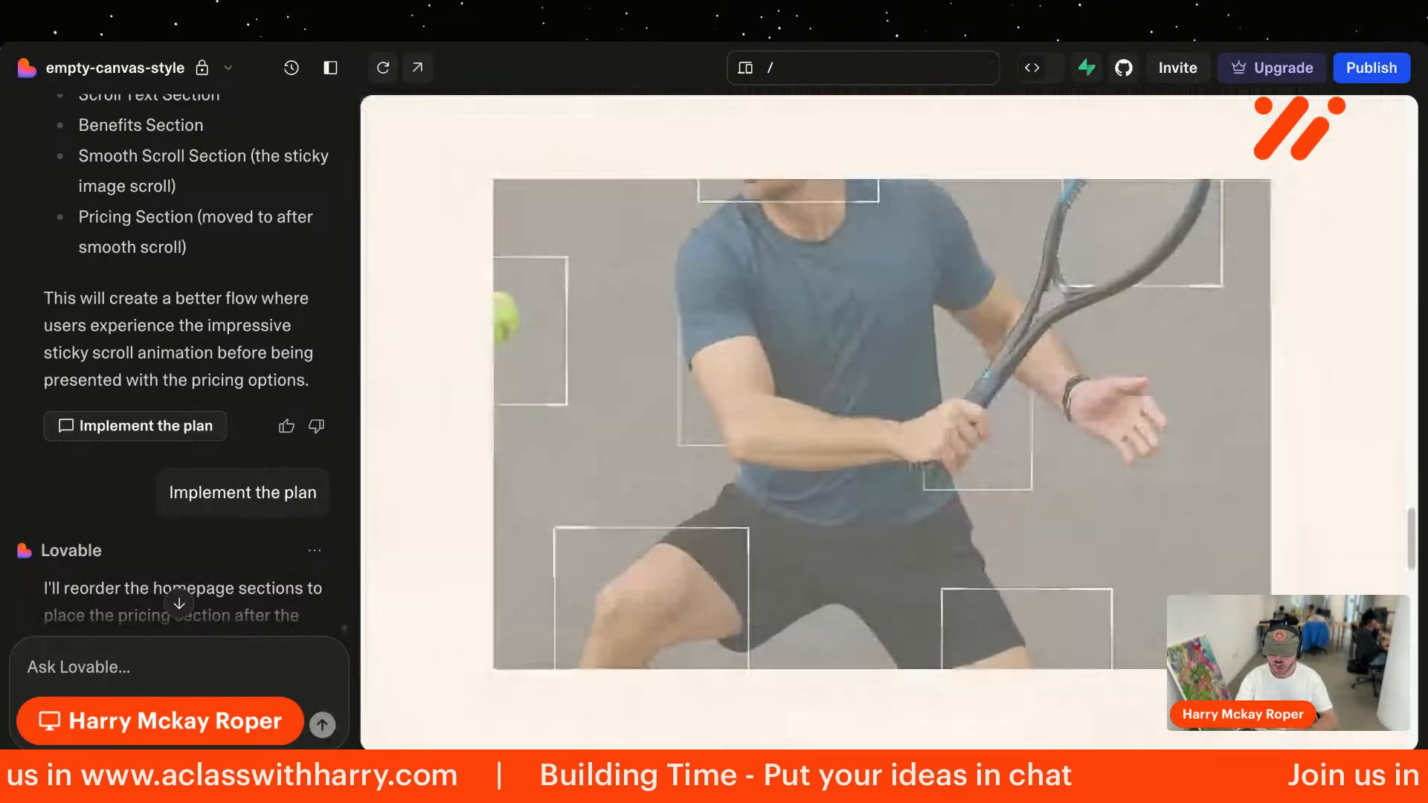
scroll(881, 421, "down", 10)
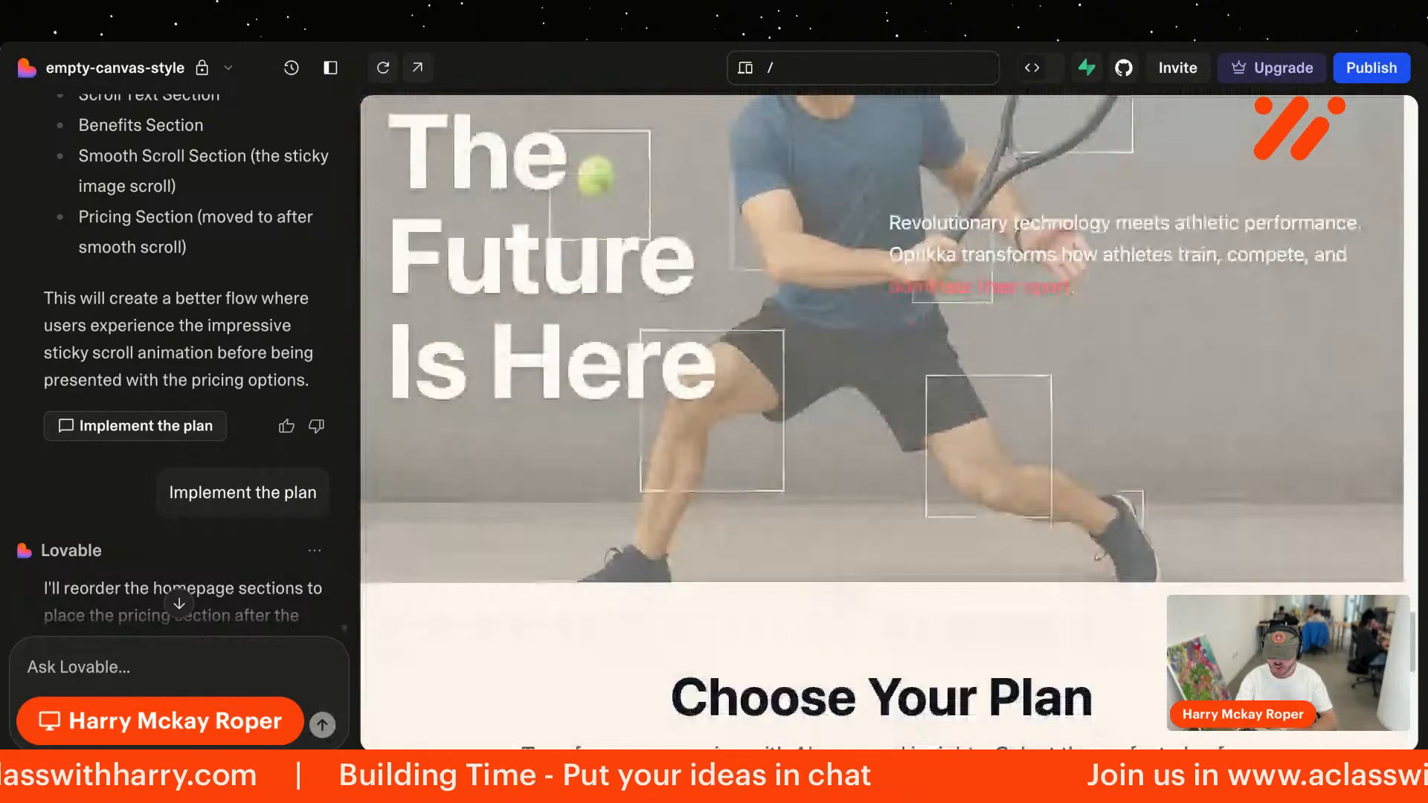
Step: Tell Lovable "the offset of the image scroll is slightly off, can we make it section based? should be complete 5-10% before i reach end of scroll section"
left_click(163, 673)
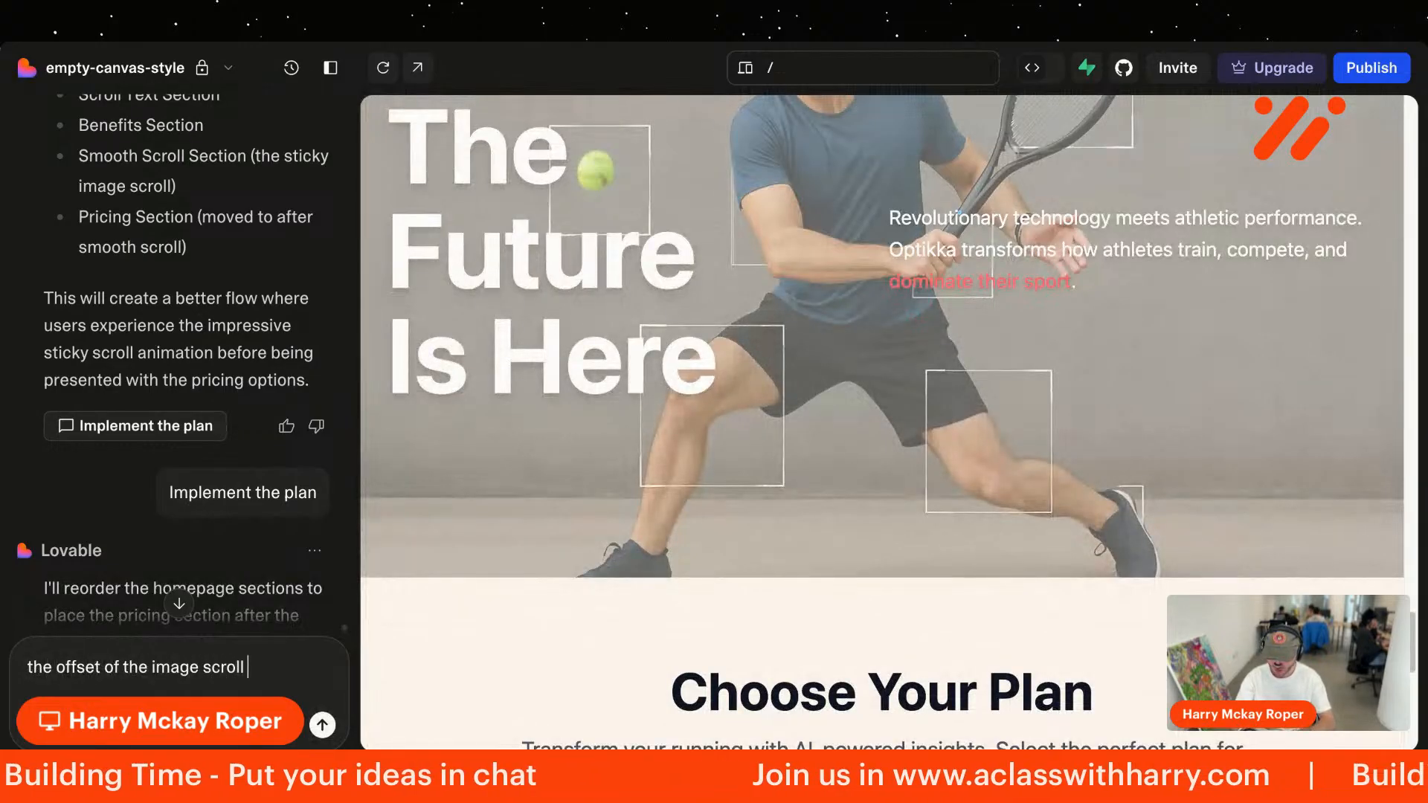
type("the offset of the image scroll is slightly off, can we make it section")
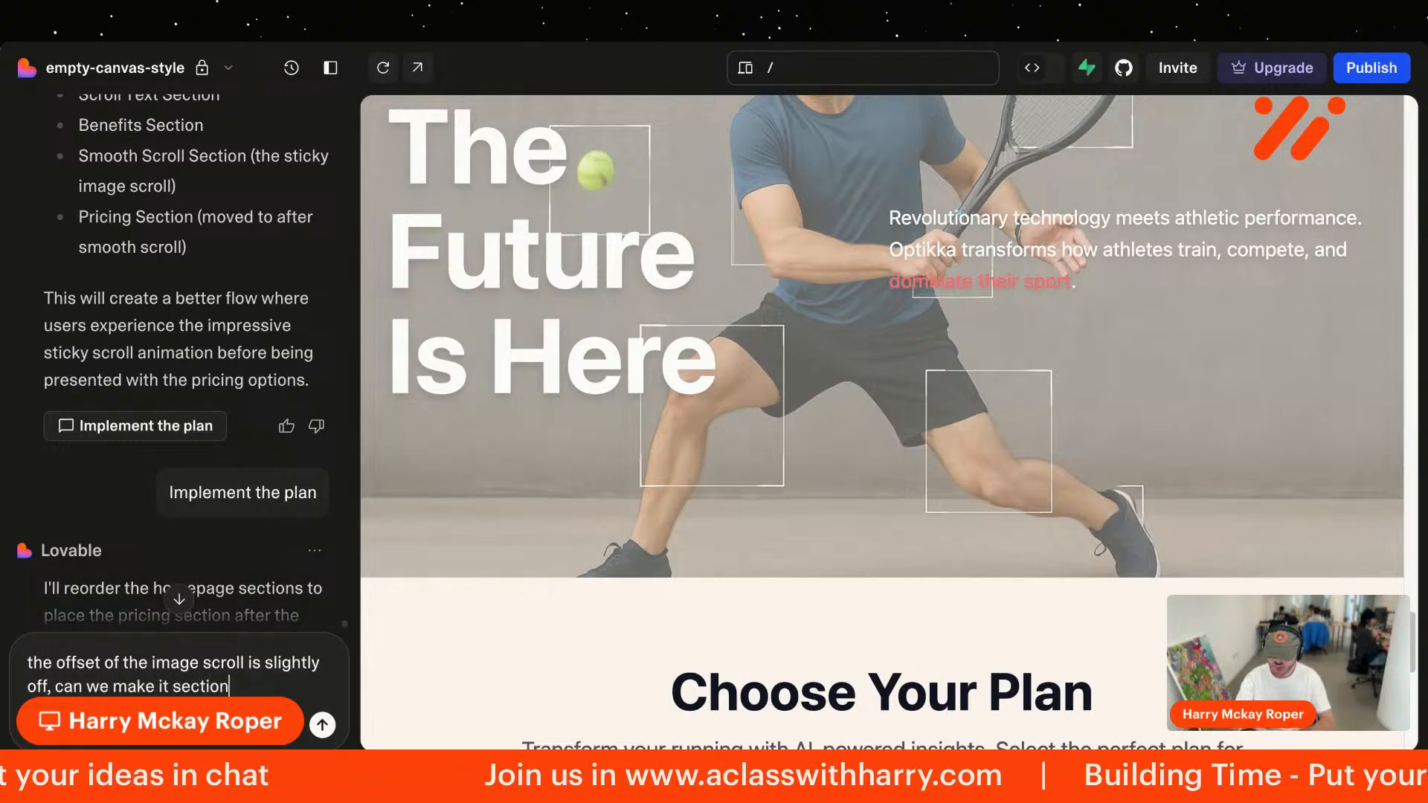
type(" based? should be complete 10%")
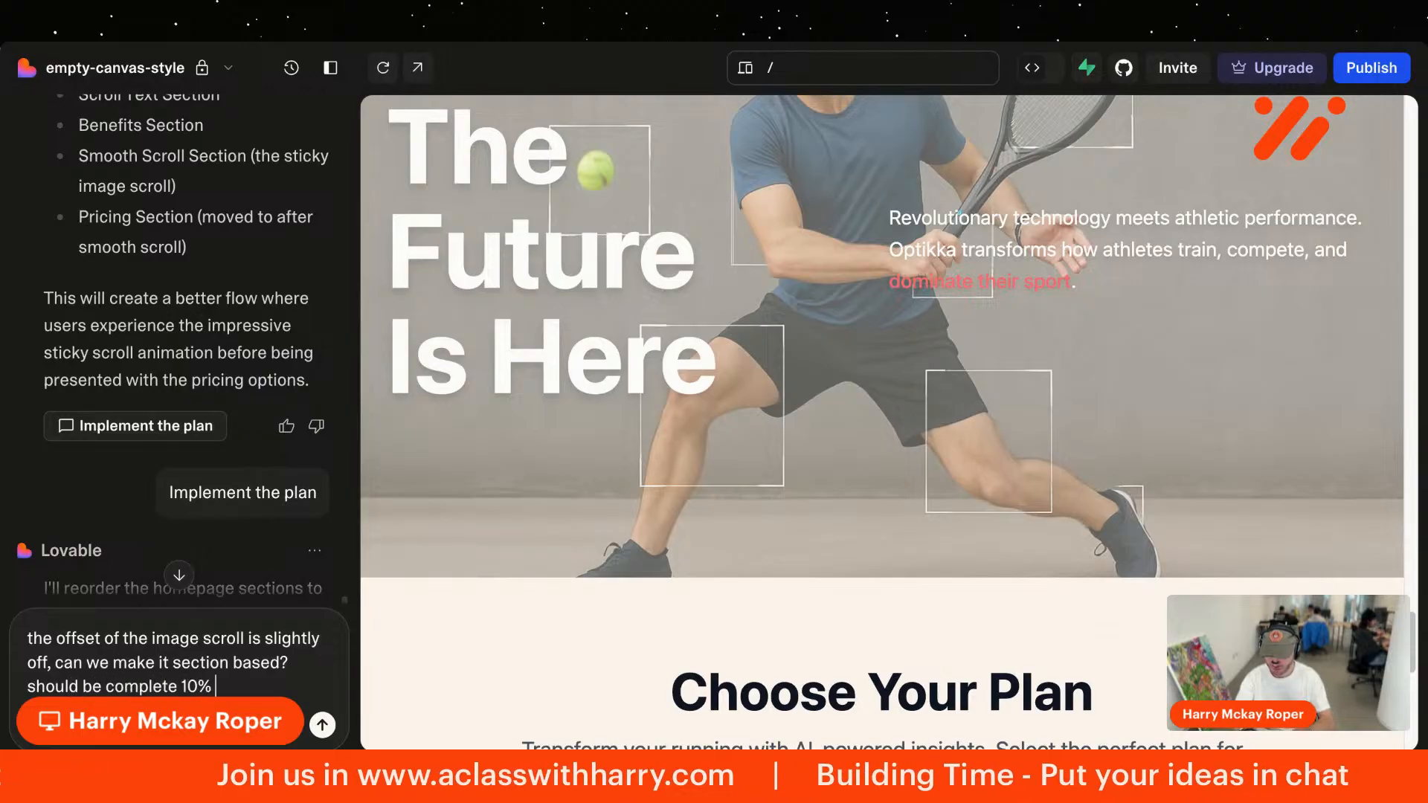
type(" before i reach end of scroll section")
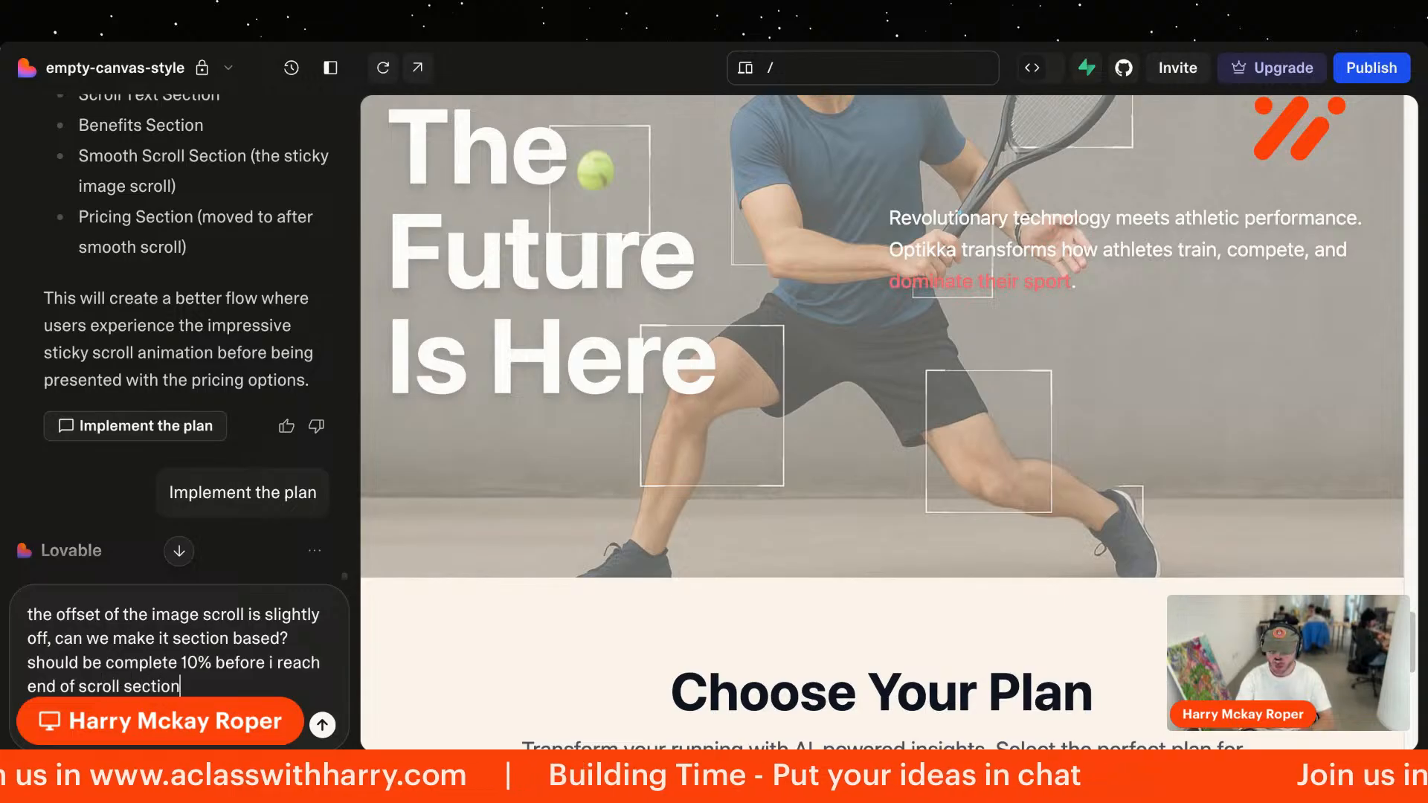
key("Delete")
type("5")
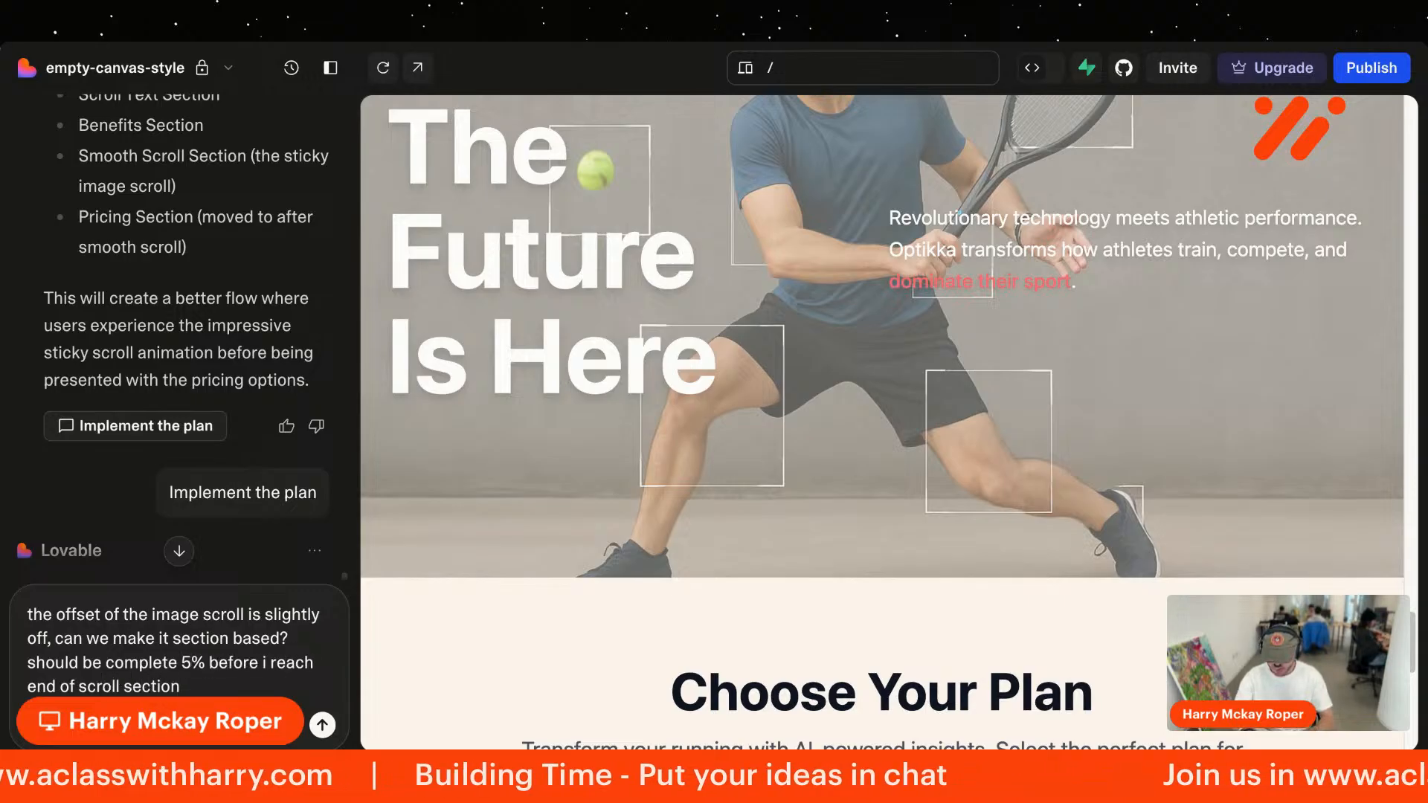
type("-10")
key("Return")
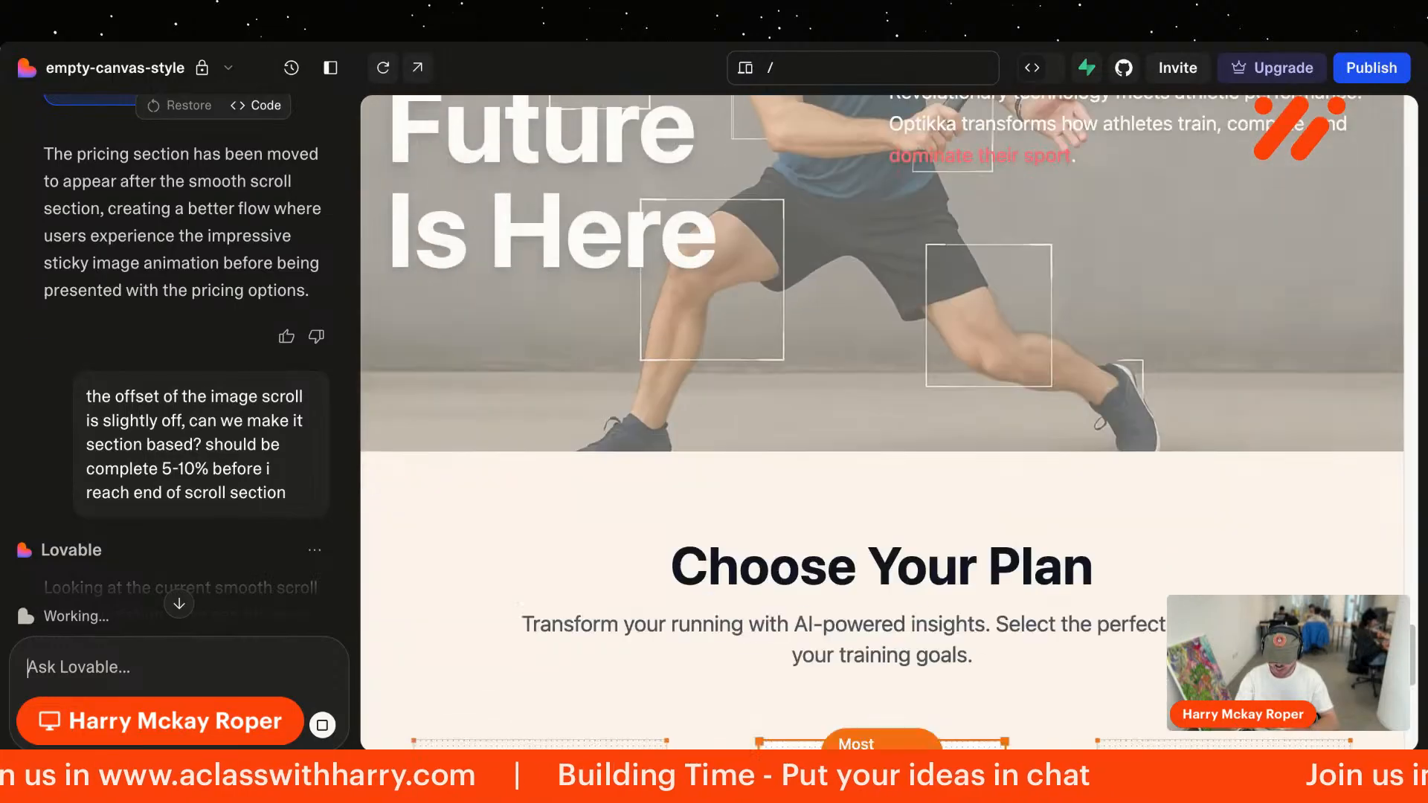
Step: Review the pricing cards, the text reveal and the Meet Optikka hero while Lovable works on the scroll offset
scroll(607, 305, "down", 8)
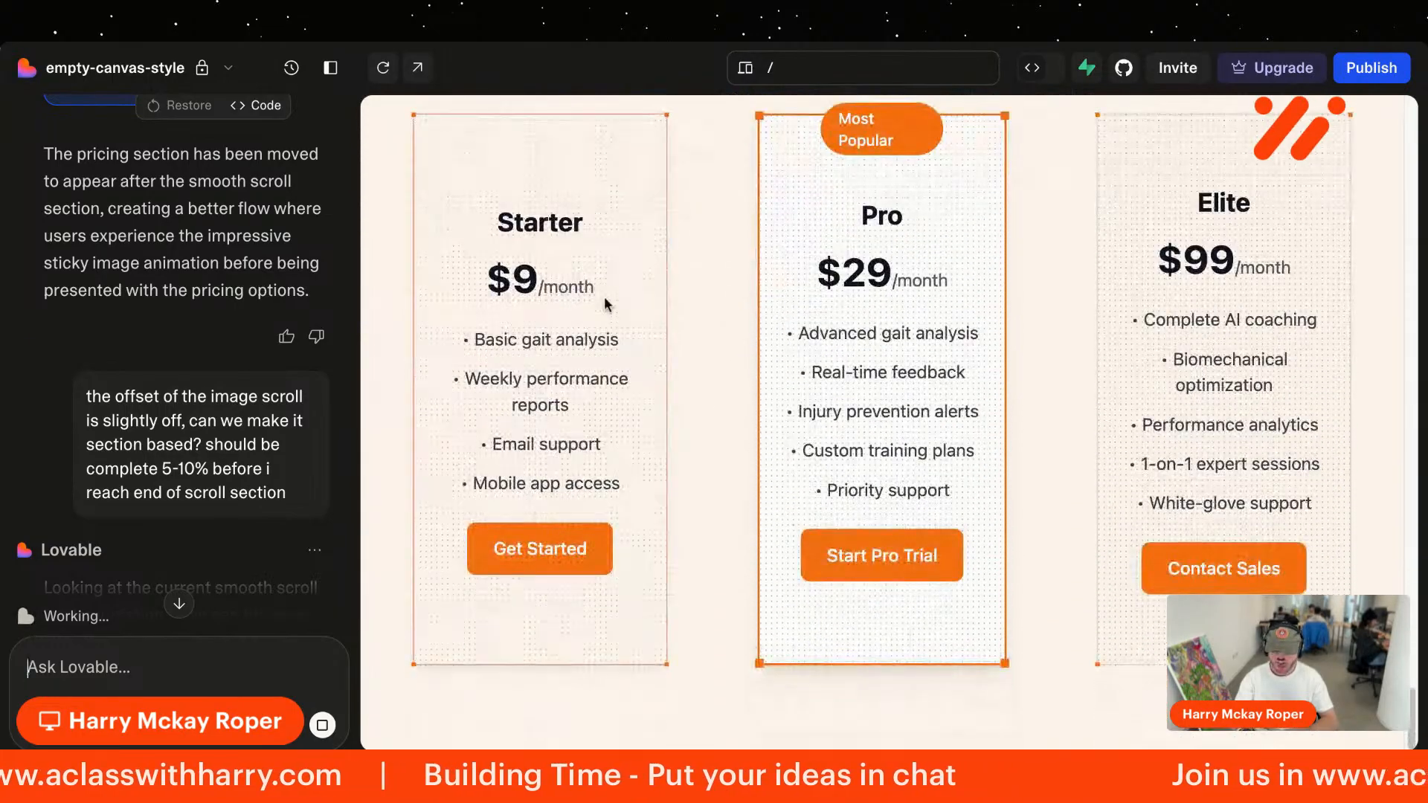
scroll(605, 300, "up", 15)
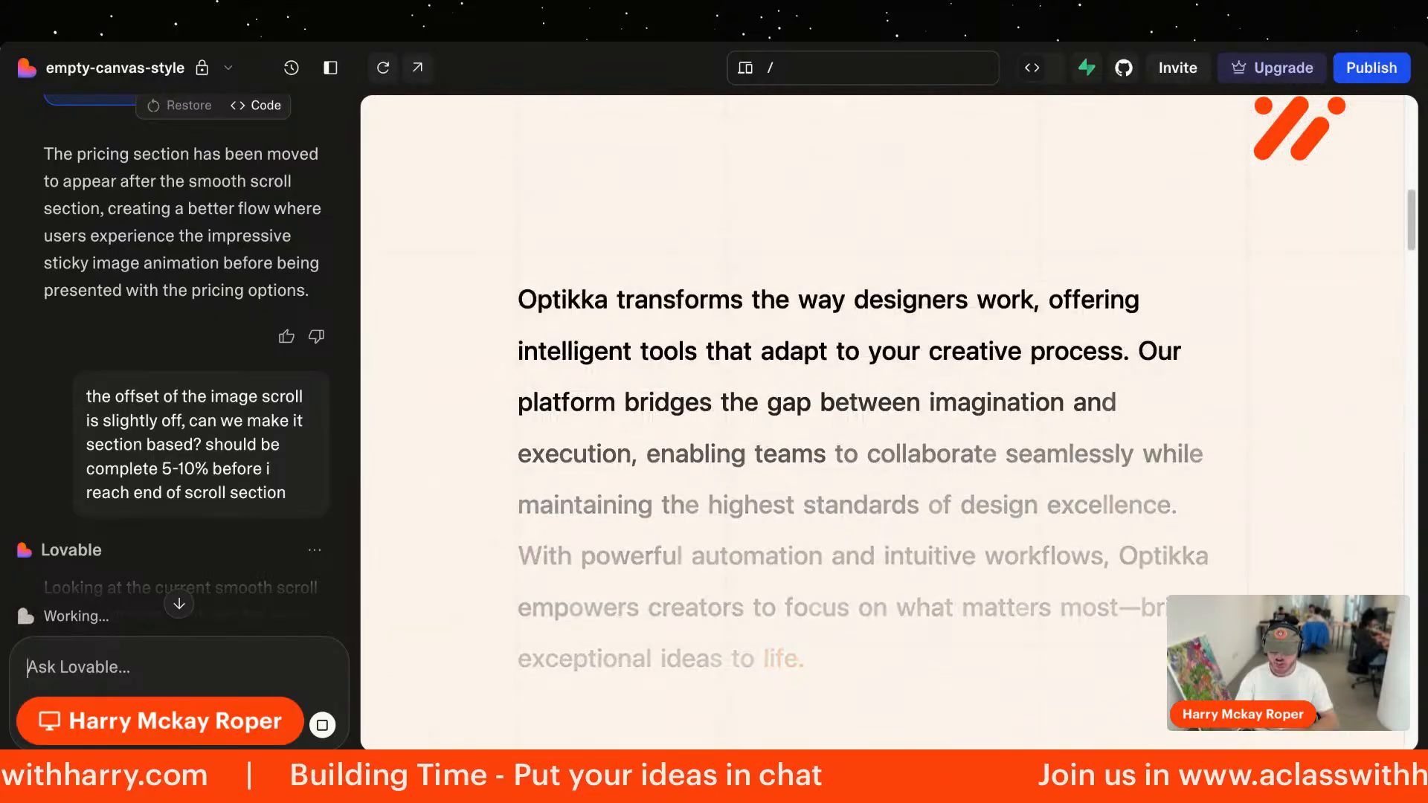
scroll(604, 297, "up", 5)
scroll(604, 297, "down", 10)
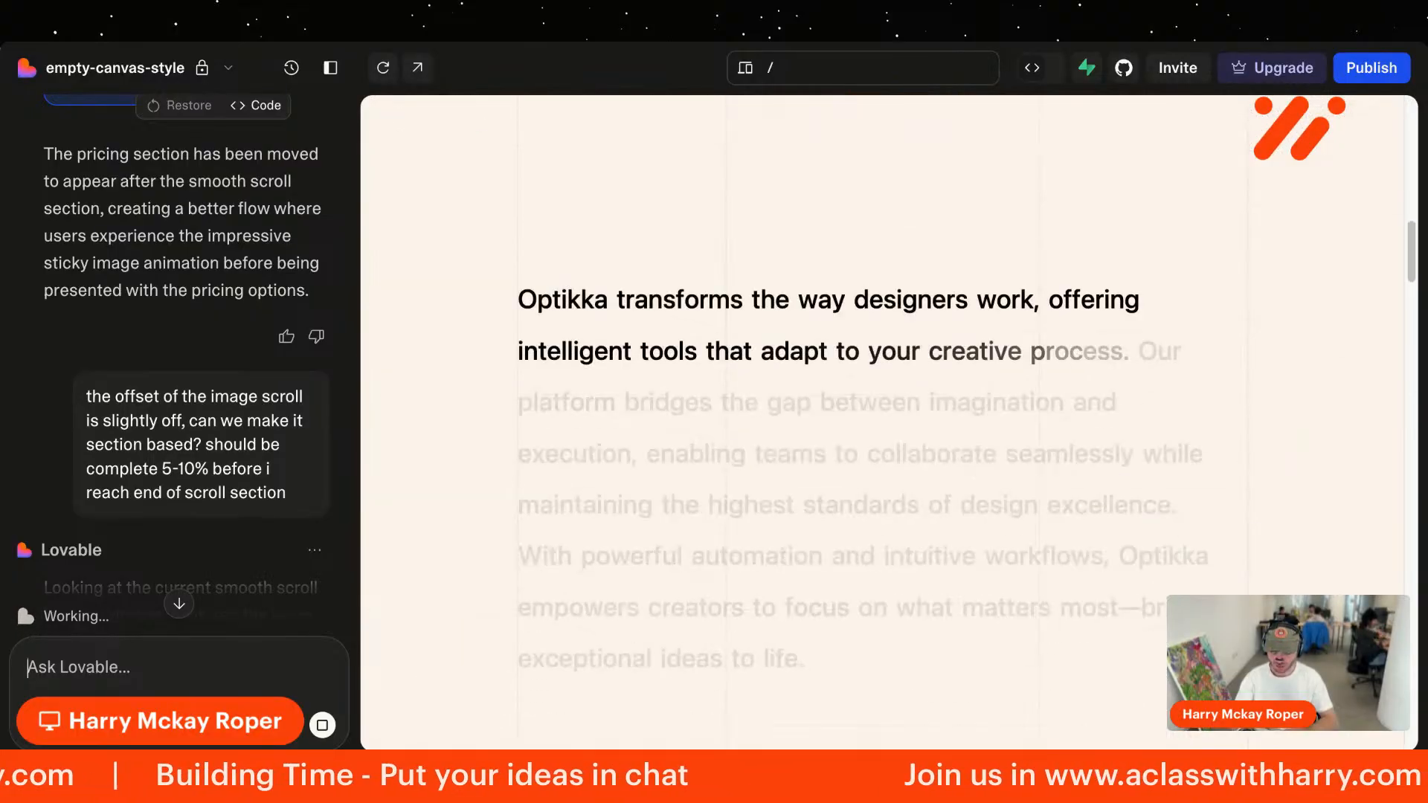
scroll(882, 422, "down", 10)
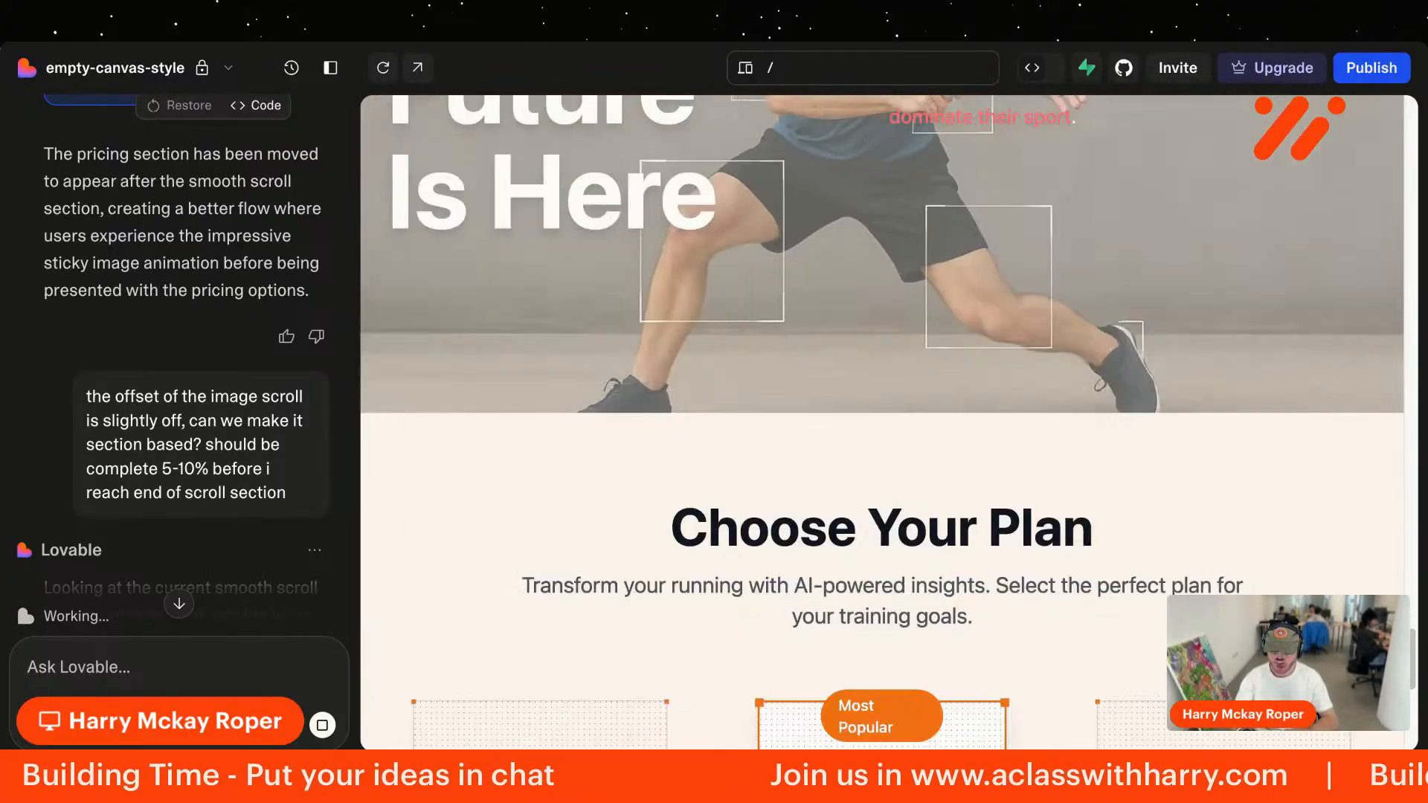
scroll(882, 422, "down", 3)
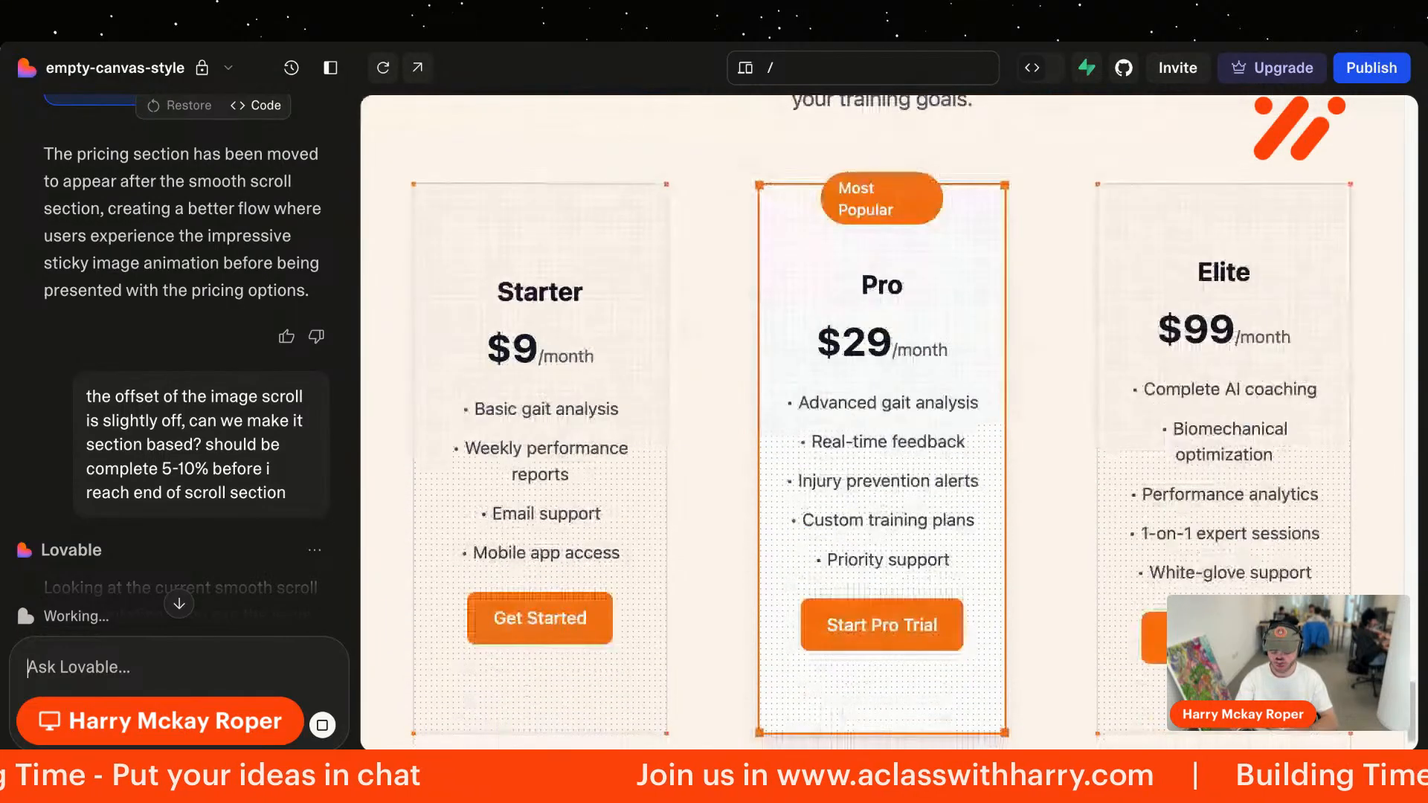
scroll(882, 422, "up", 10)
scroll(888, 421, "up", 10)
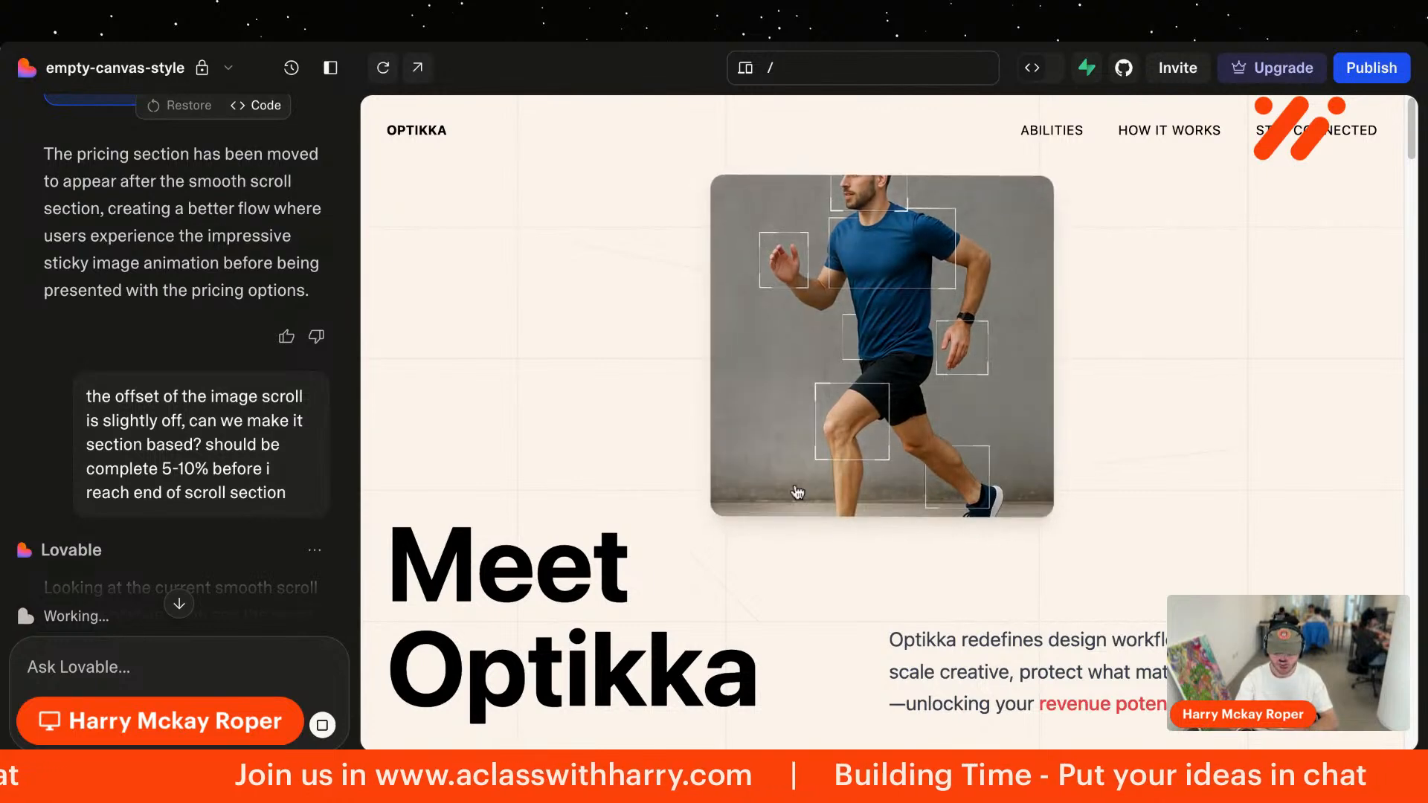
Step: Examine the tennis image expansion back and forth up to the point where Choose Your Plan begins
scroll(431, 327, "down", 5)
scroll(431, 328, "down", 10)
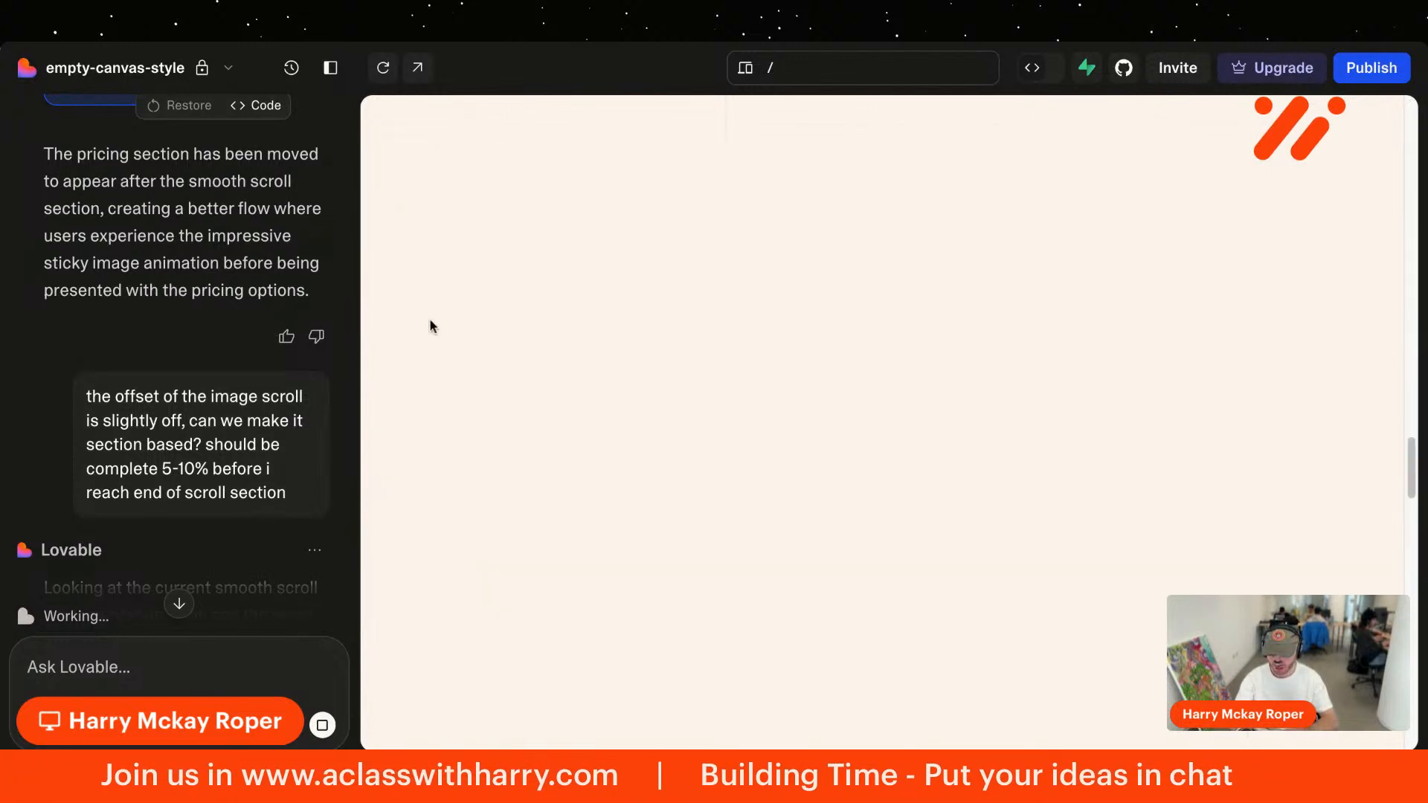
scroll(882, 422, "up", 5)
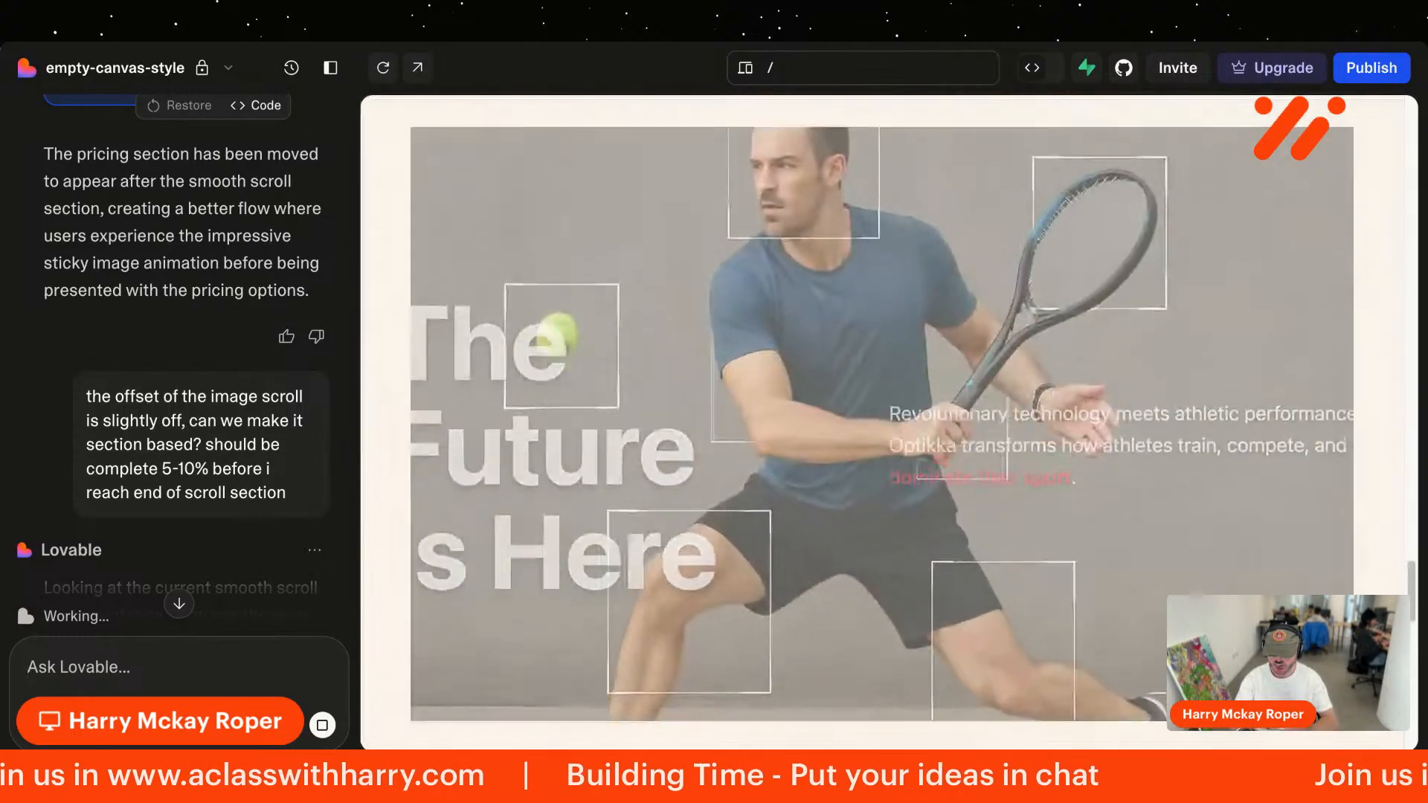
scroll(882, 422, "up", 4)
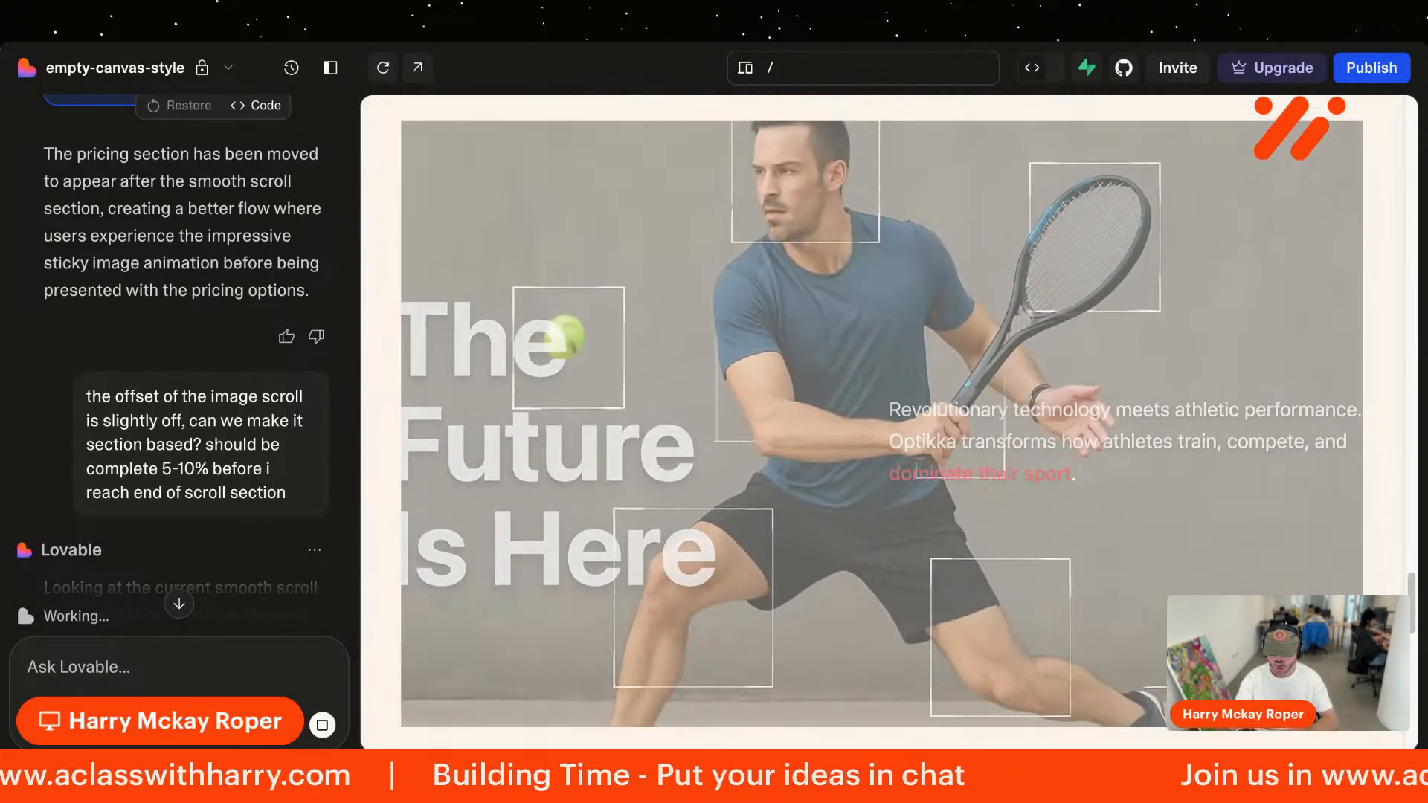
scroll(882, 422, "down", 3)
scroll(97, 439, "down", 10)
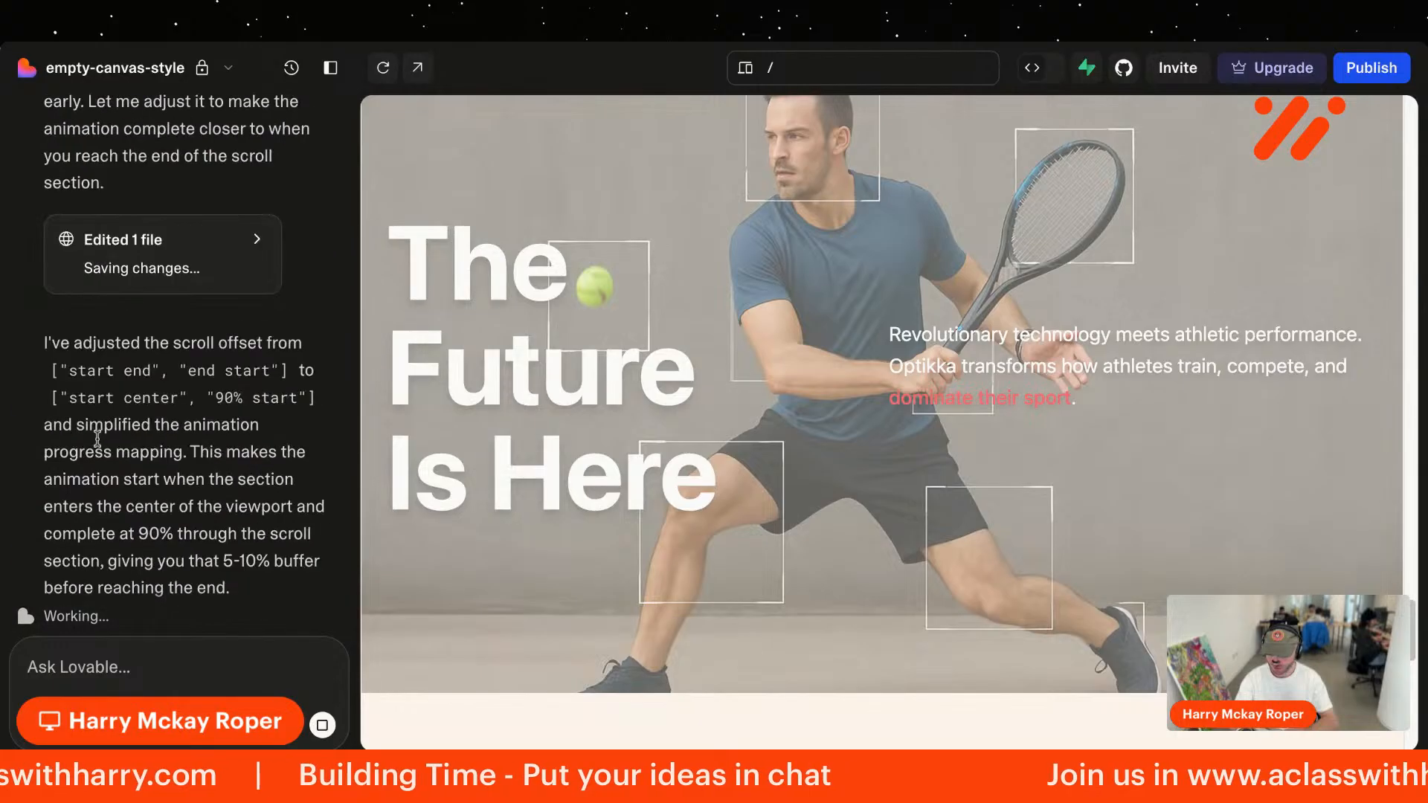
scroll(755, 423, "up", 5)
scroll(755, 424, "down", 5)
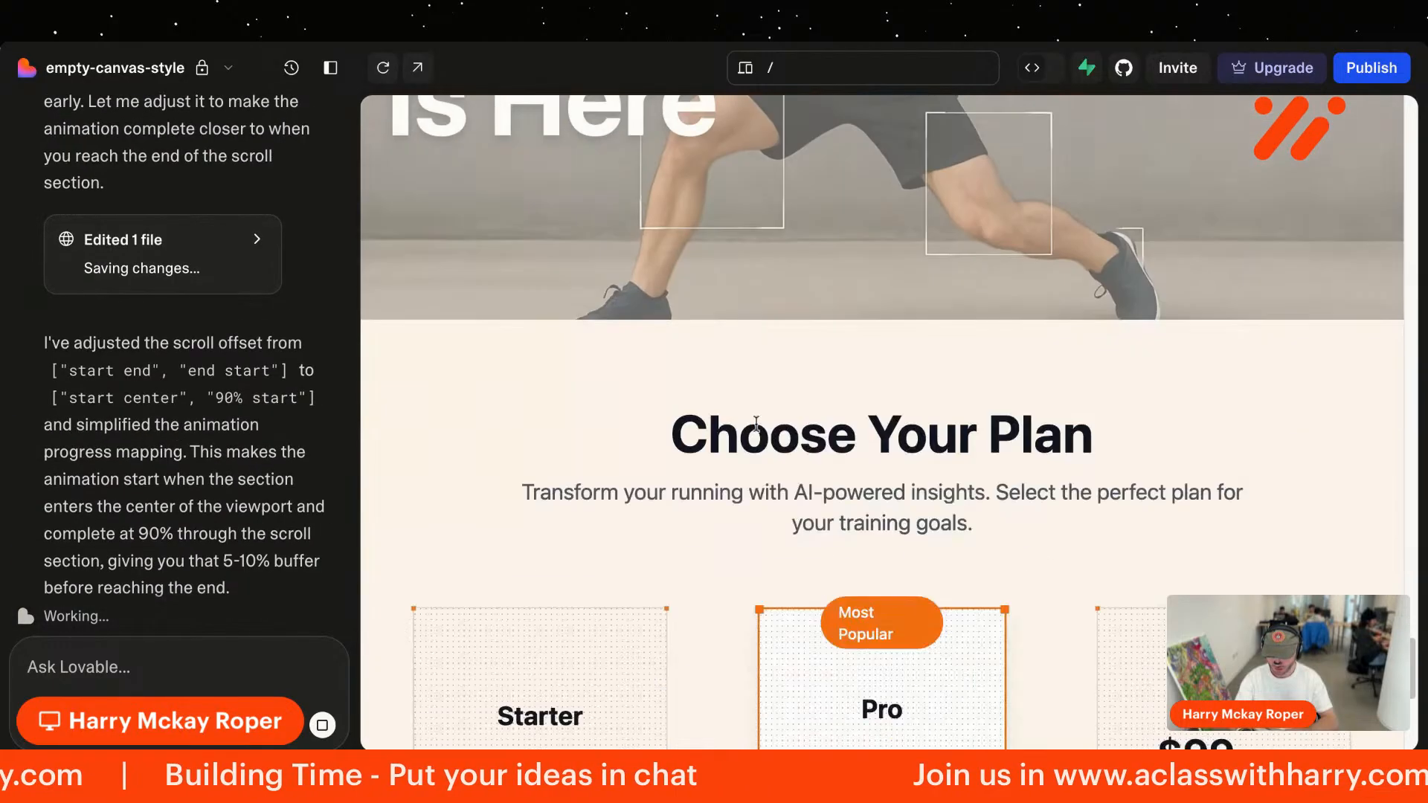
Step: Test the adjusted tennis image animation and tell Lovable "yeah probs 5-10% less bc now it ends the animation further past it than before"
scroll(528, 360, "up", 5)
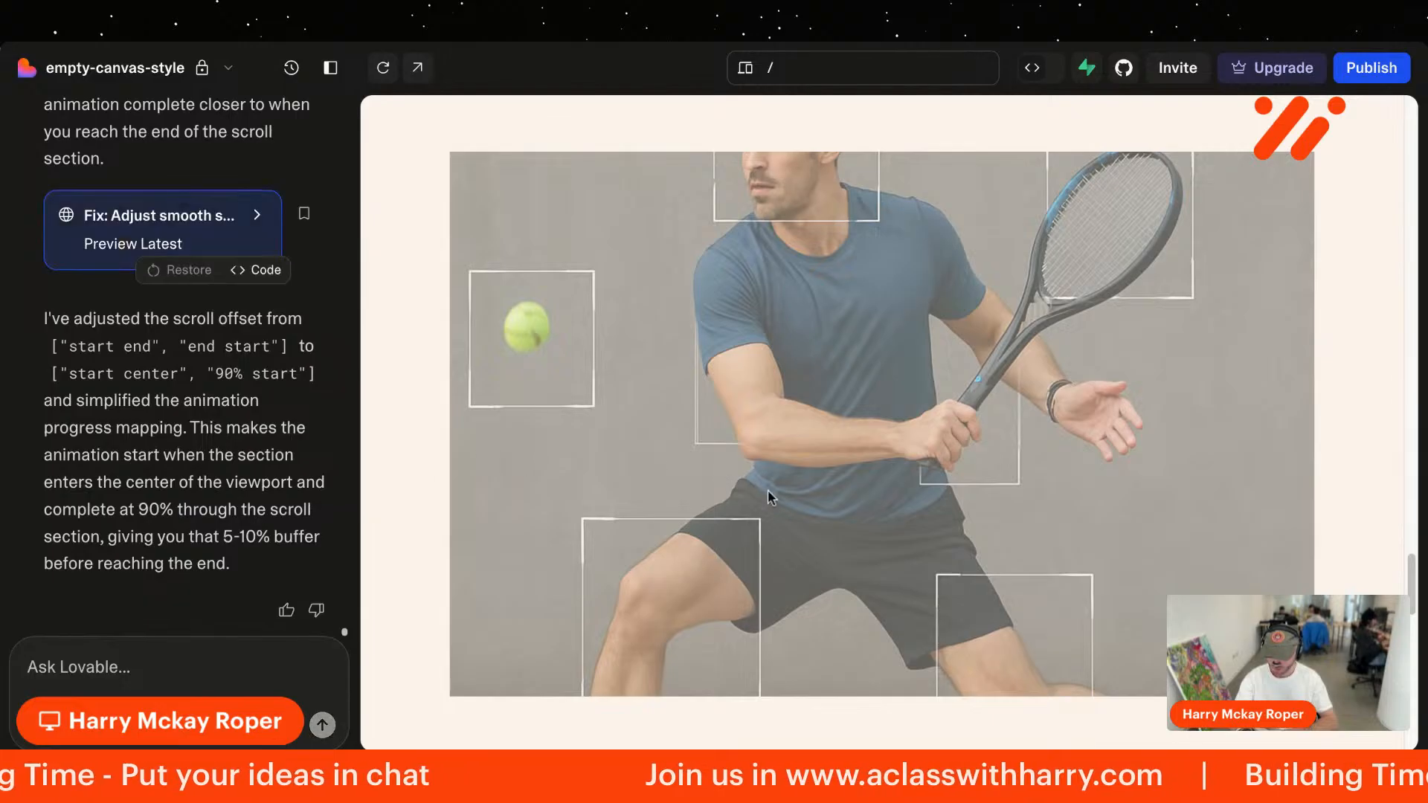
scroll(733, 382, "down", 6)
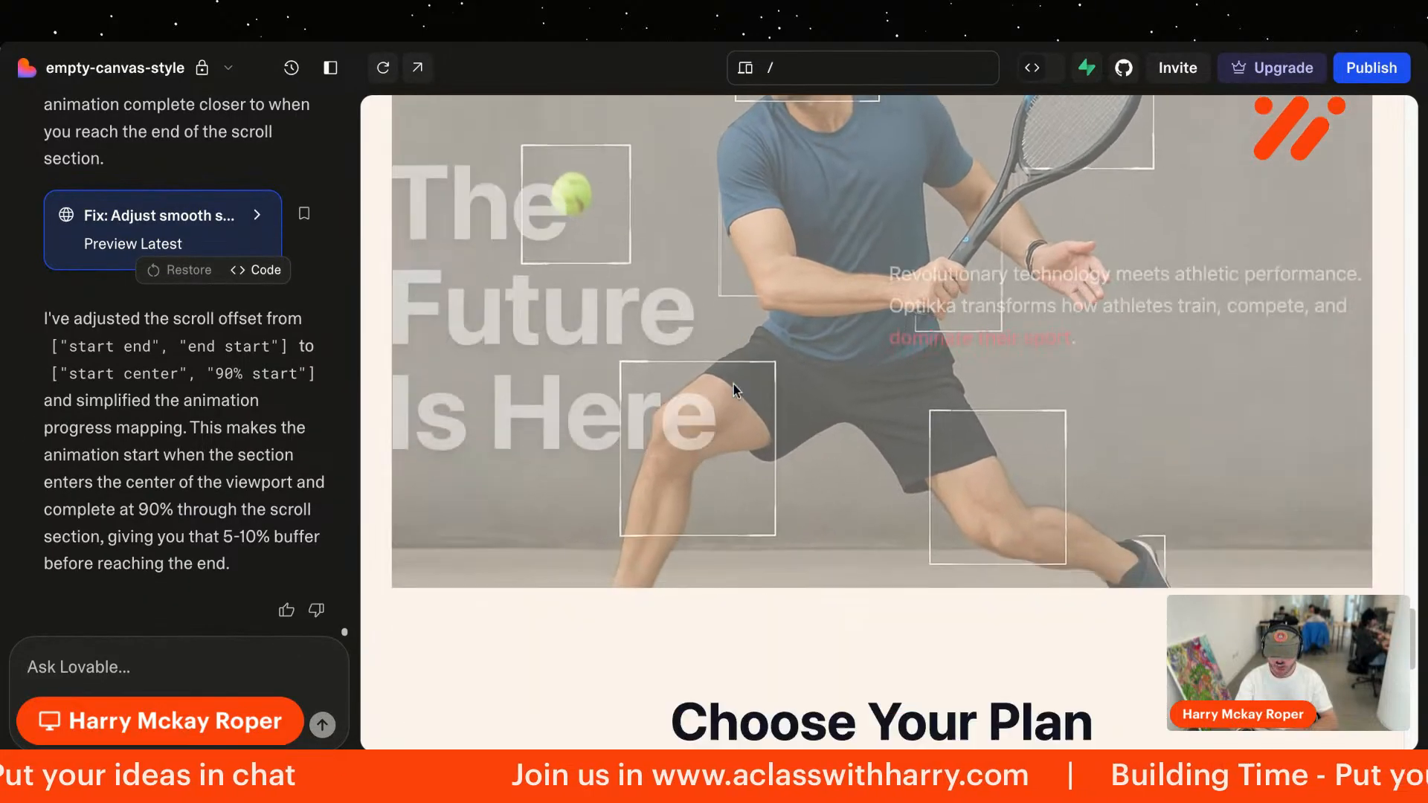
scroll(734, 385, "up", 5)
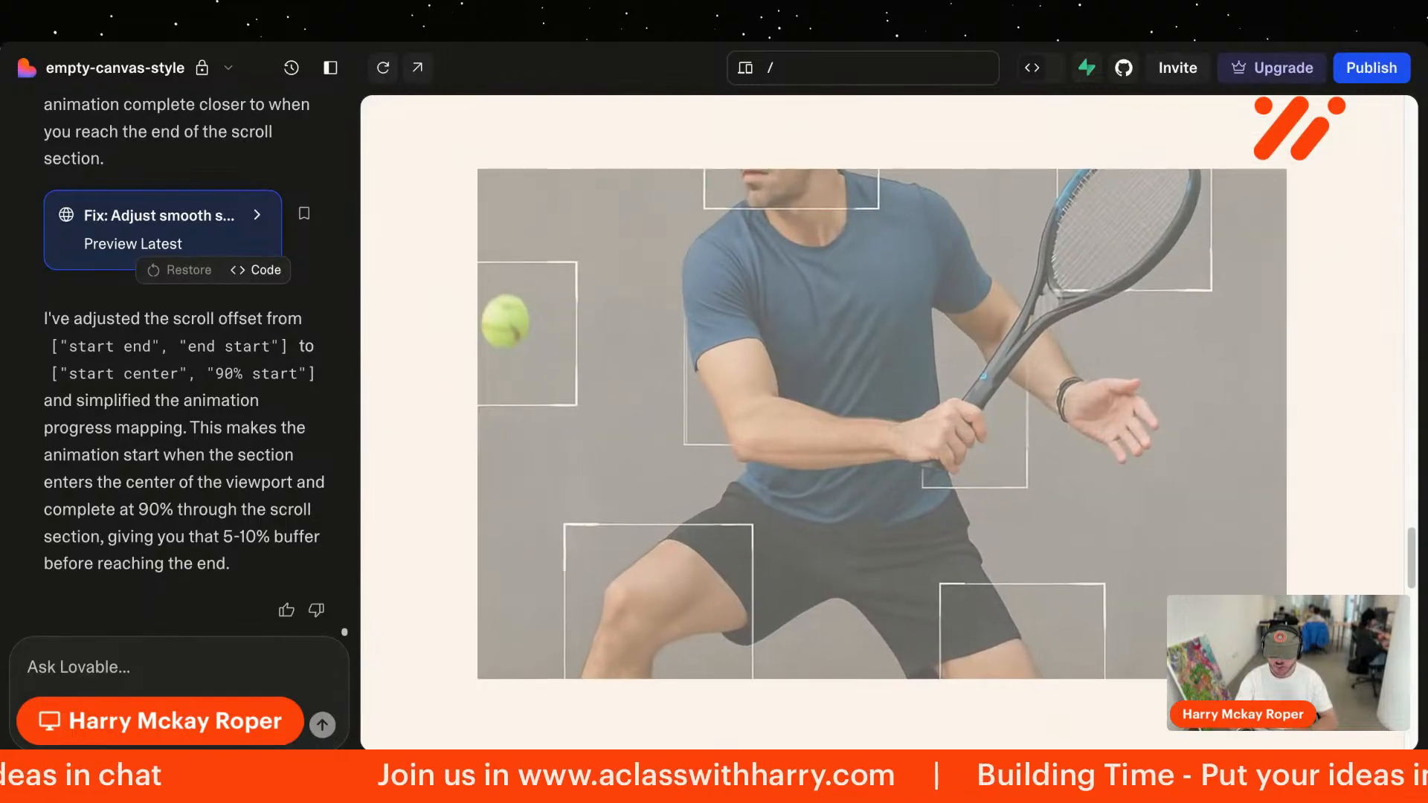
scroll(882, 417, "down", 5)
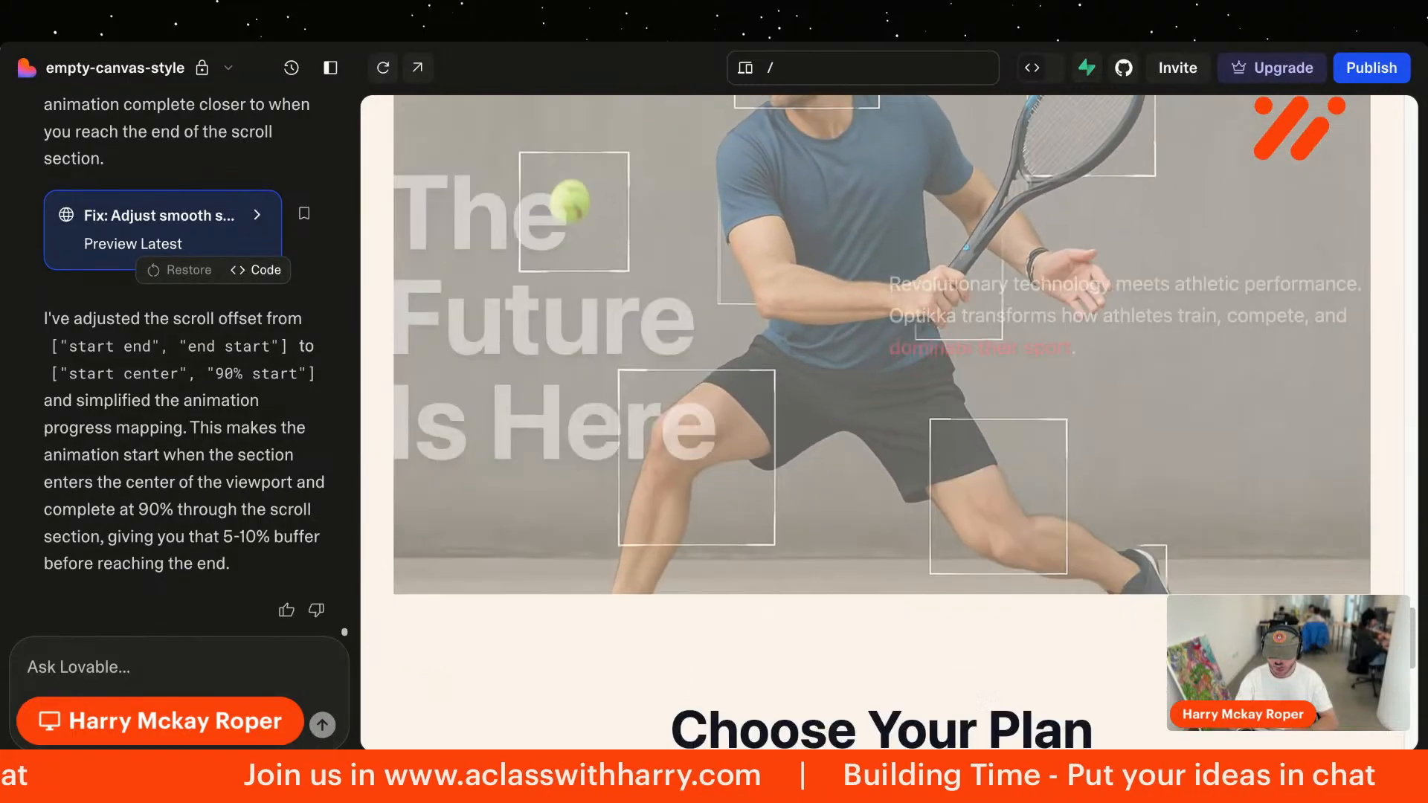
left_click(80, 646)
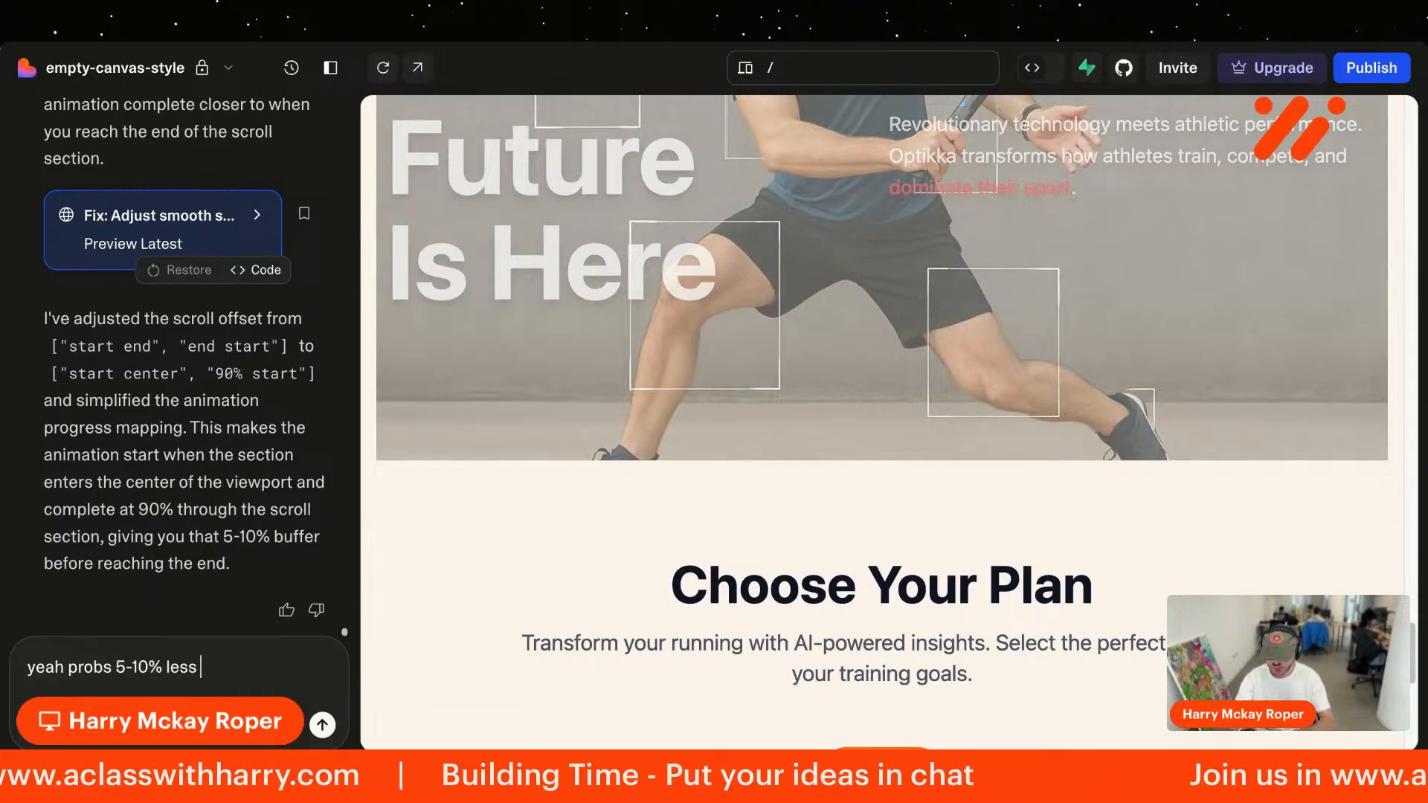
type("yeah probs 5-10% less bc now it ends the animation further past it than bef")
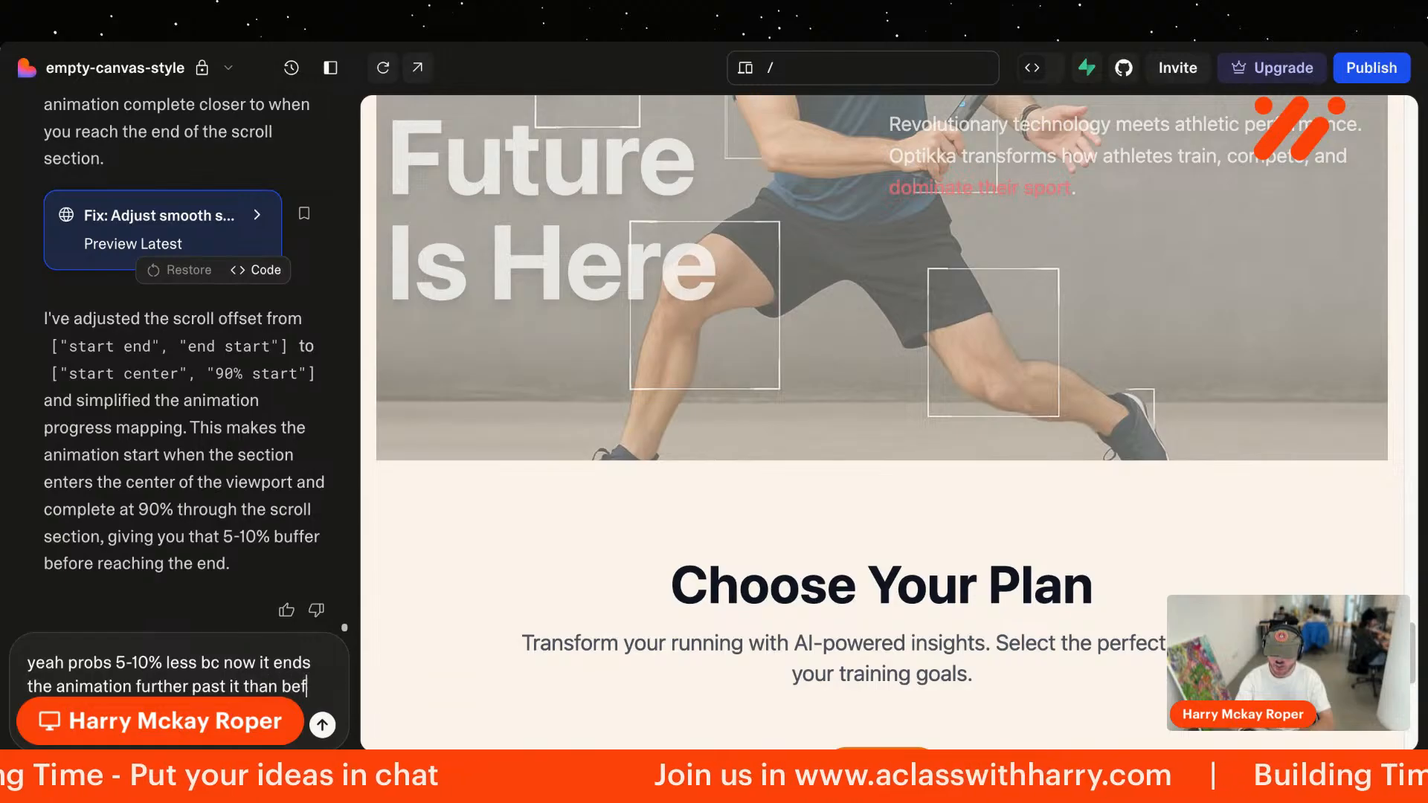
key("Return")
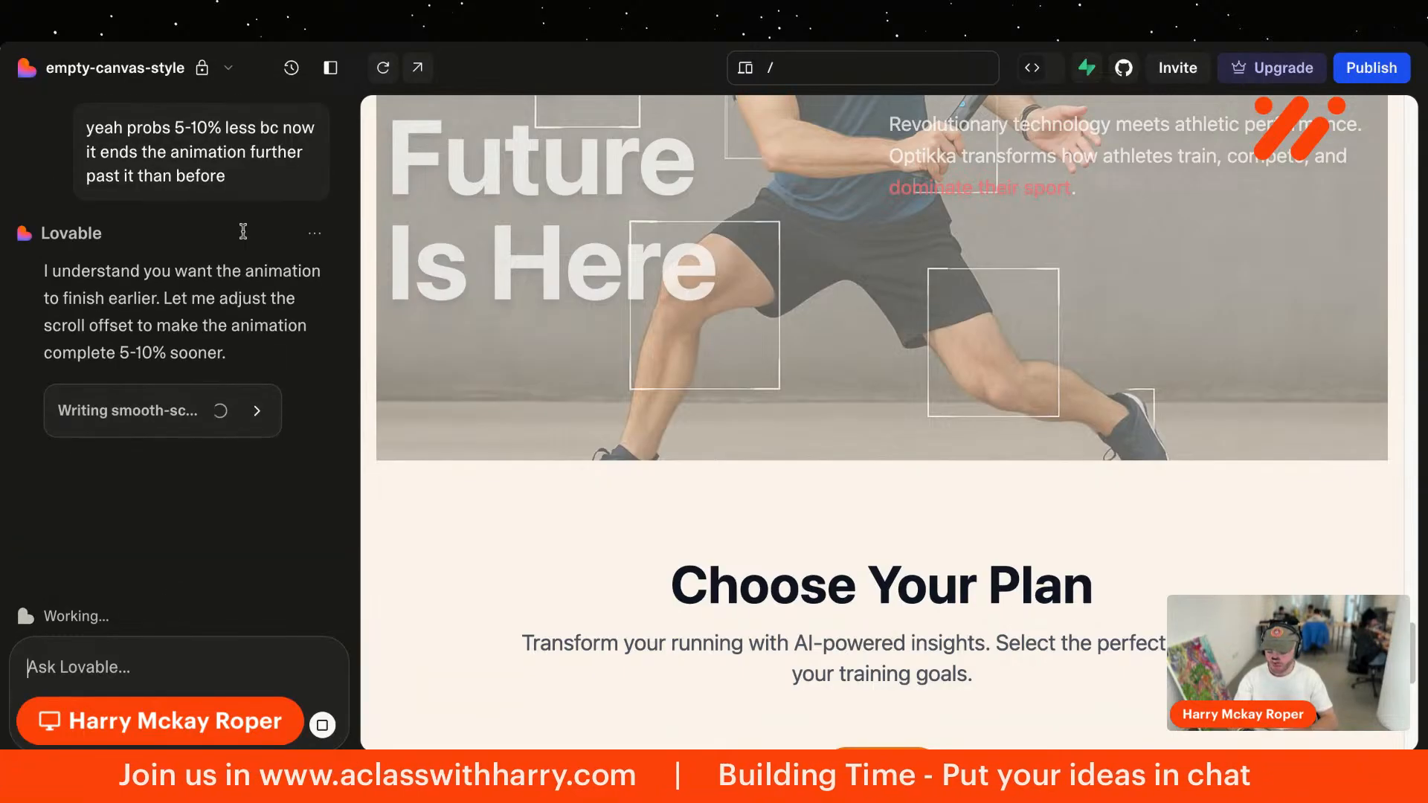
Step: Check Lovable's latest scroll offset edit and the timing of the tennis image animation in the preview
left_click(192, 422)
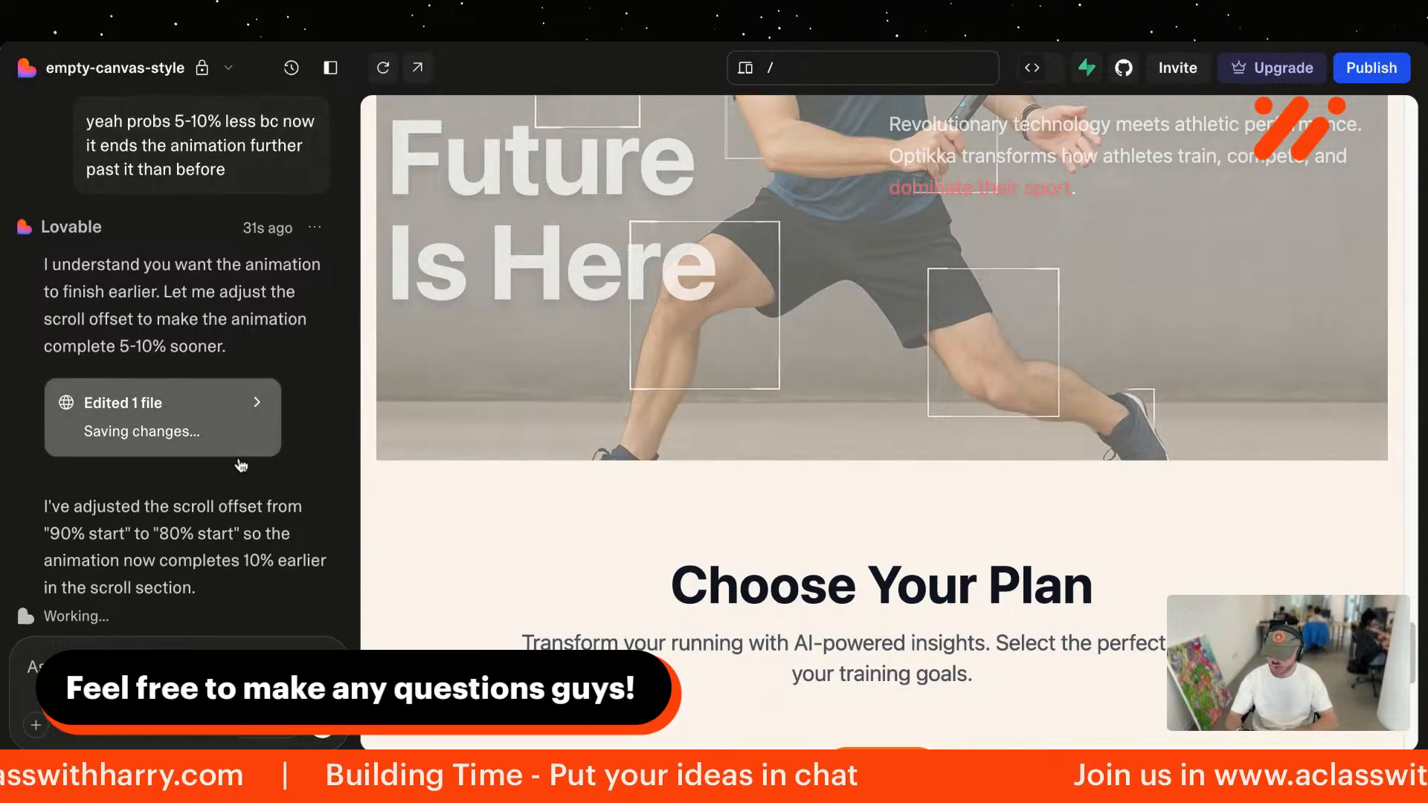
scroll(766, 480, "up", 7)
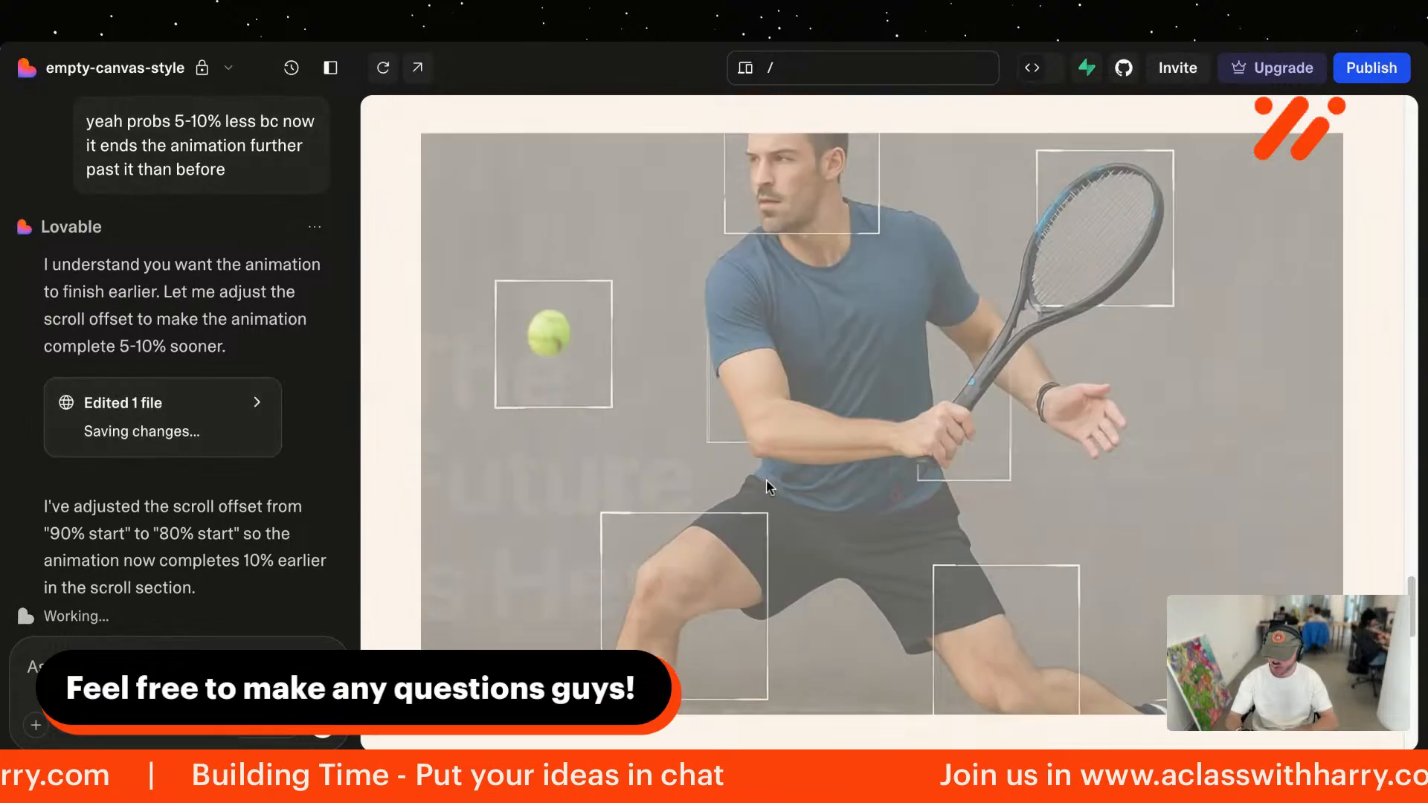
scroll(766, 480, "down", 6)
scroll(766, 486, "down", 10)
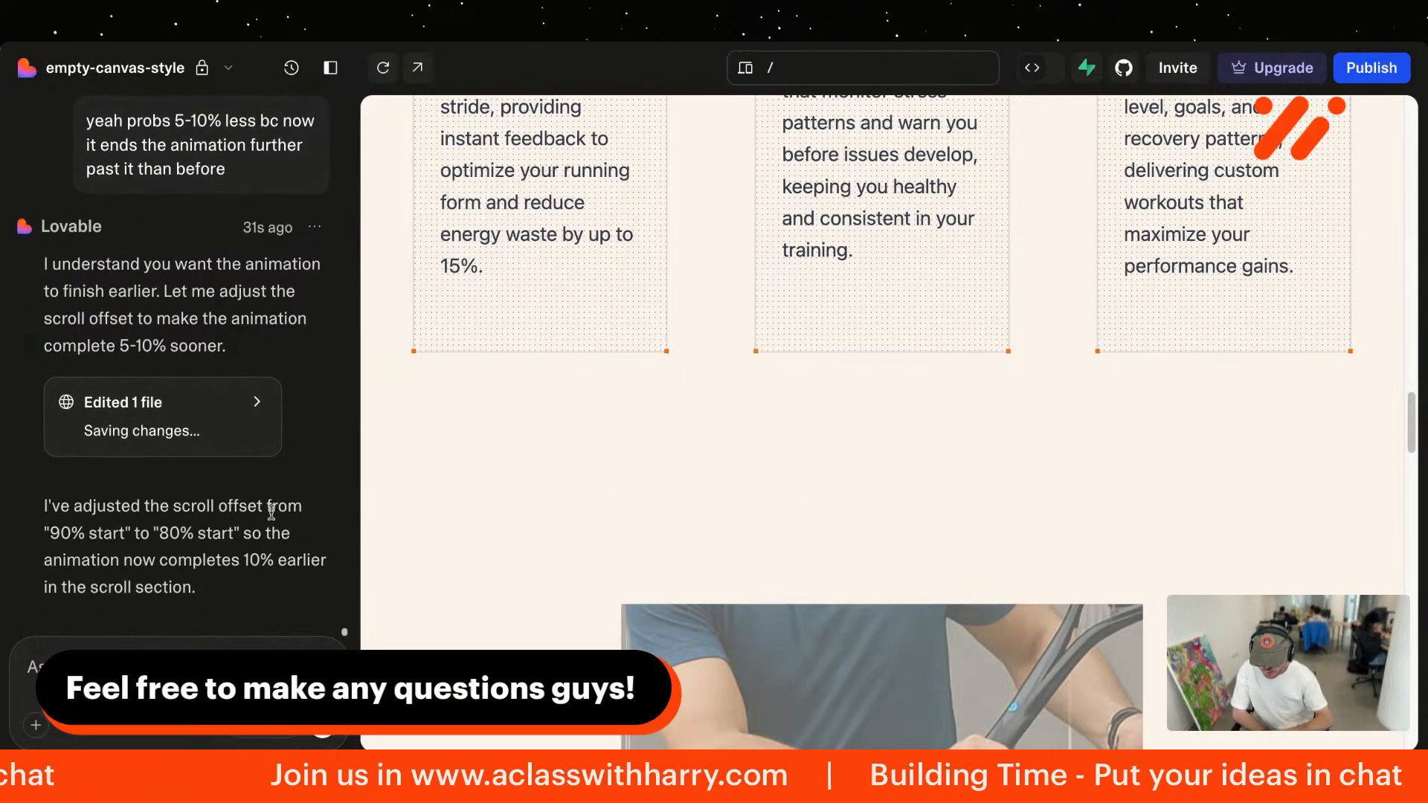
Step: Test the tennis image expansion back and forth in the preview with the scroll offset set to "80% start"
scroll(809, 503, "down", 5)
scroll(810, 508, "down", 10)
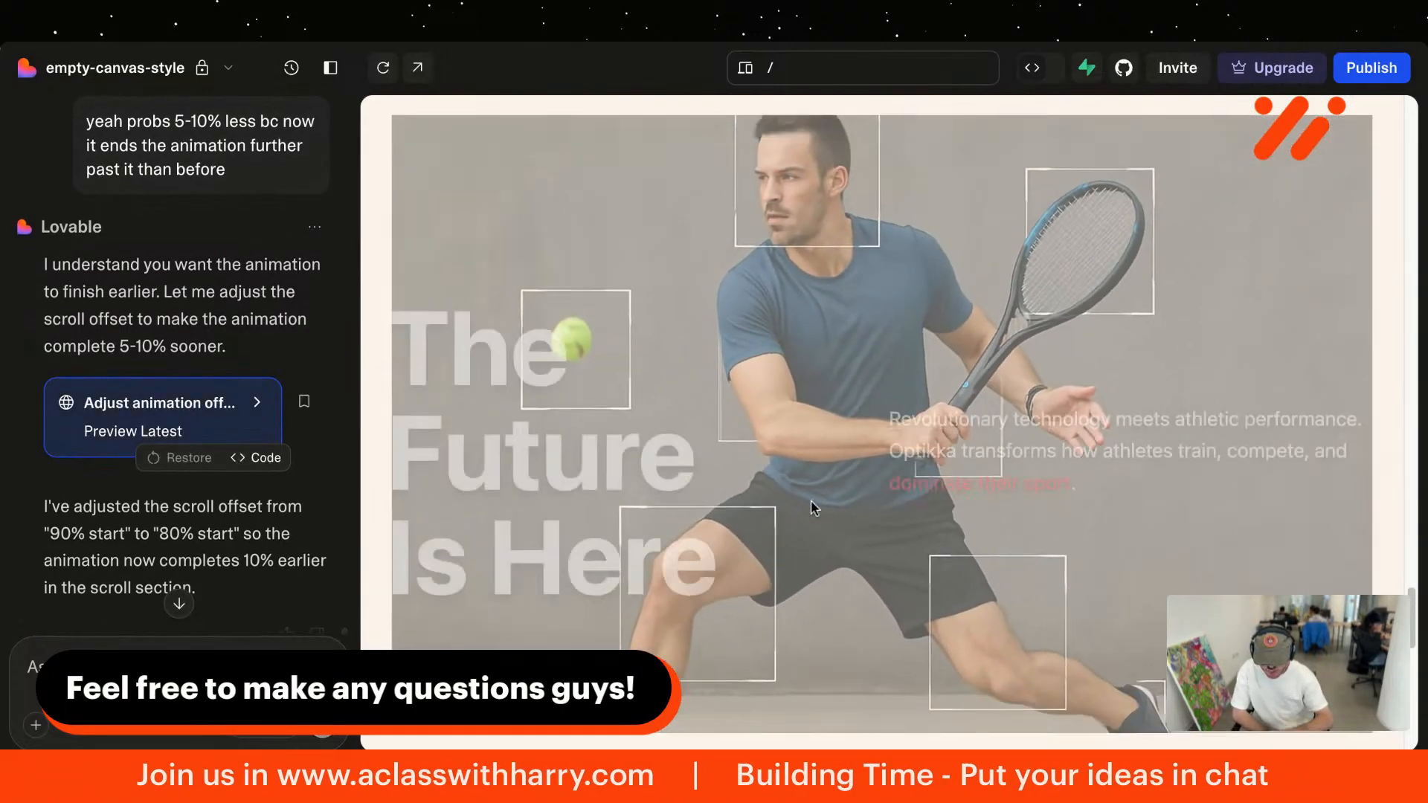
scroll(811, 508, "up", 5)
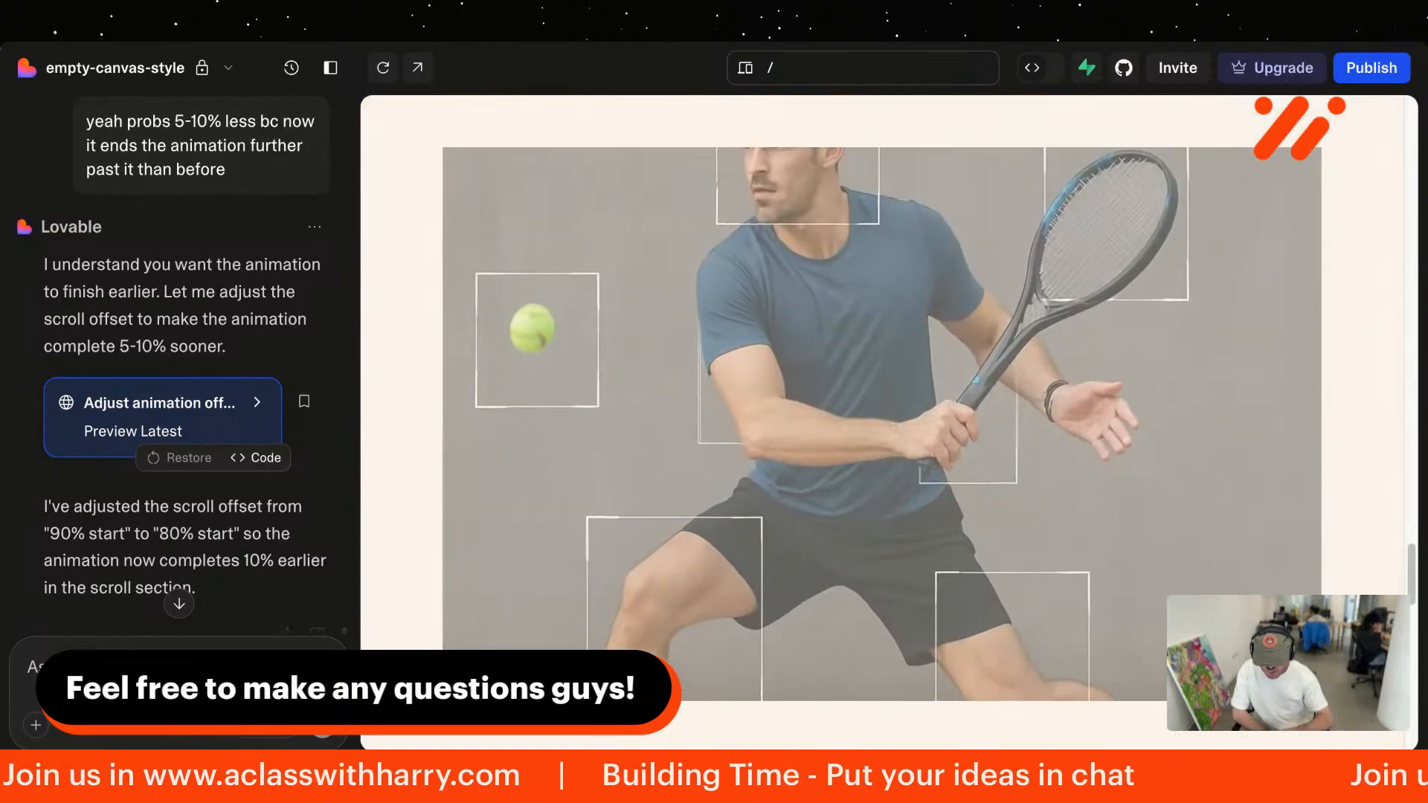
scroll(811, 508, "down", 3)
scroll(811, 508, "up", 4)
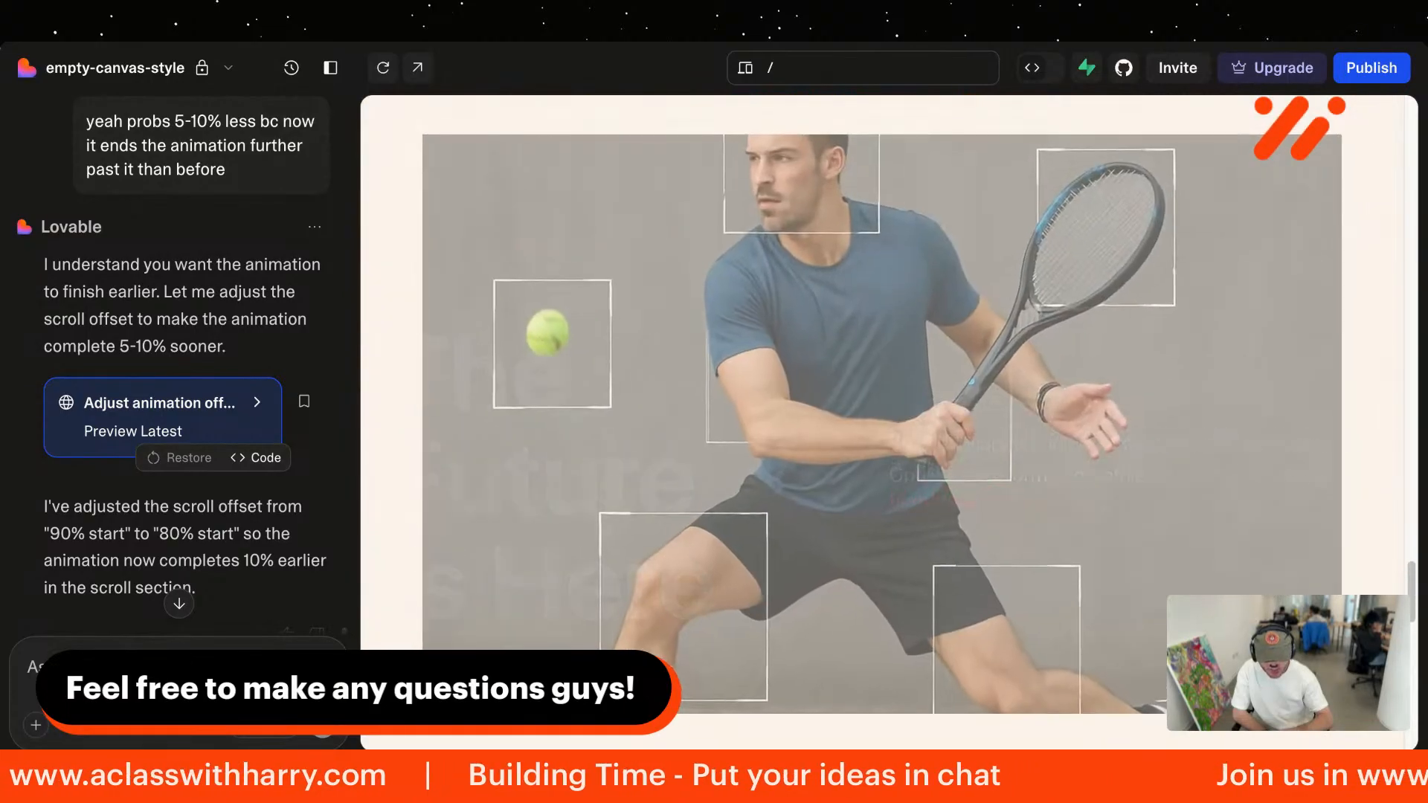
scroll(811, 508, "down", 4)
scroll(811, 508, "up", 4)
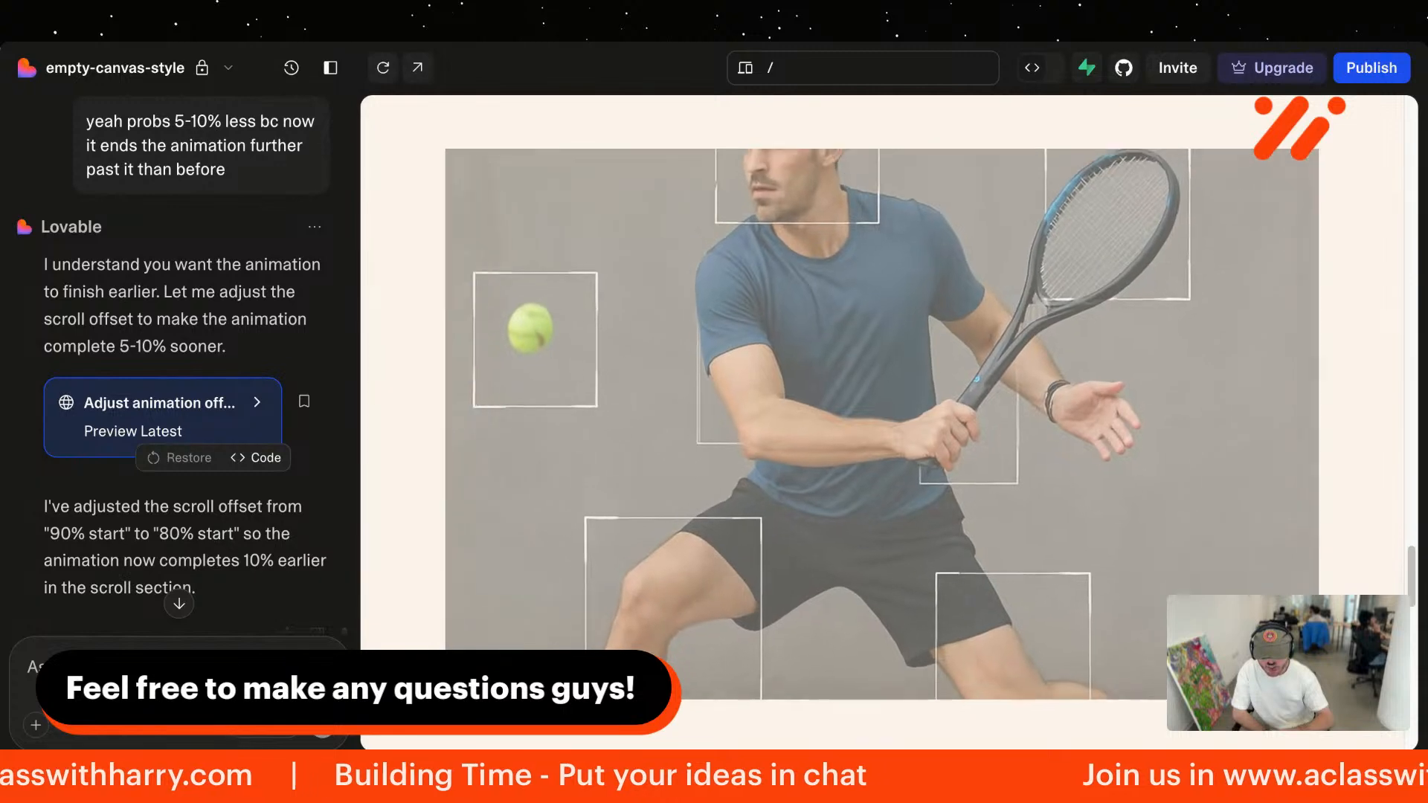
scroll(810, 508, "down", 3)
scroll(811, 508, "up", 4)
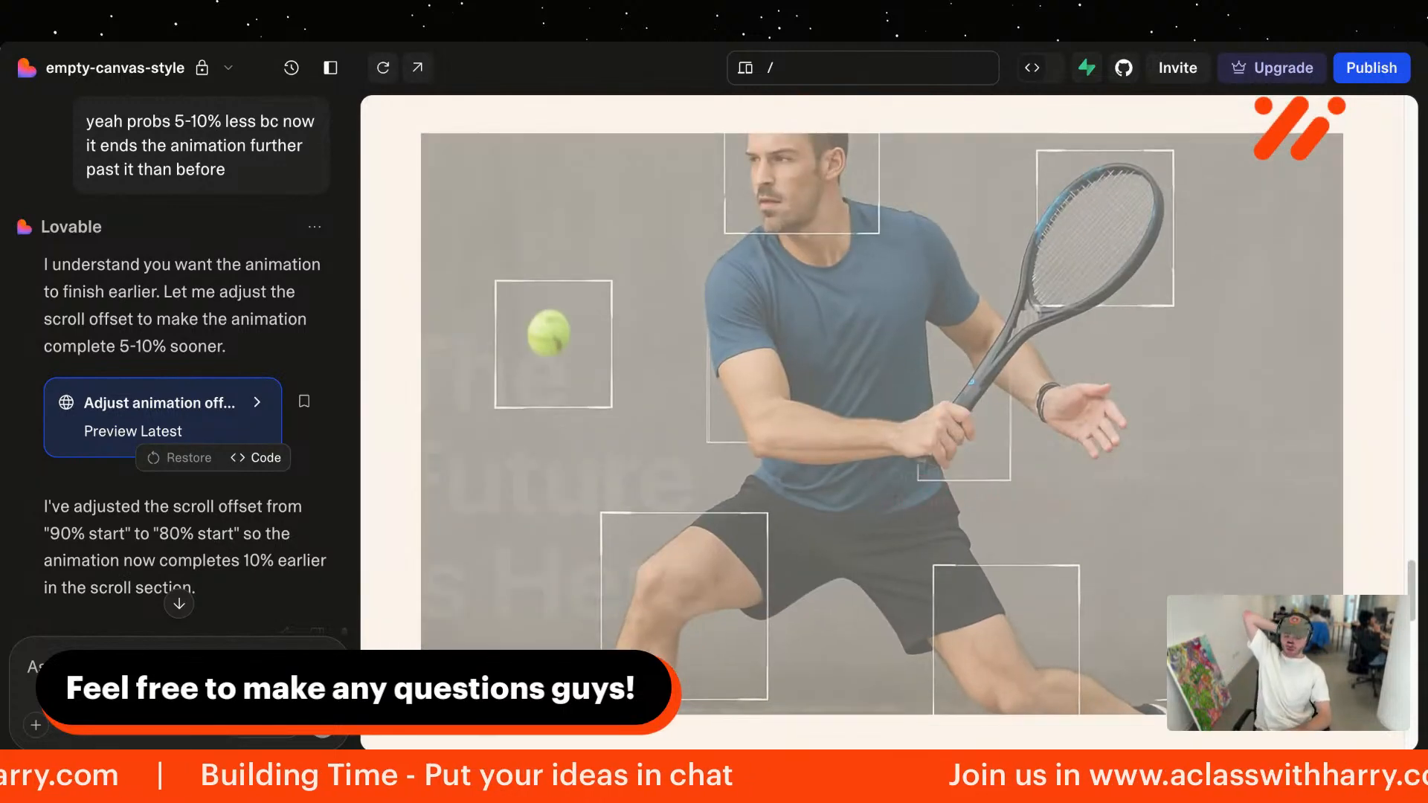
scroll(810, 508, "down", 3)
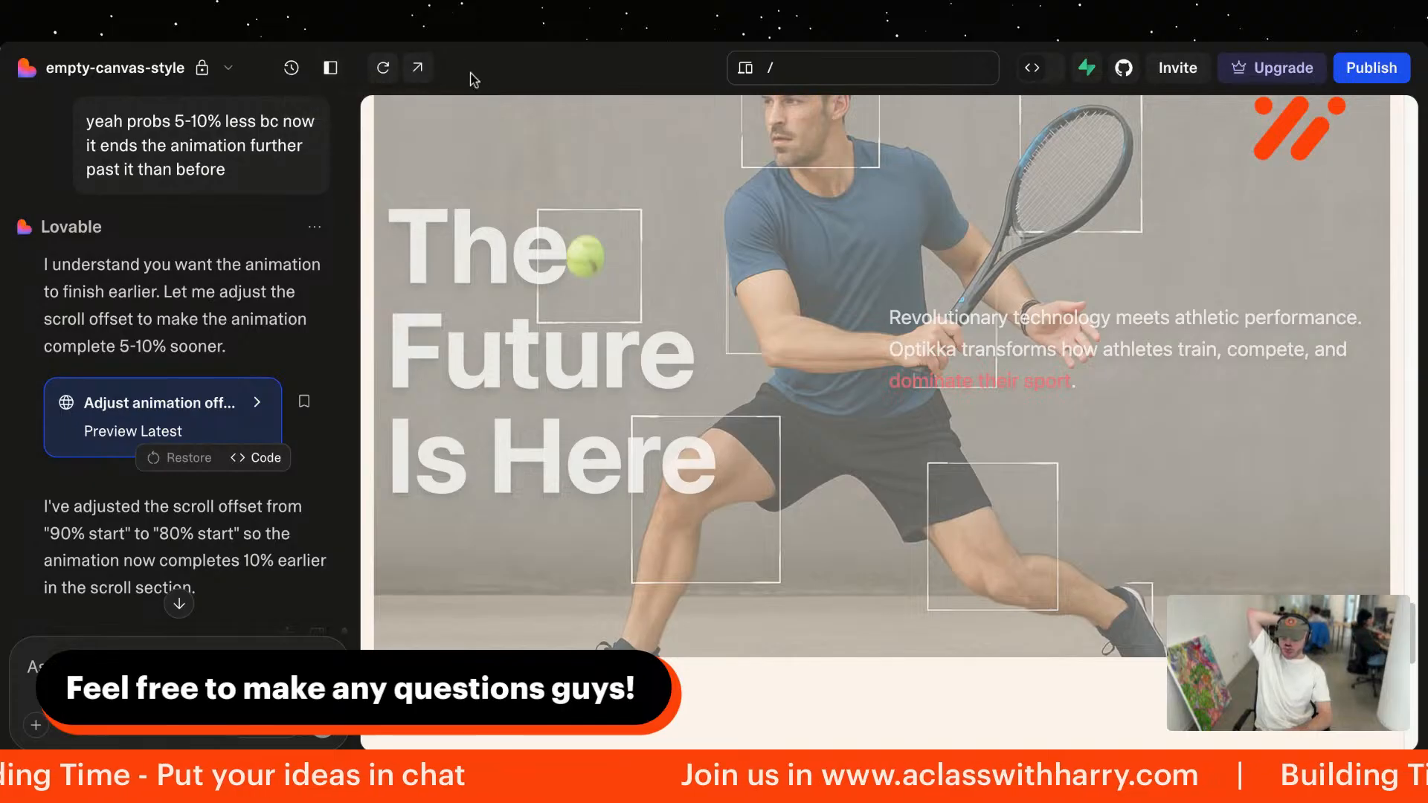
Step: Ask Lovable for "jsut 2 plans for choose your plan" using design styles from the hero, since it is "a bit loose atm on following it"
scroll(632, 374, "down", 5)
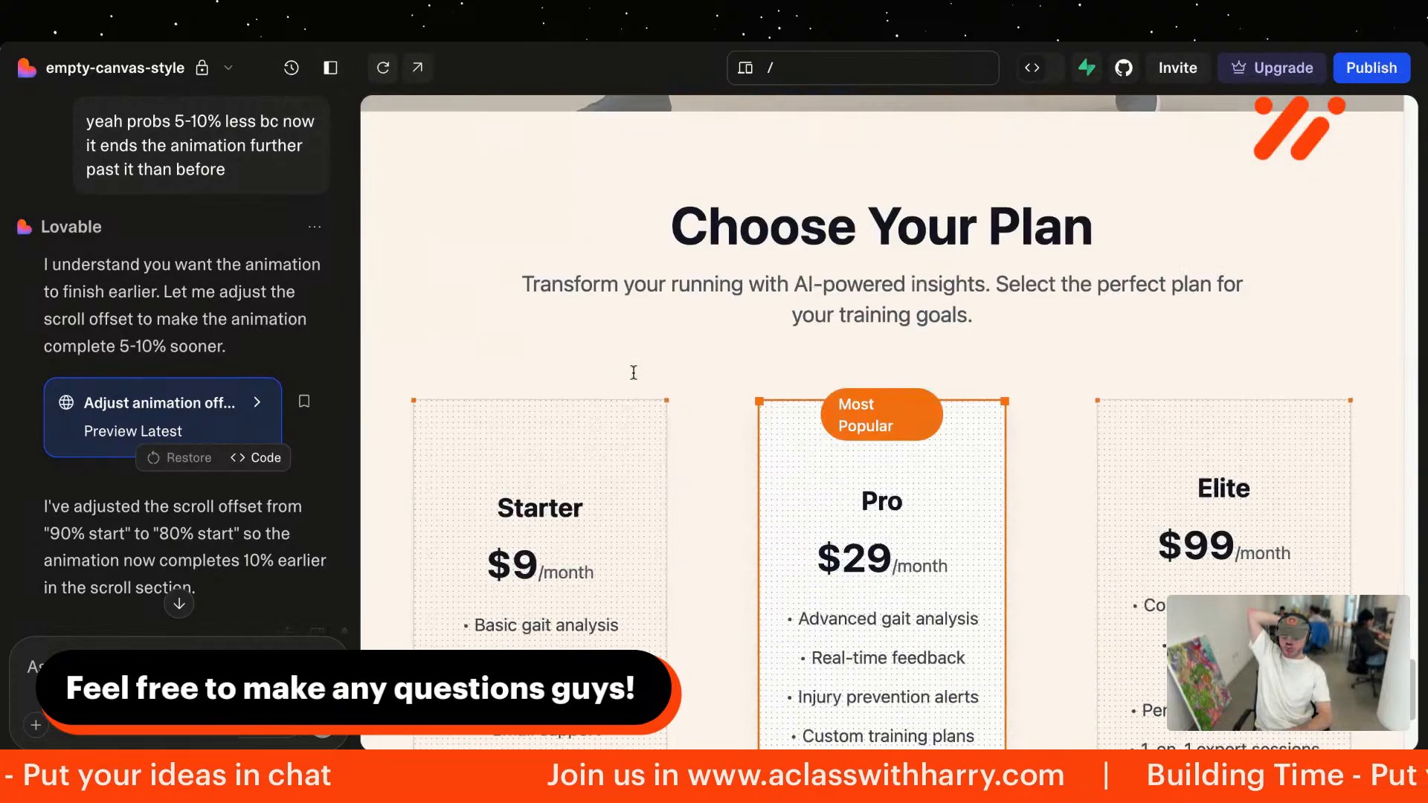
scroll(633, 372, "up", 6)
scroll(633, 372, "down", 10)
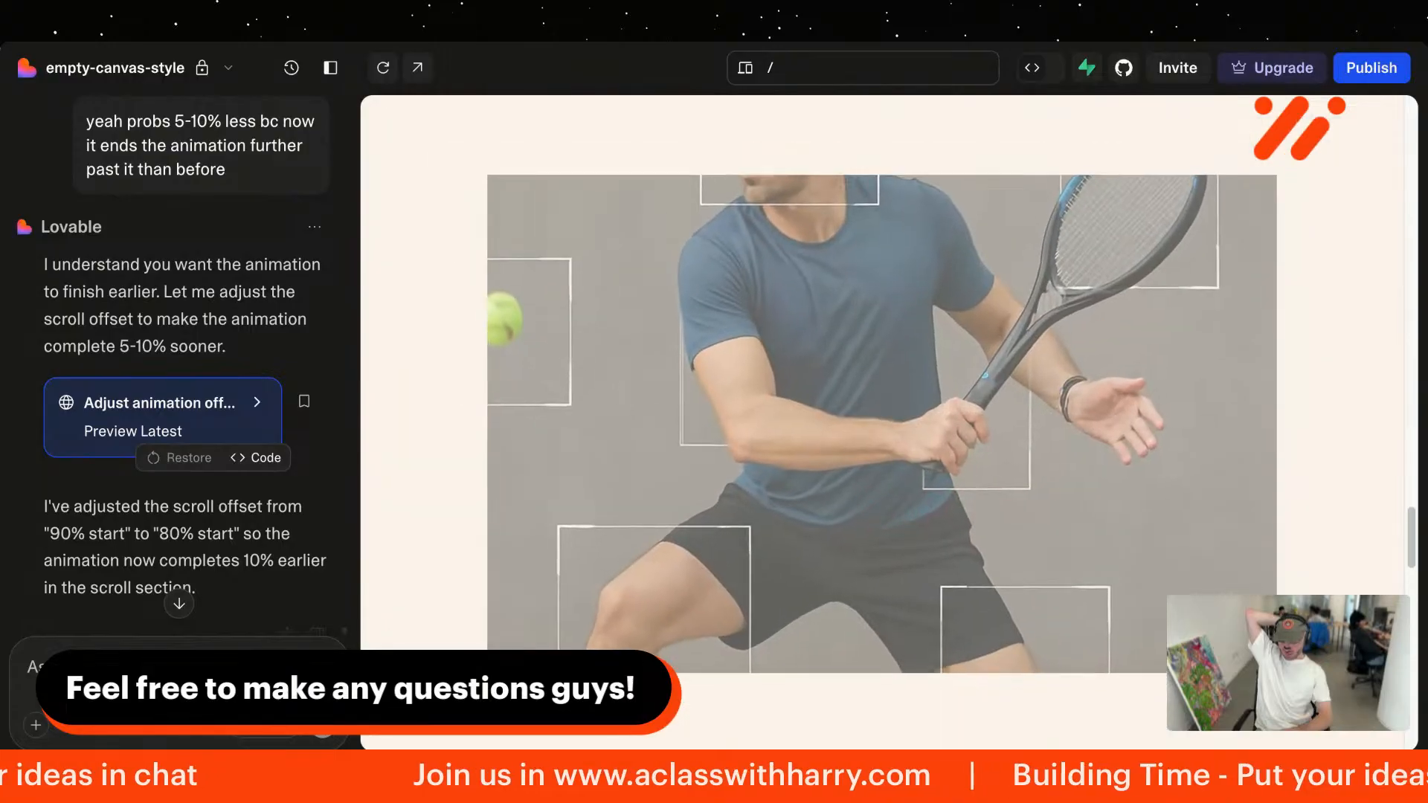
scroll(888, 422, "down", 10)
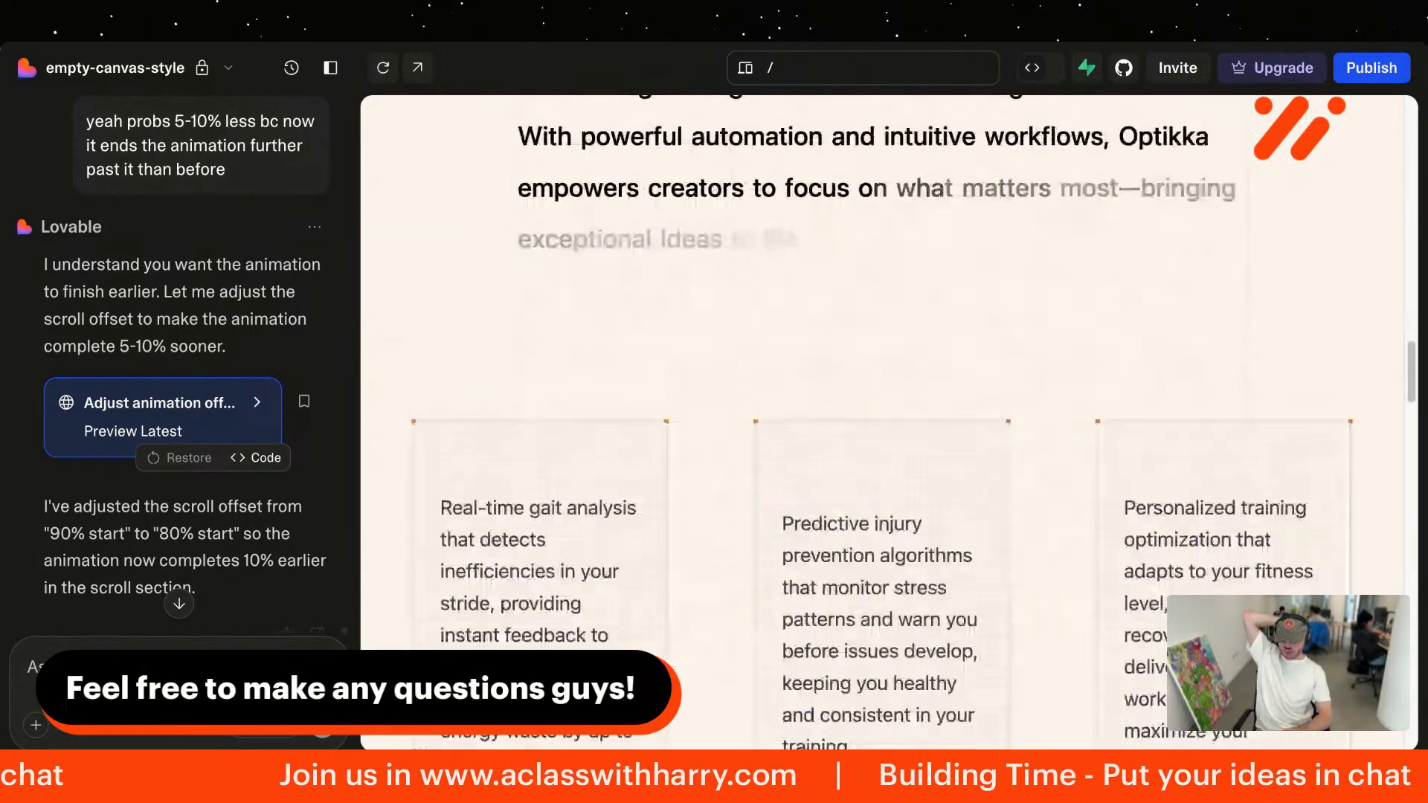
scroll(888, 420, "down", 10)
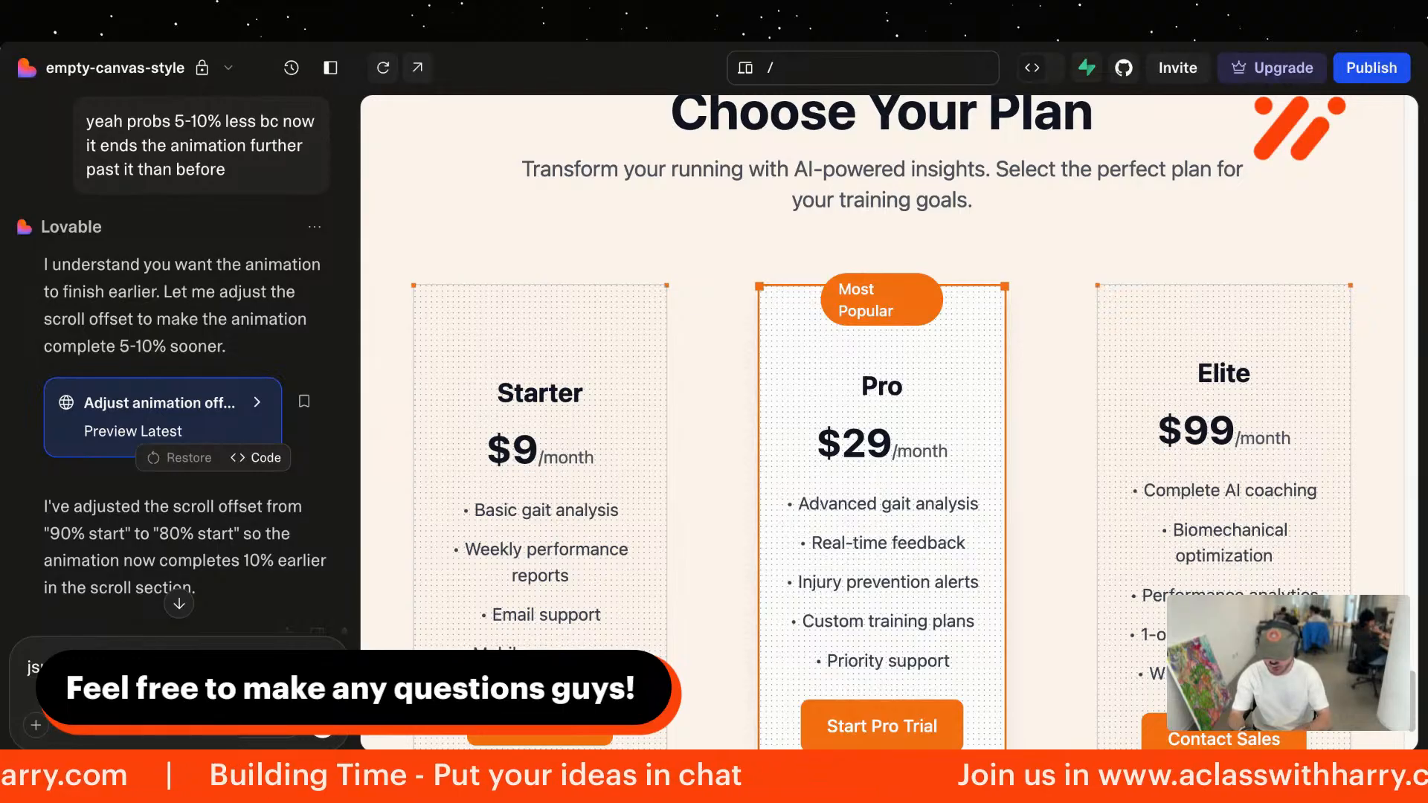
type("e")
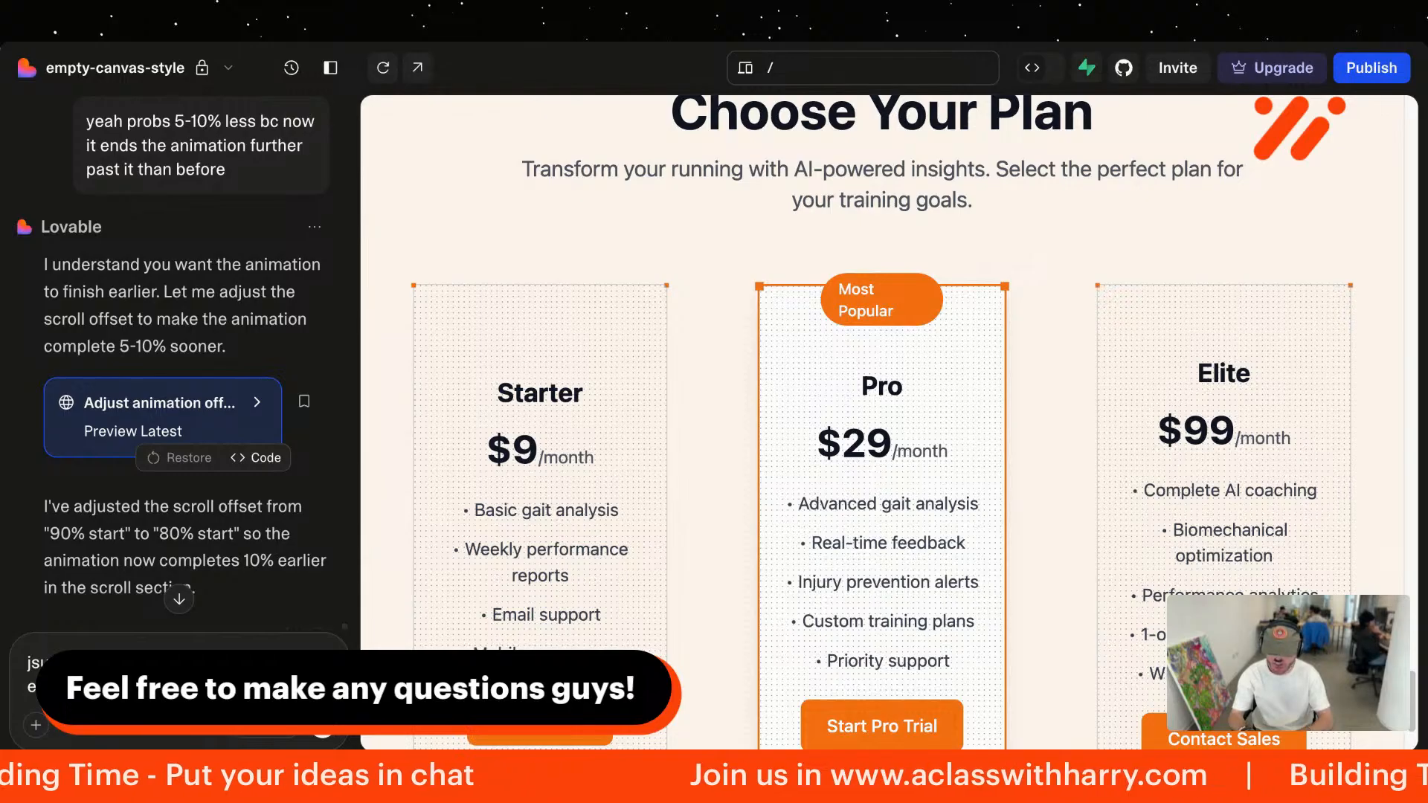
type("th")
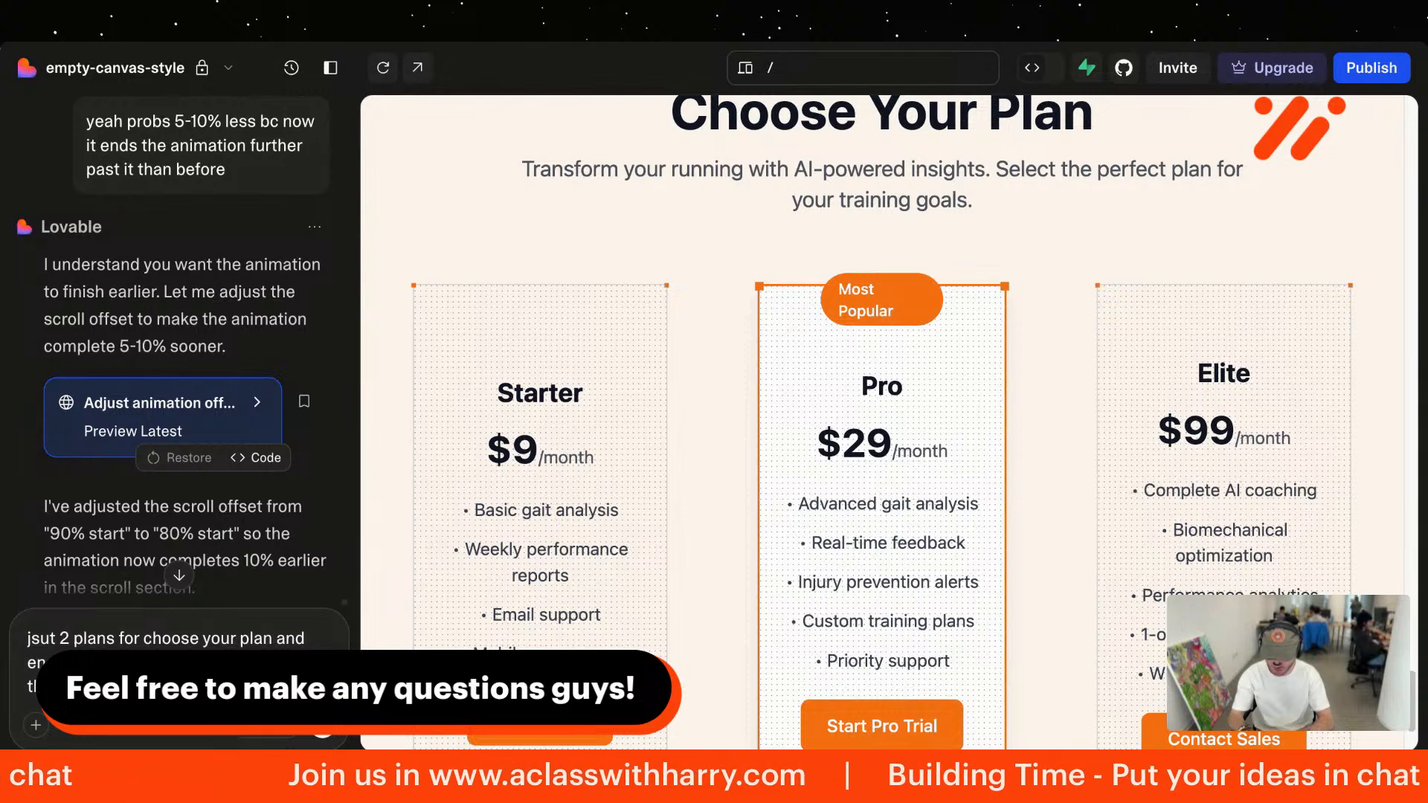
type("following i")
key("Return")
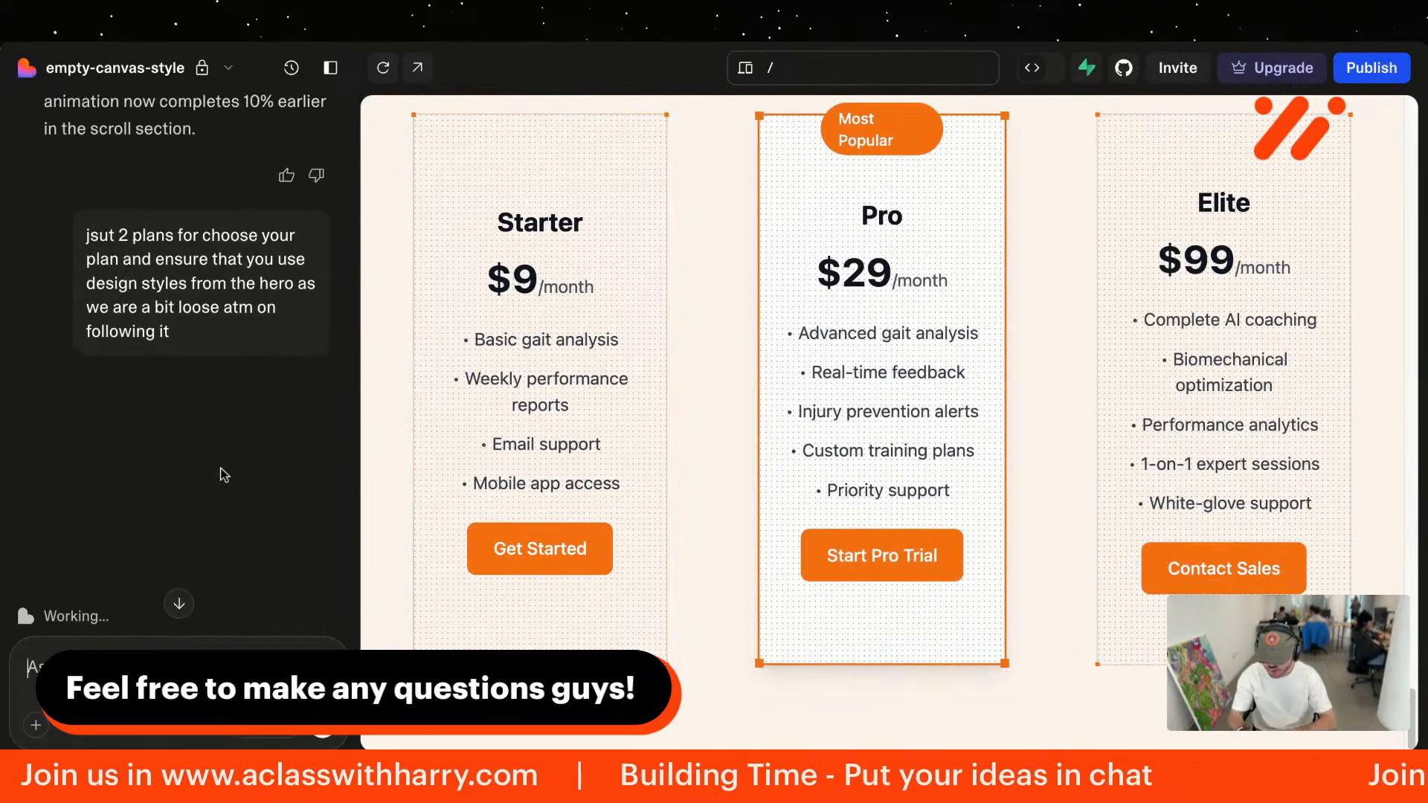
Step: Review the text reveal, the tennis image section and the three pricing cards while Lovable rewrites the pricing section
scroll(736, 398, "up", 2)
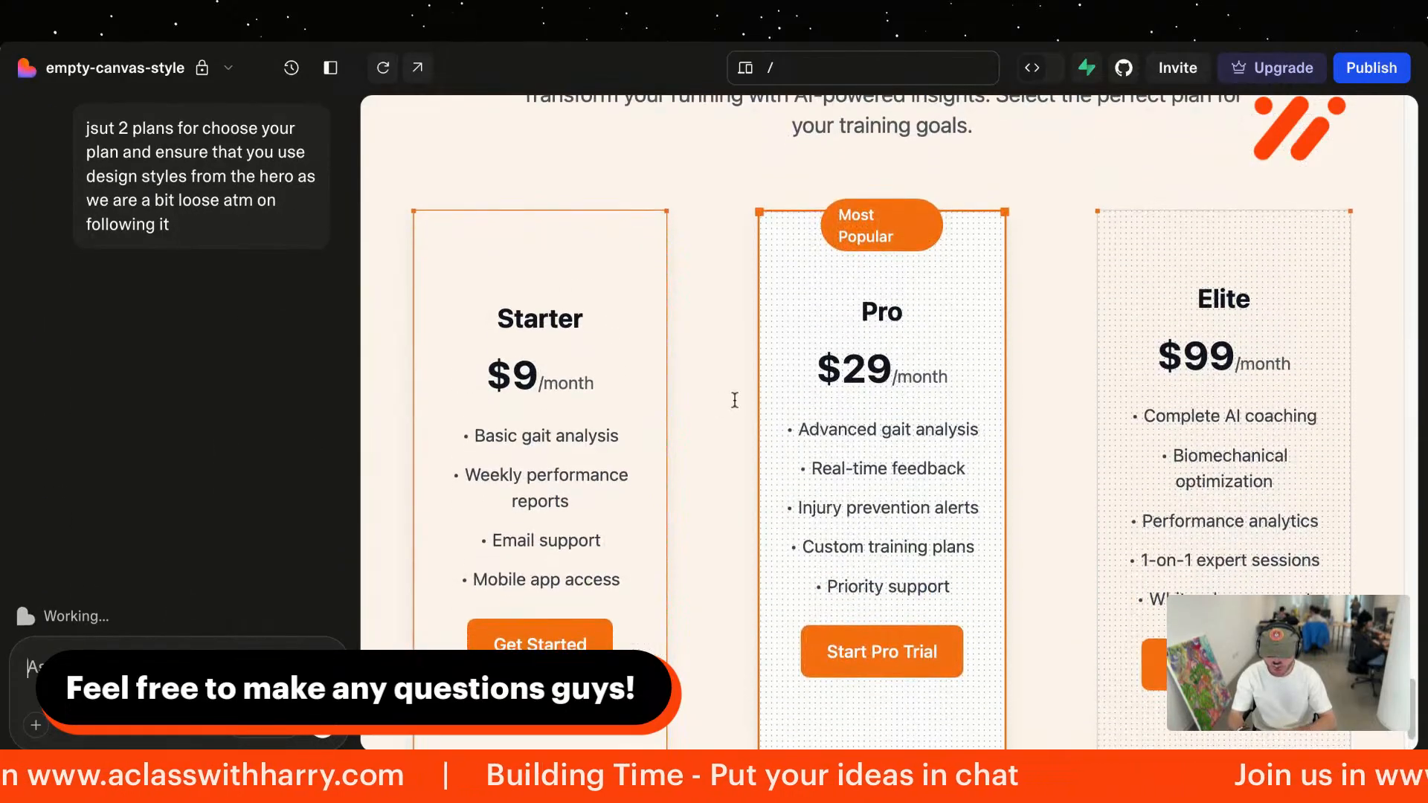
scroll(735, 400, "up", 15)
scroll(735, 400, "up", 20)
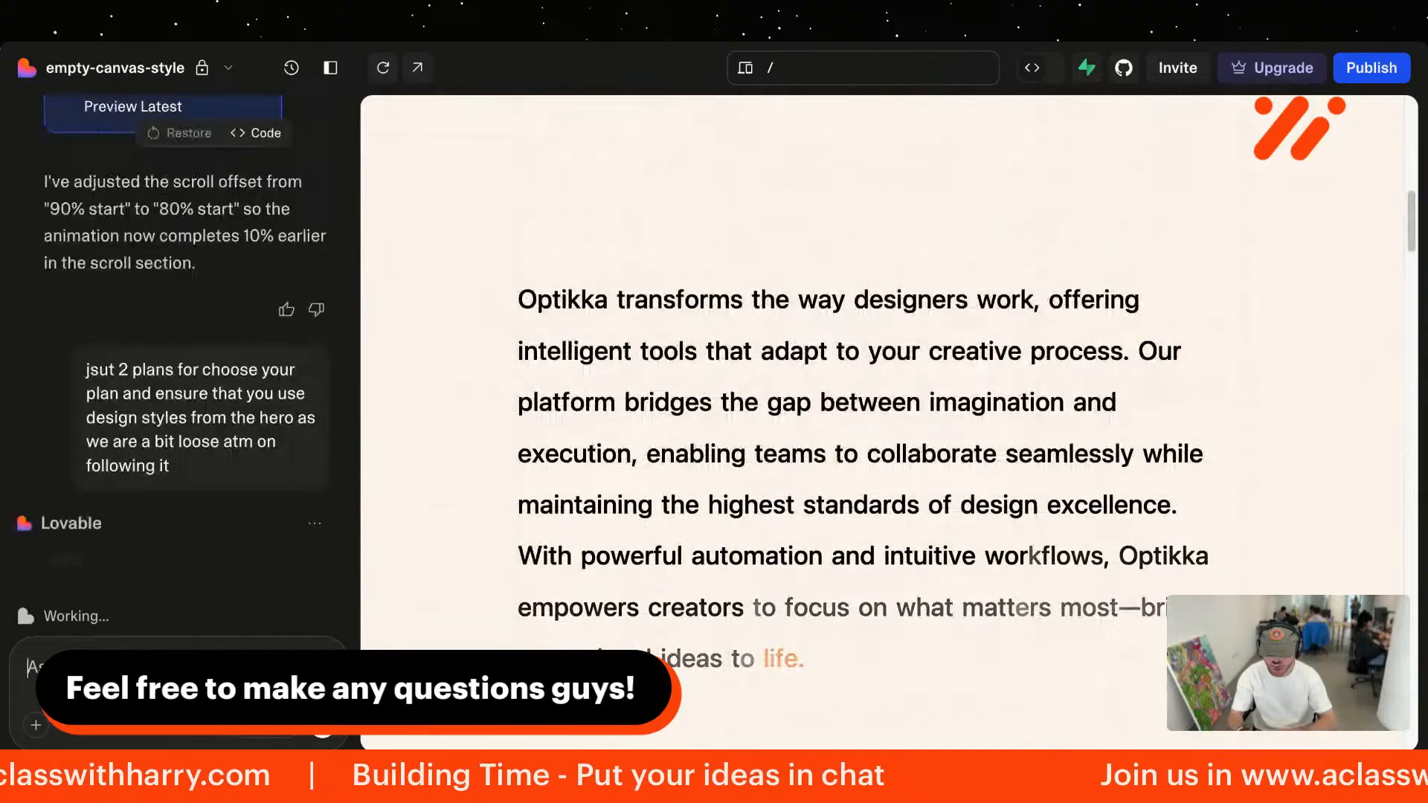
scroll(734, 400, "down", 20)
scroll(735, 400, "down", 10)
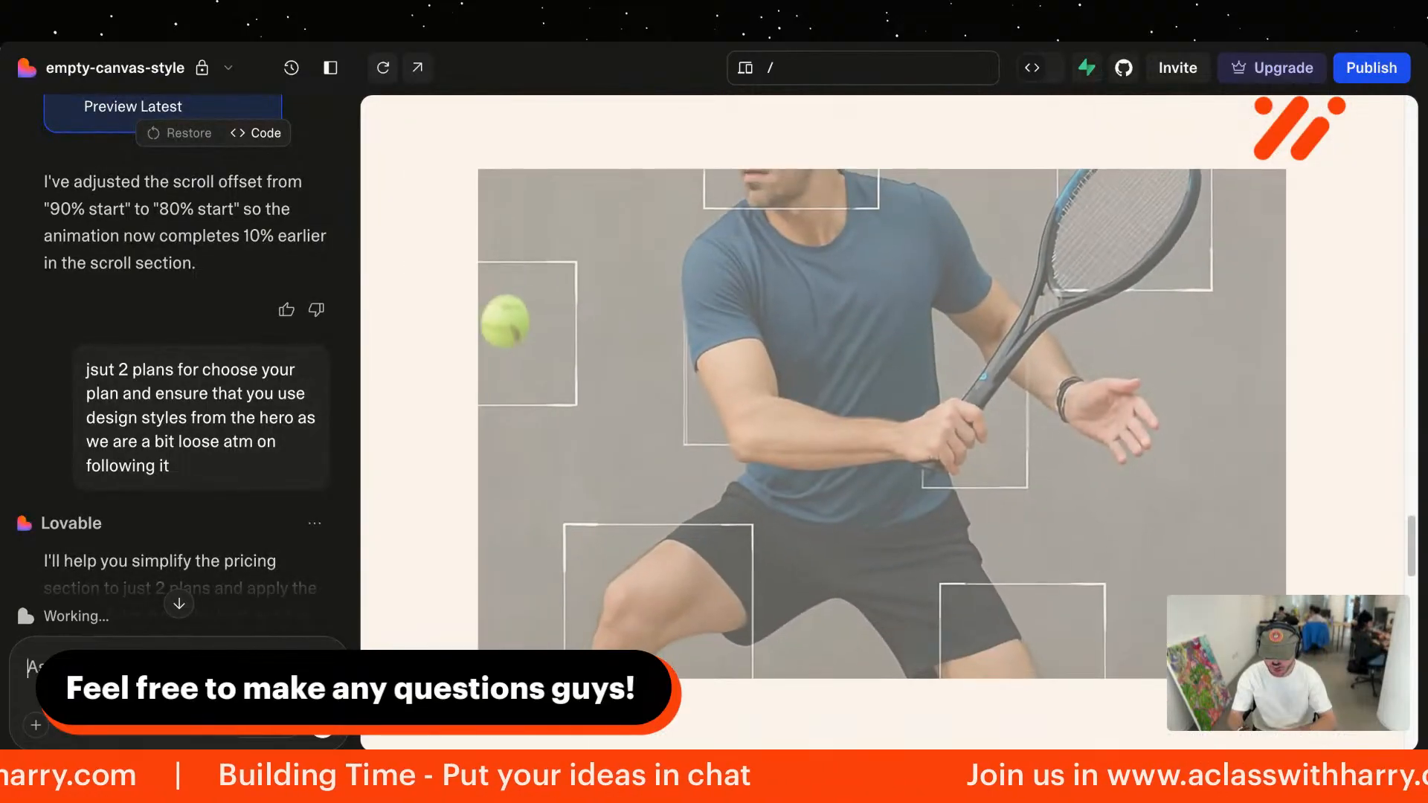
scroll(889, 422, "down", 2)
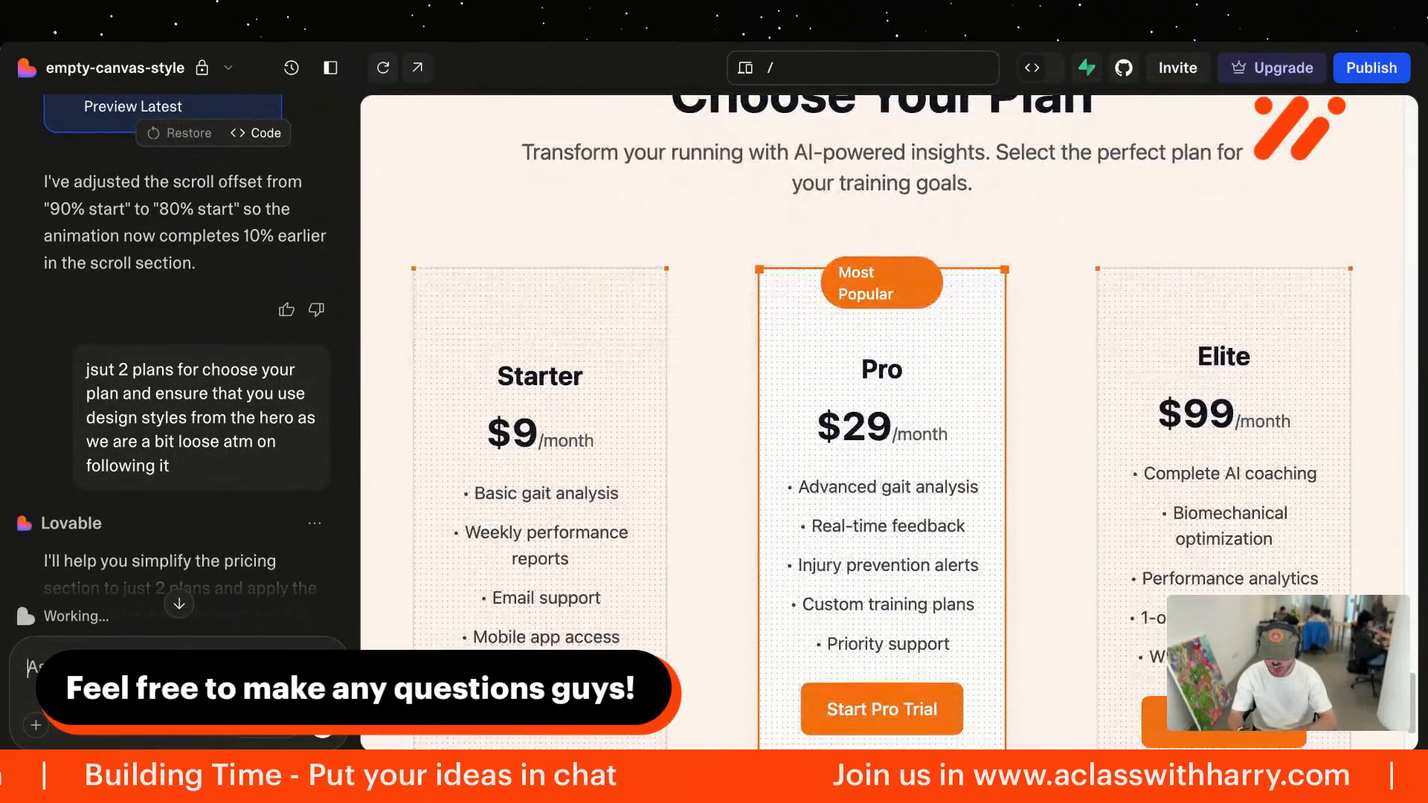
scroll(204, 514, "down", 3)
scroll(953, 442, "up", 4)
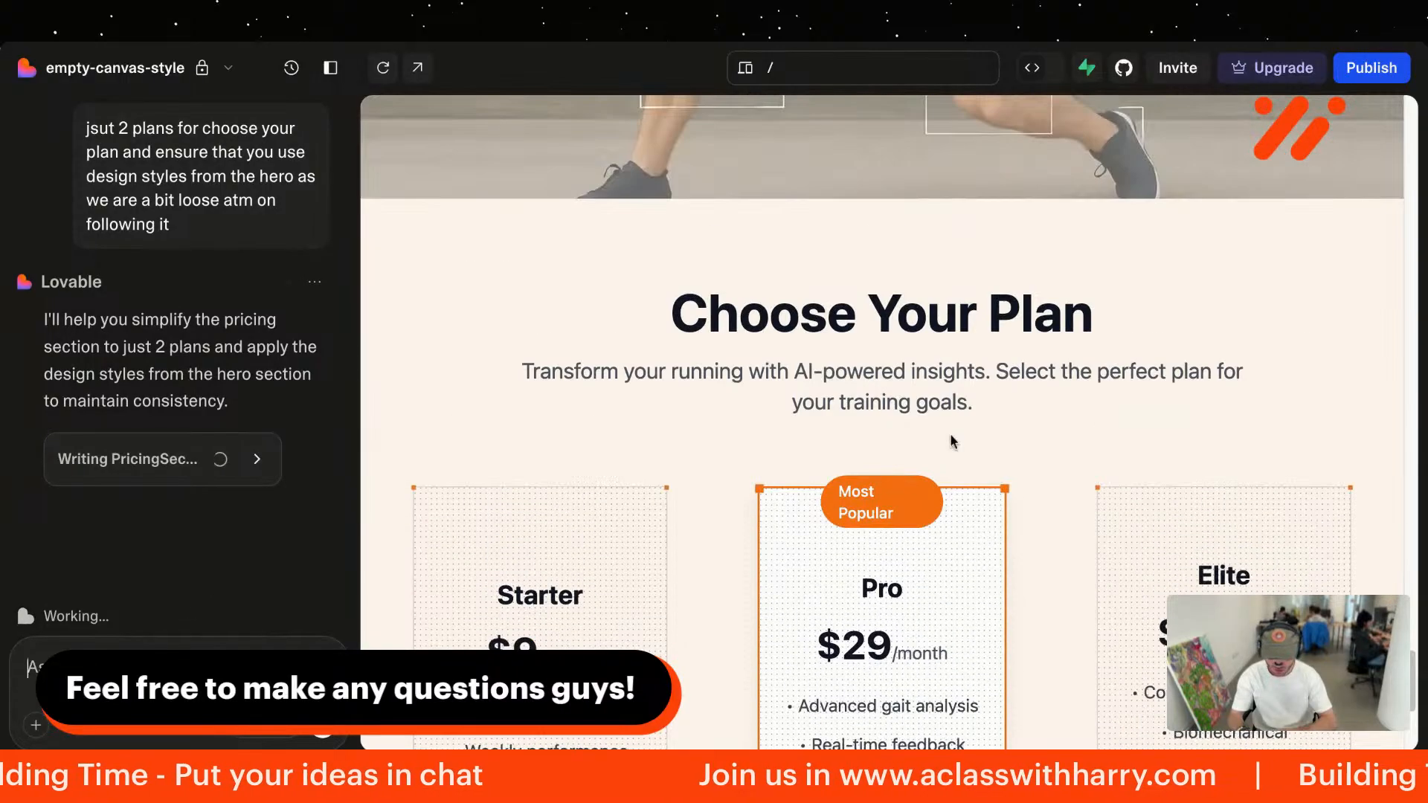
scroll(953, 442, "down", 3)
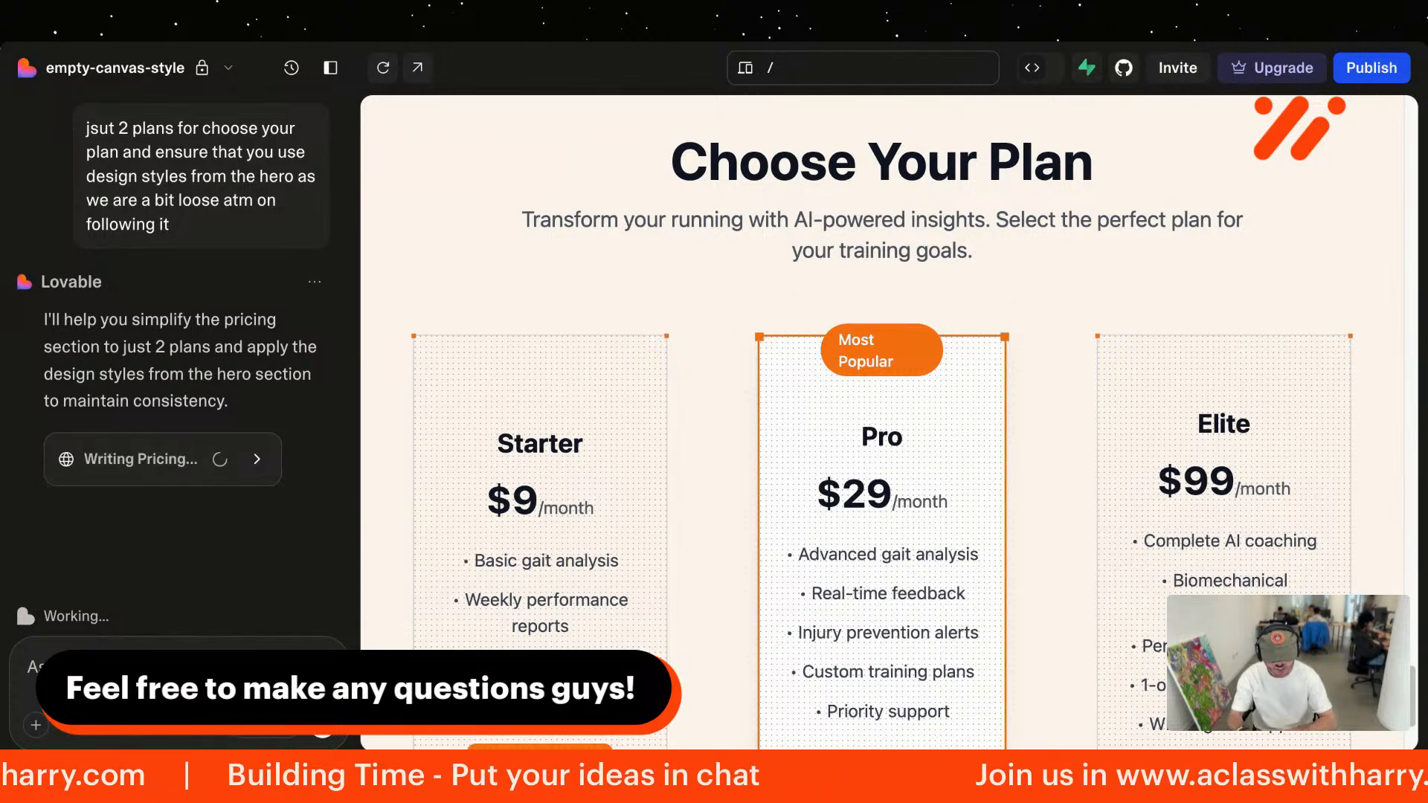
scroll(638, 542, "down", 2)
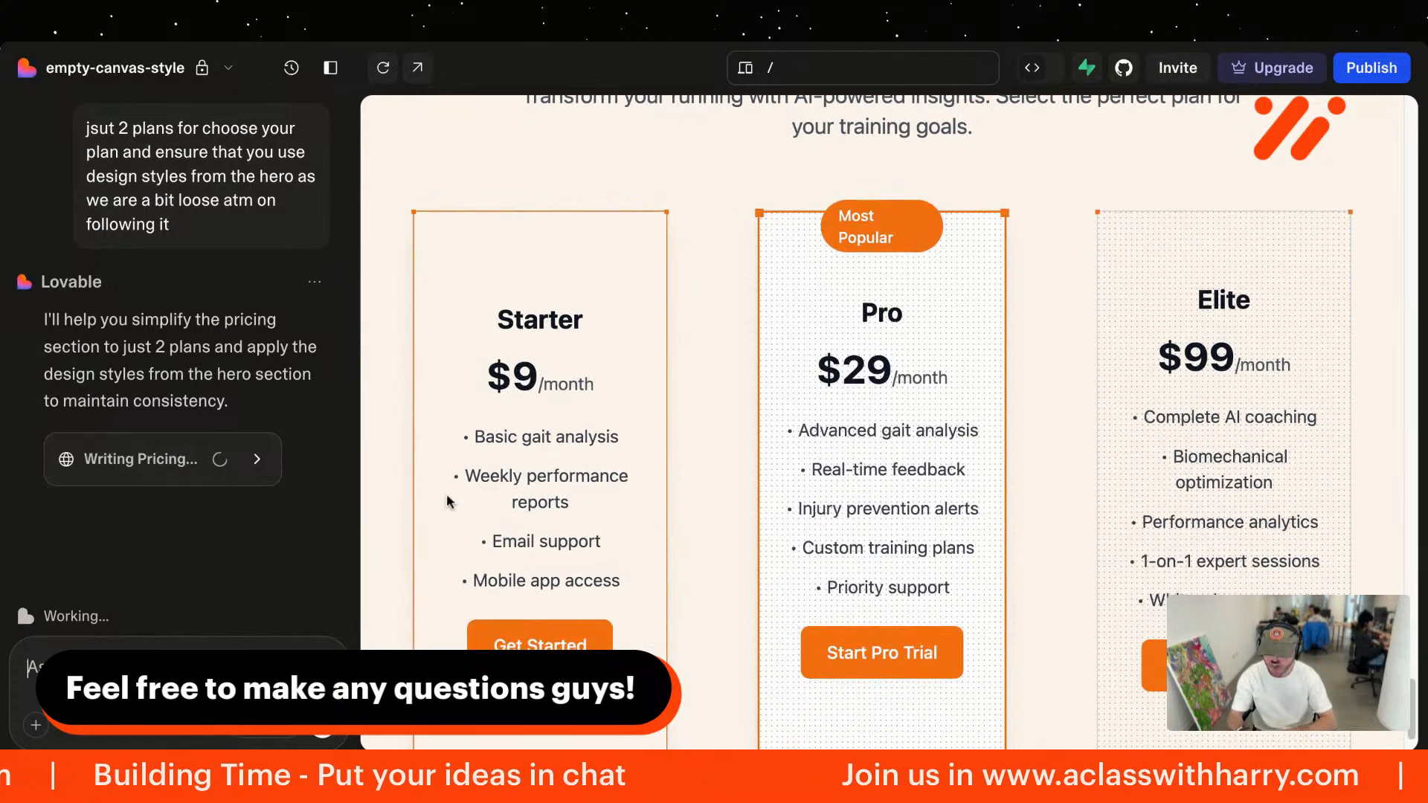
Step: Compare the Meet Optikka hero with the restyled Choose Your Plan section and check its transition from the tennis image
scroll(831, 400, "up", 15)
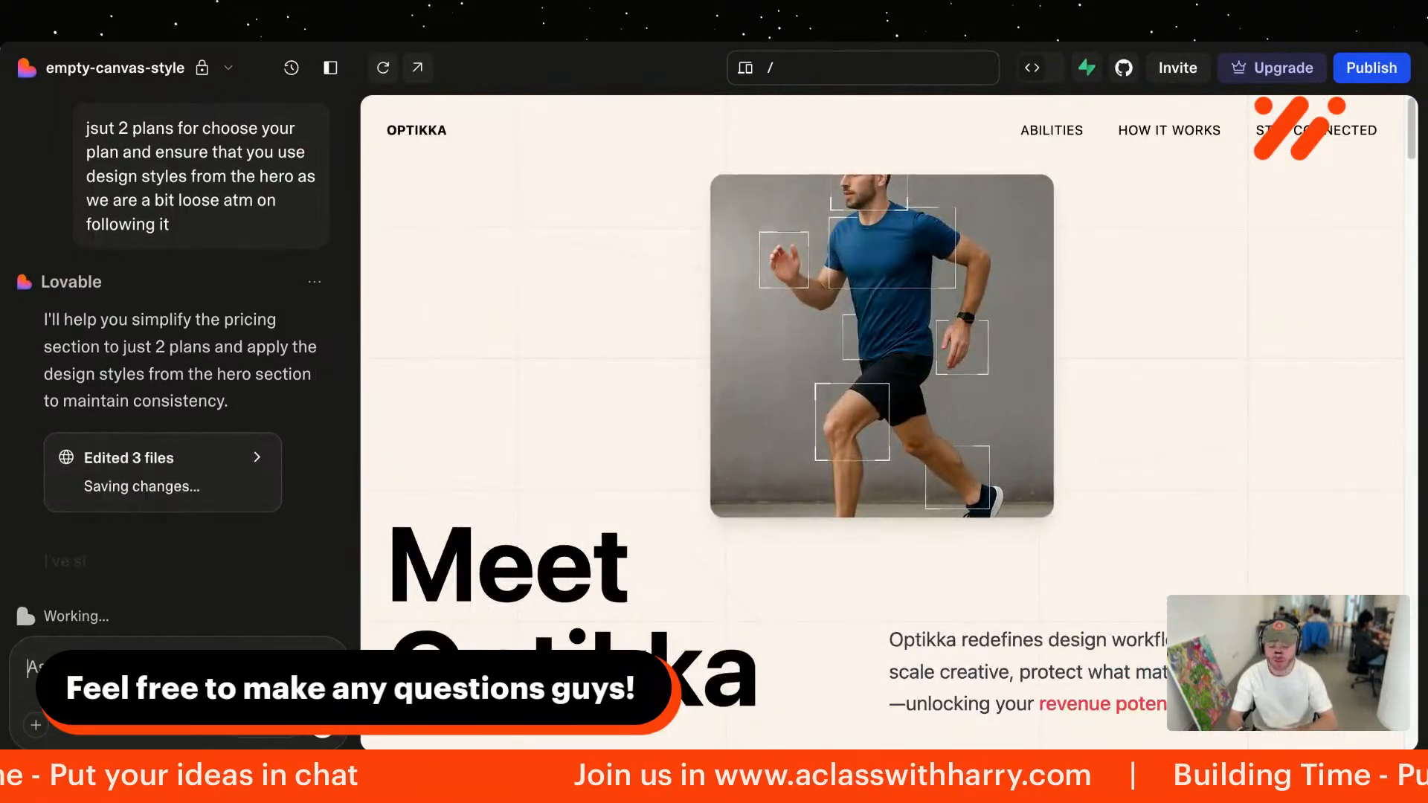
scroll(885, 417, "down", 5)
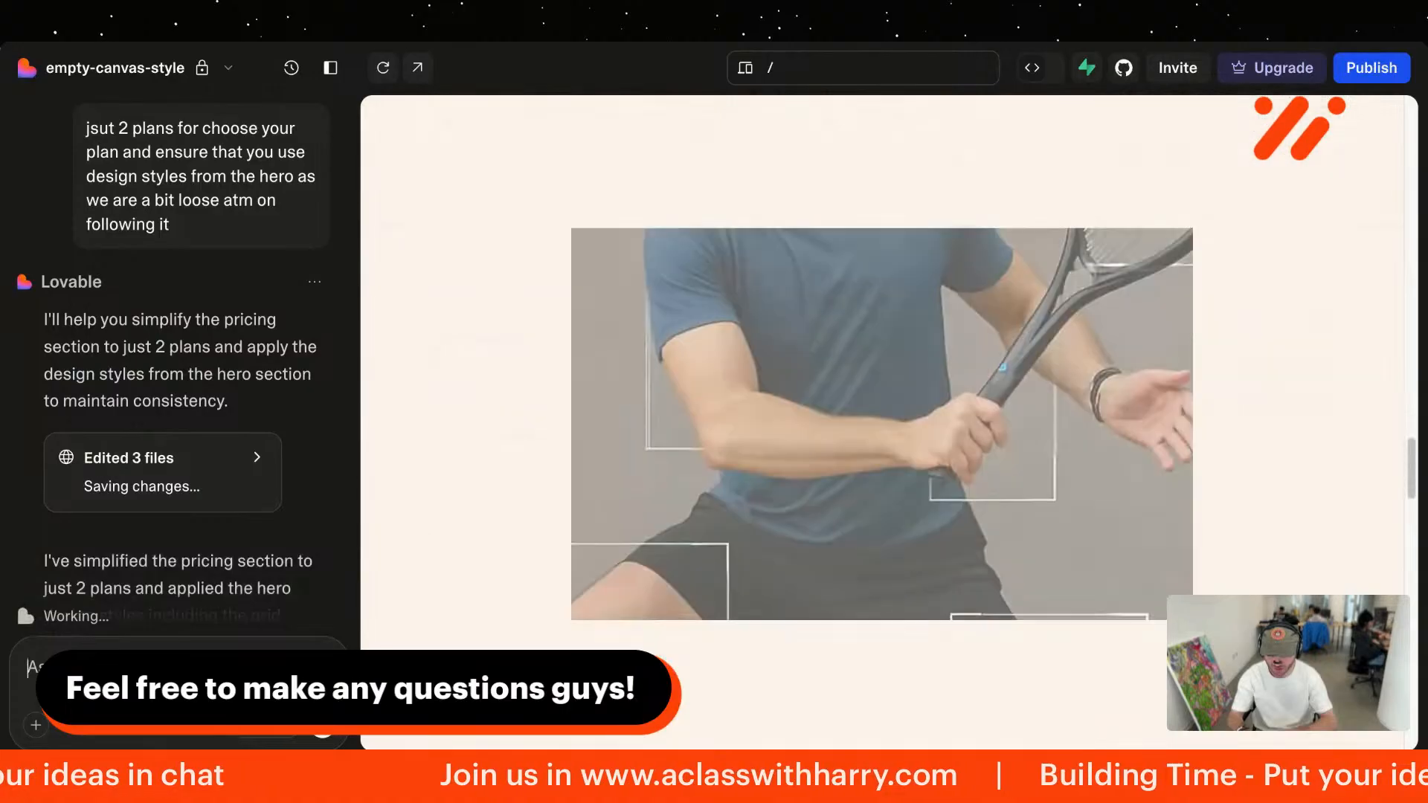
scroll(885, 416, "down", 8)
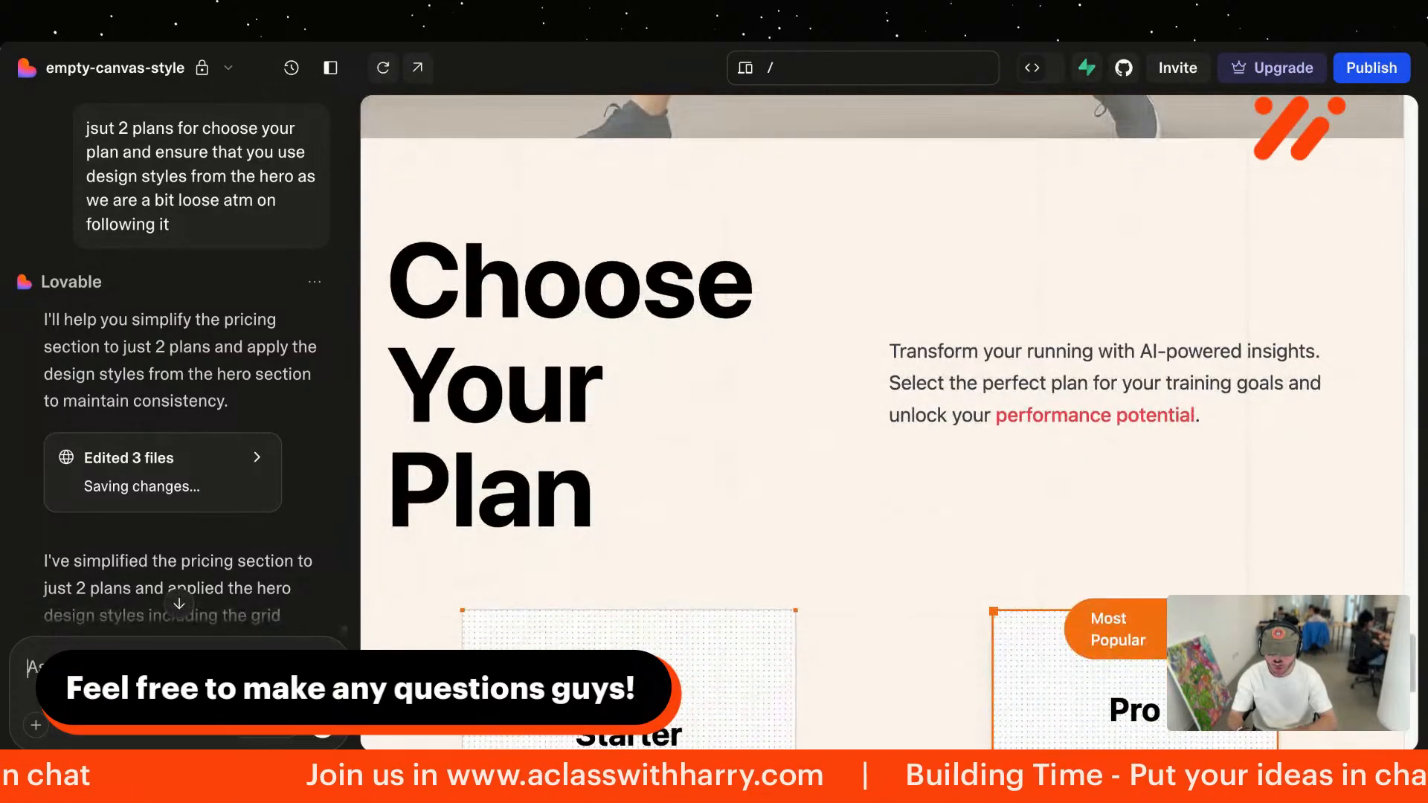
scroll(885, 416, "down", 4)
scroll(885, 417, "up", 10)
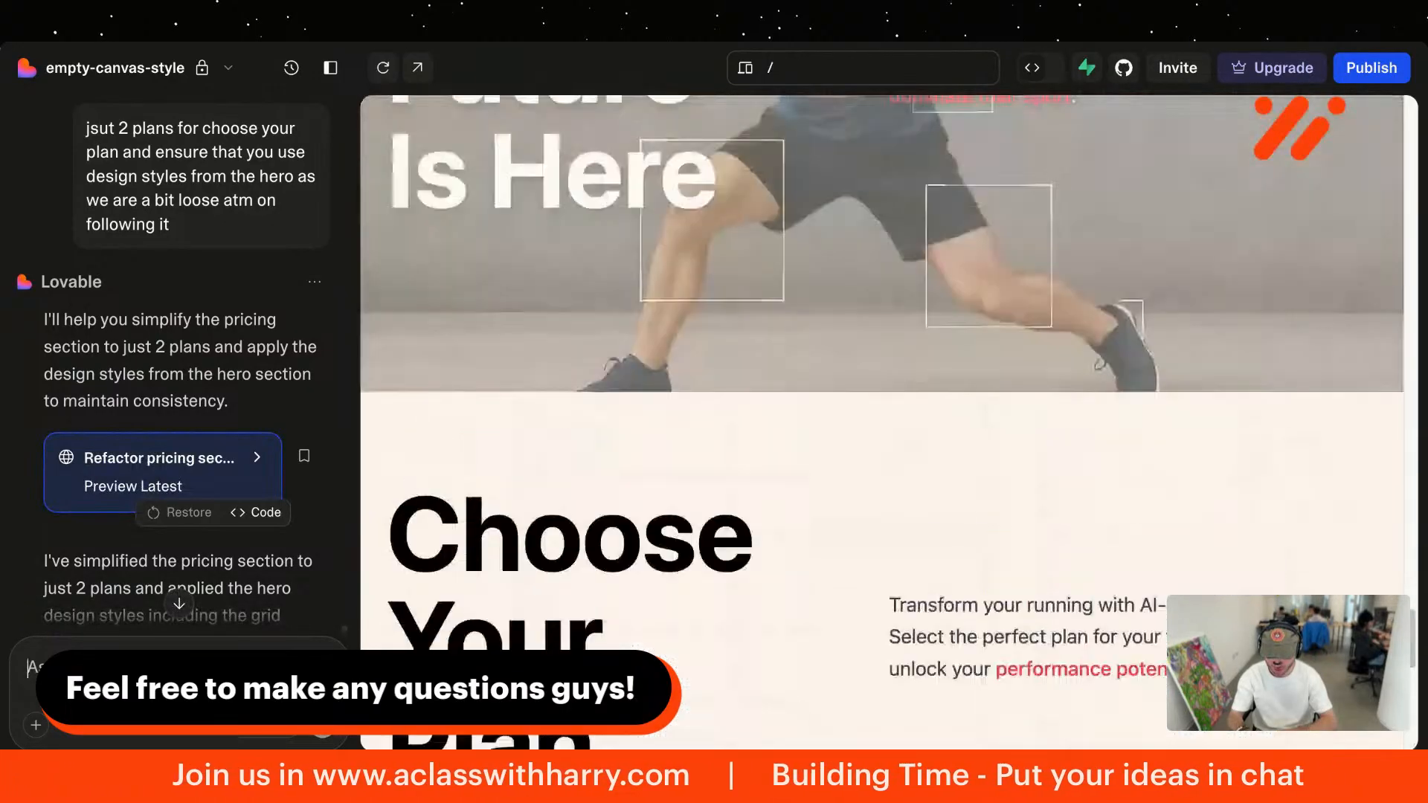
scroll(885, 416, "down", 6)
scroll(885, 417, "up", 2)
scroll(195, 534, "down", 3)
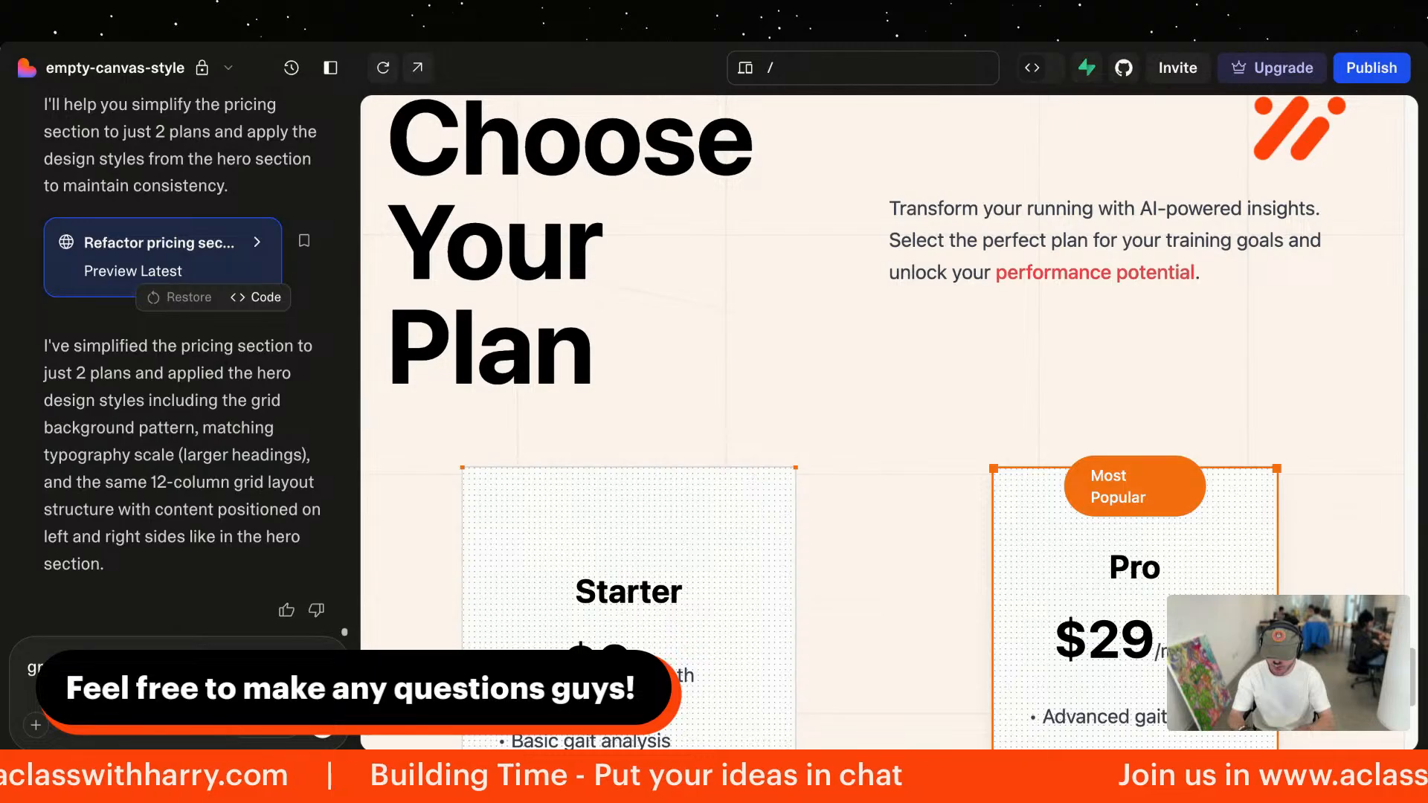
Step: Tell Lovable "great but sizings and alignments are massive, whislt retaining the cards design, can we remove some stuff around and fix sizes"
type("m")
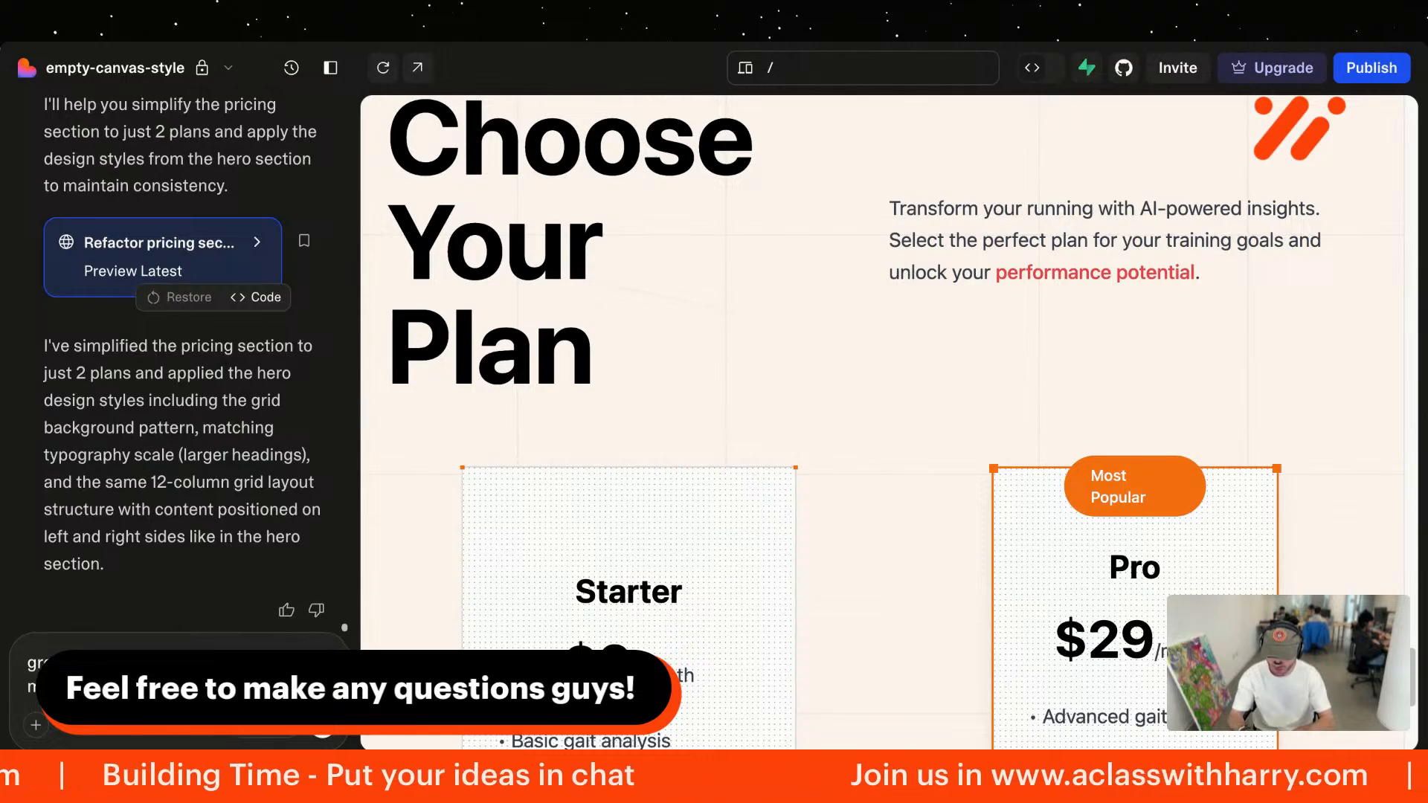
type("d")
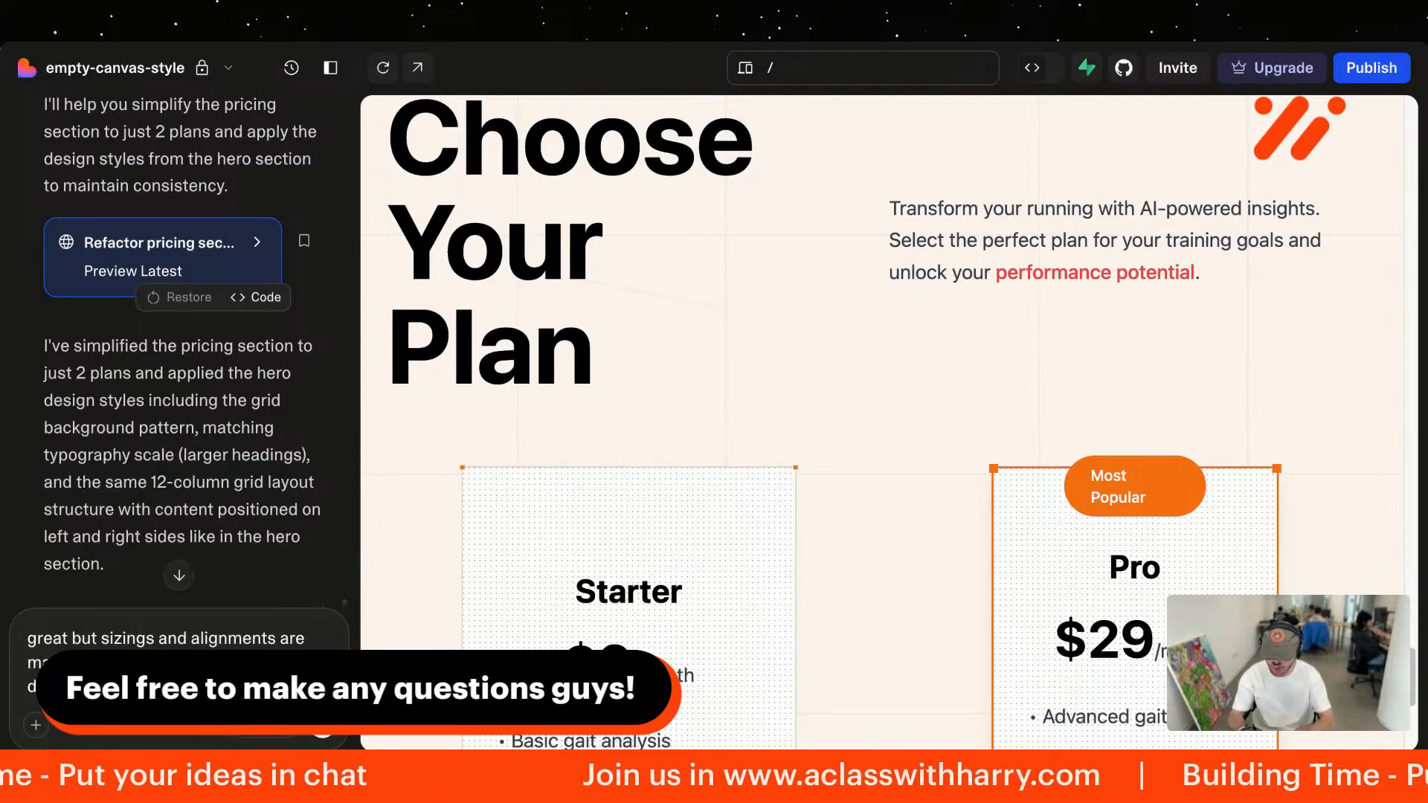
type("a")
key("Return")
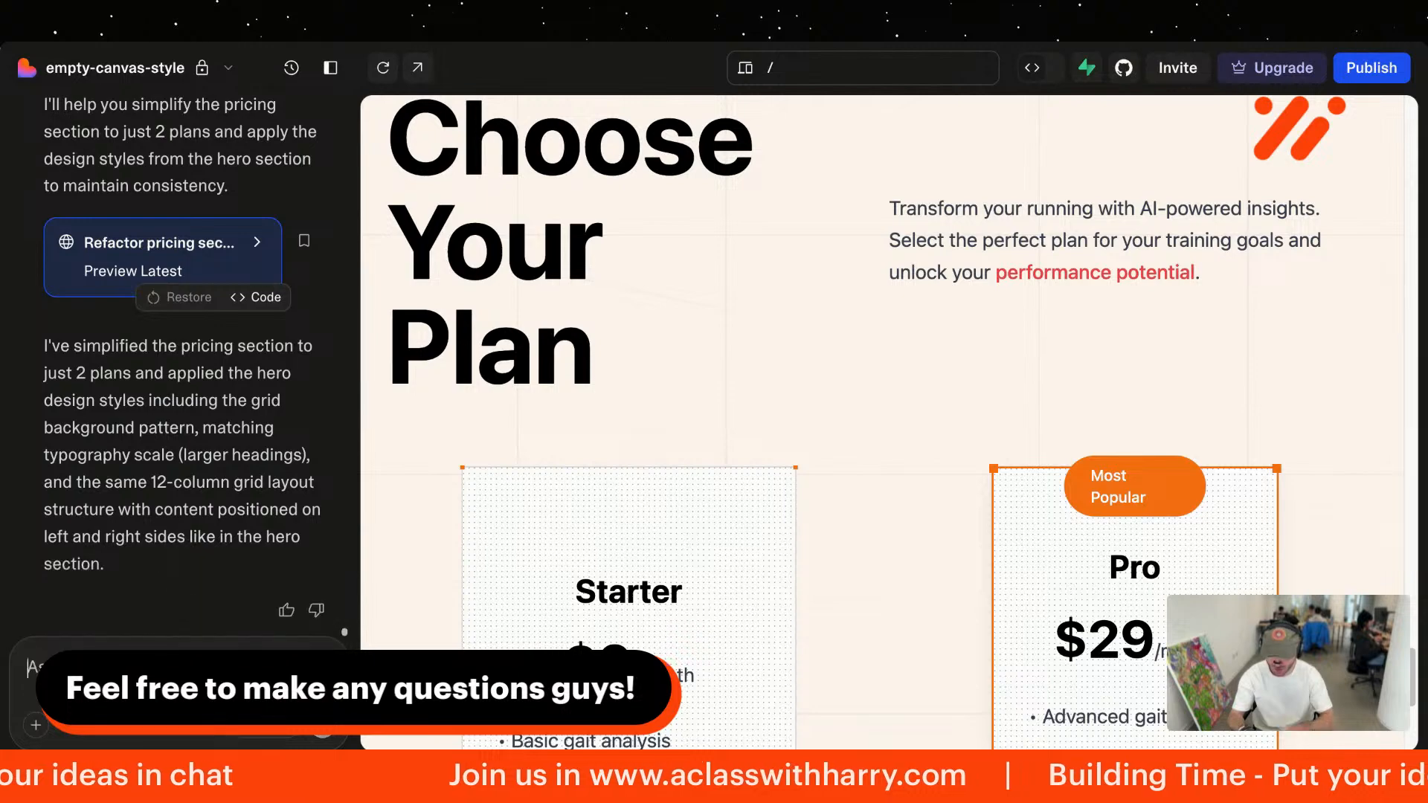
Step: Examine the Starter and Pro pricing cards while Lovable works on the sizing fix
scroll(565, 455, "down", 5)
scroll(565, 455, "down", 3)
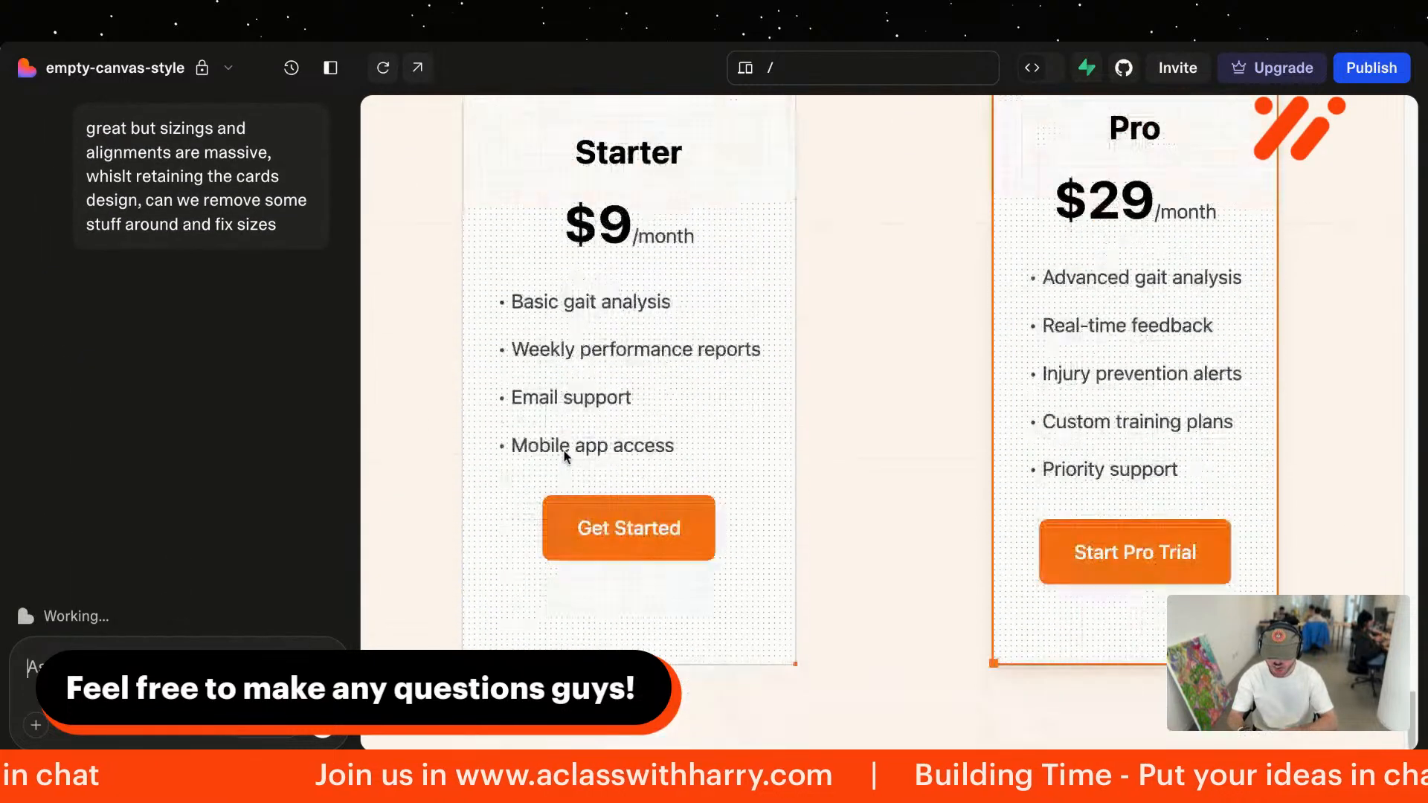
scroll(934, 543, "up", 2)
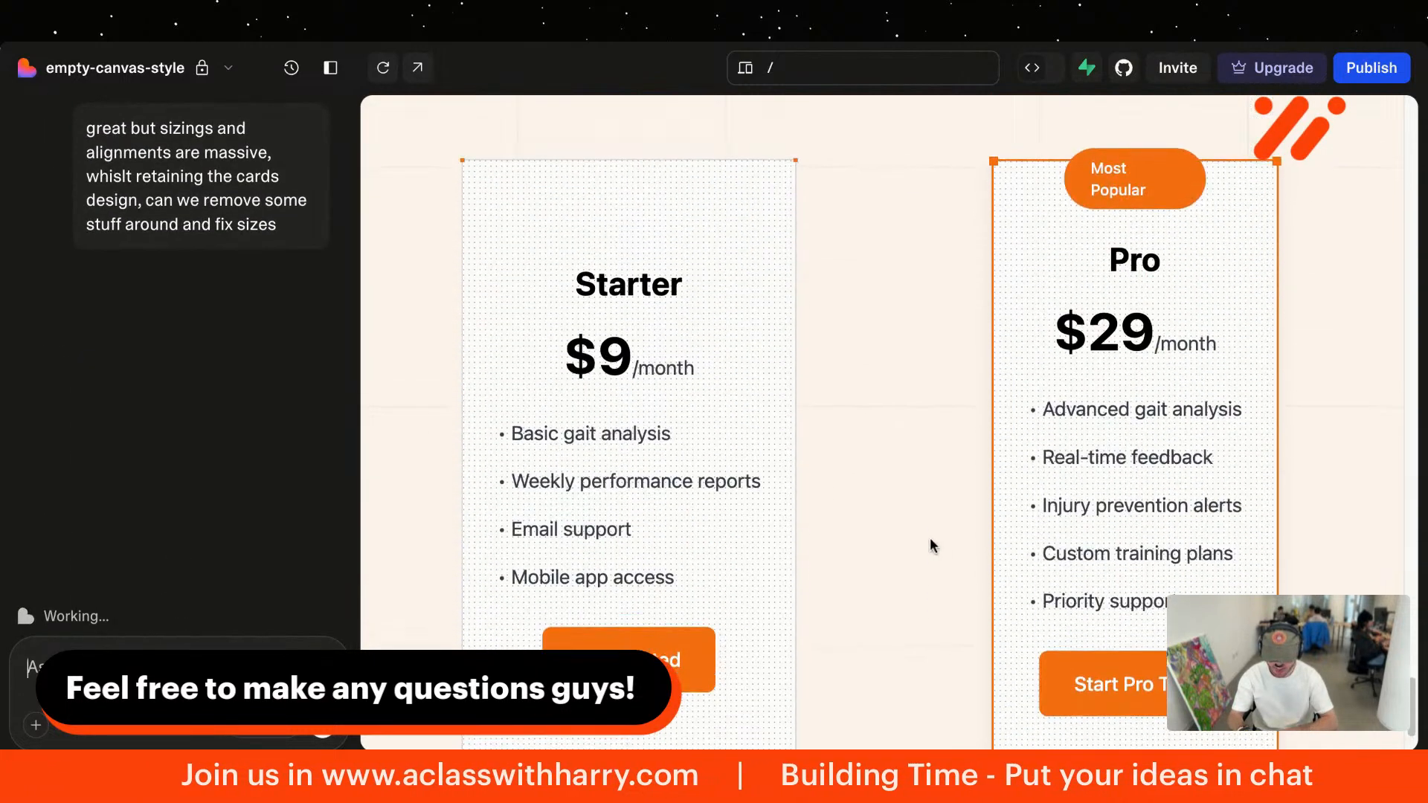
scroll(797, 503, "down", 2)
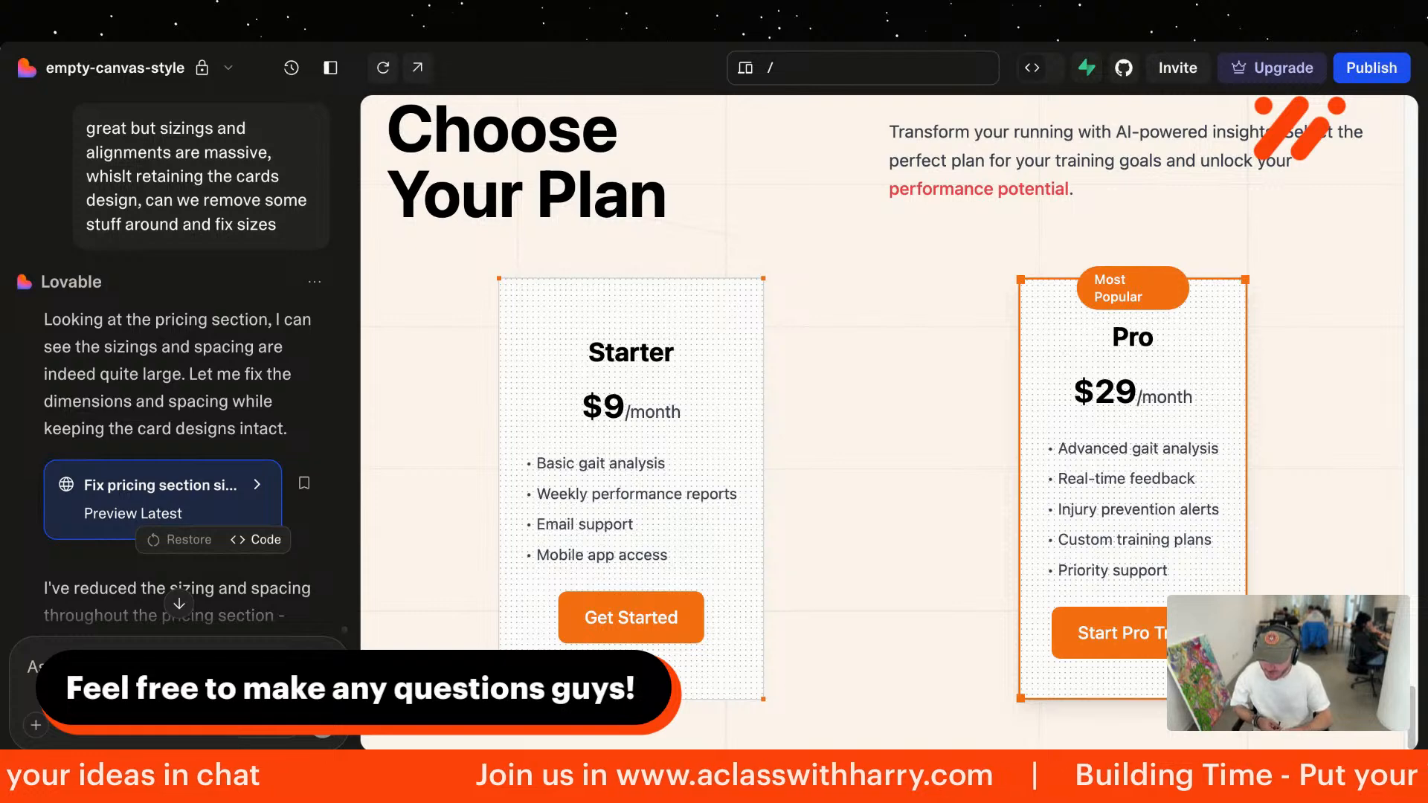
Step: Tell Lovable "the cards should be same width and have a small gap between them, also remove the most popular tag"
scroll(179, 372, "down", 3)
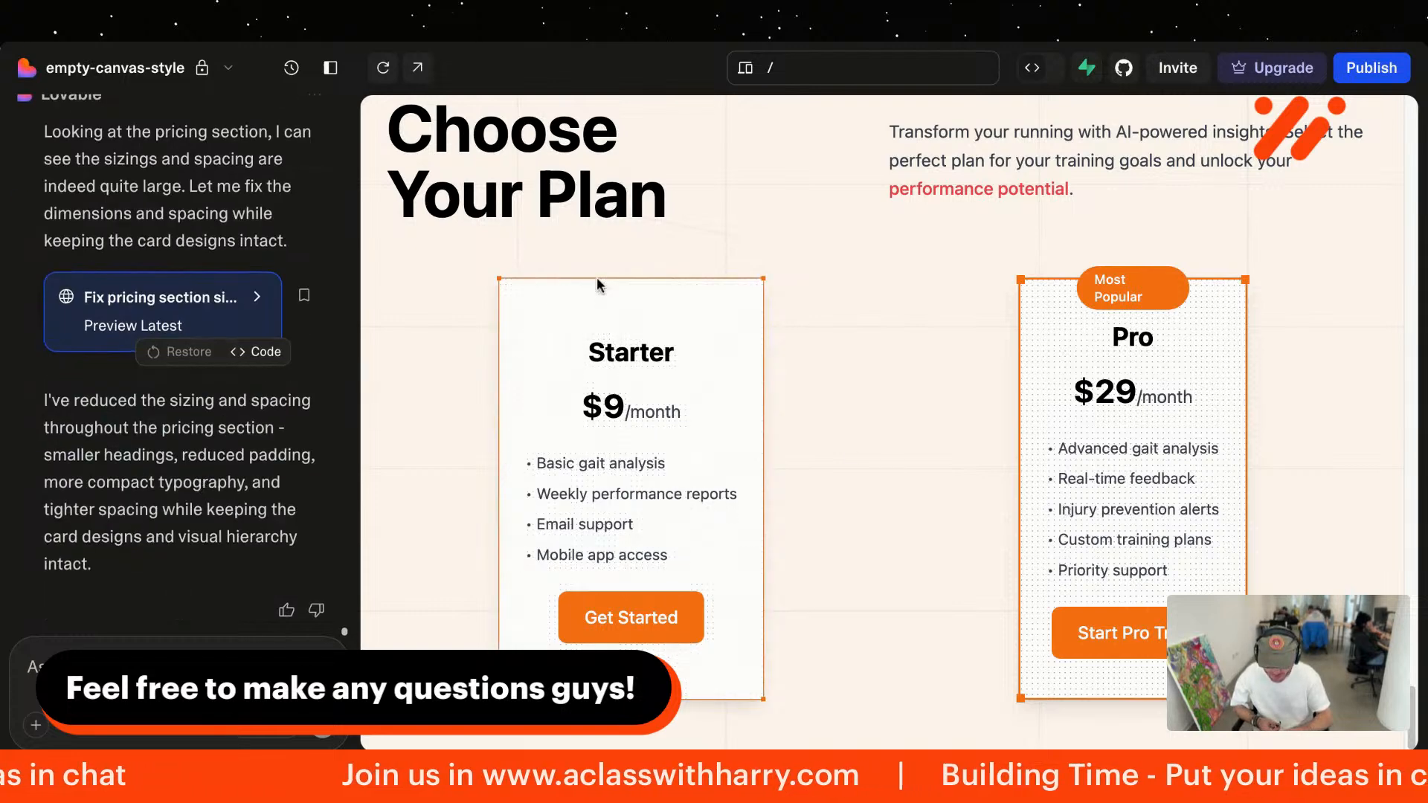
scroll(600, 285, "up", 2)
scroll(601, 285, "down", 1)
scroll(598, 281, "down", 3)
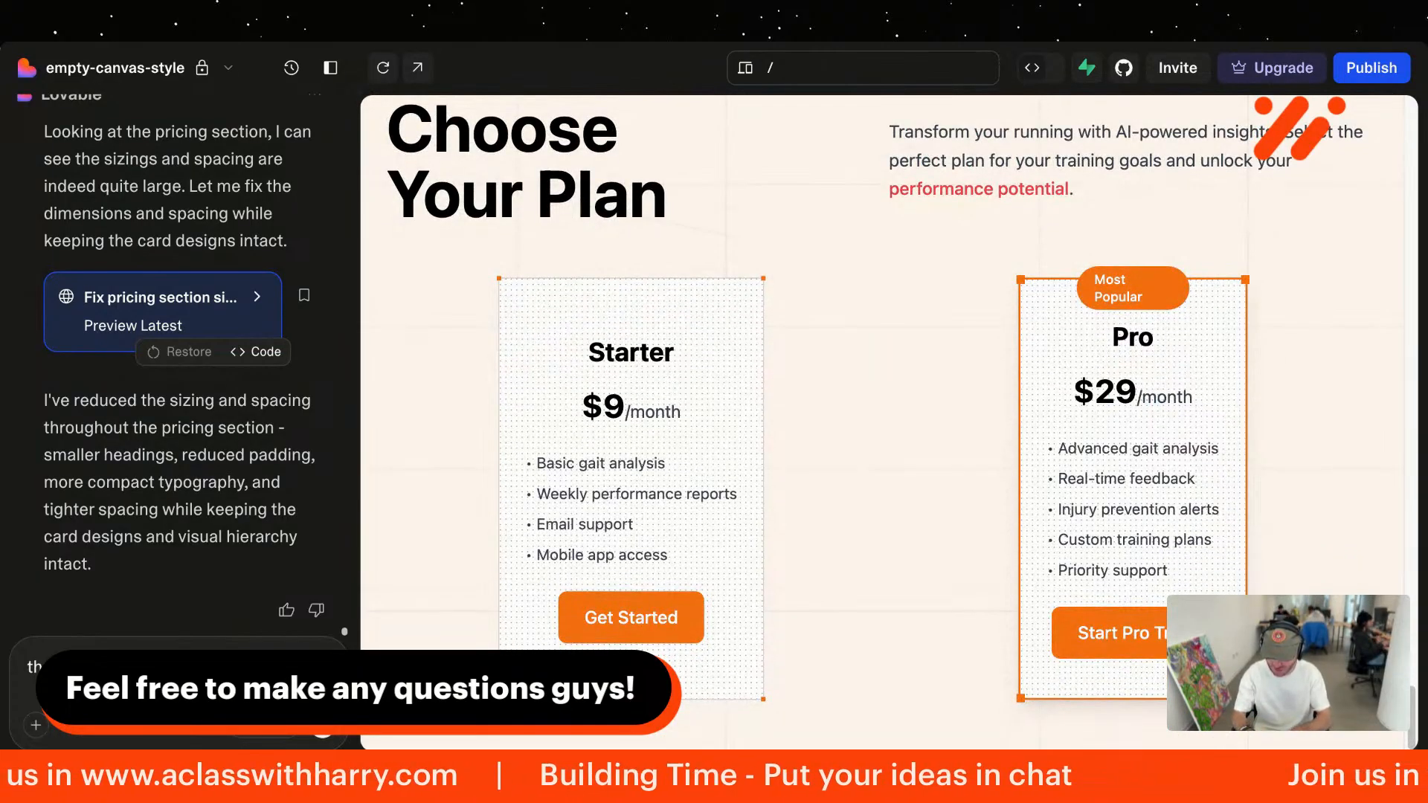
type("h")
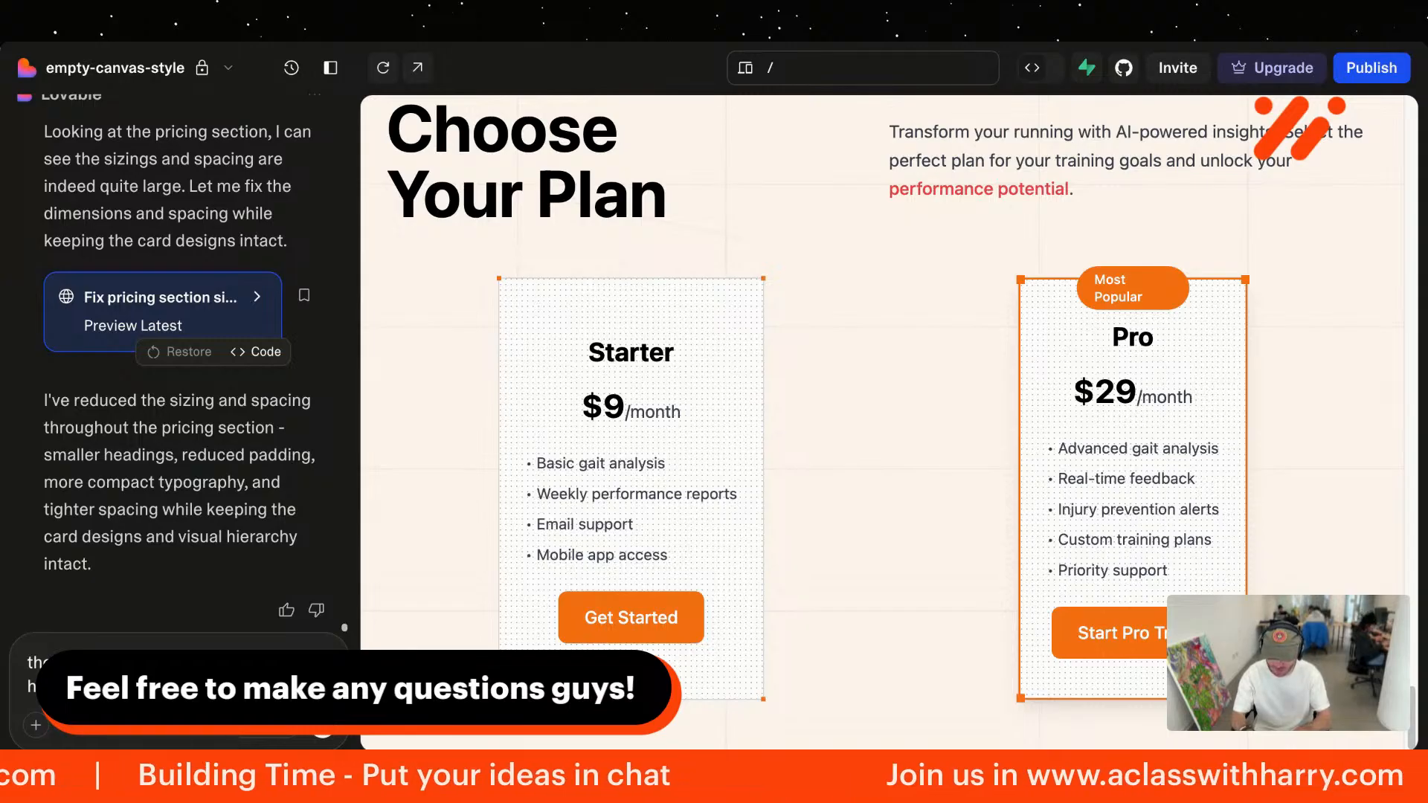
type("re")
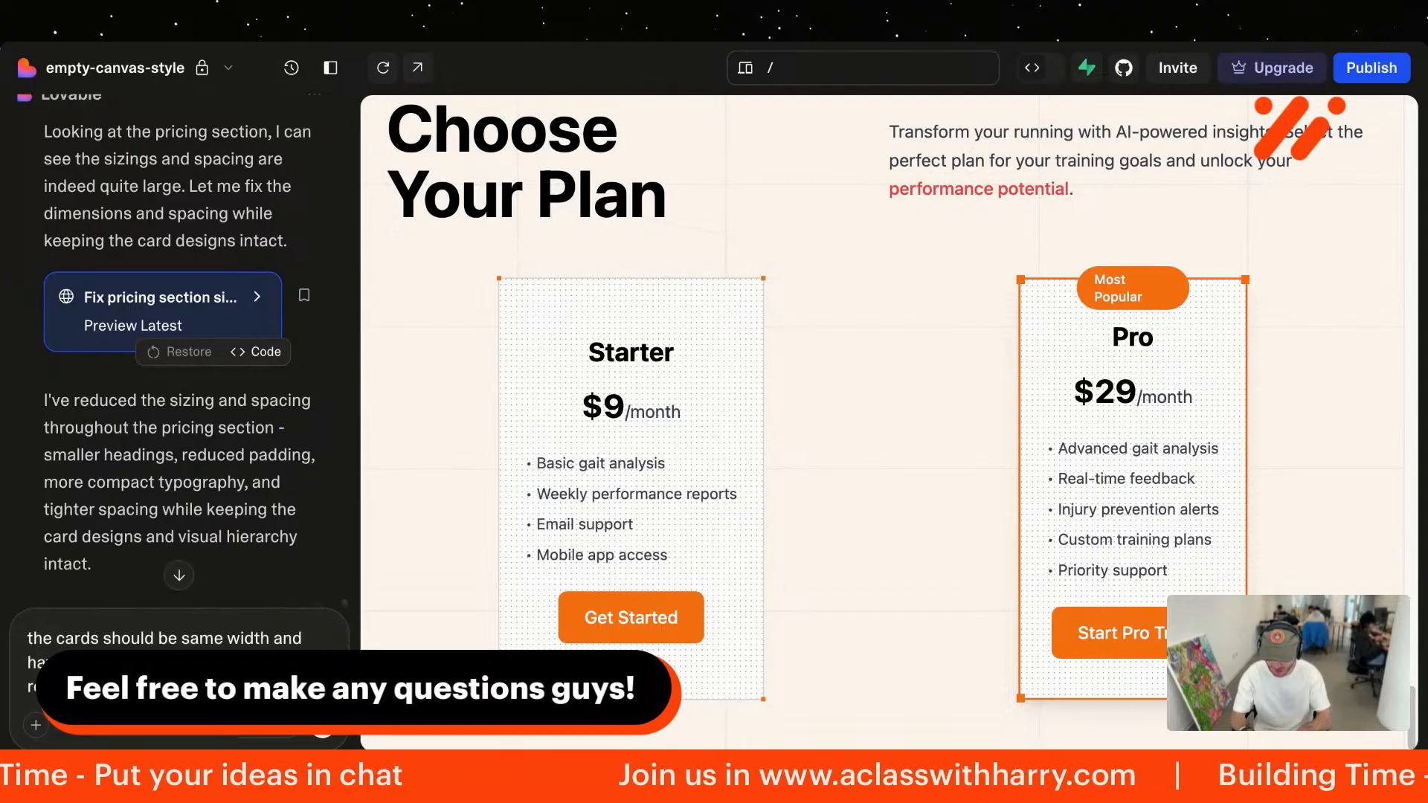
key("Return")
Step: Tell Lovable "widths need to the same, buttons should be more minimal, should align to text above it"
scroll(651, 432, "up", 2)
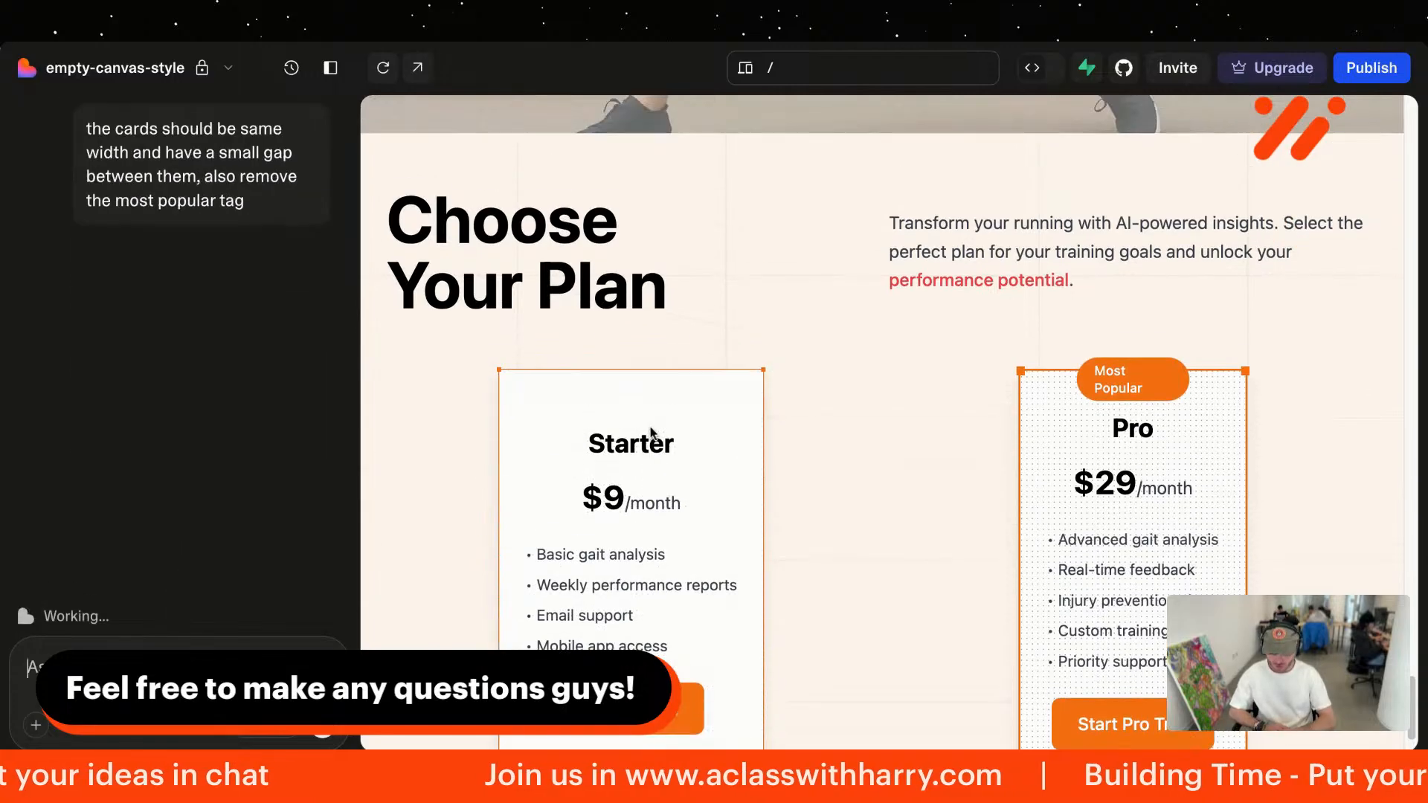
scroll(651, 432, "down", 1)
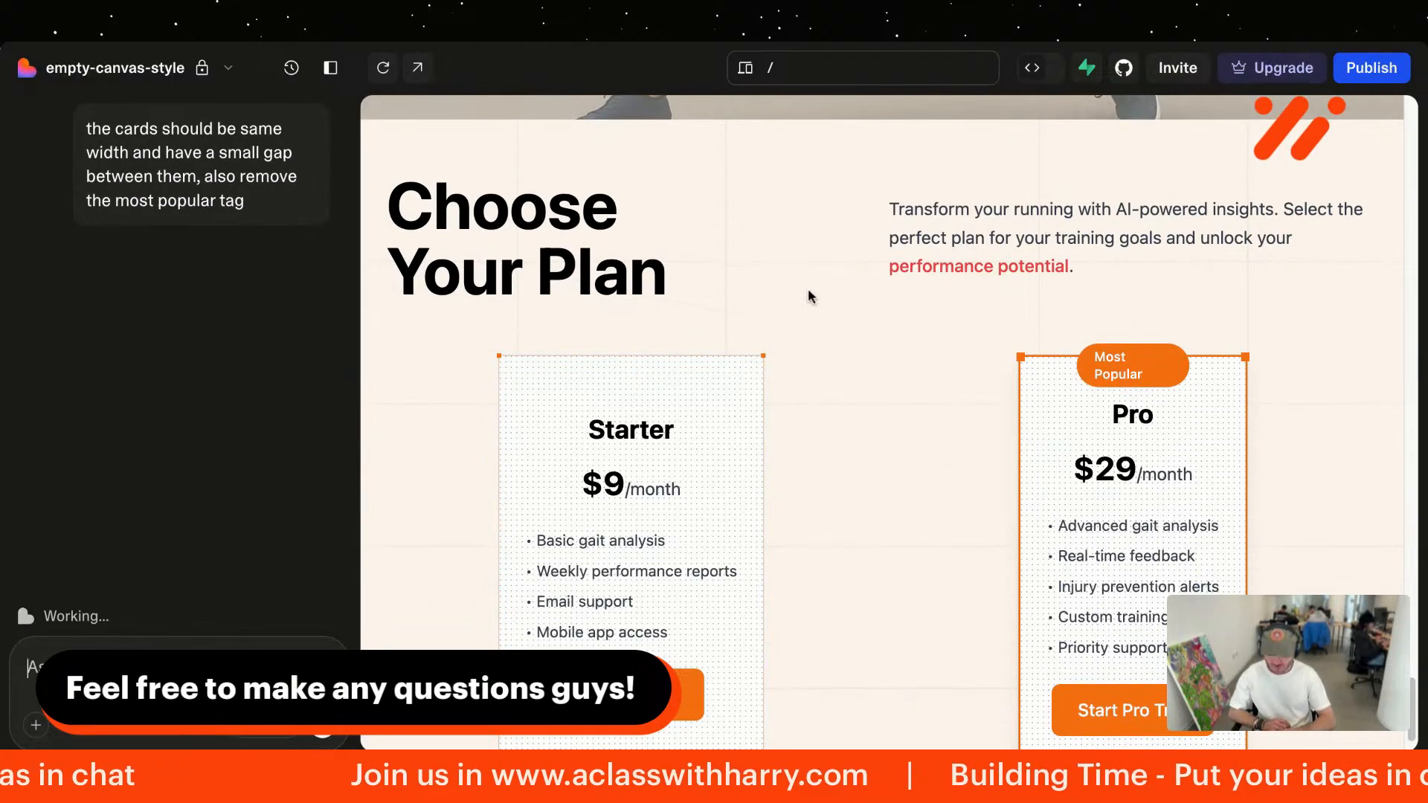
scroll(808, 292, "down", 2)
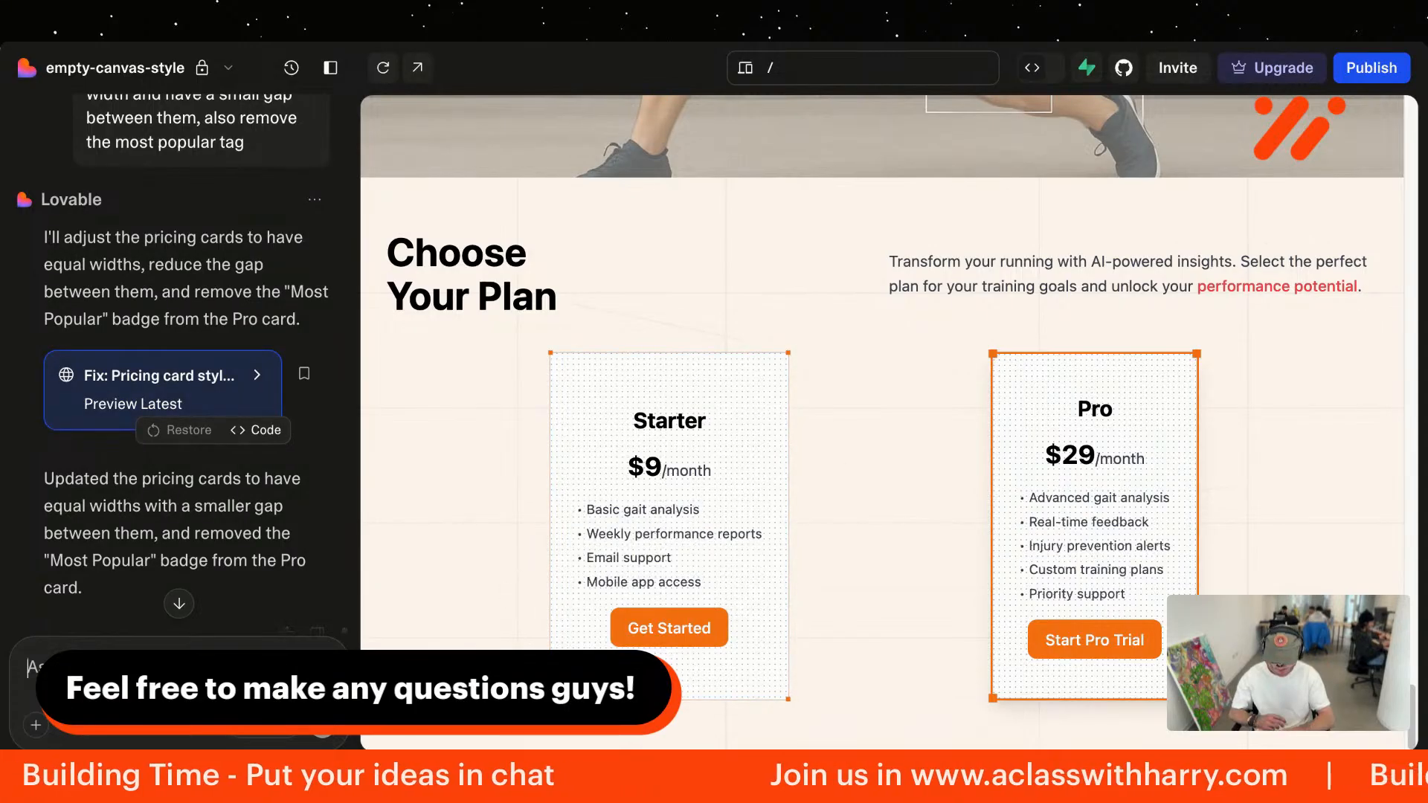
scroll(167, 546, "down", 1)
type("wi")
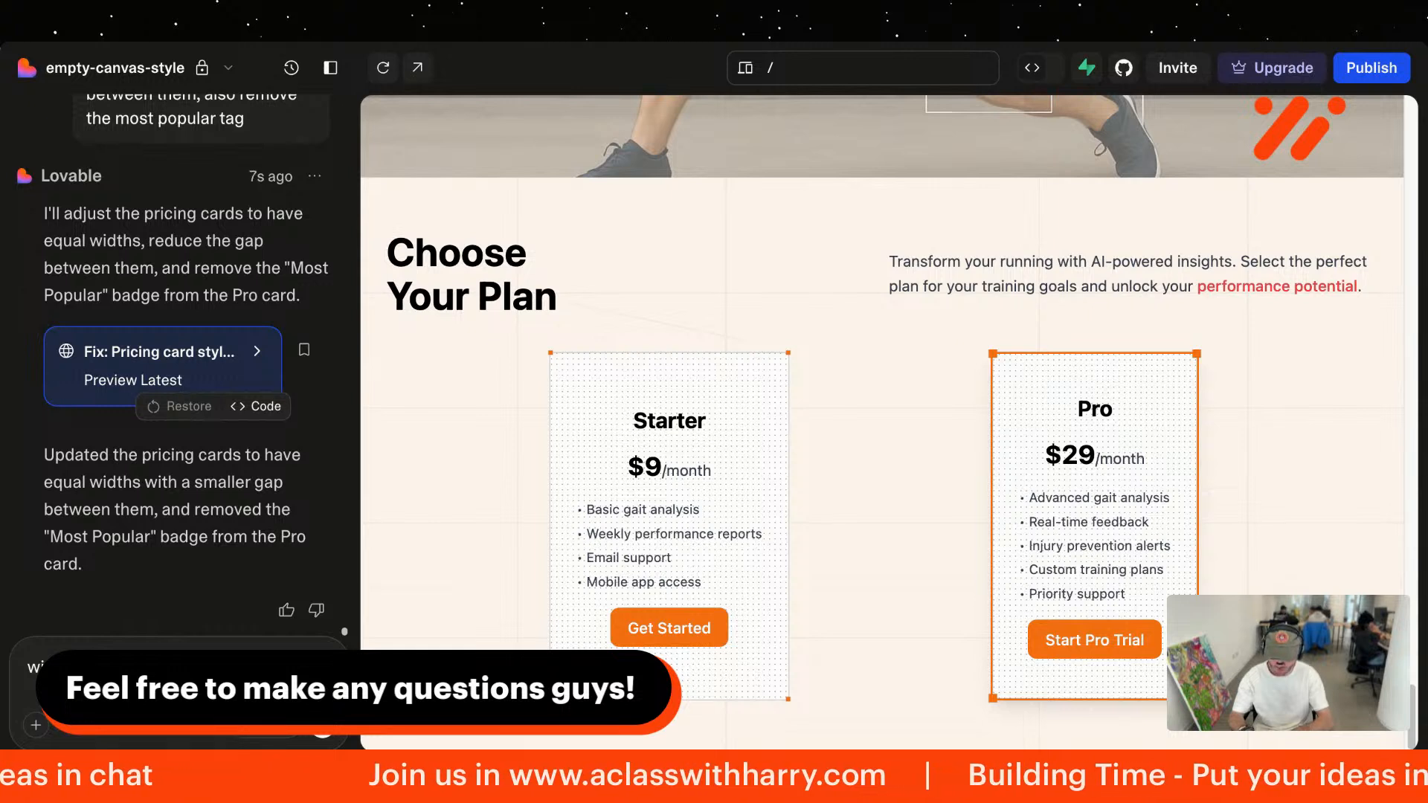
type("s")
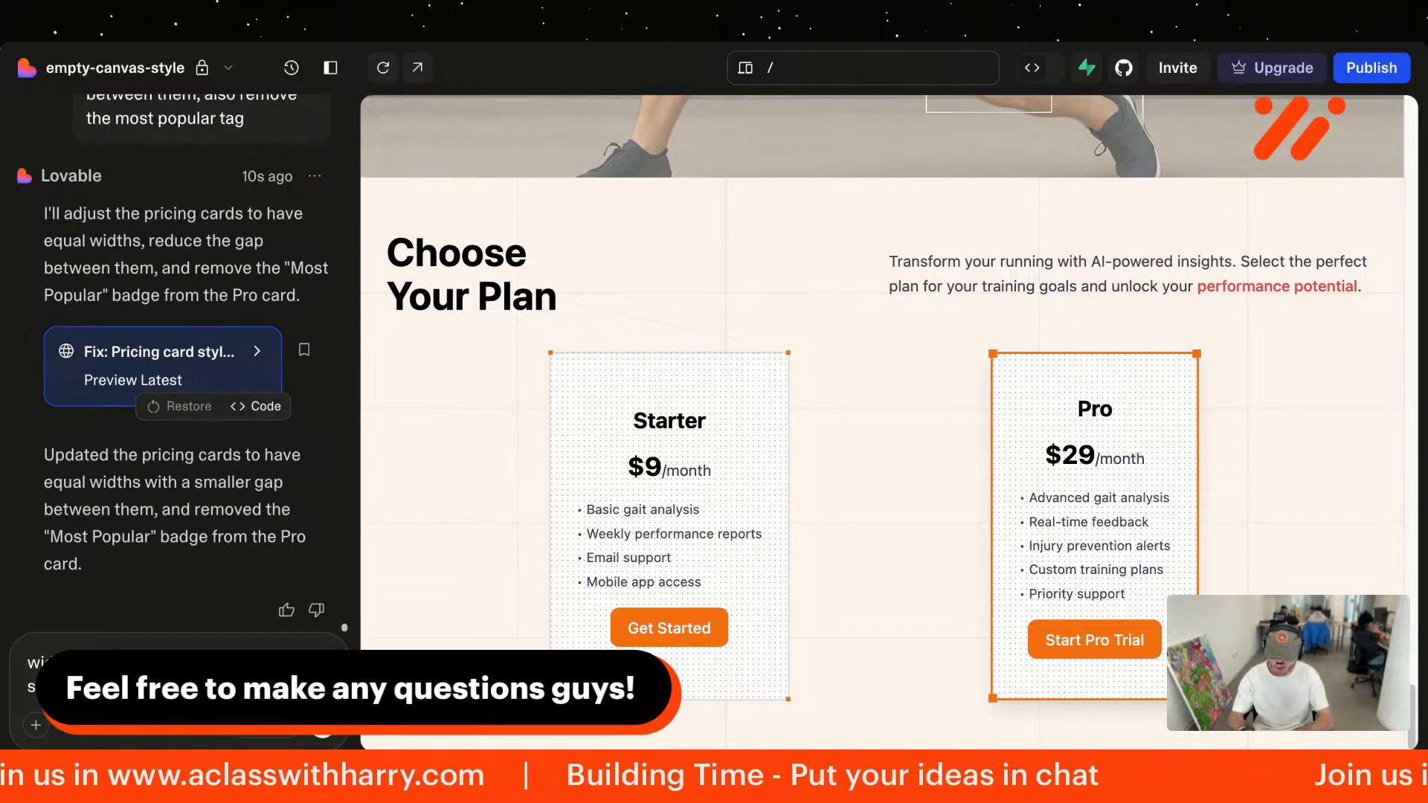
type("to text above it")
key("Return")
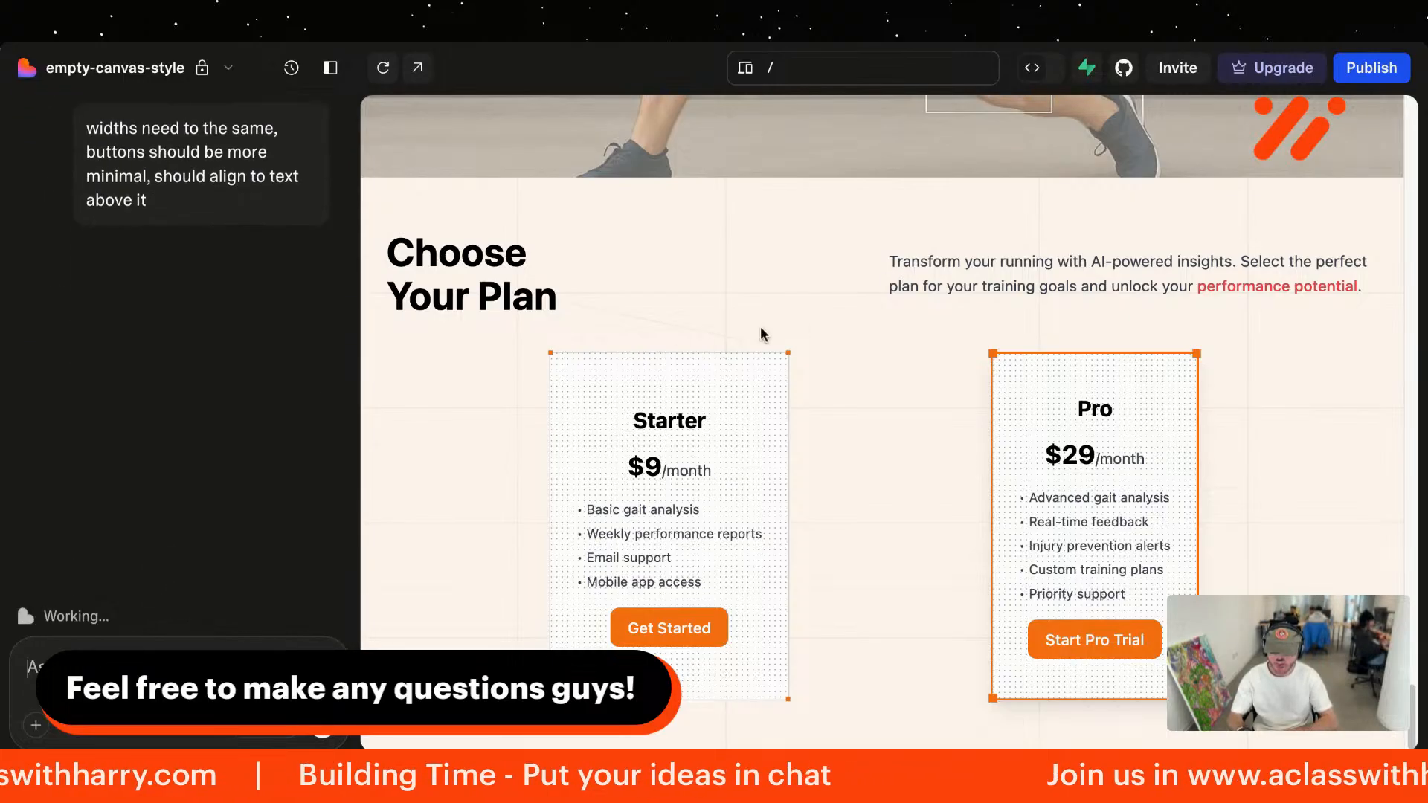
Step: Begin a Lovable request with "can you make the choose your plan and paragrpah next to it align with the cards below,"
scroll(186, 326, "up", 6)
scroll(186, 325, "down", 6)
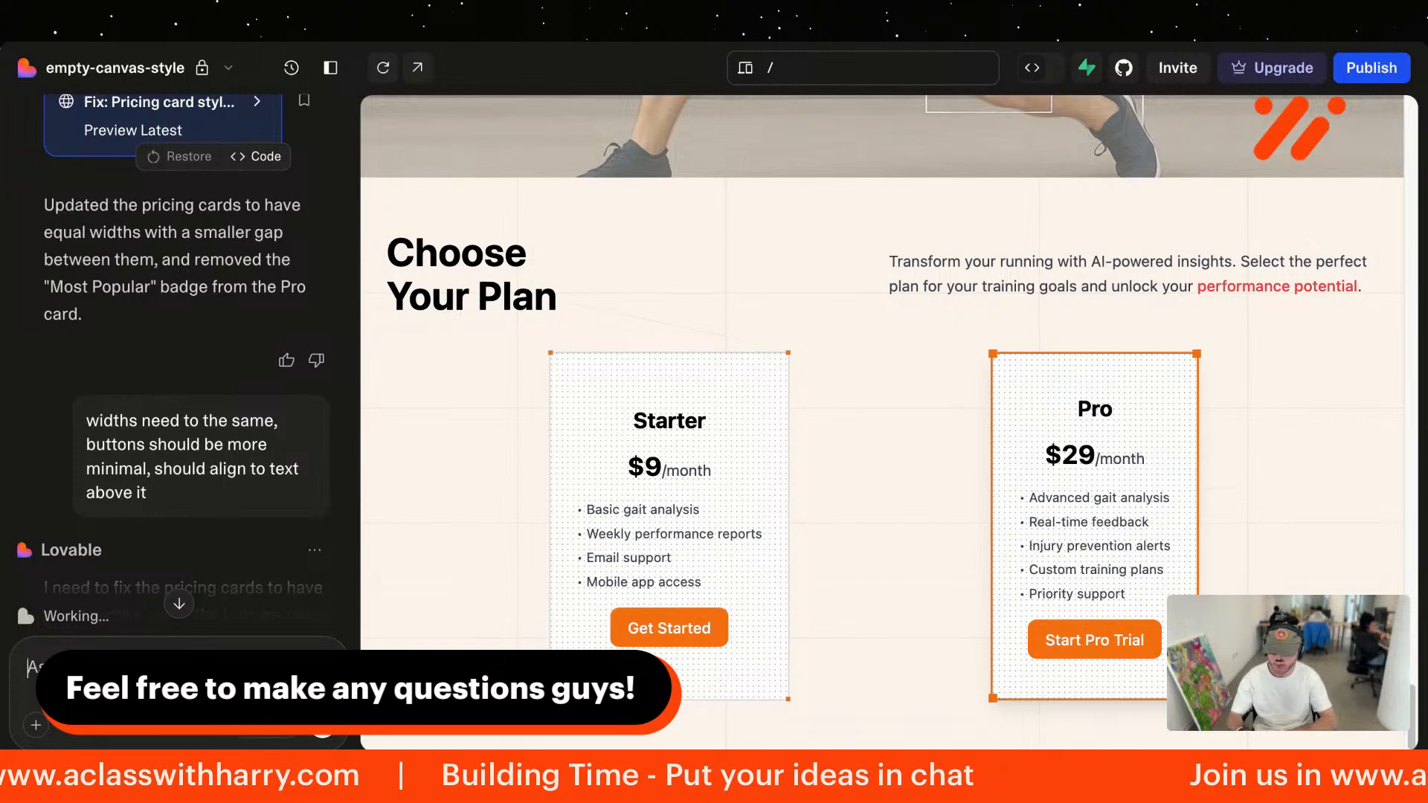
left_click(157, 435)
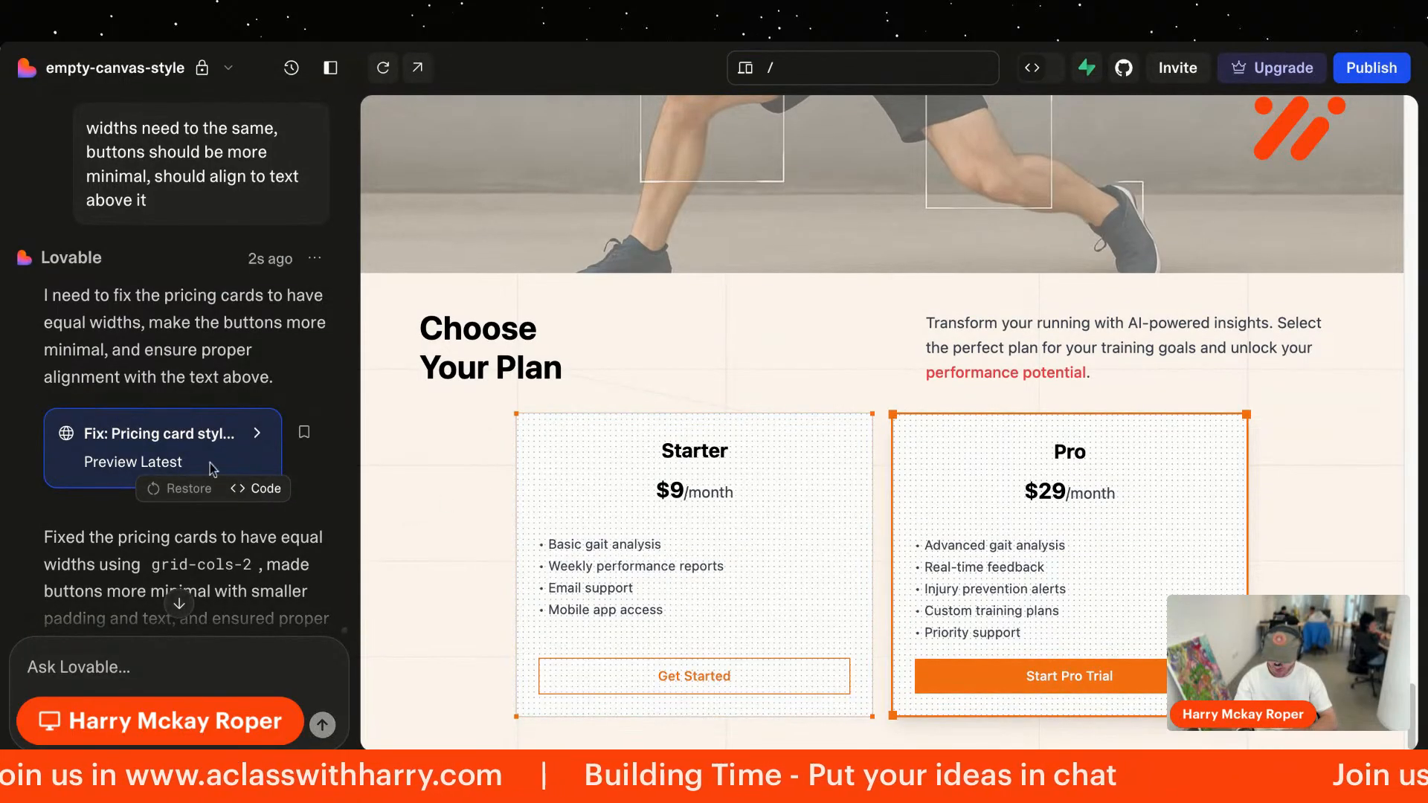
left_click(179, 604)
left_click(107, 690)
type("can y")
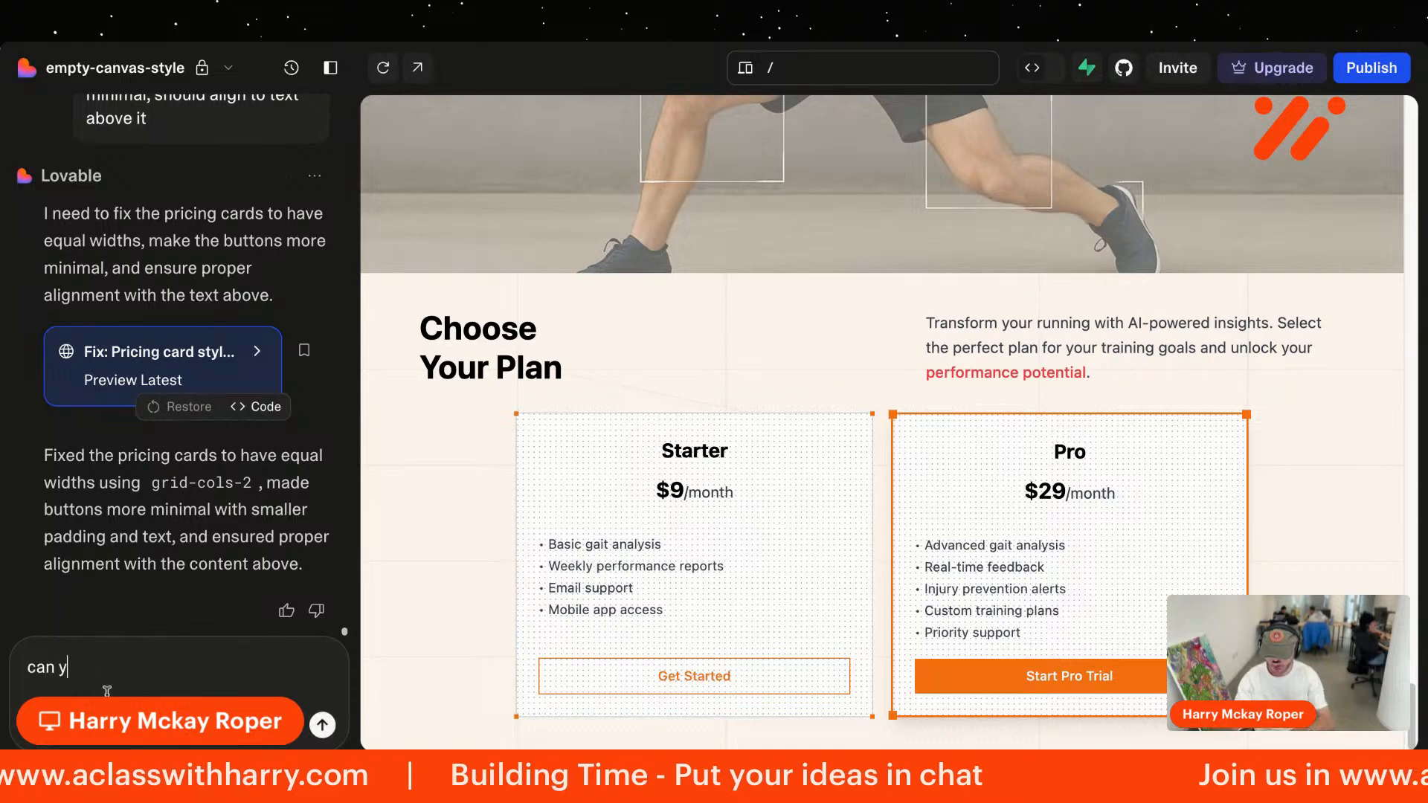
type("ou make the choose yo")
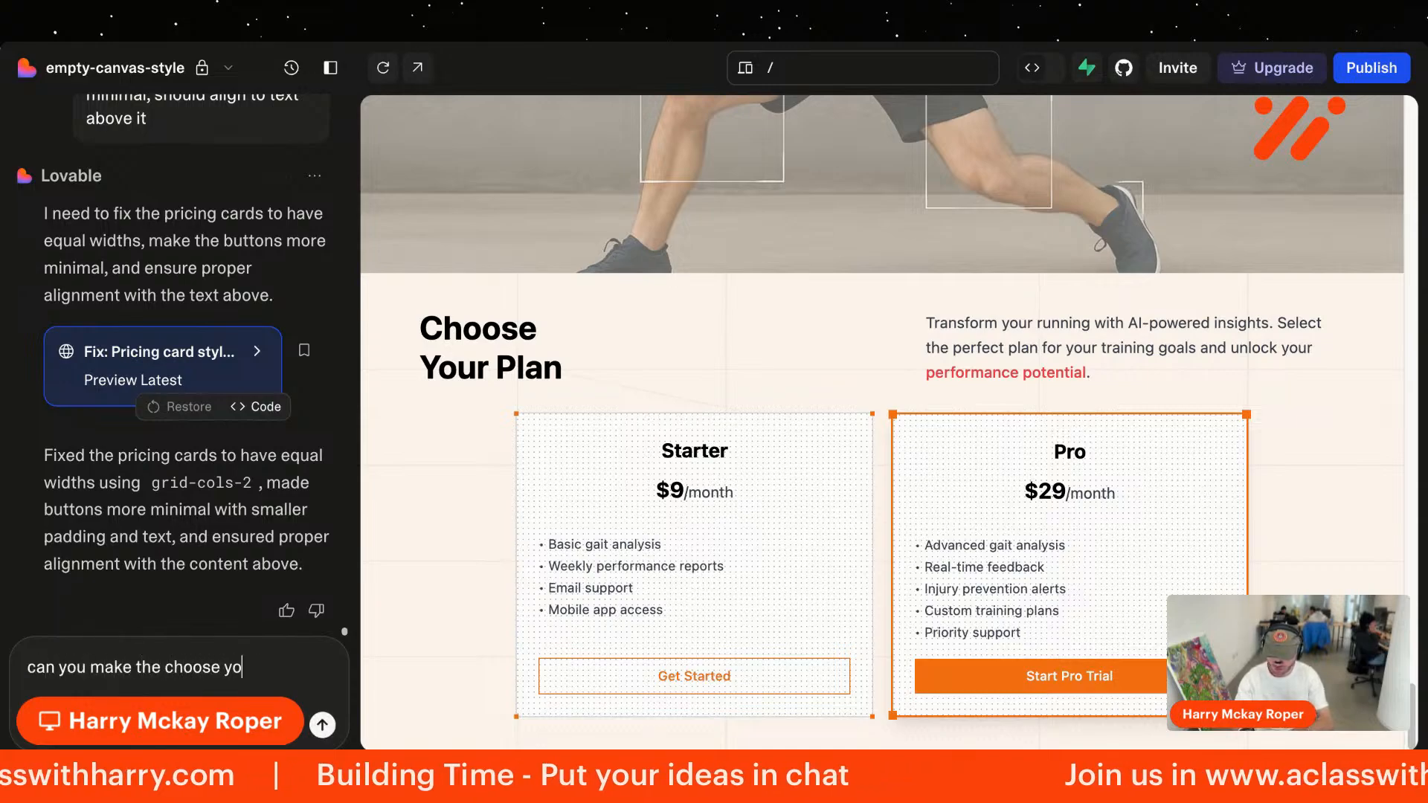
type("ur plan and headin")
key("BackSpace")
key("BackSpace")
key("BackSpace")
key("BackSpace")
key("BackSpace")
key("BackSpace")
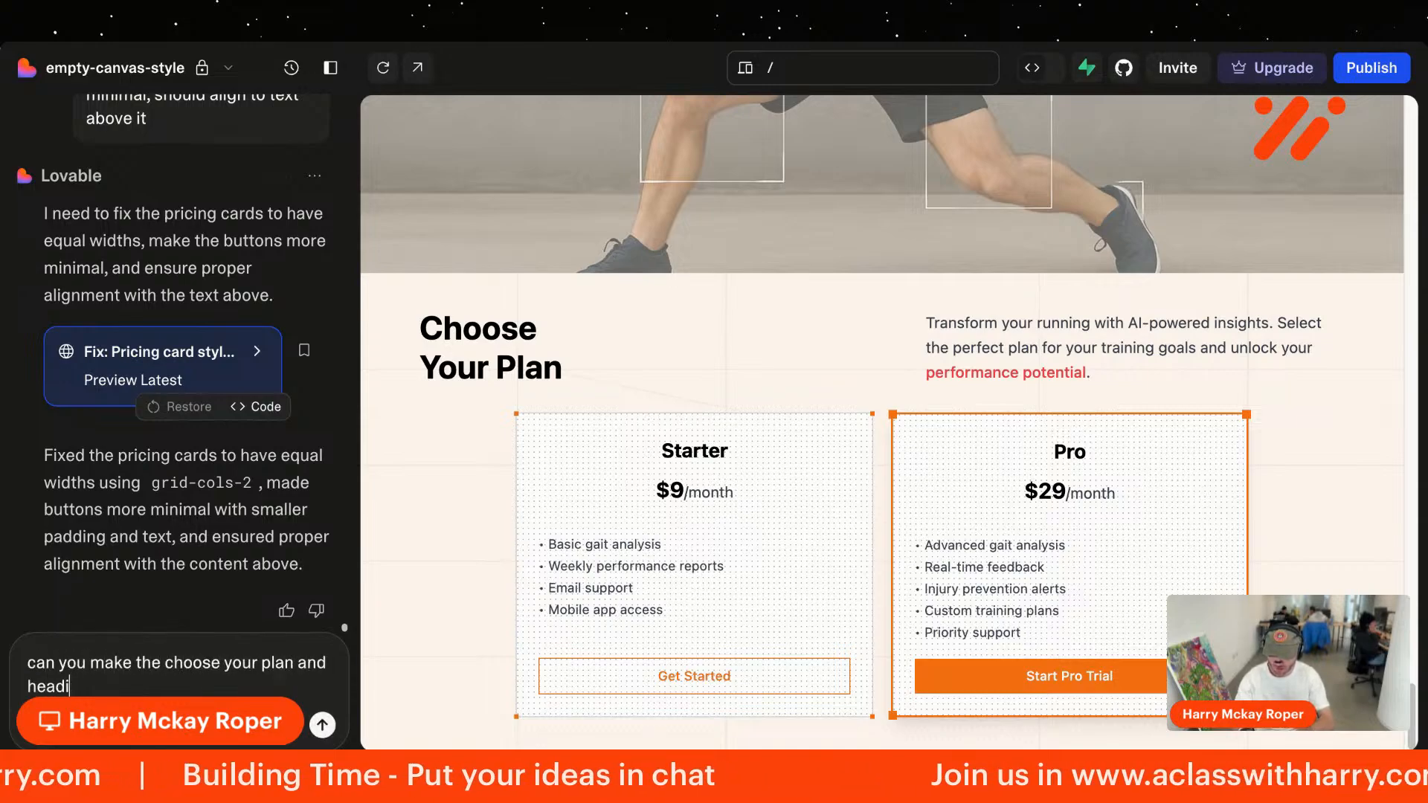
type("paragrpah ne")
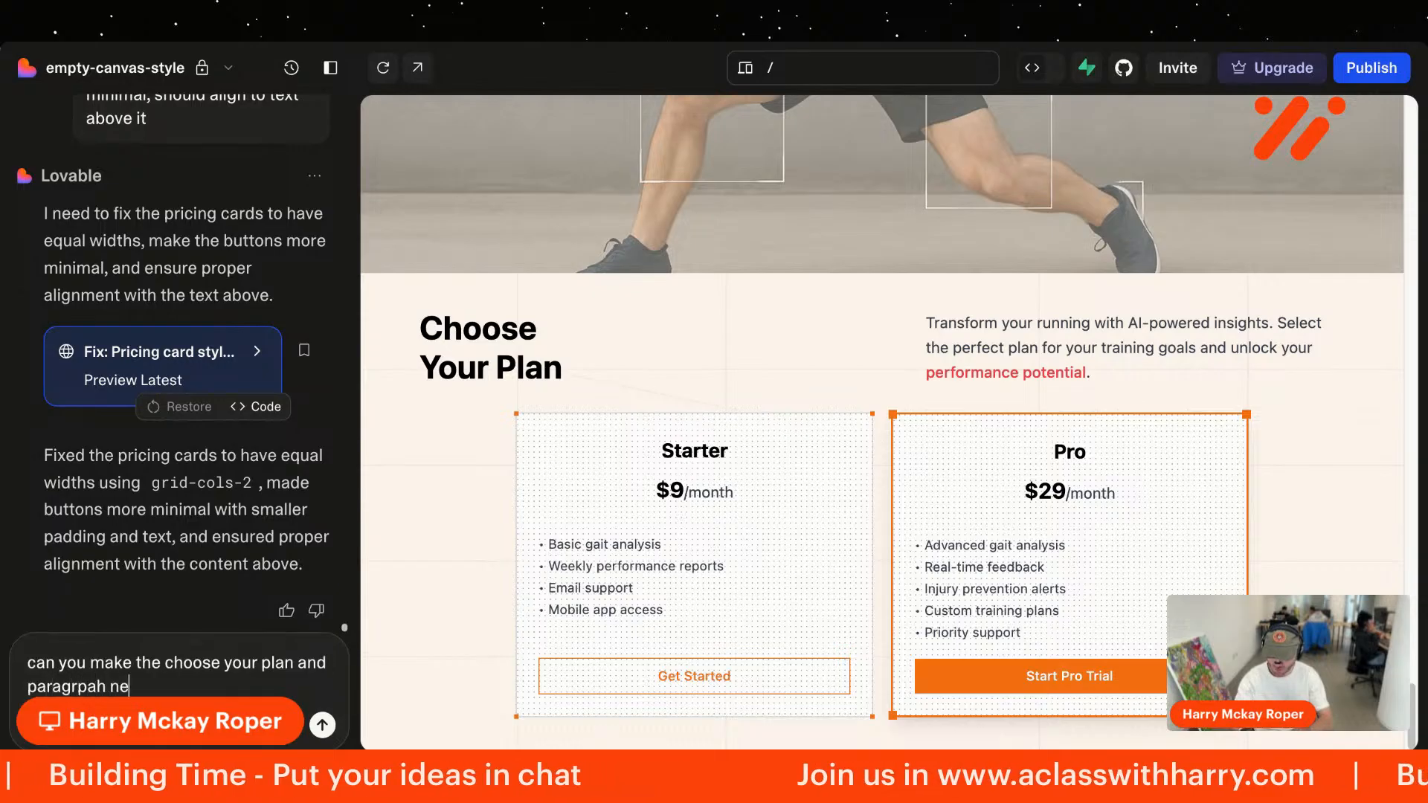
type("xt to it align with ")
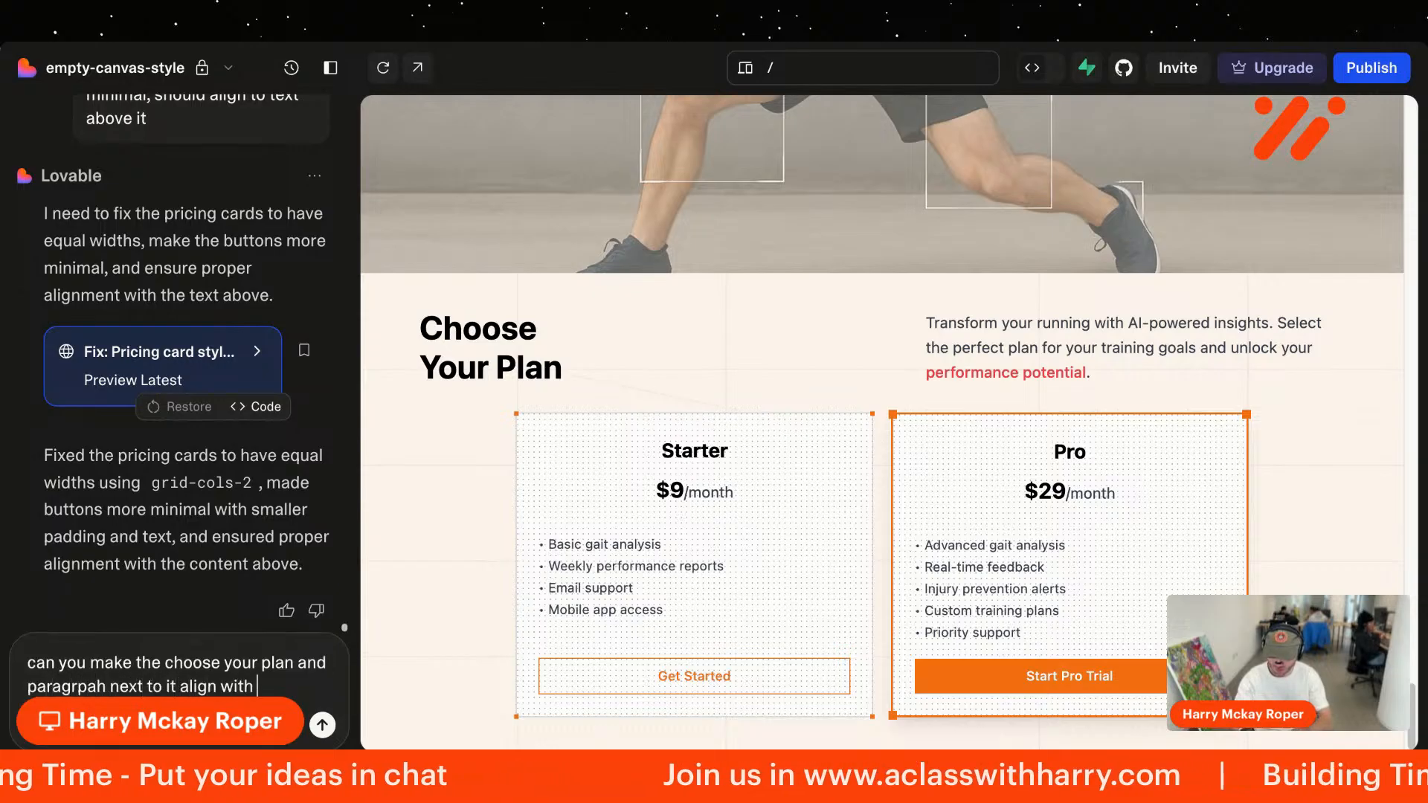
type("the cards below,")
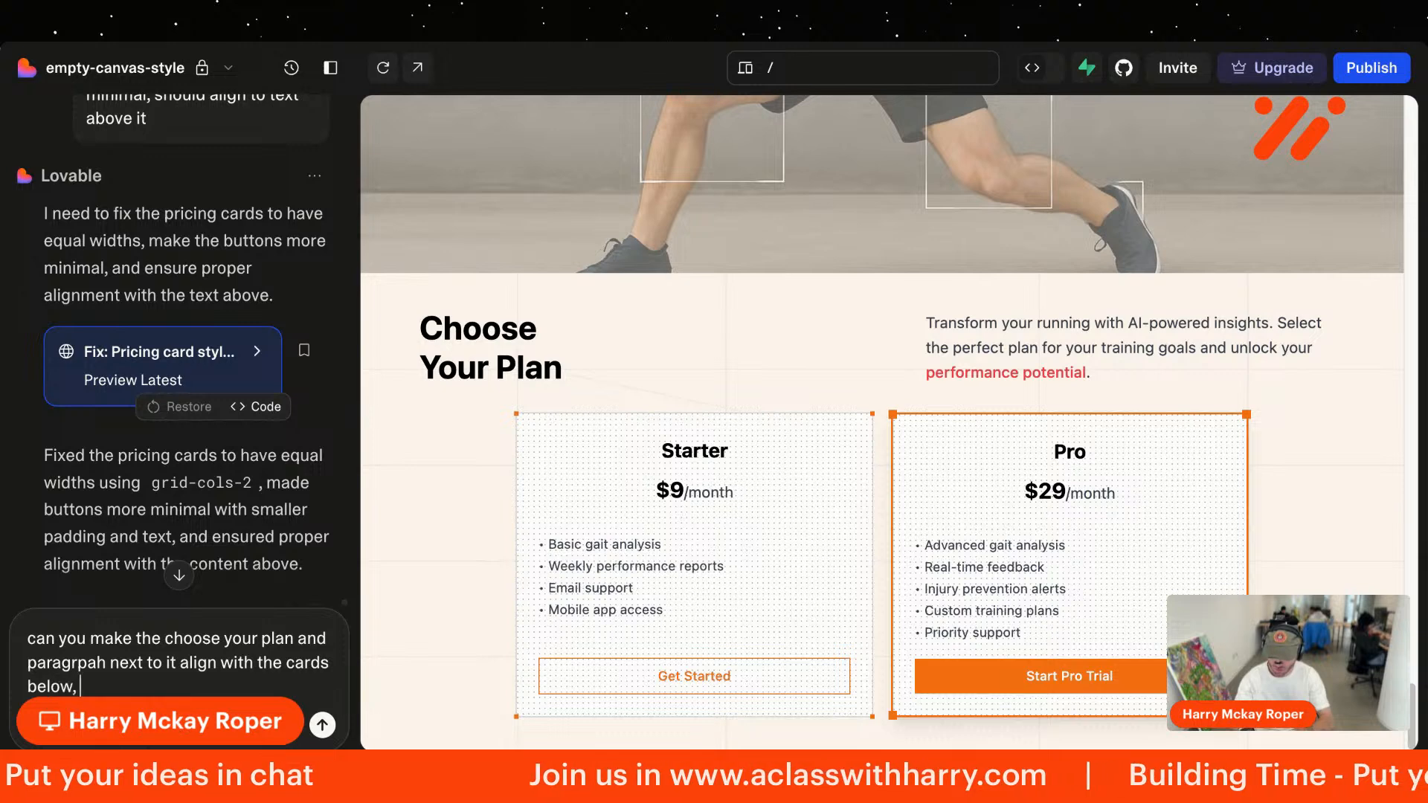
Step: Complete the request with "maybe the cards grid can just stretch to the same width as the text above?" and send it
type(" maybe the card scan")
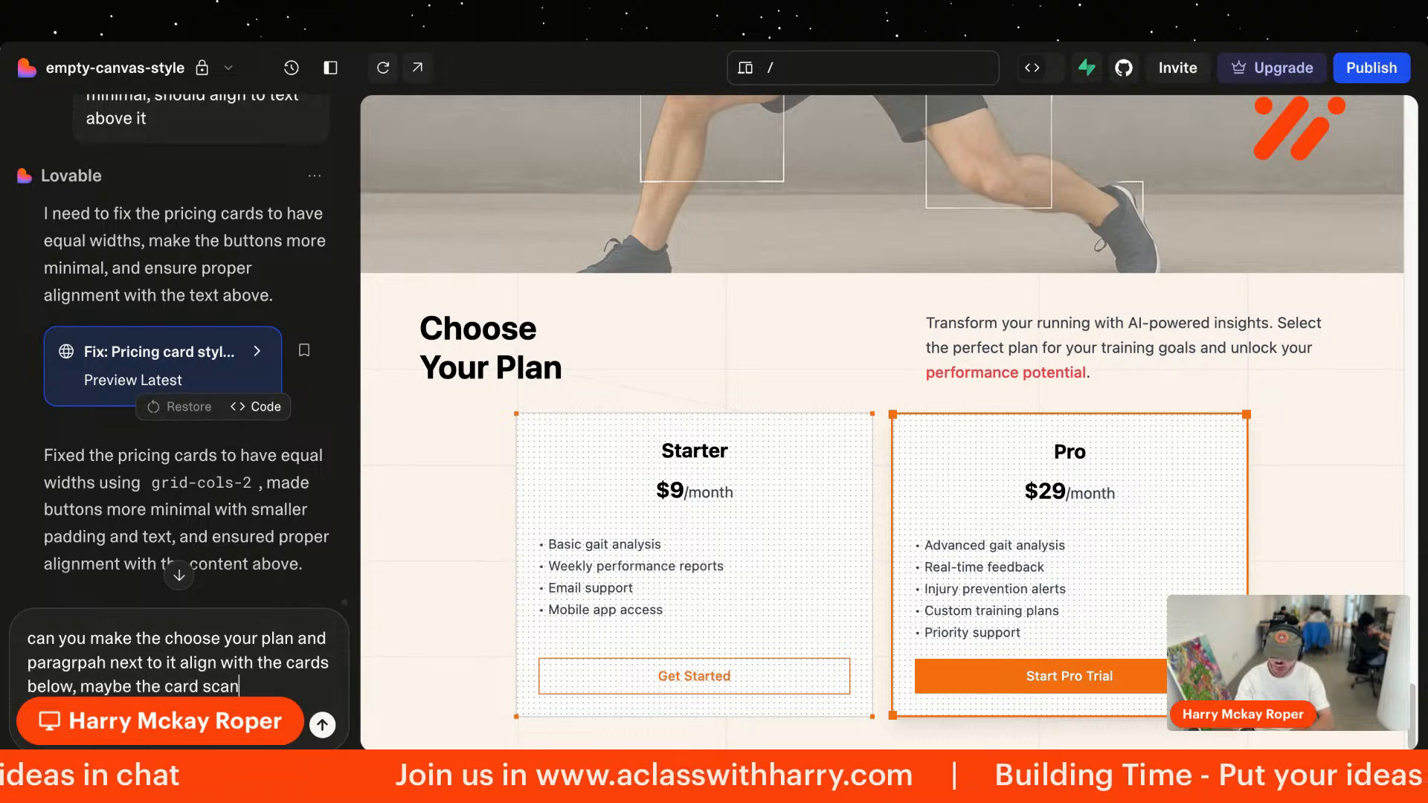
key("BackSpace")
key("BackSpace")
key("BackSpace")
key("BackSpace")
key("BackSpace")
type("s can just s")
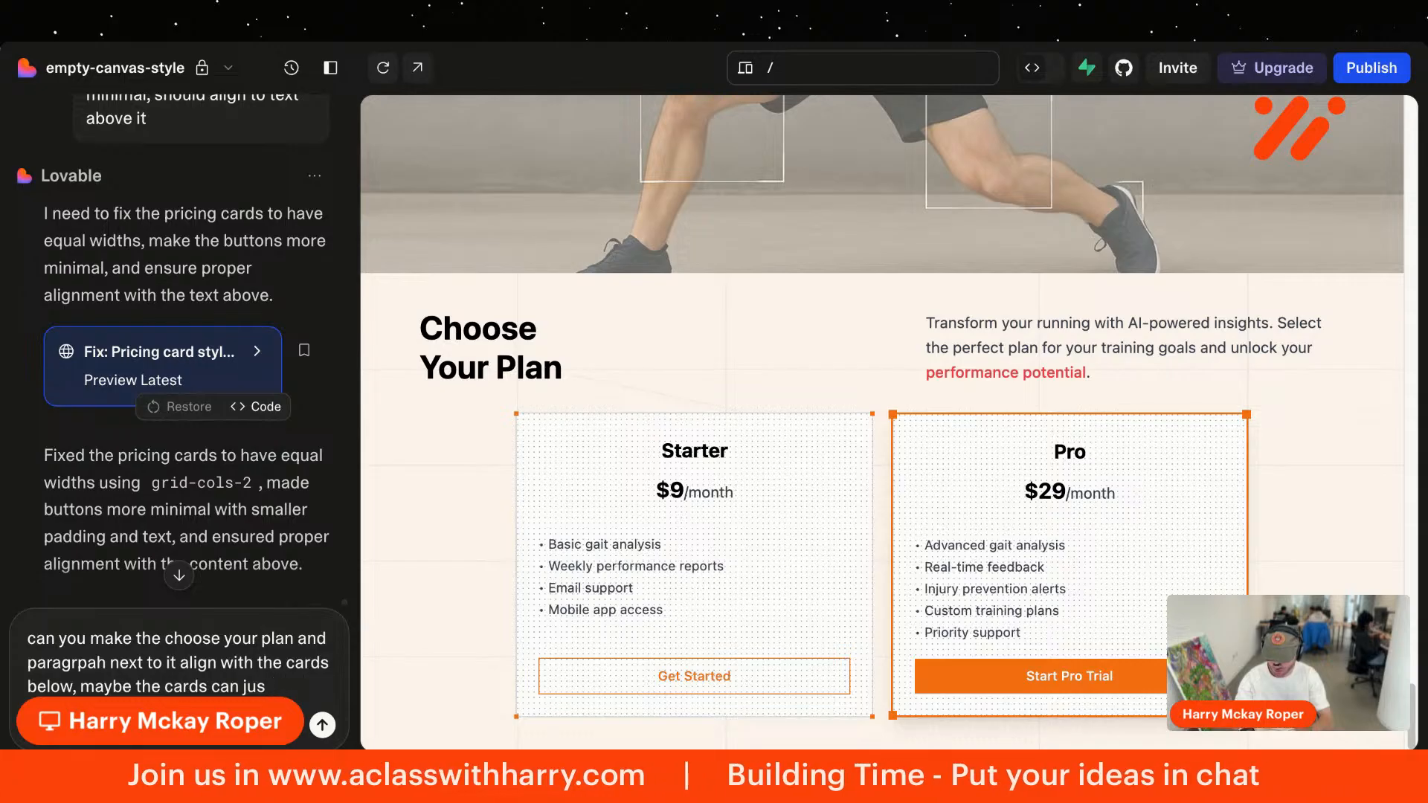
key("BackSpace")
key("BackSpace")
key("BackSpace")
type("grid can")
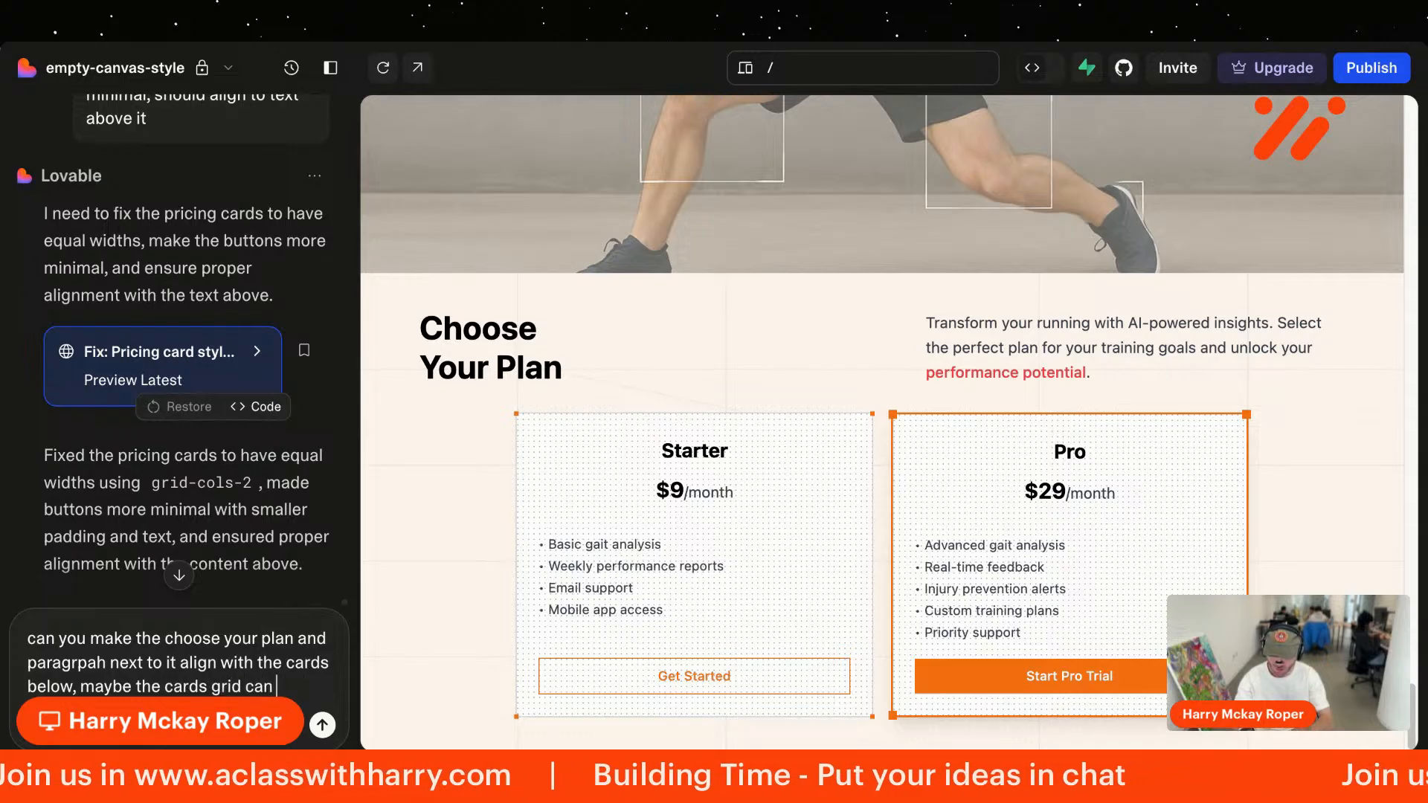
type(" just stretch to ")
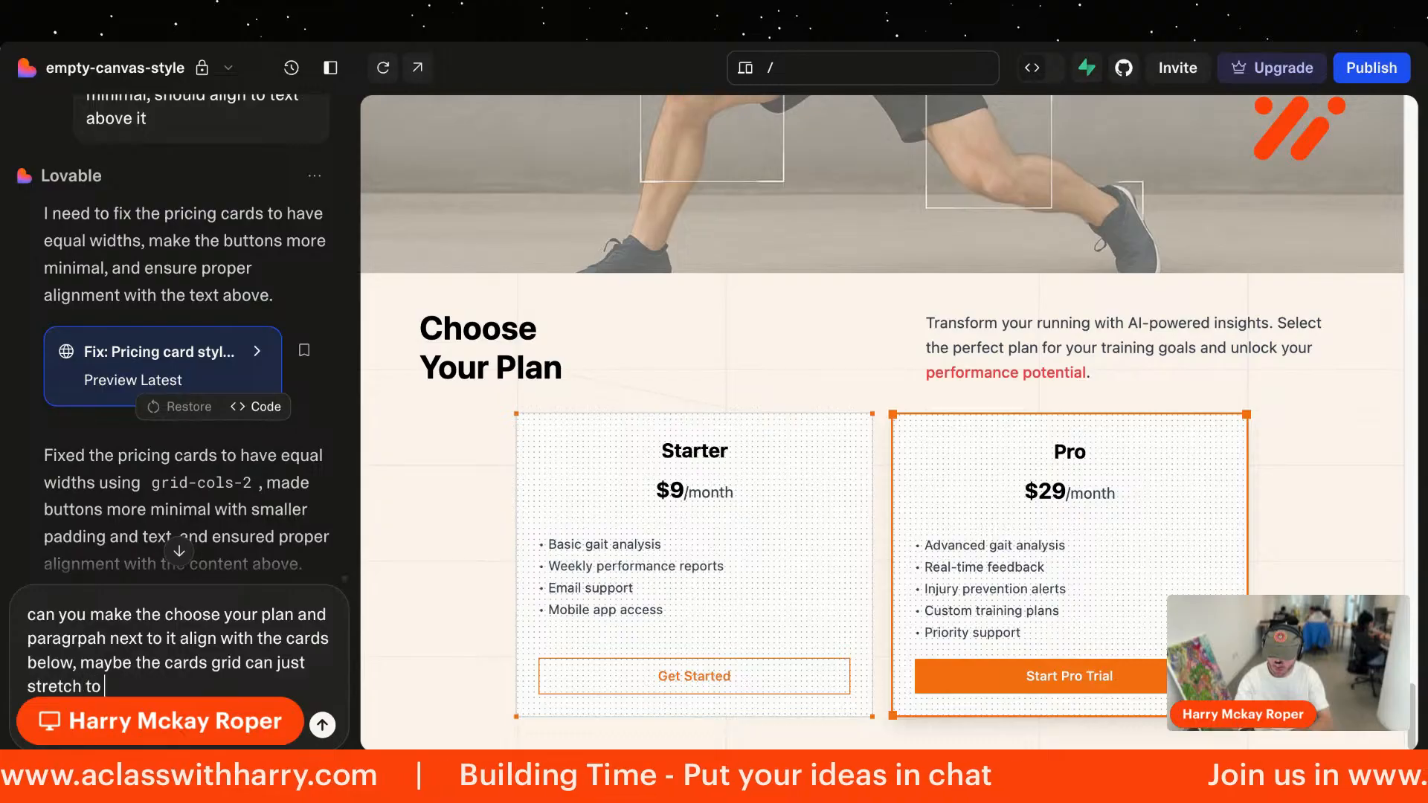
type("the same width as")
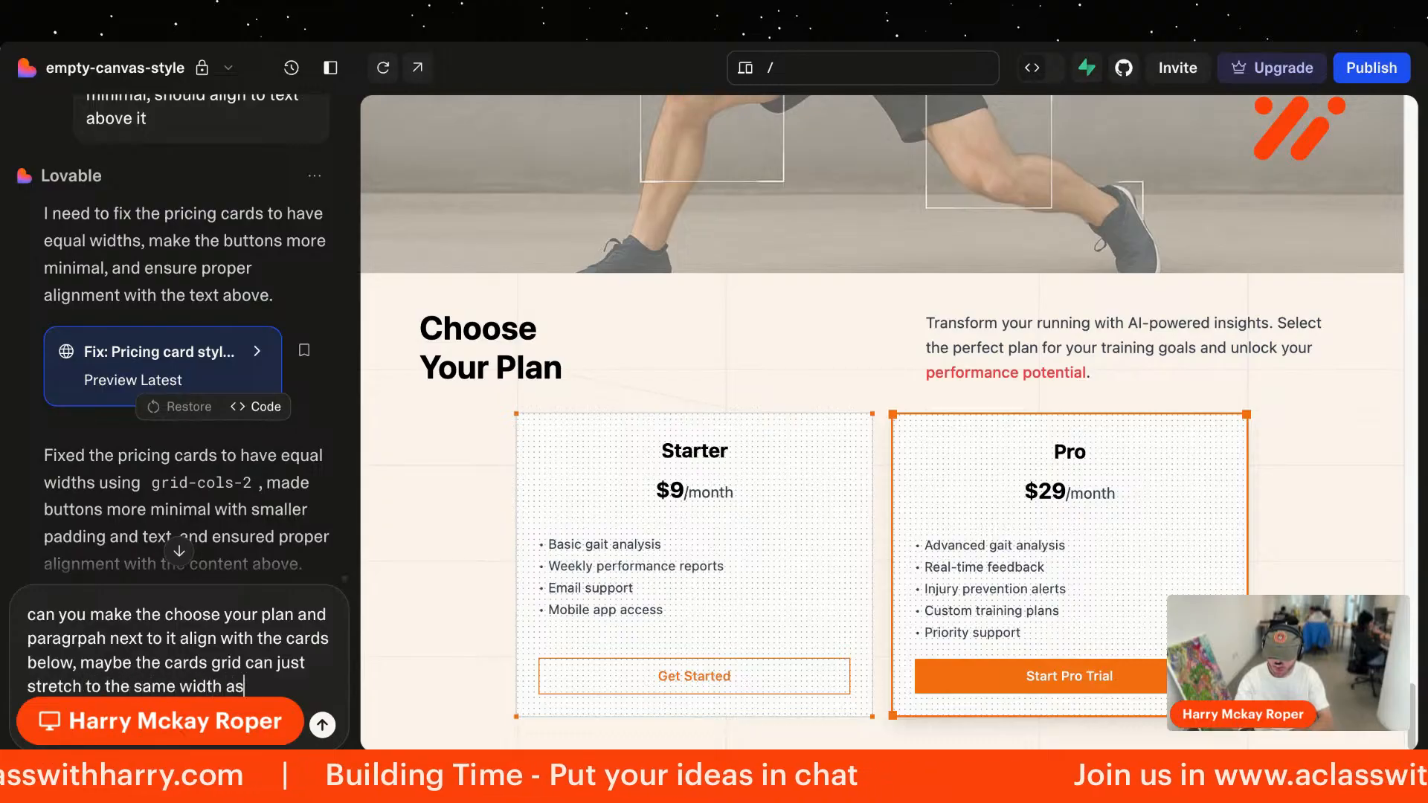
type(" the text above")
key("Return")
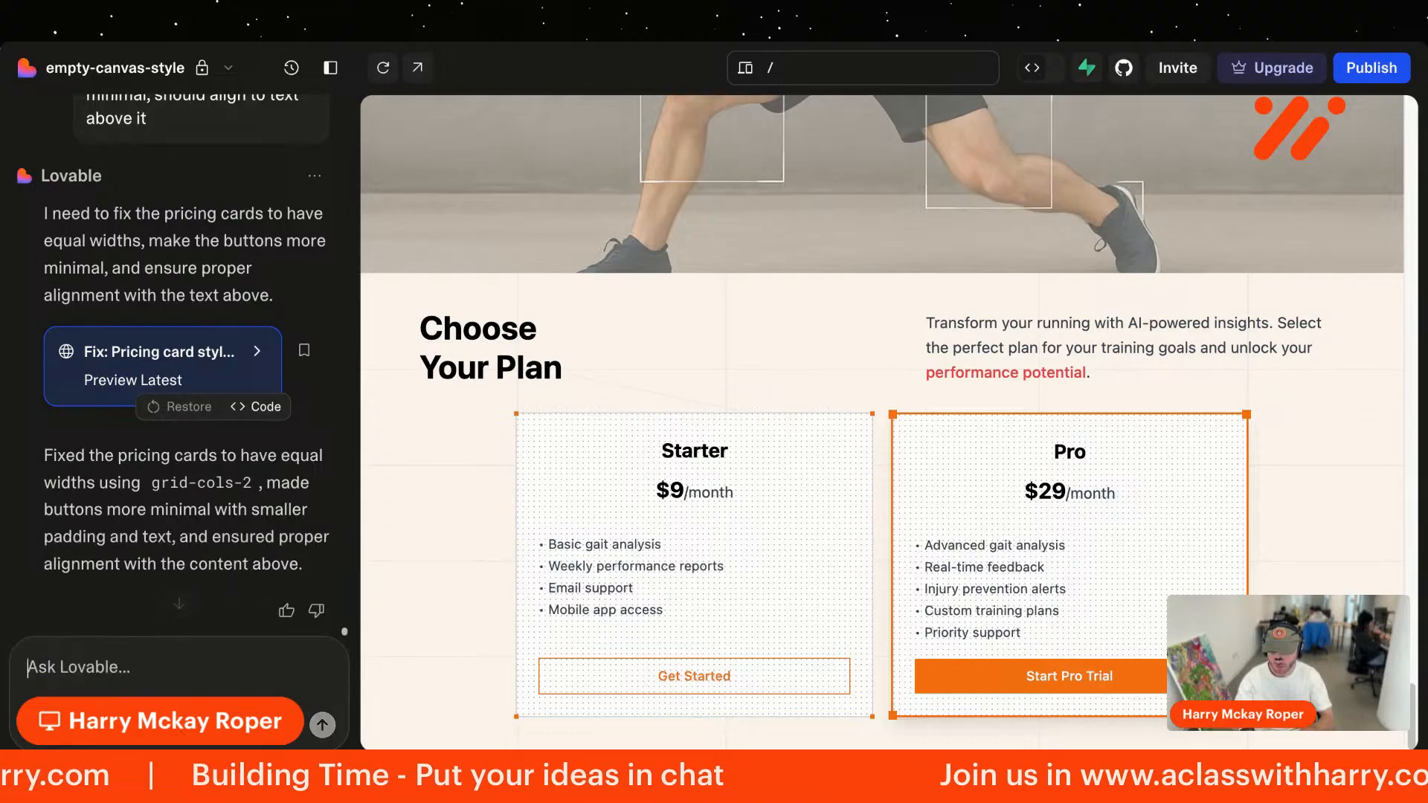
Step: Review the text reveal, the expanding tennis image and the pricing section while Lovable adjusts the heading and card alignment
scroll(533, 380, "up", 10)
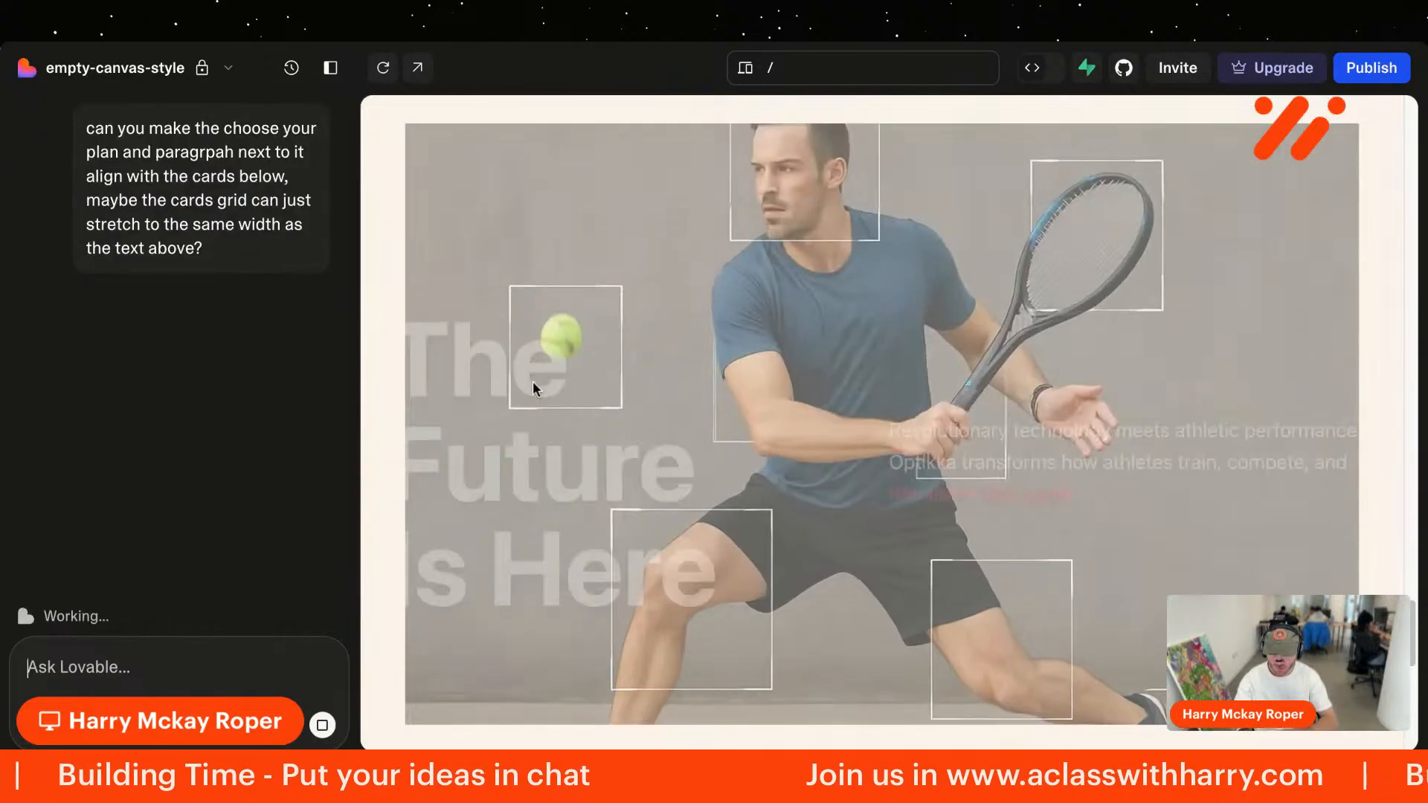
scroll(533, 381, "up", 10)
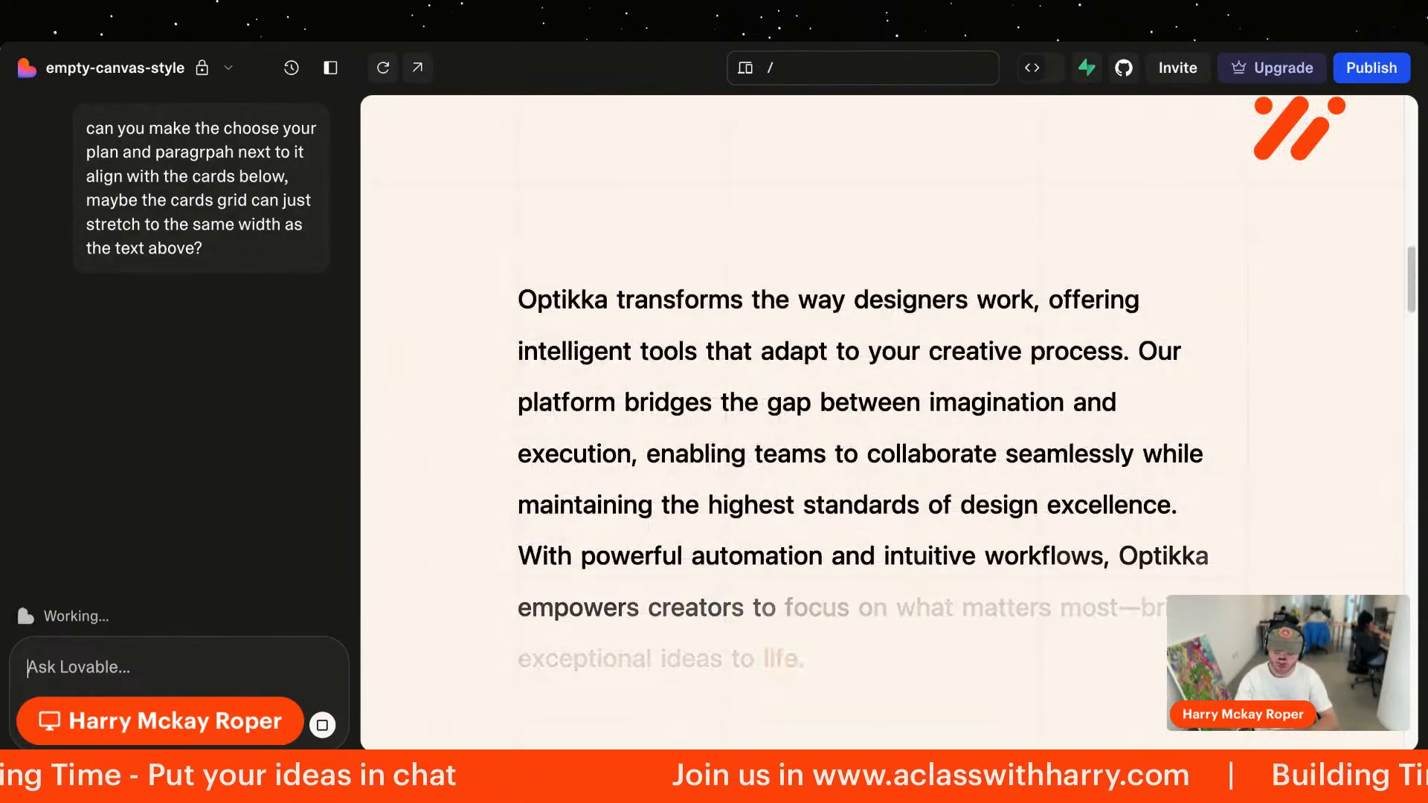
scroll(533, 380, "up", 7)
scroll(532, 381, "down", 20)
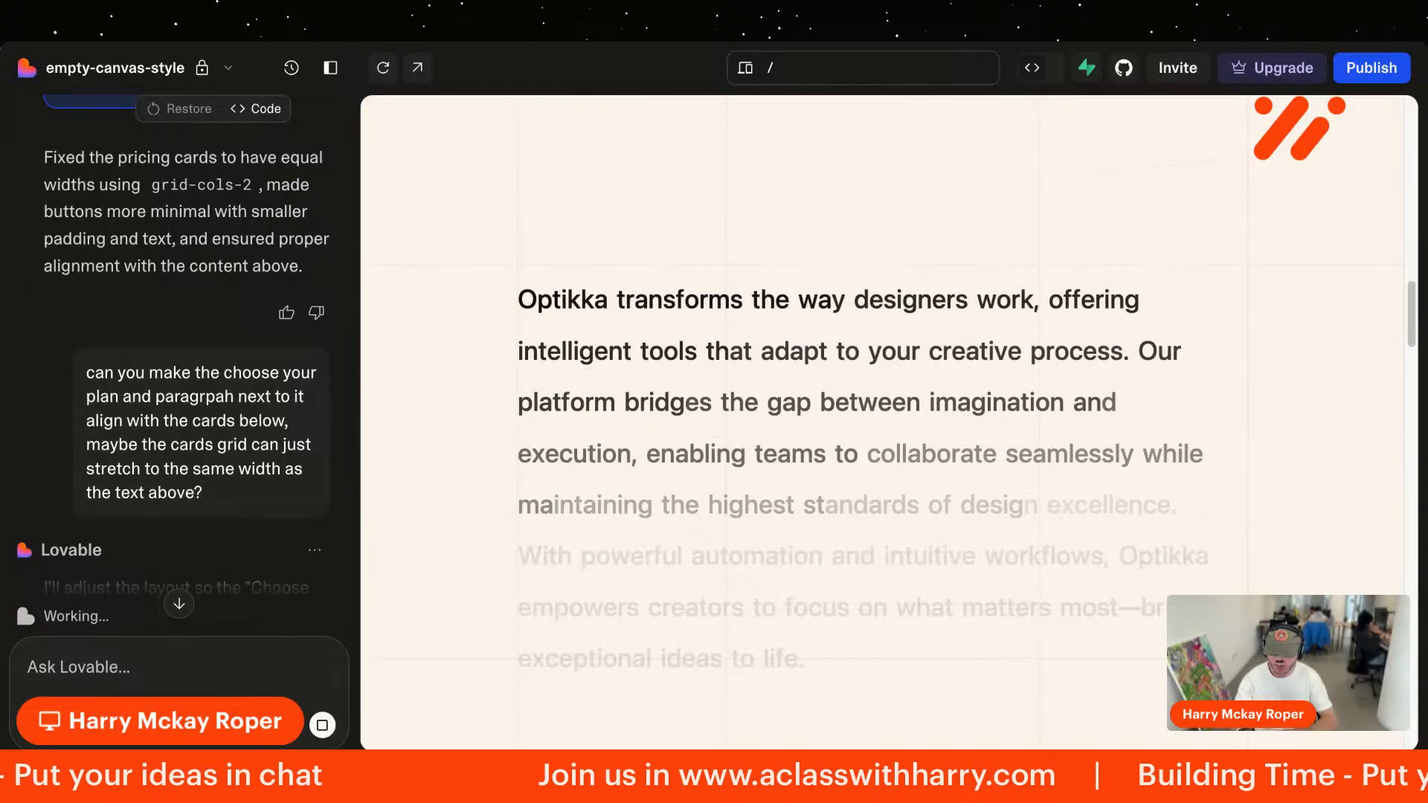
scroll(889, 416, "down", 10)
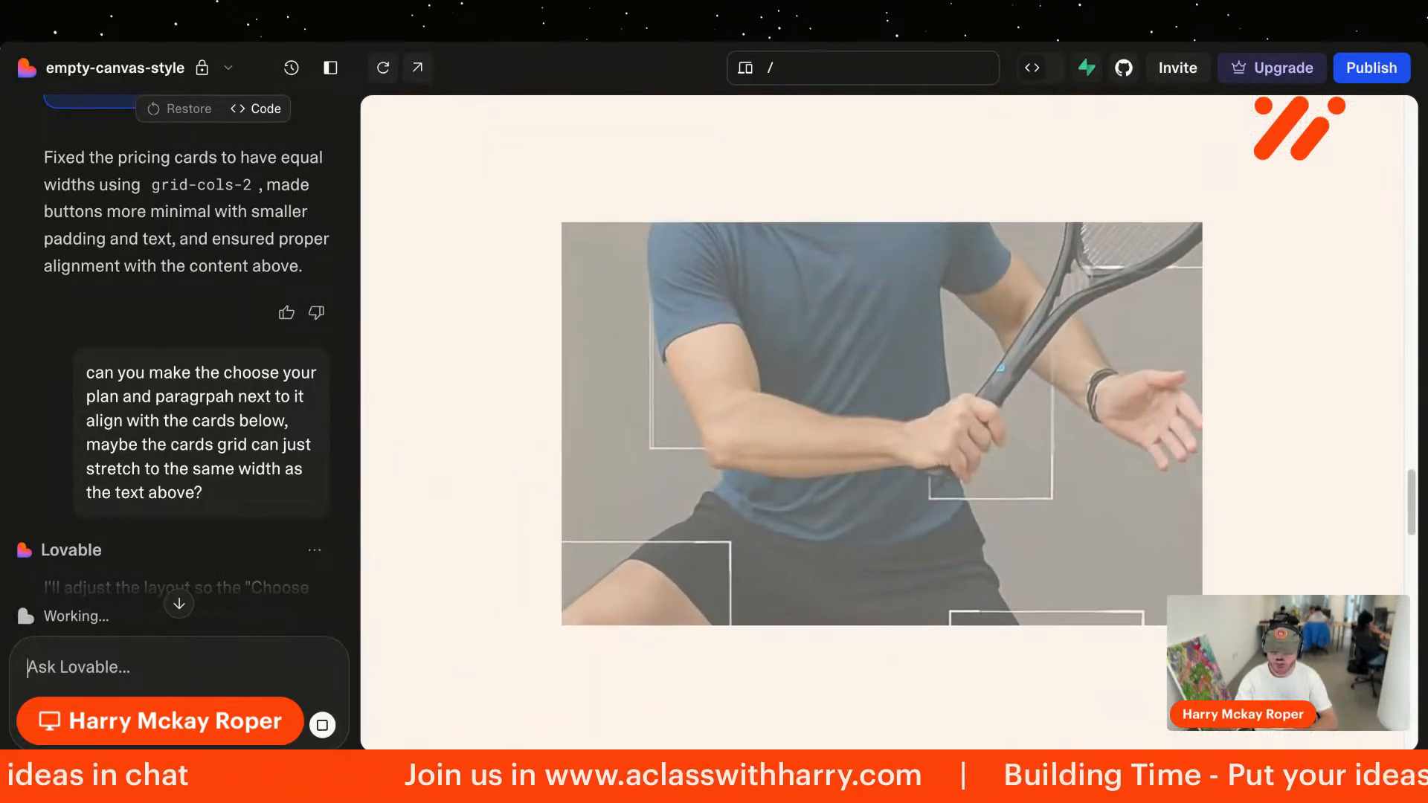
scroll(470, 211, "down", 10)
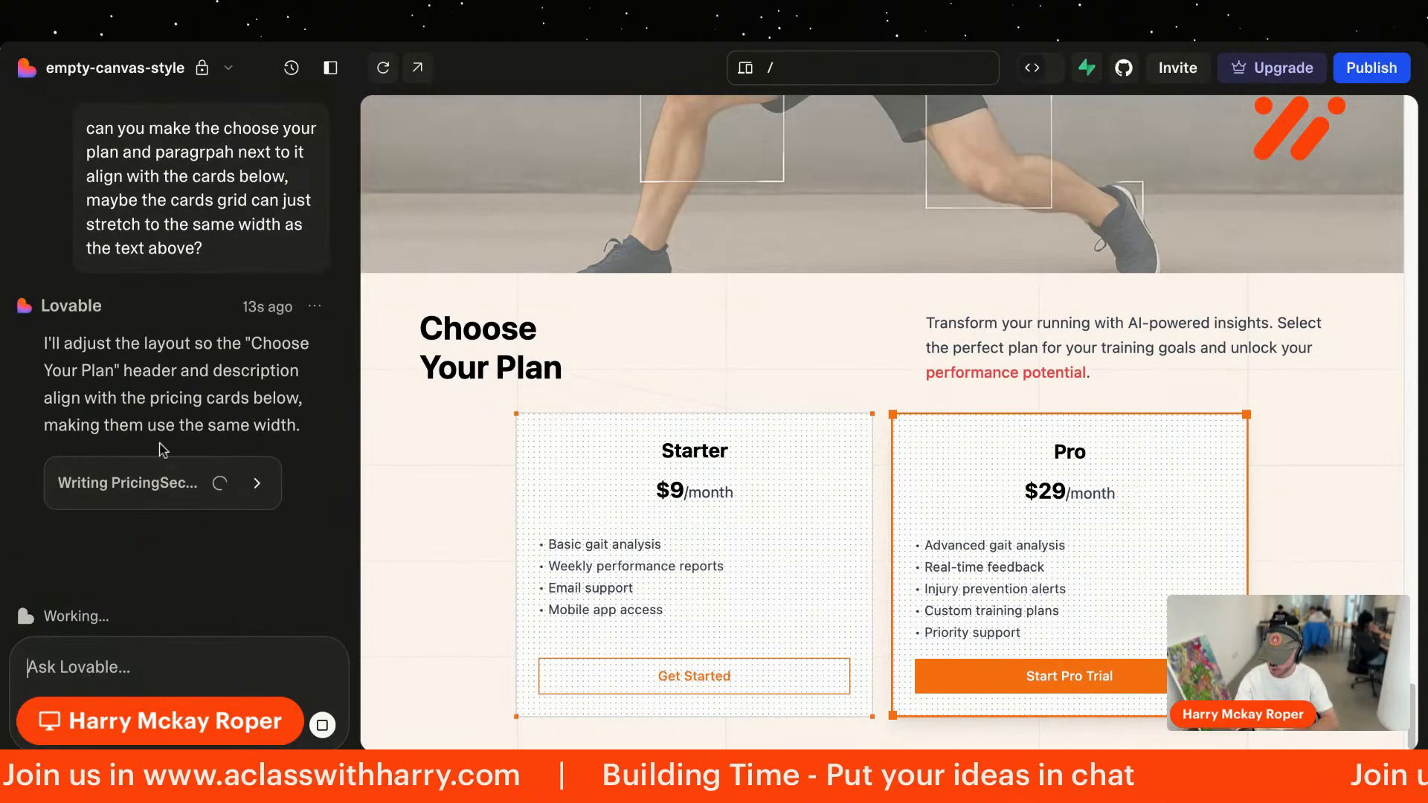
left_click(157, 491)
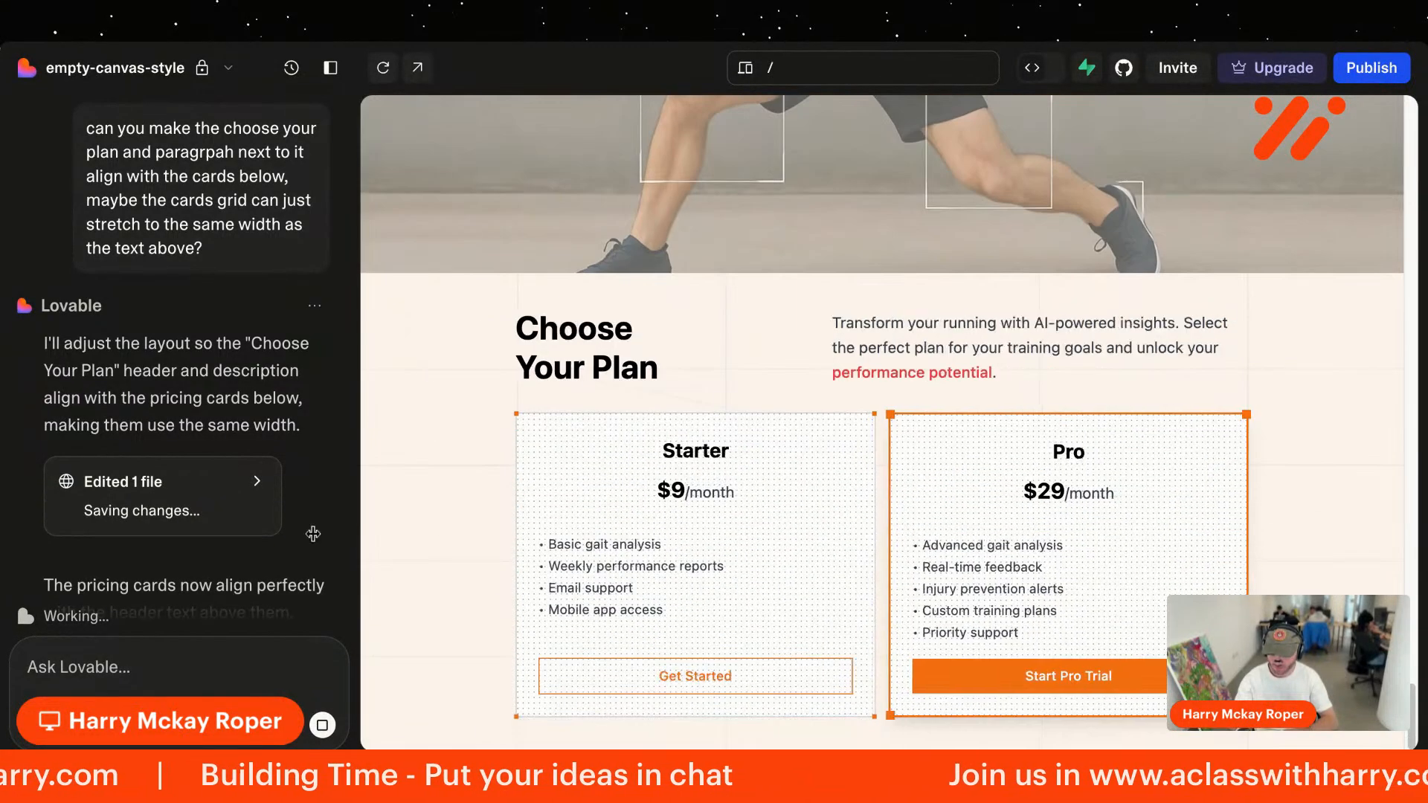
Step: Tell Lovable "add some more padding to the top and bottom of the section" for the pricing section
left_click(191, 664)
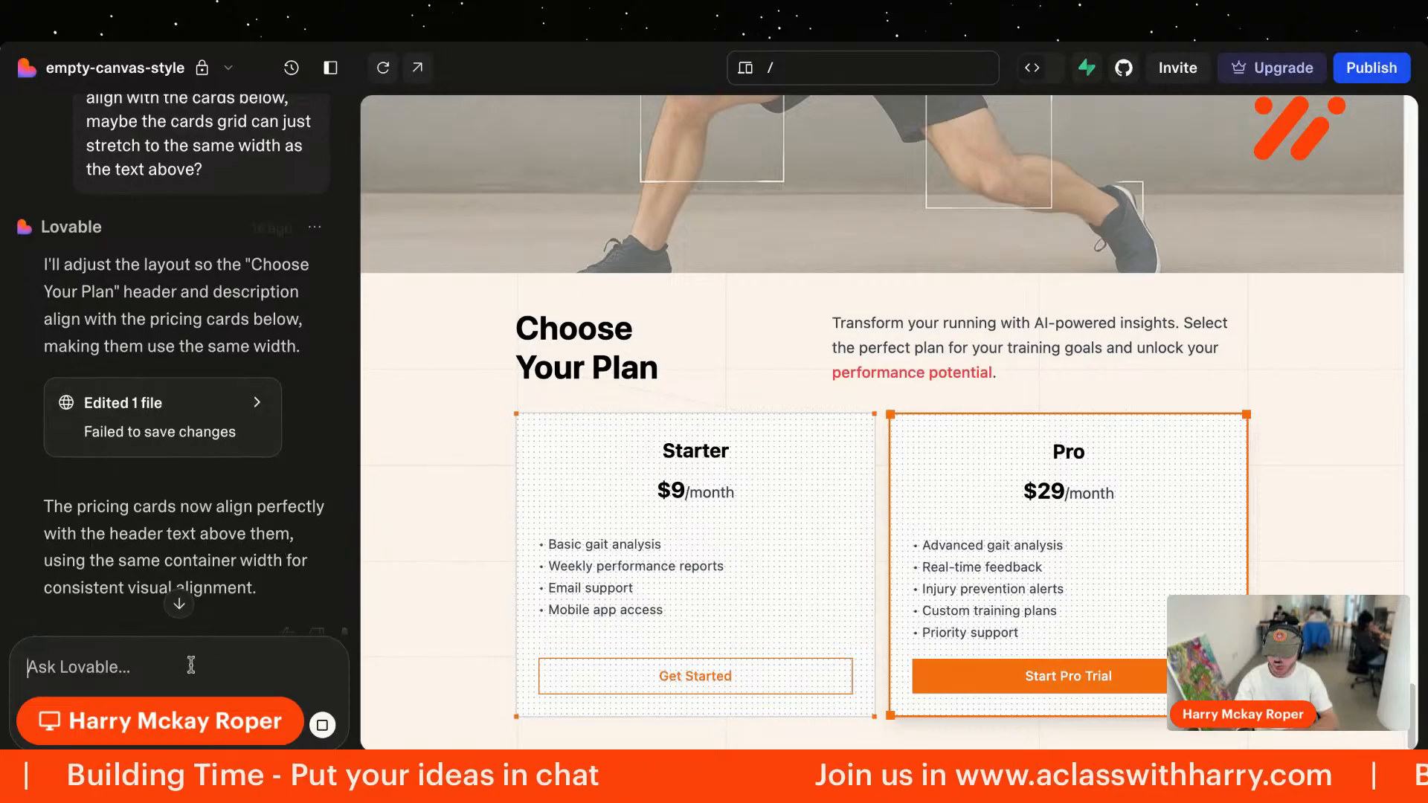
type("add some more pad")
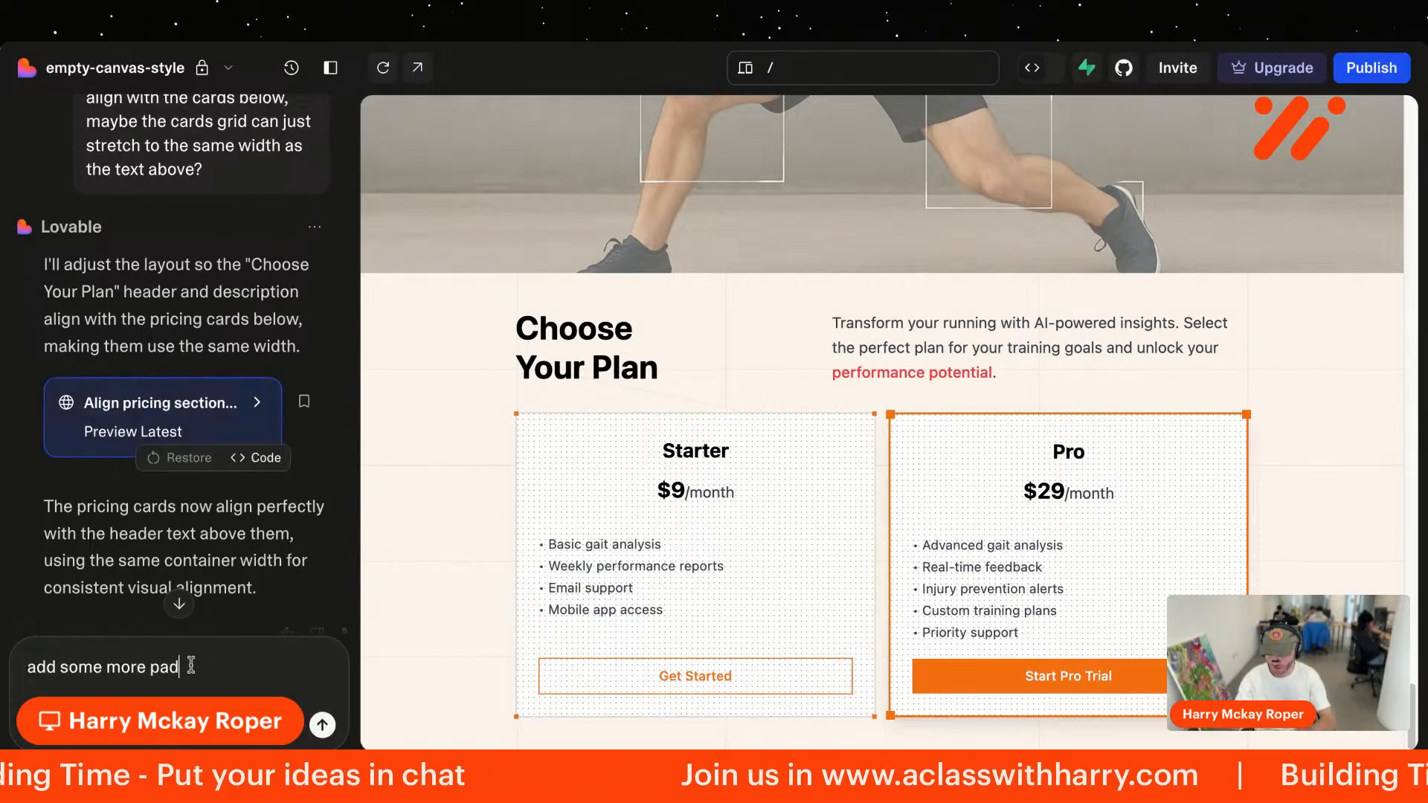
type("ding to the top an")
type("d bottom ofthe section")
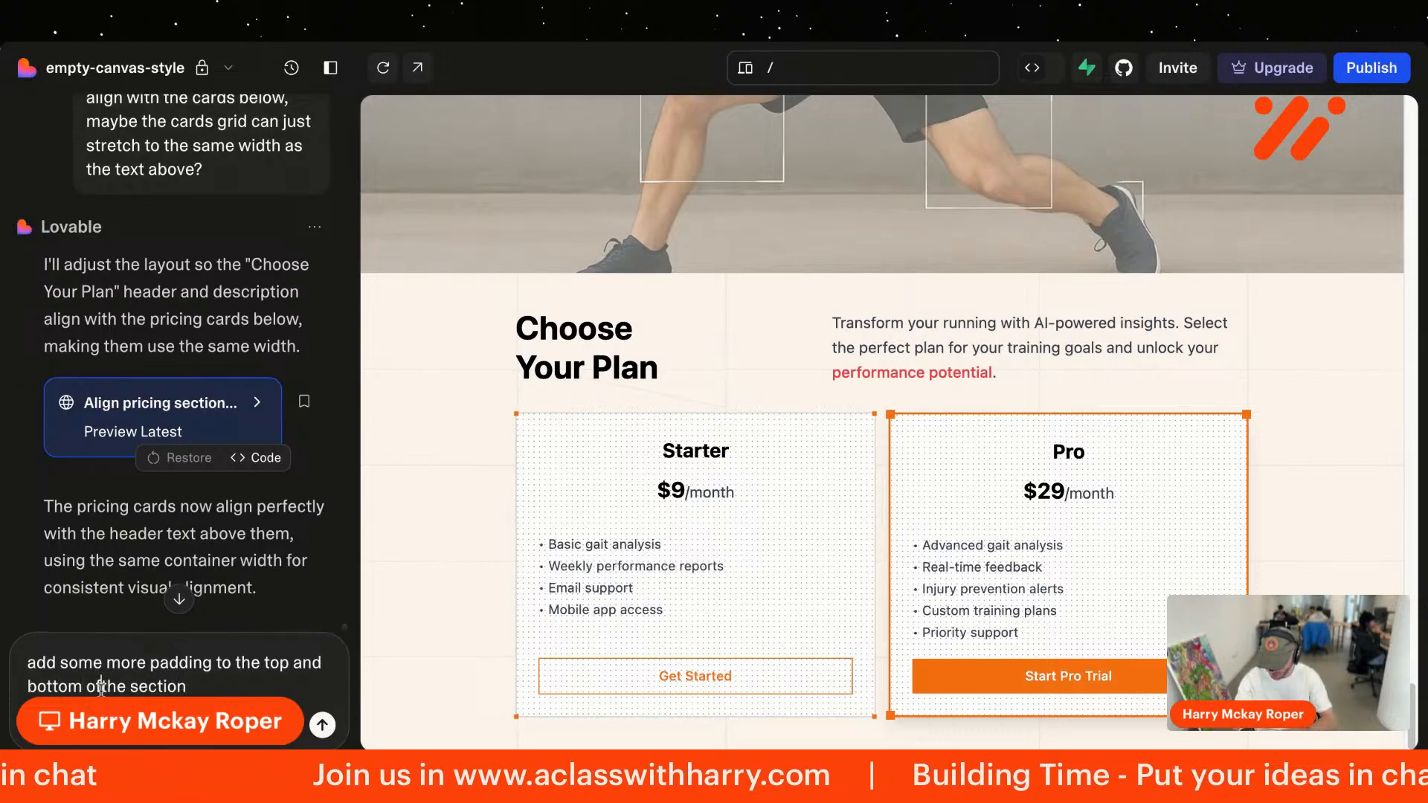
key("Return")
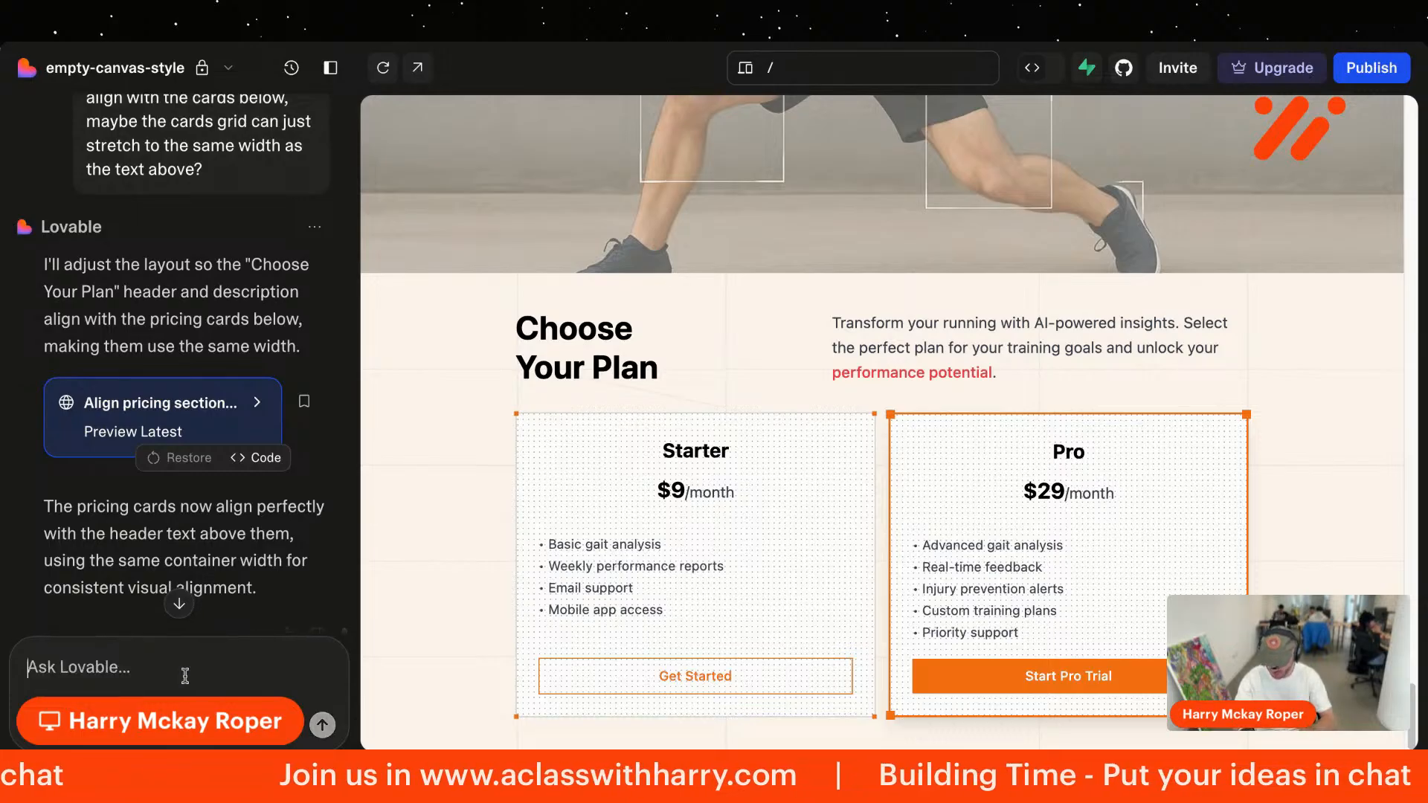
scroll(793, 290, "up", 8)
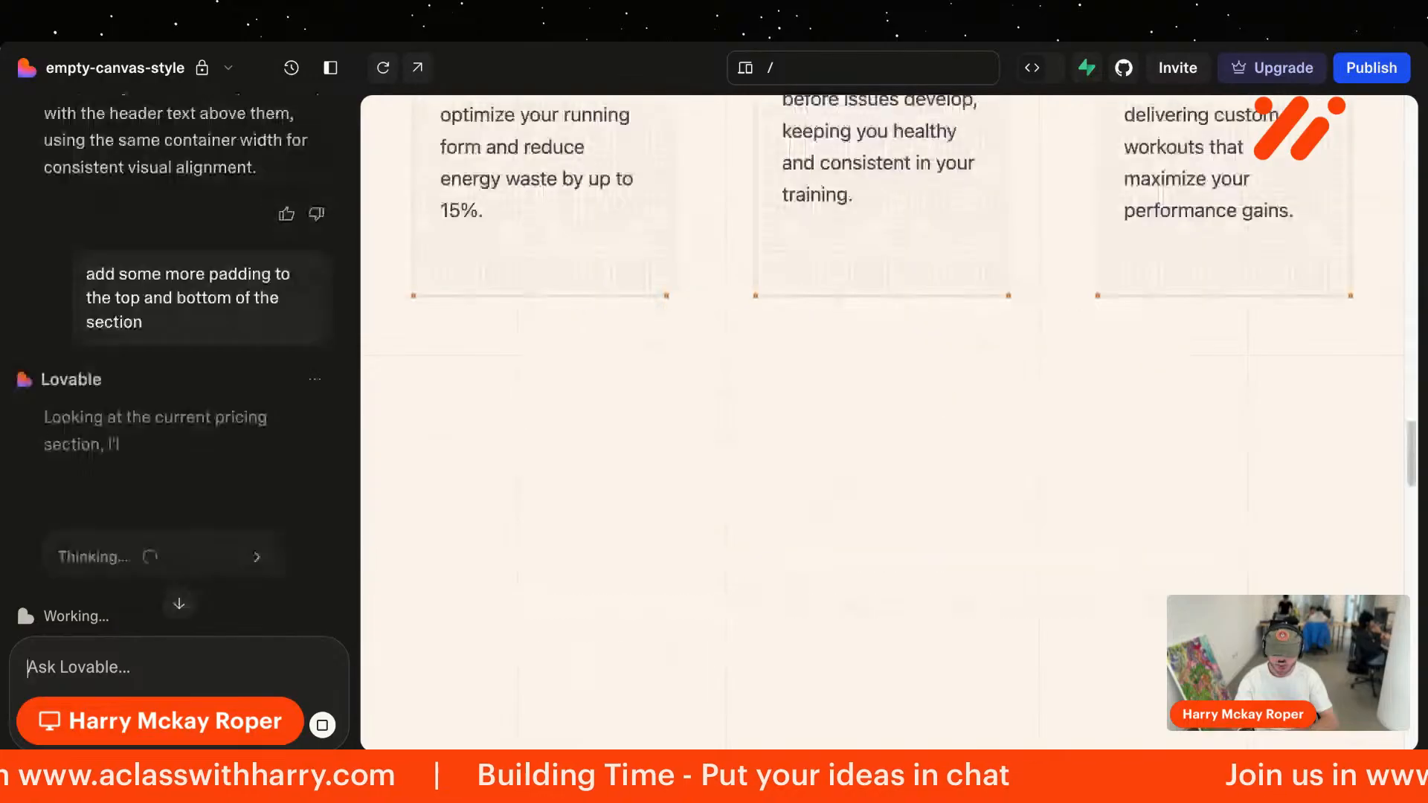
Step: Check the pricing section's new padding and send Lovable the request "for pro, still keep the border and corners as 1"
scroll(882, 422, "down", 20)
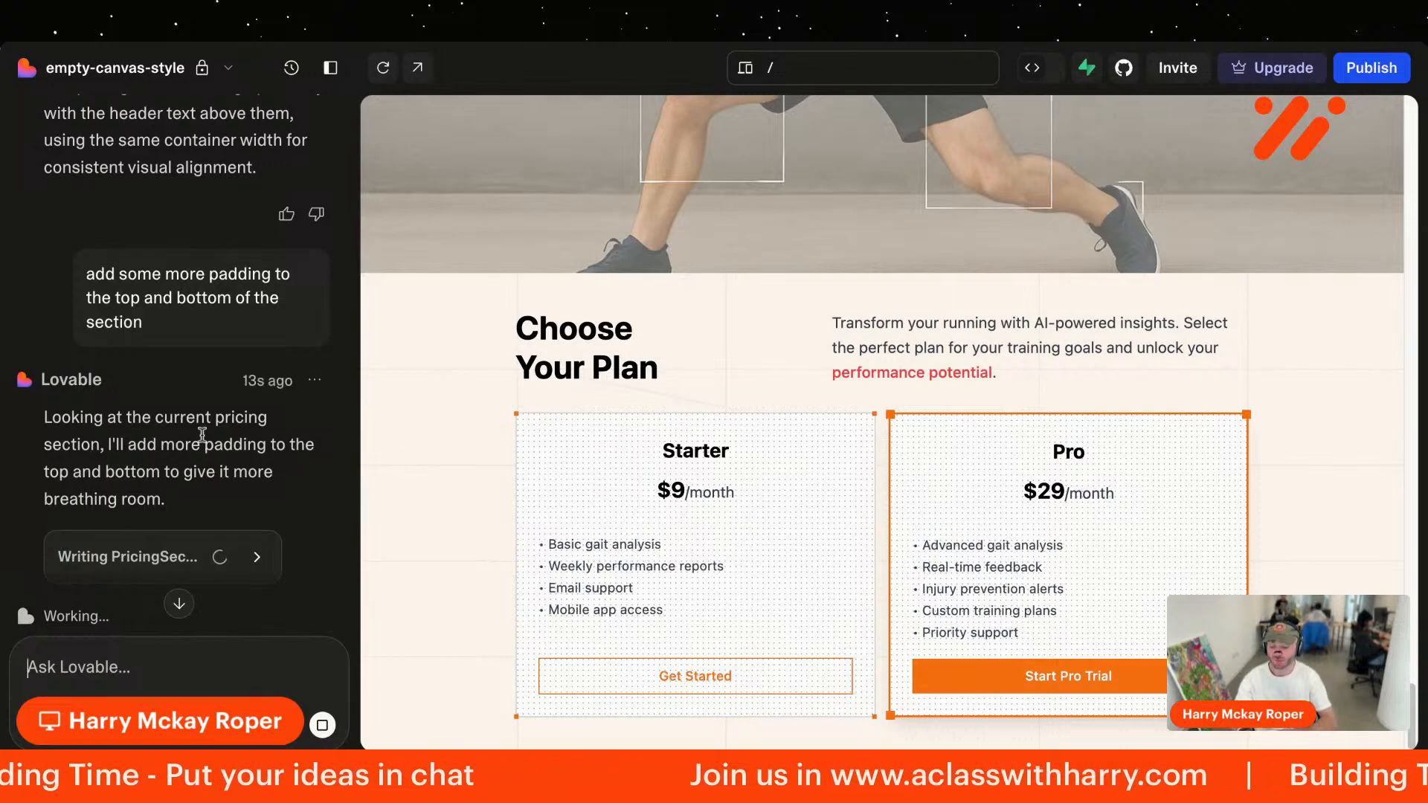
scroll(202, 435, "down", 2)
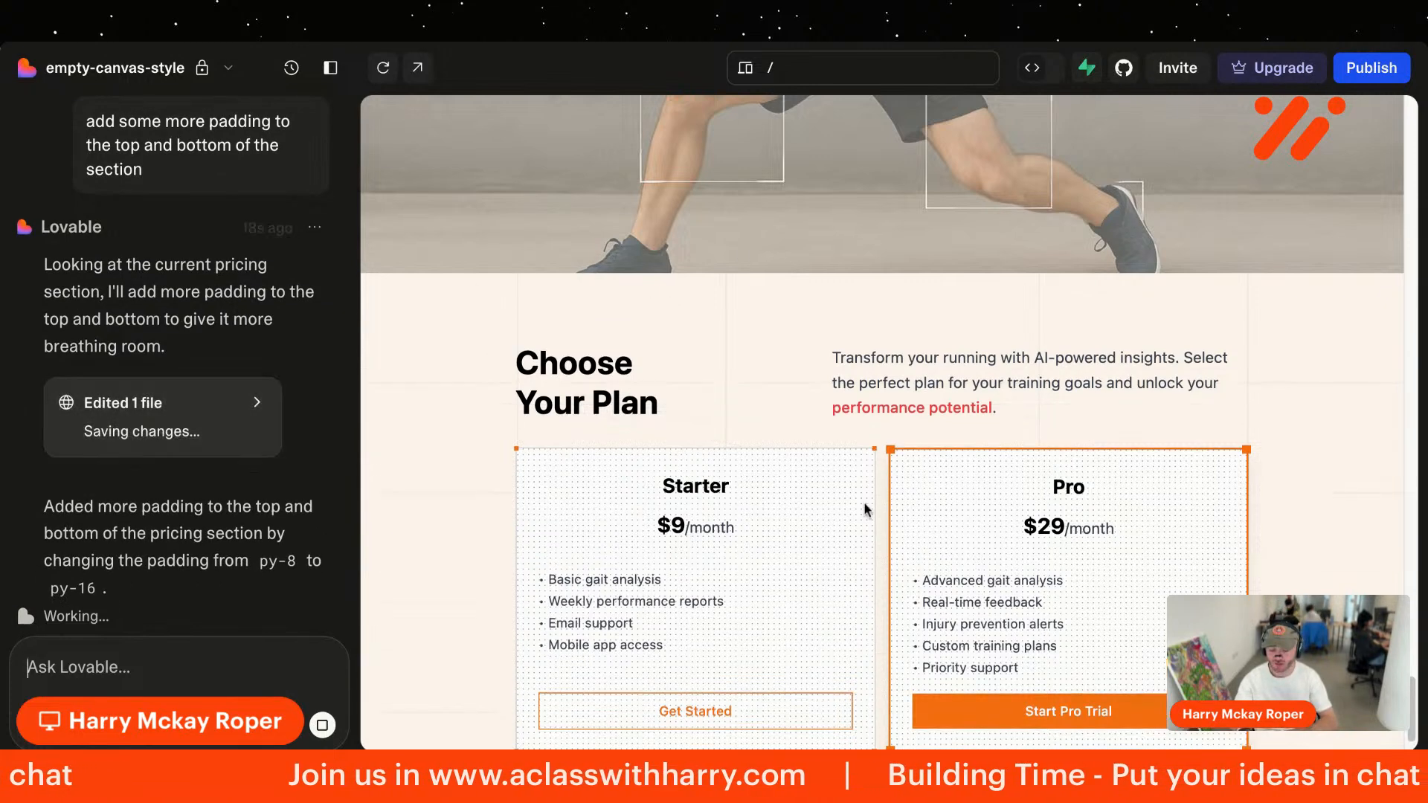
scroll(867, 503, "down", 1)
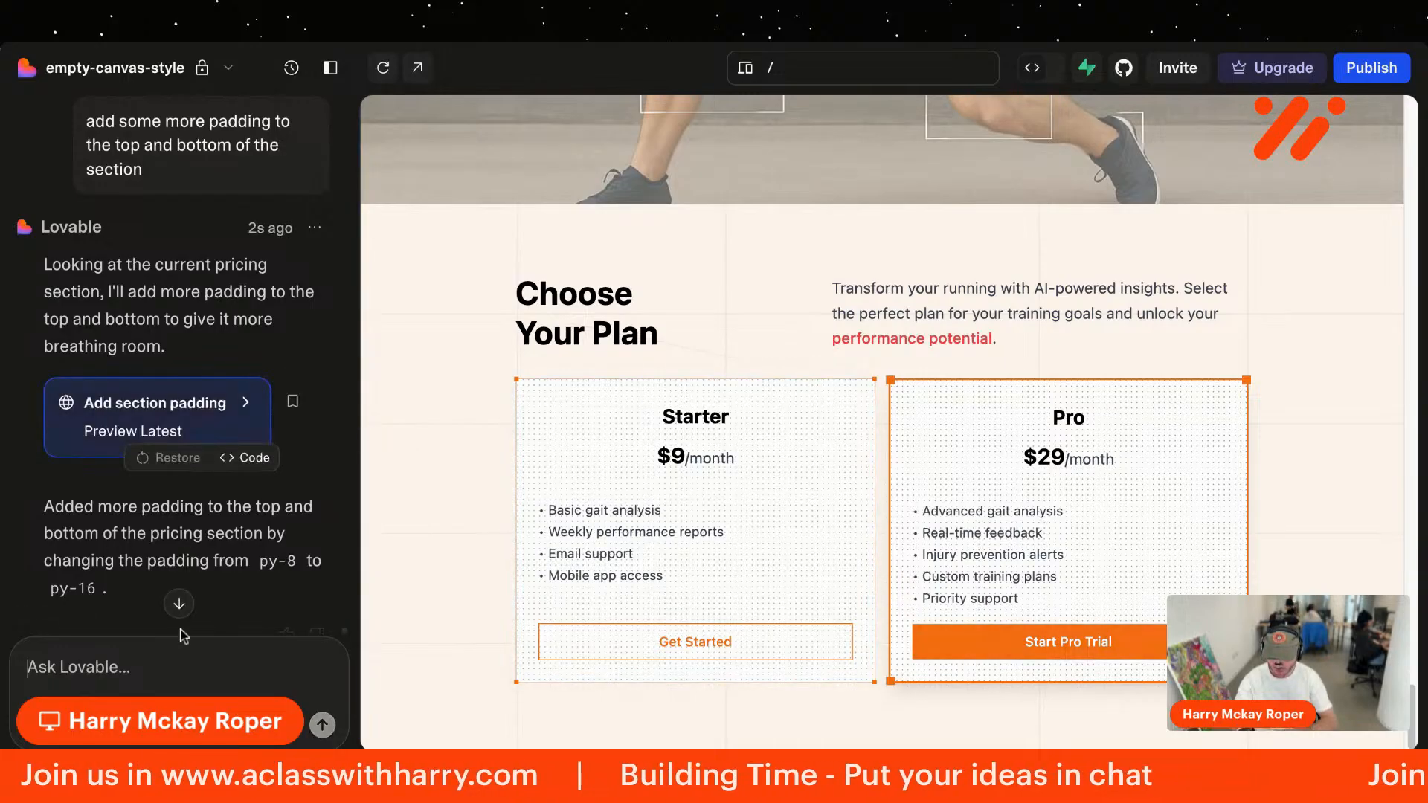
type("fo")
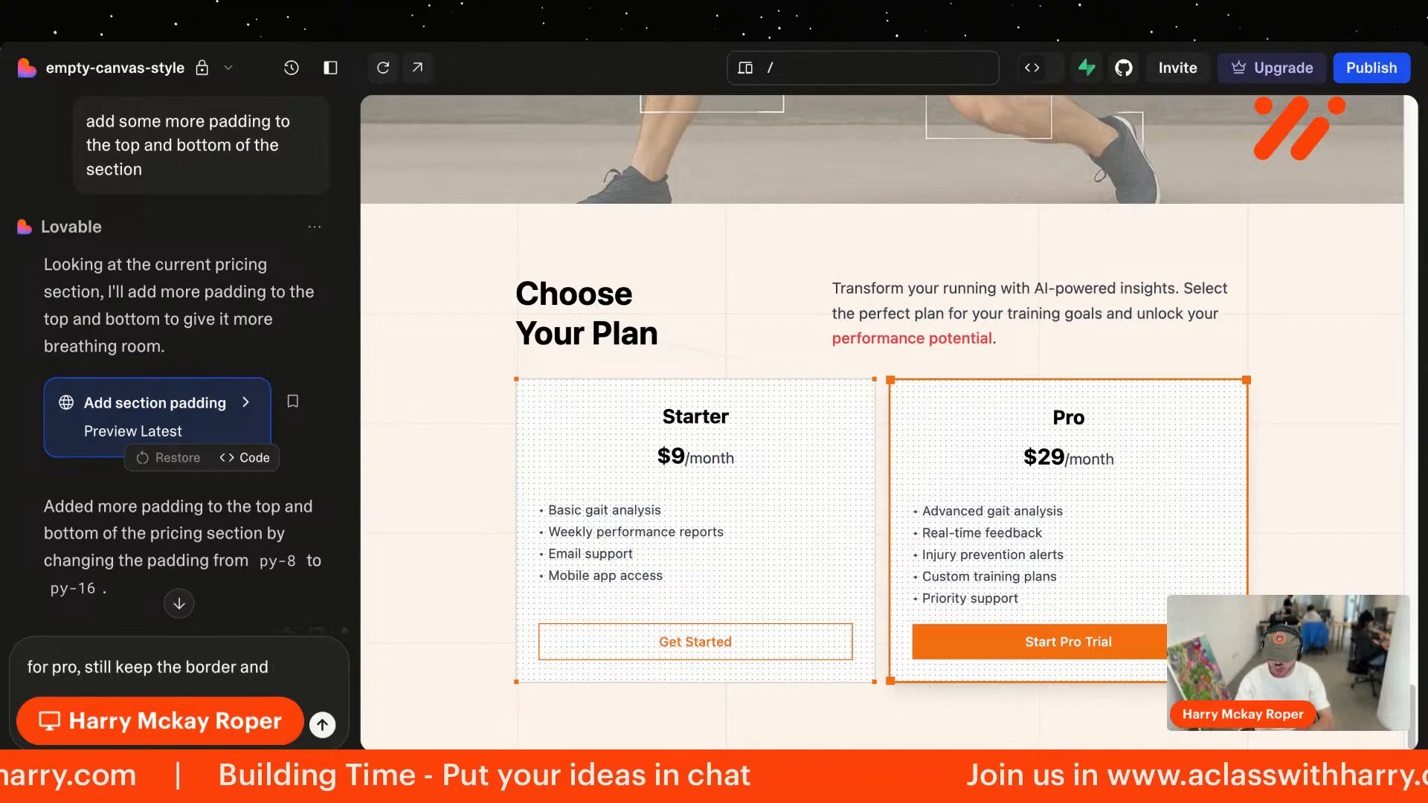
type("ners as 1")
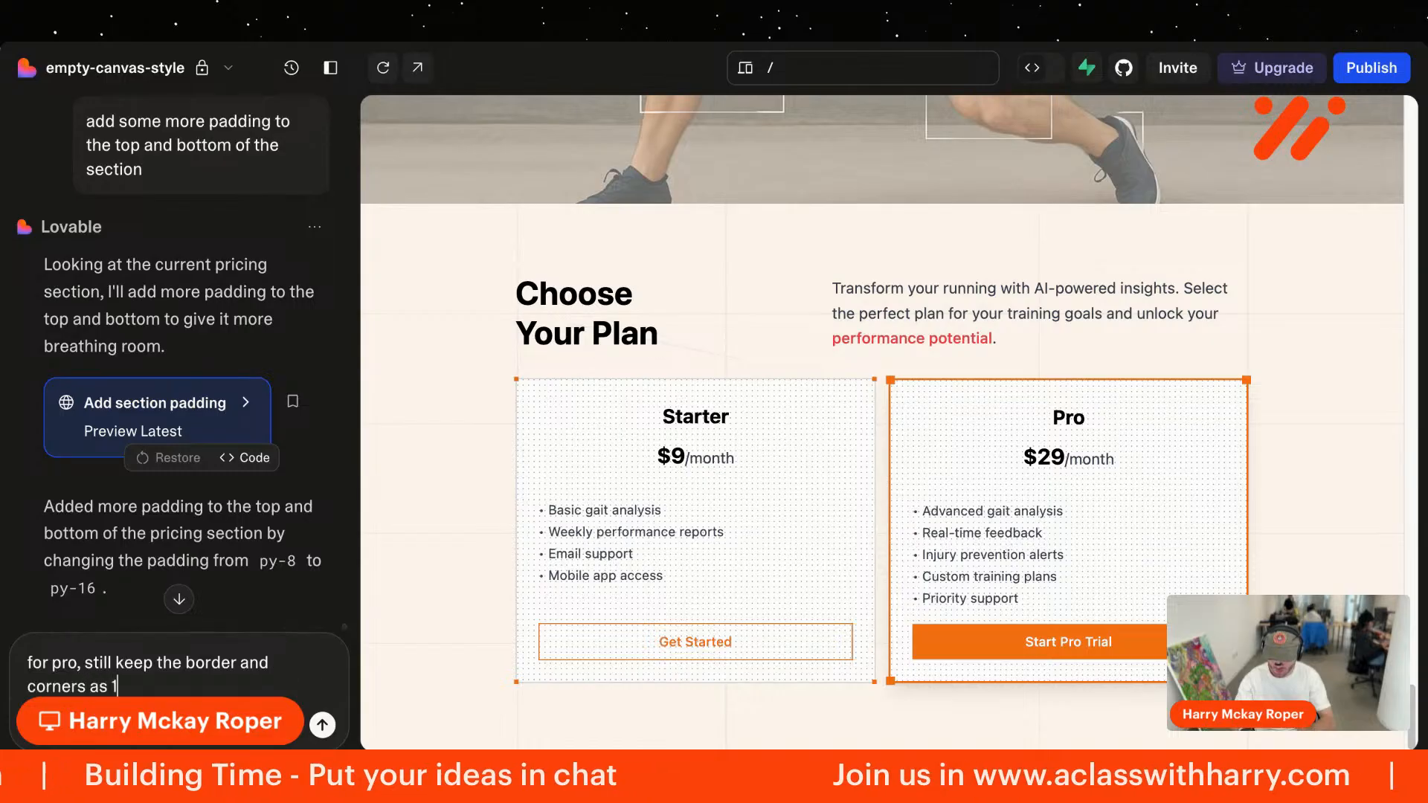
key("Return")
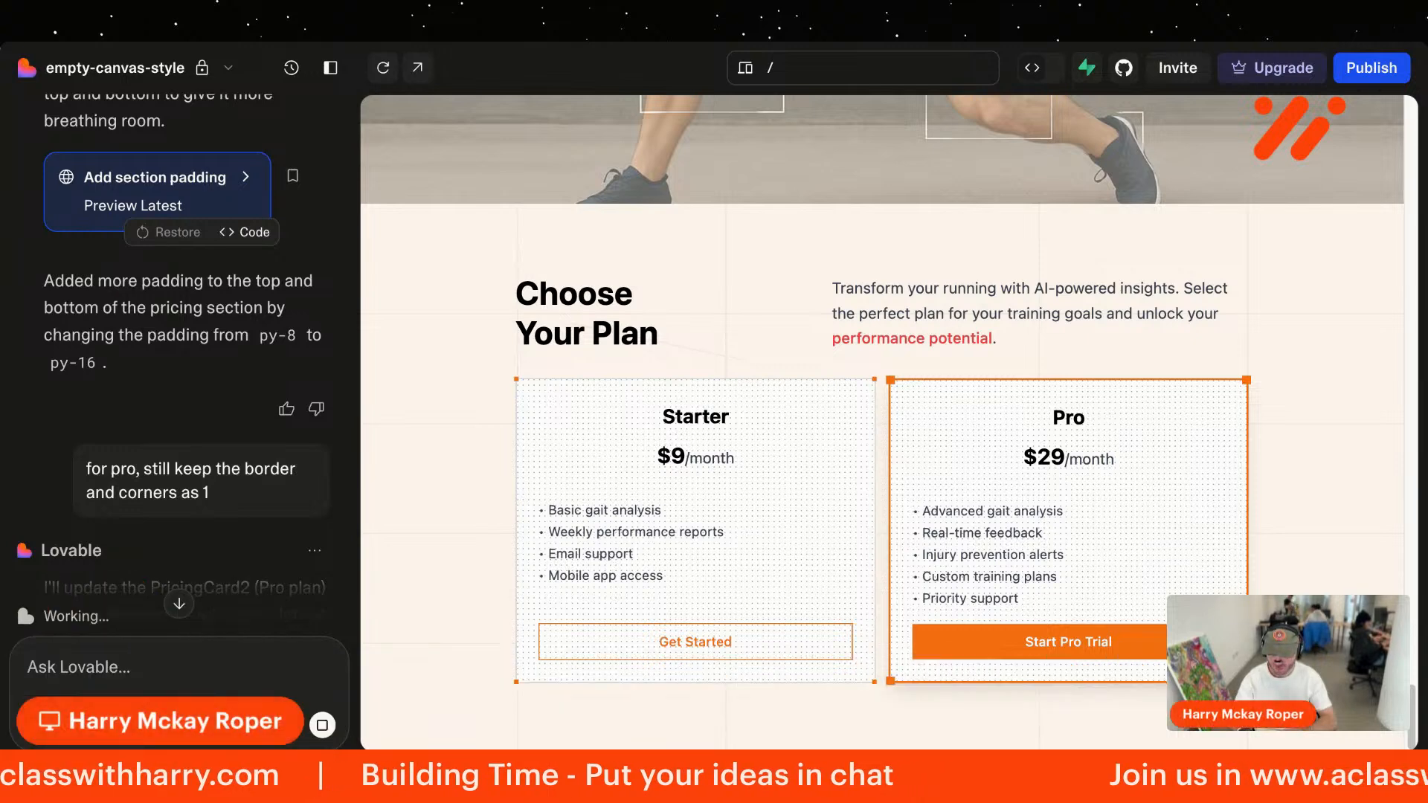
Step: Review the whole landing page from the hero to the pricing section, checking the scroll animations and the Pro card's border and corners
scroll(646, 319, "up", 18)
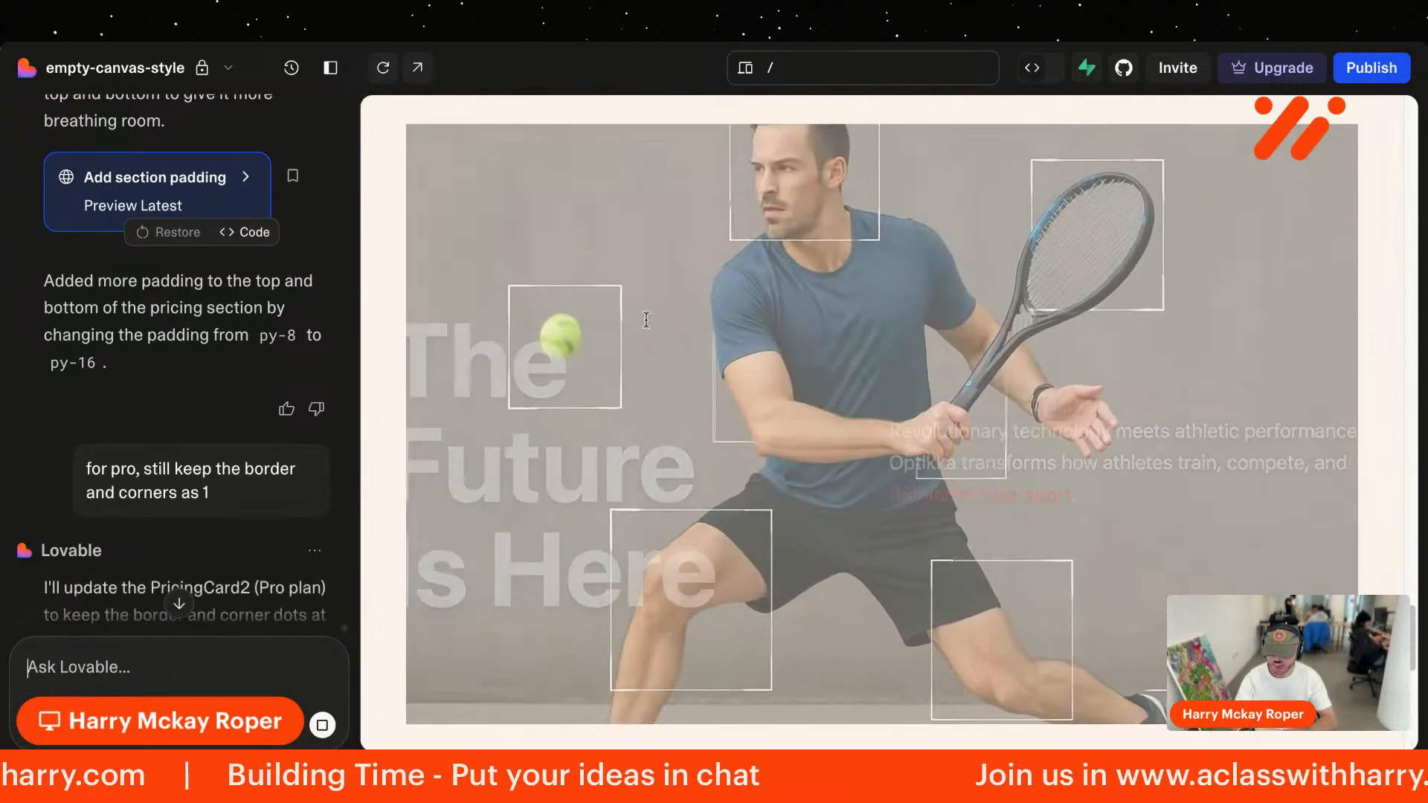
scroll(646, 319, "up", 15)
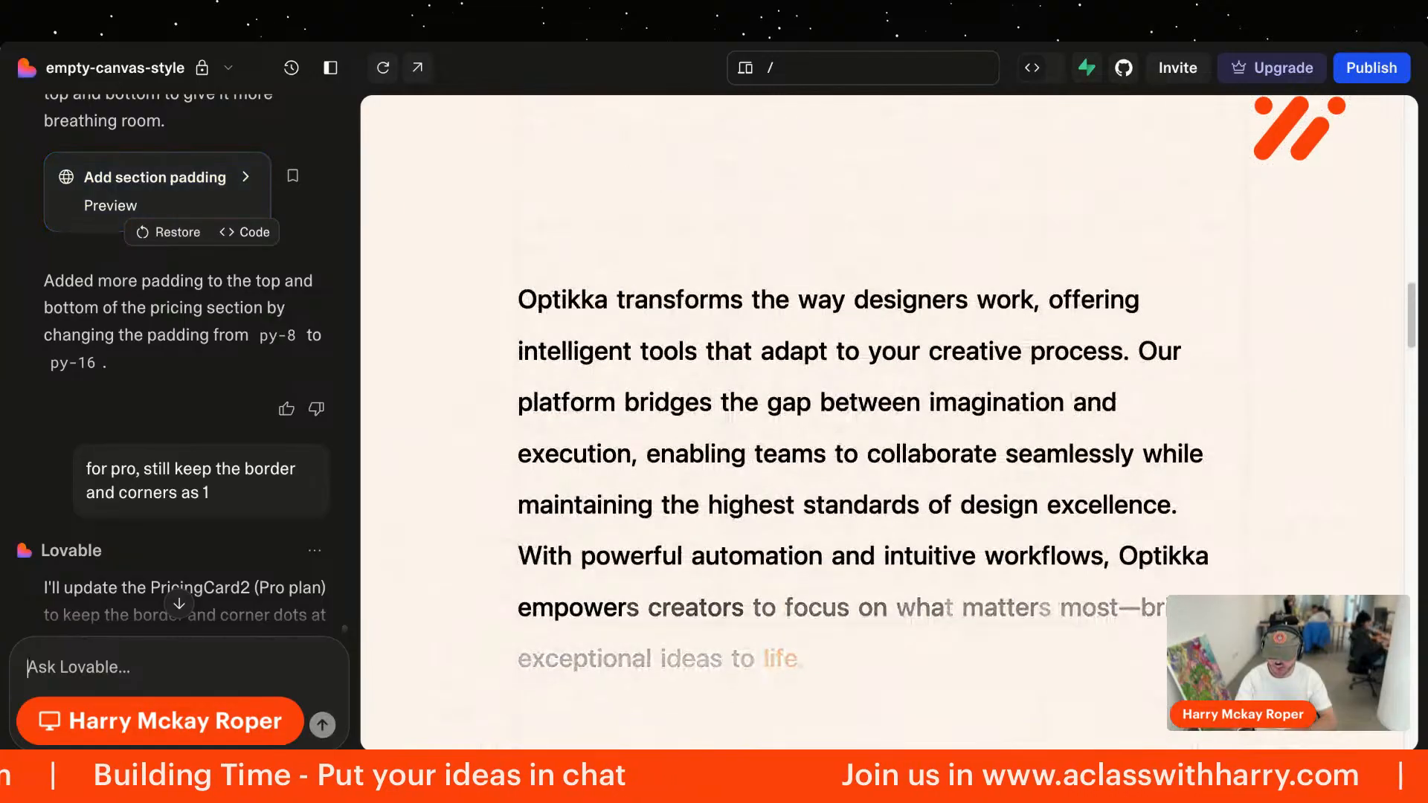
scroll(889, 422, "up", 10)
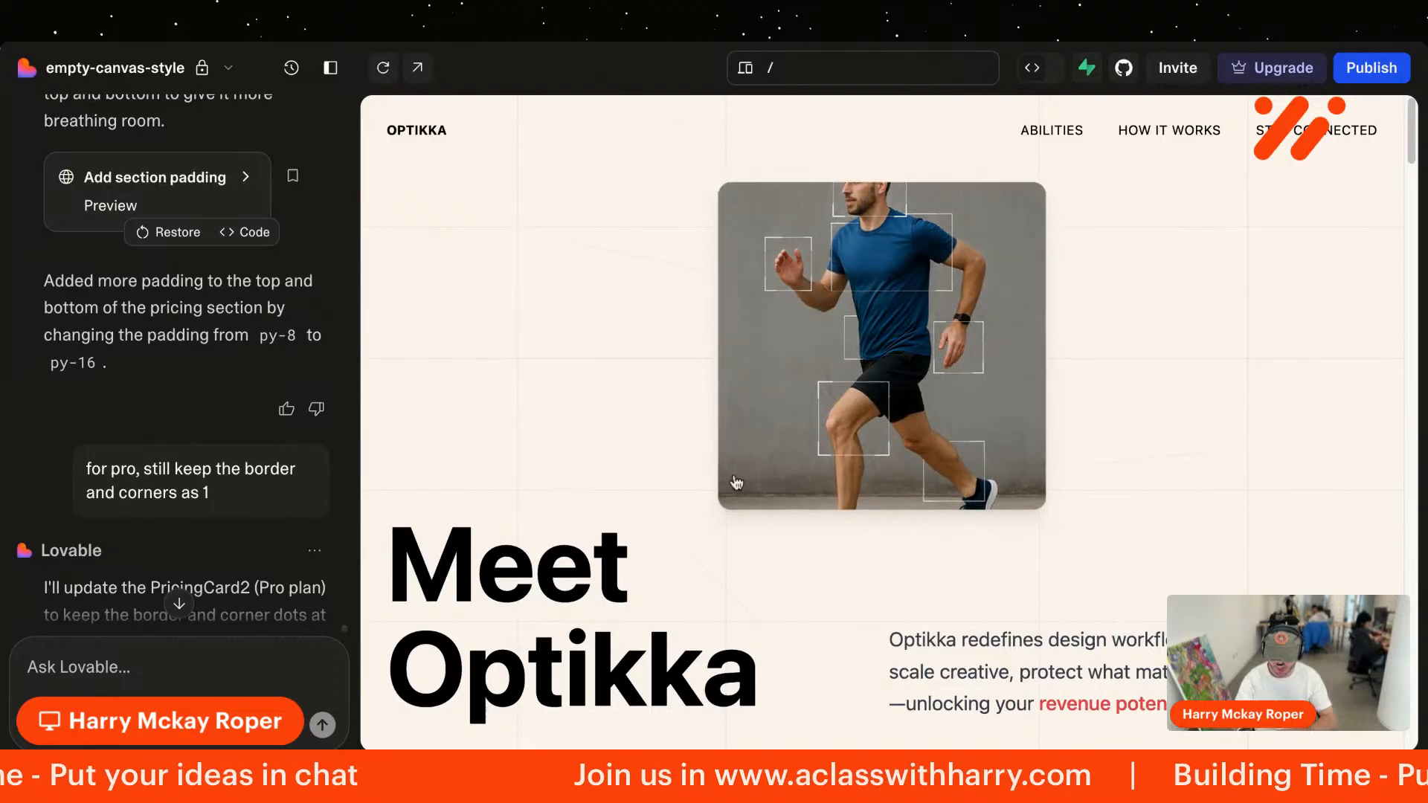
scroll(739, 475, "down", 10)
scroll(739, 474, "down", 10)
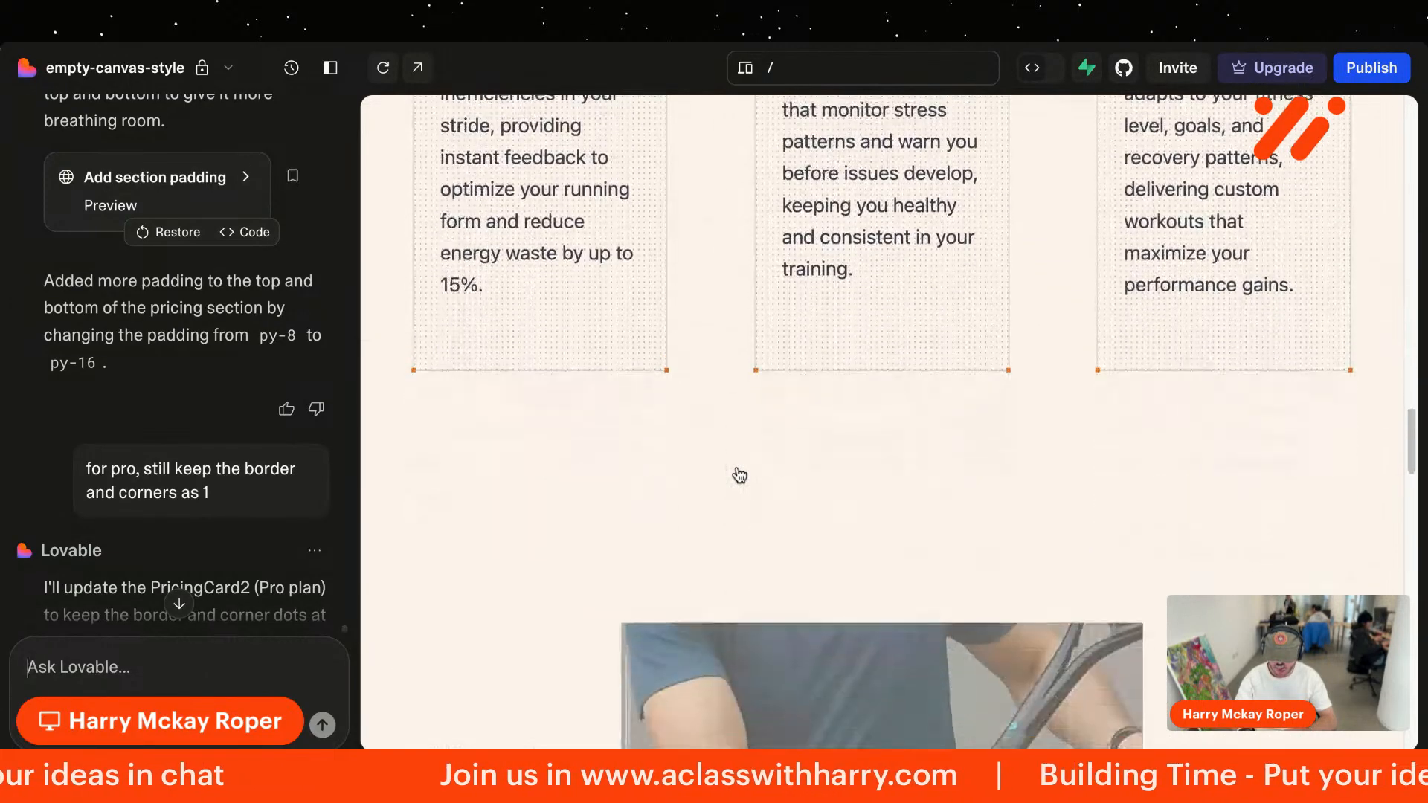
scroll(889, 422, "down", 15)
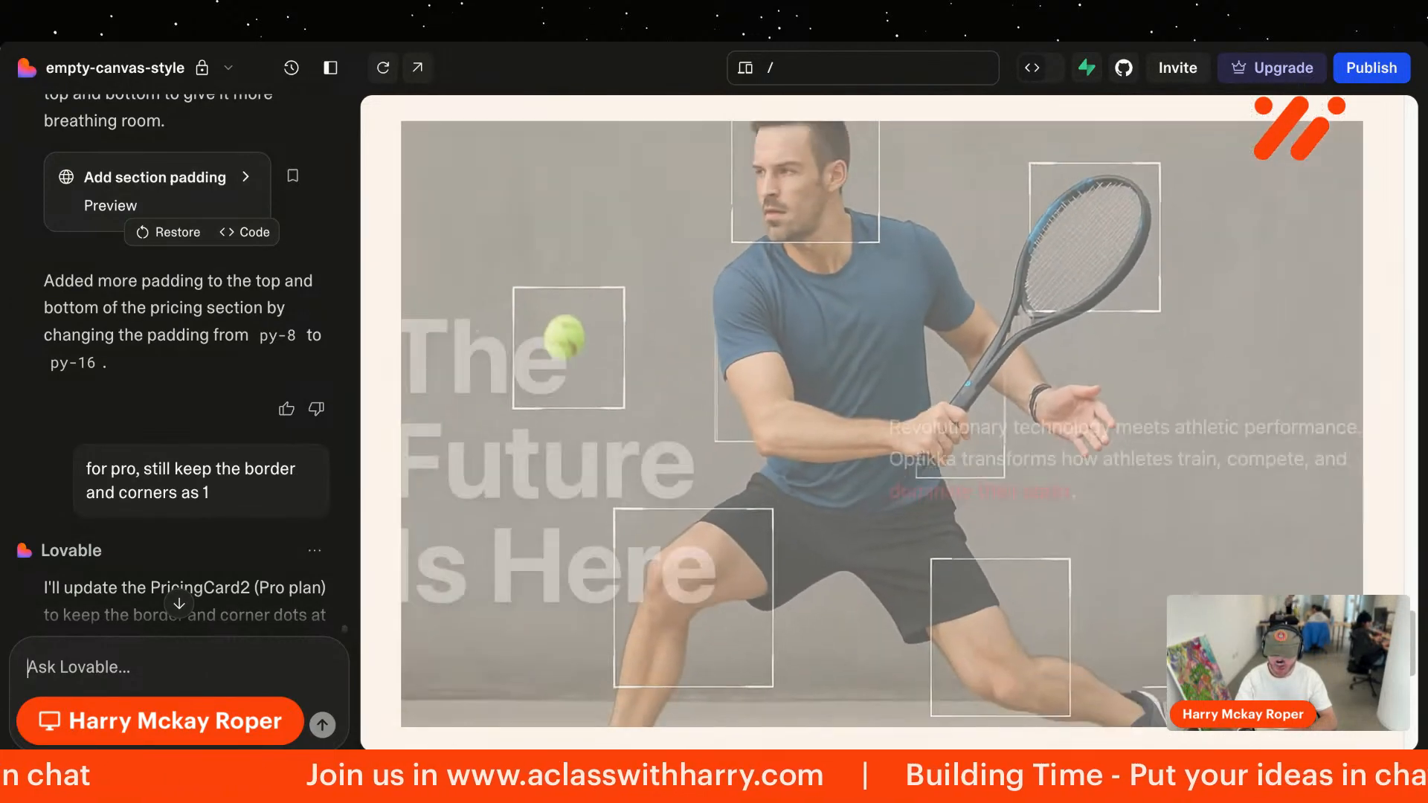
scroll(882, 422, "down", 10)
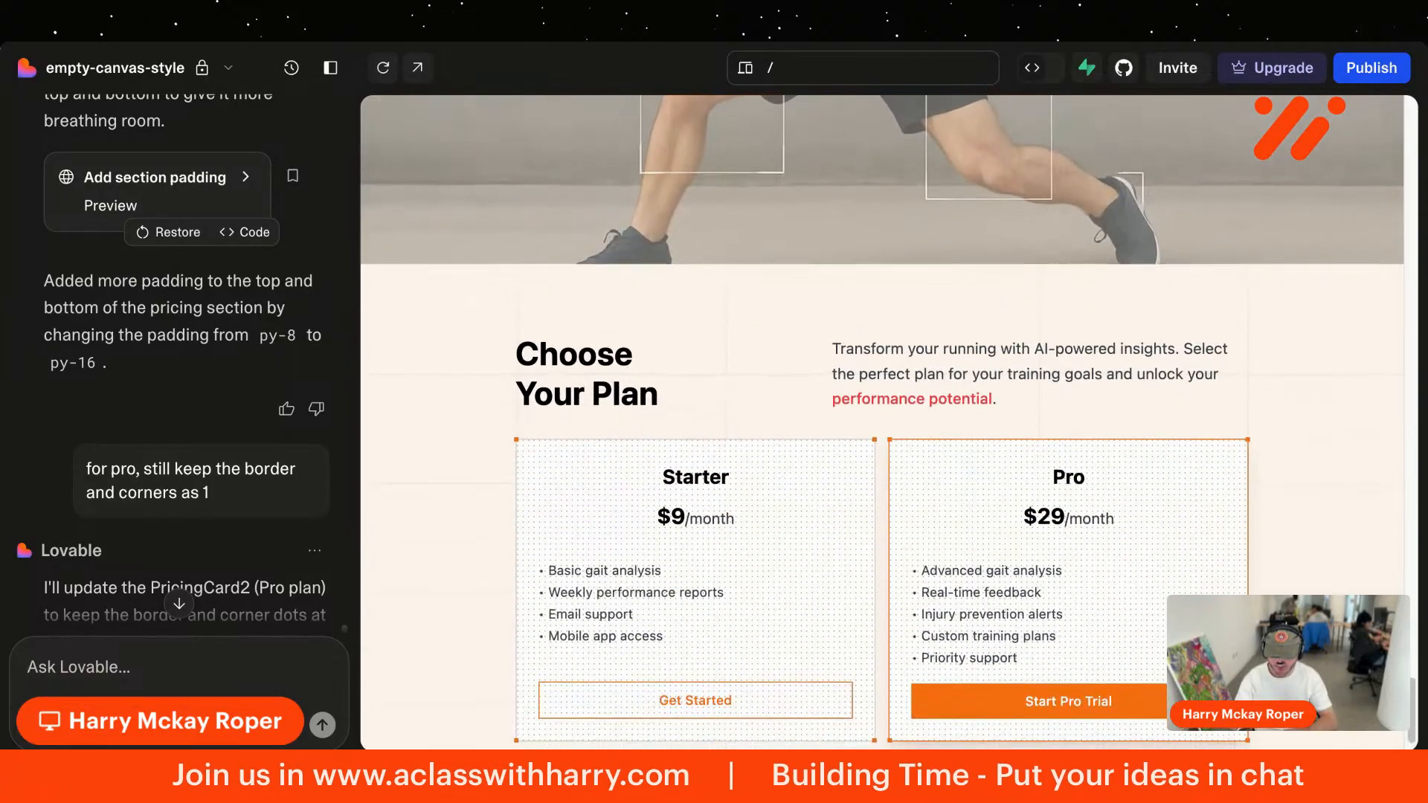
scroll(130, 359, "down", 5)
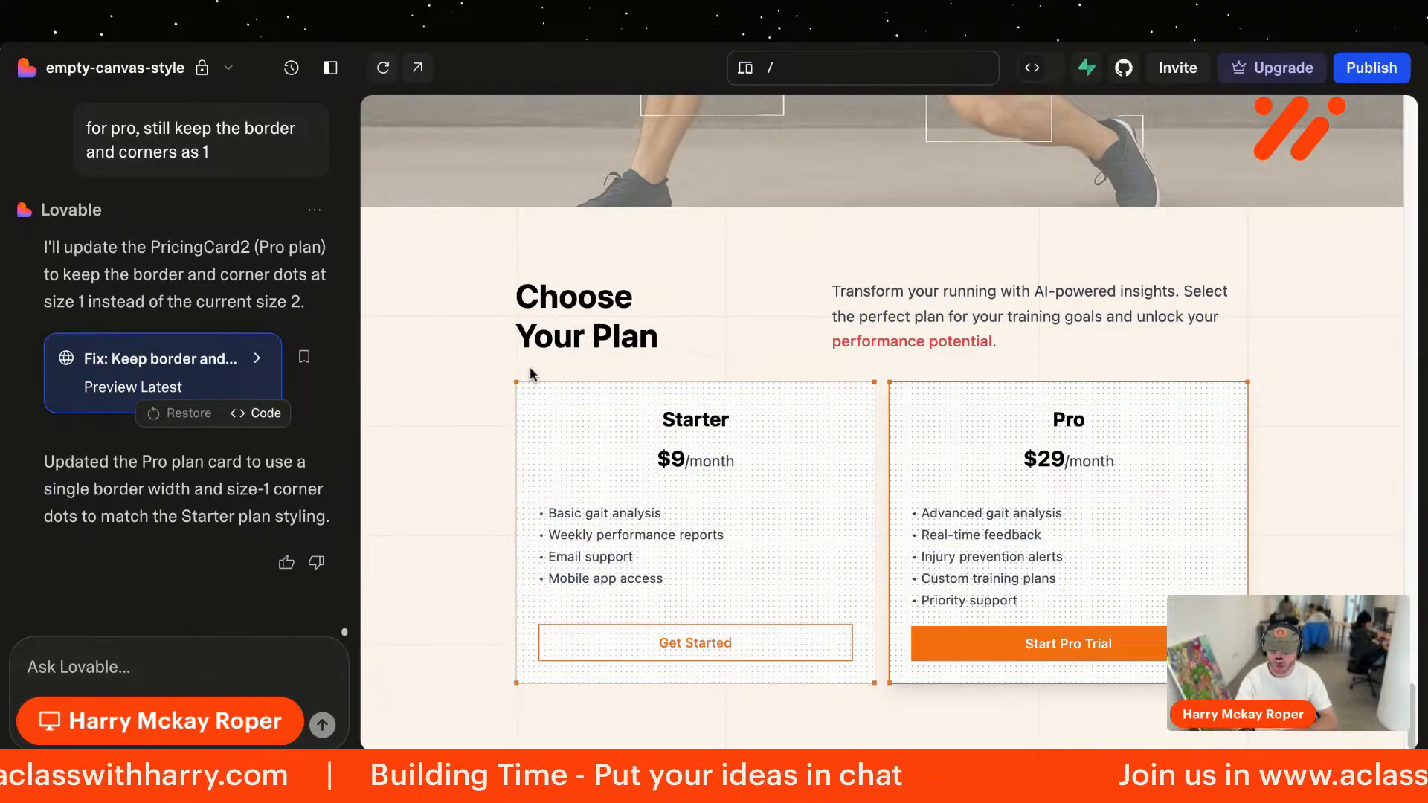
scroll(529, 368, "up", 10)
scroll(532, 374, "up", 10)
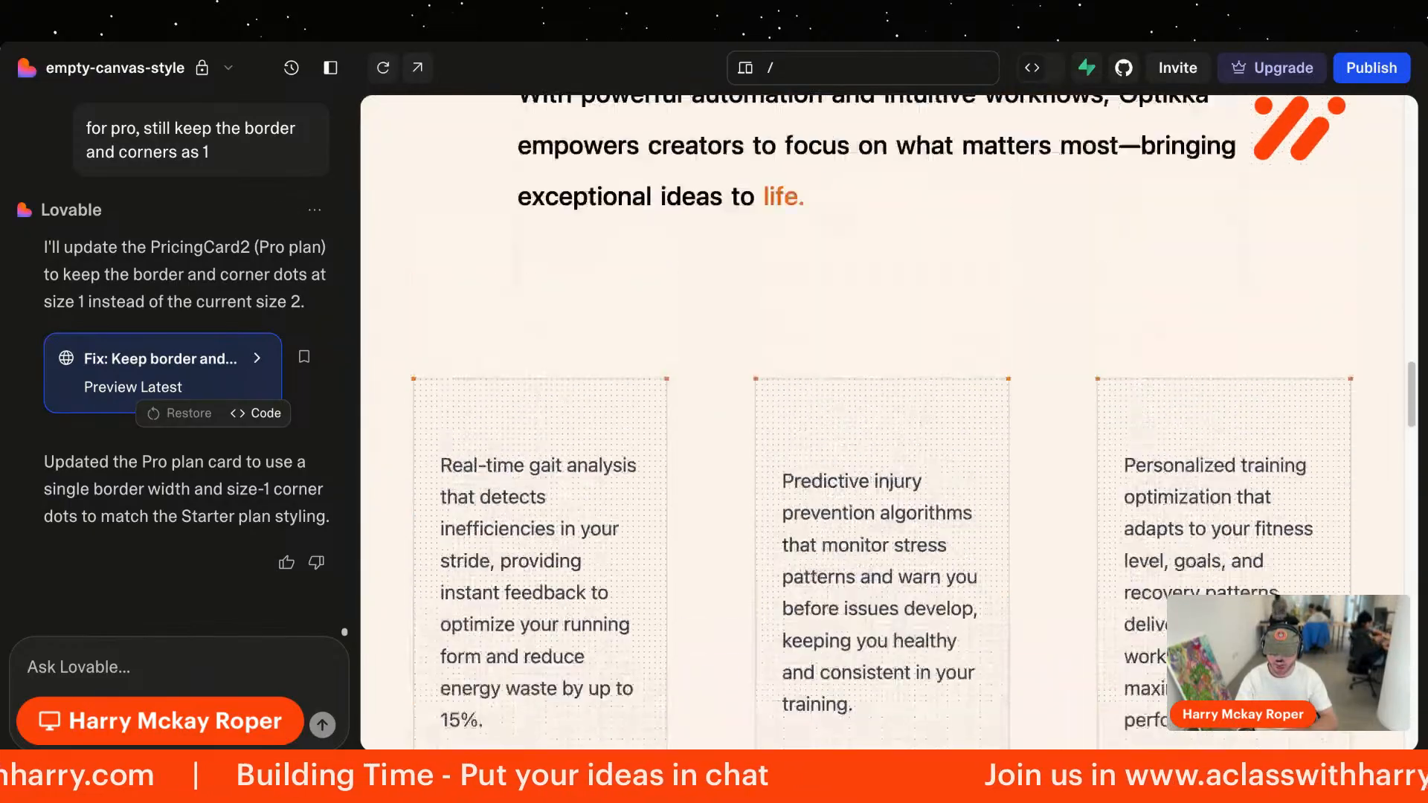
scroll(521, 298, "up", 5)
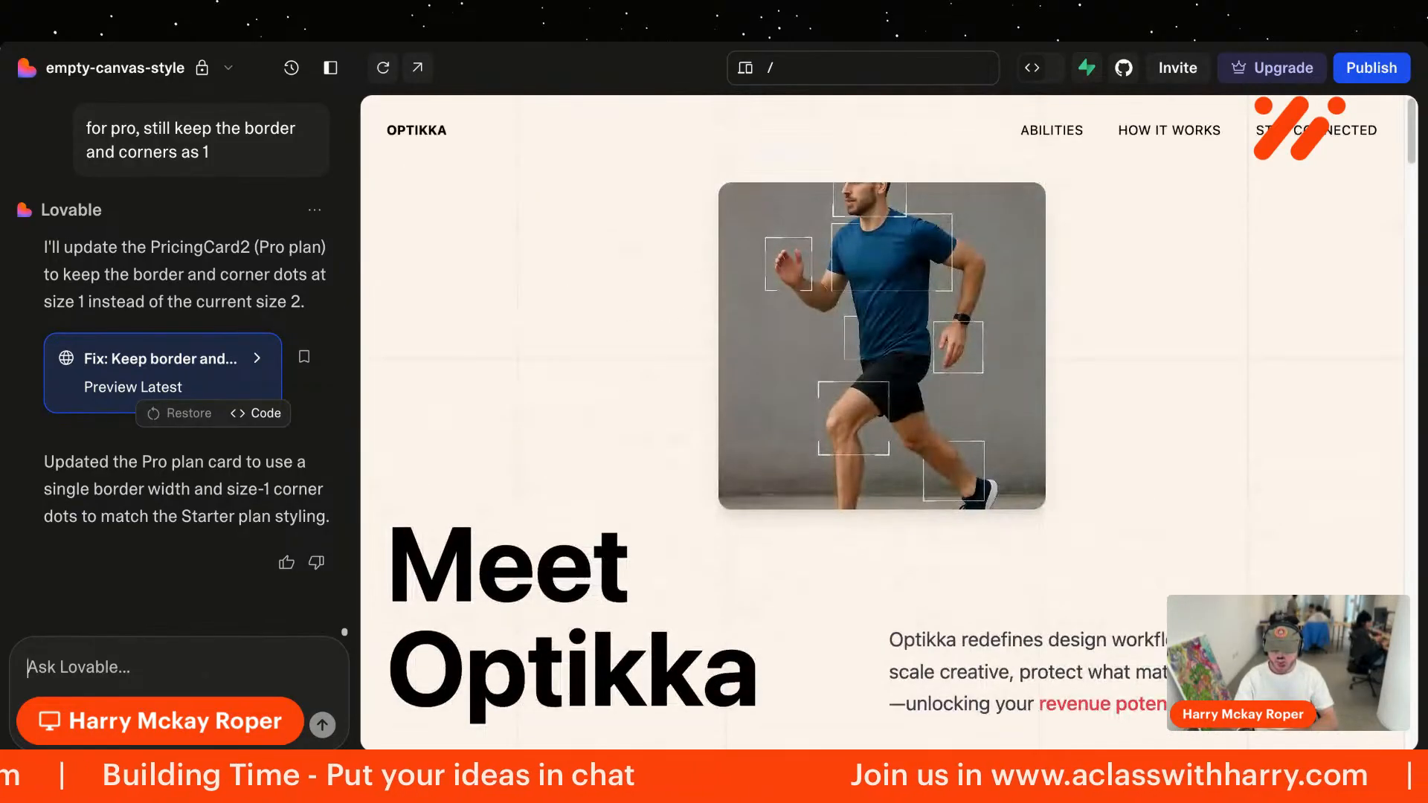